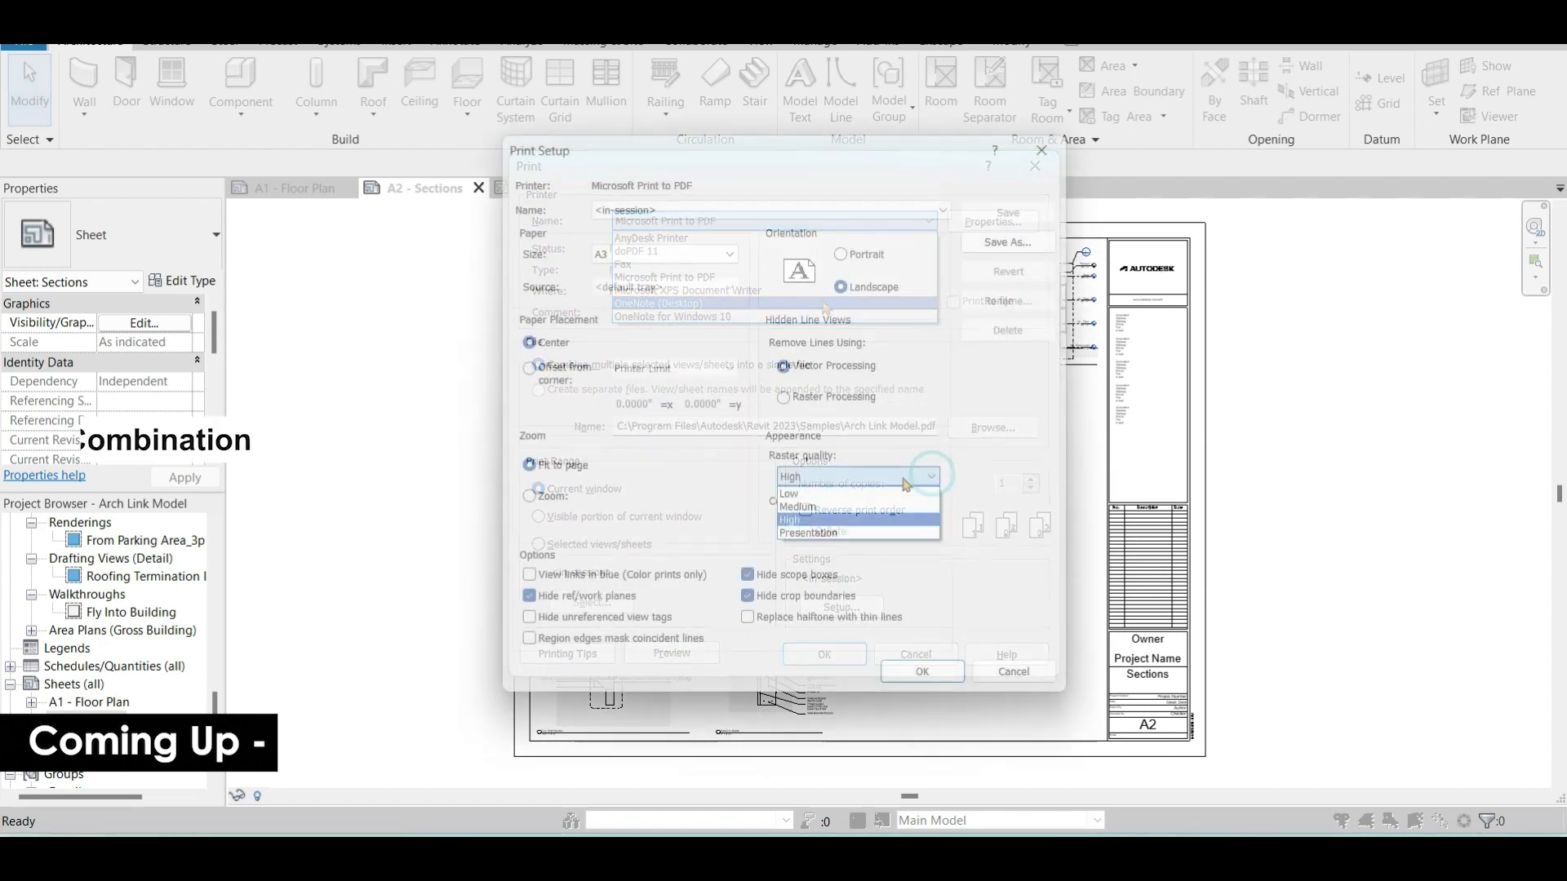
Set the print raster quality to Presentation and start naming a new print set for sheets A1, A2 and A3.
click(804, 533)
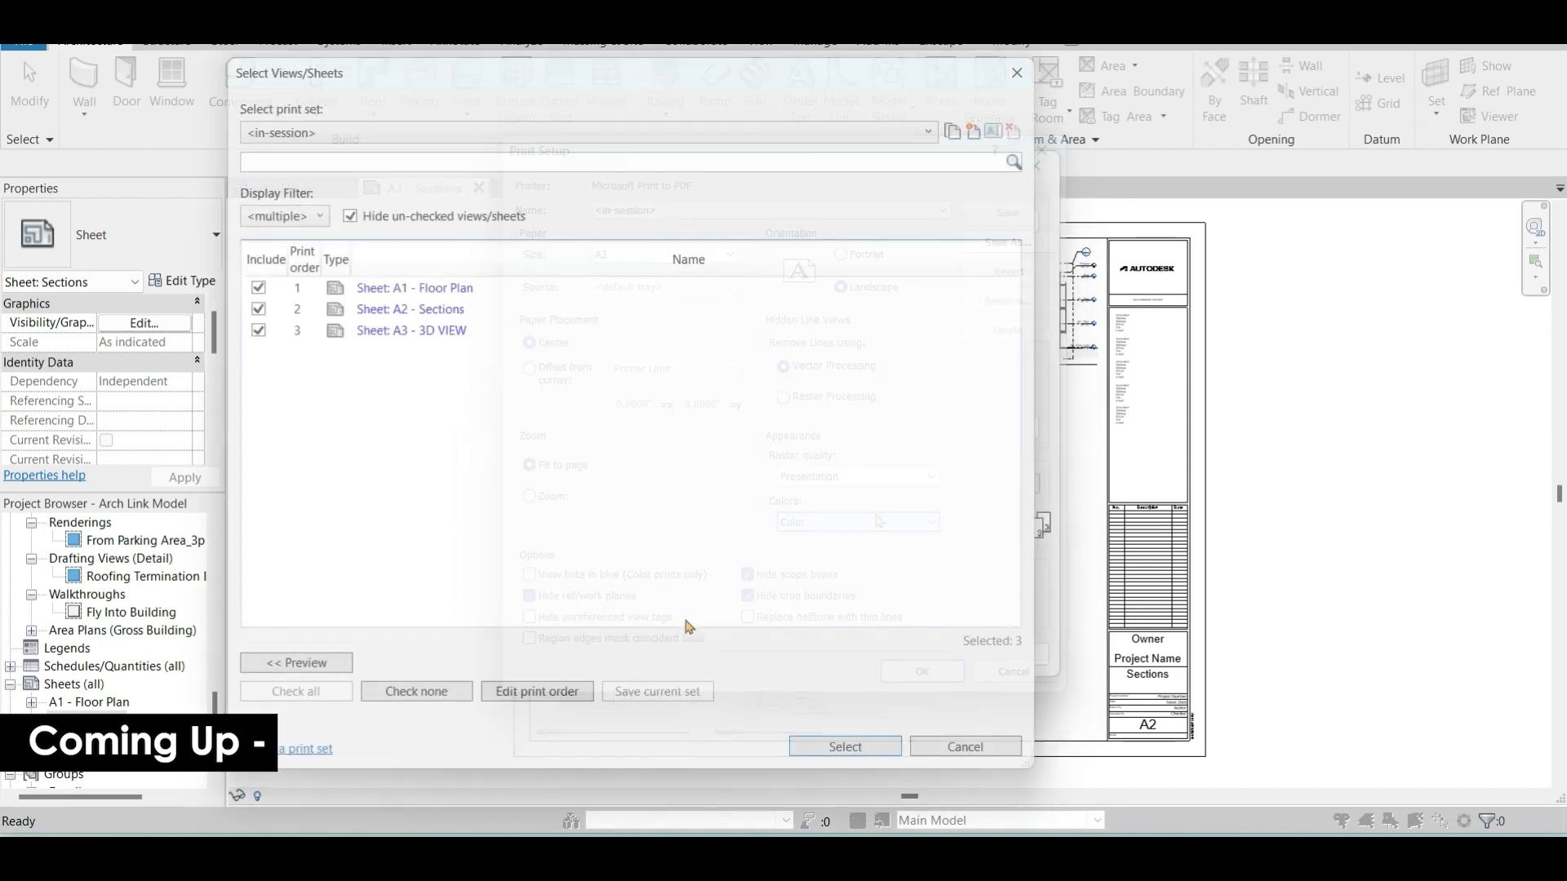
click(973, 132)
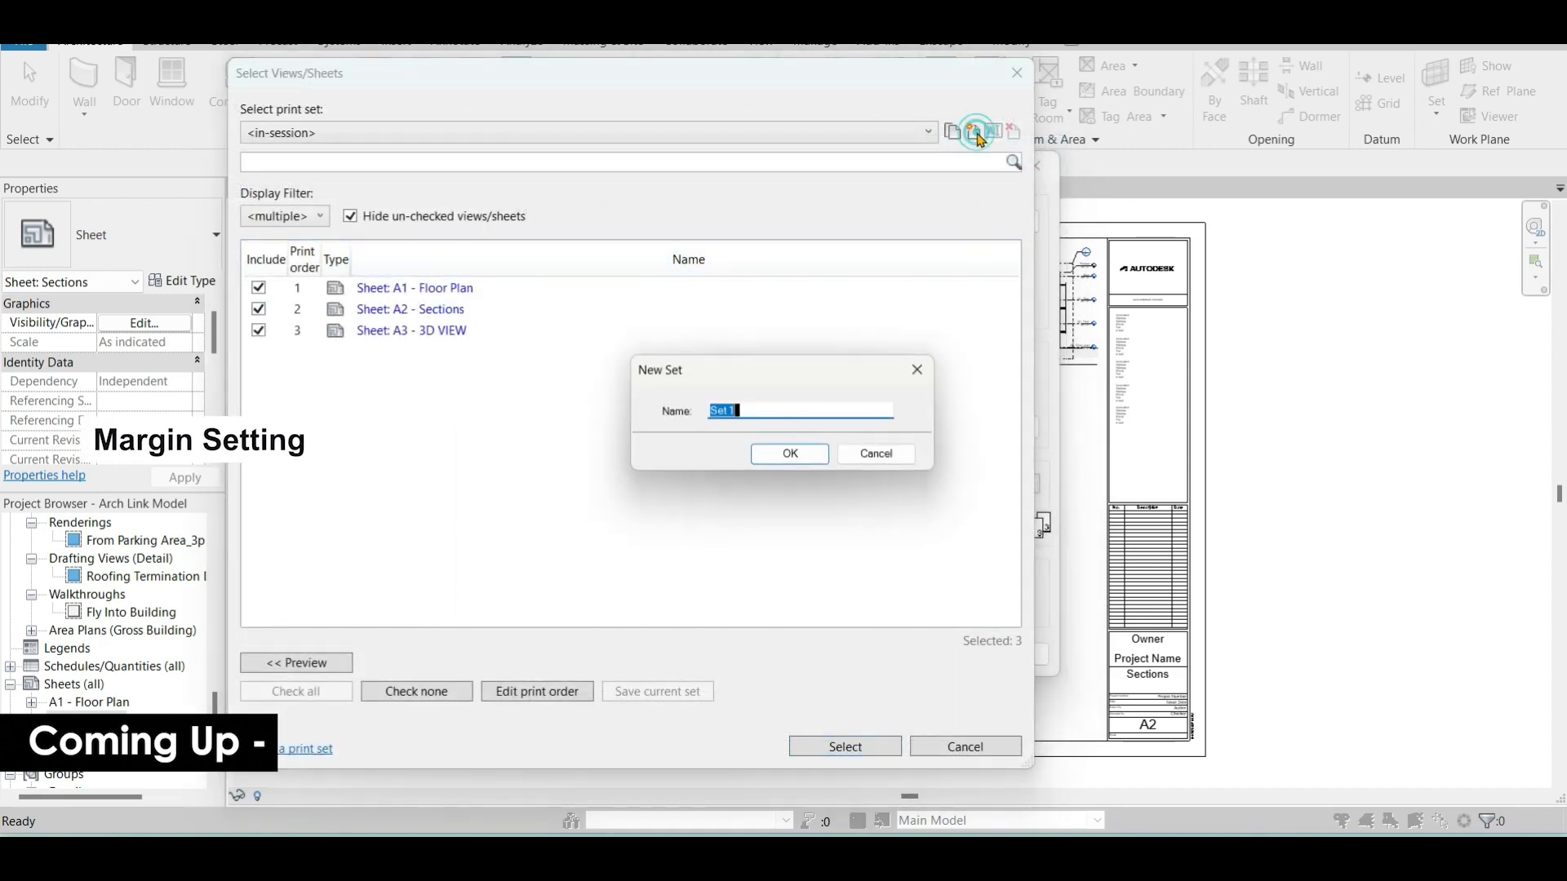
click(764, 408)
drag(698, 416, 700, 414)
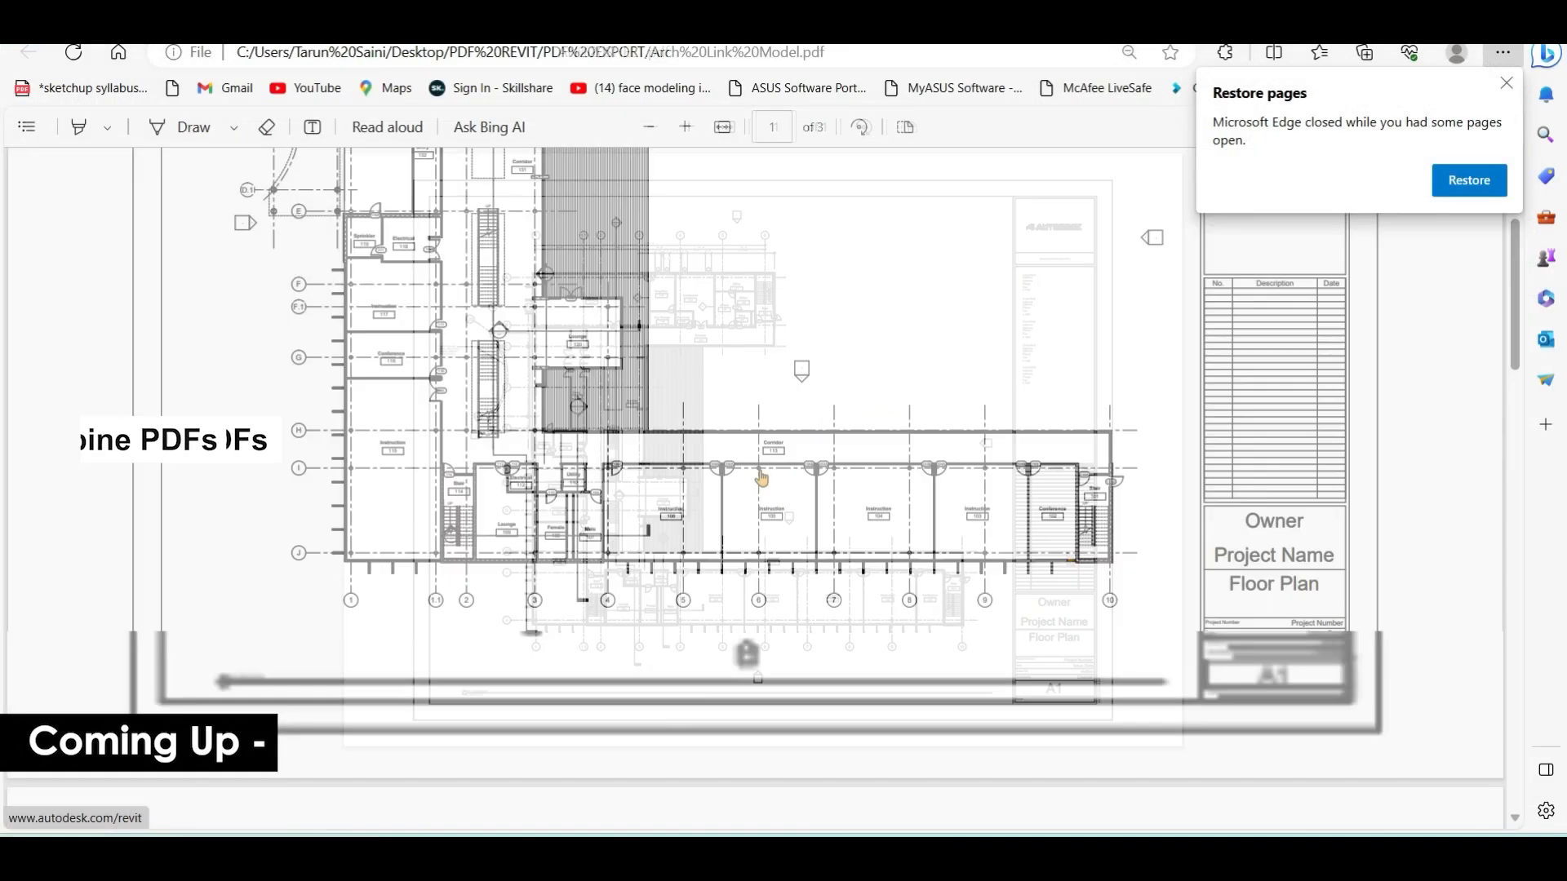
Look through the sheets in the exported Arch Link Model PDF in the browser.
scroll(762, 473, down, 5)
scroll(762, 477, down, 15)
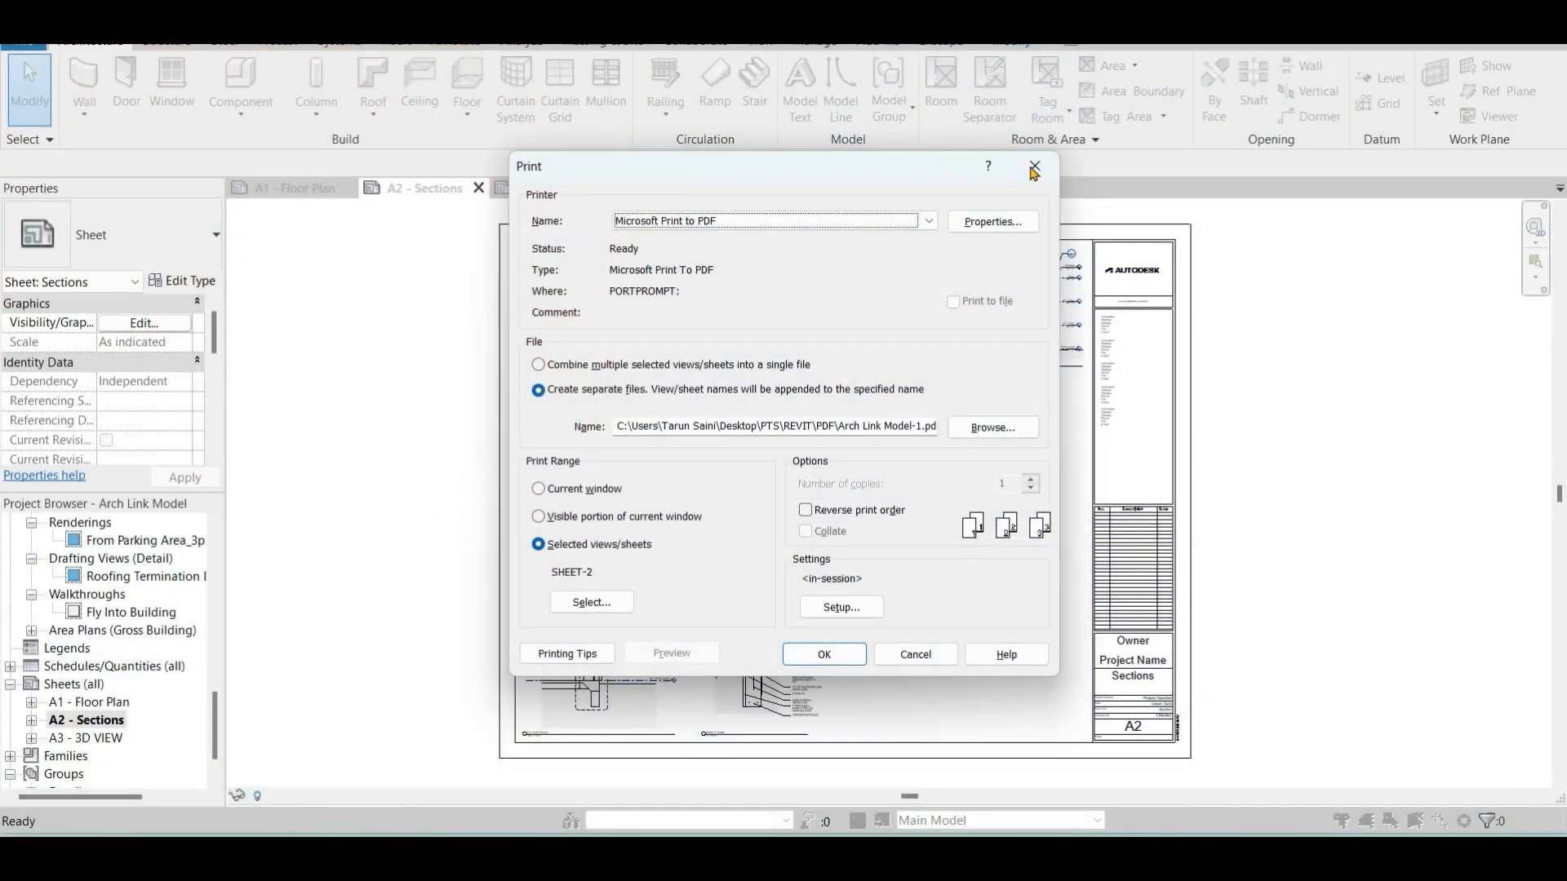
Leave the print settings without printing and review sheets A1 - Floor Plan, A2 - Sections and A3 - 3D VIEW.
click(1034, 167)
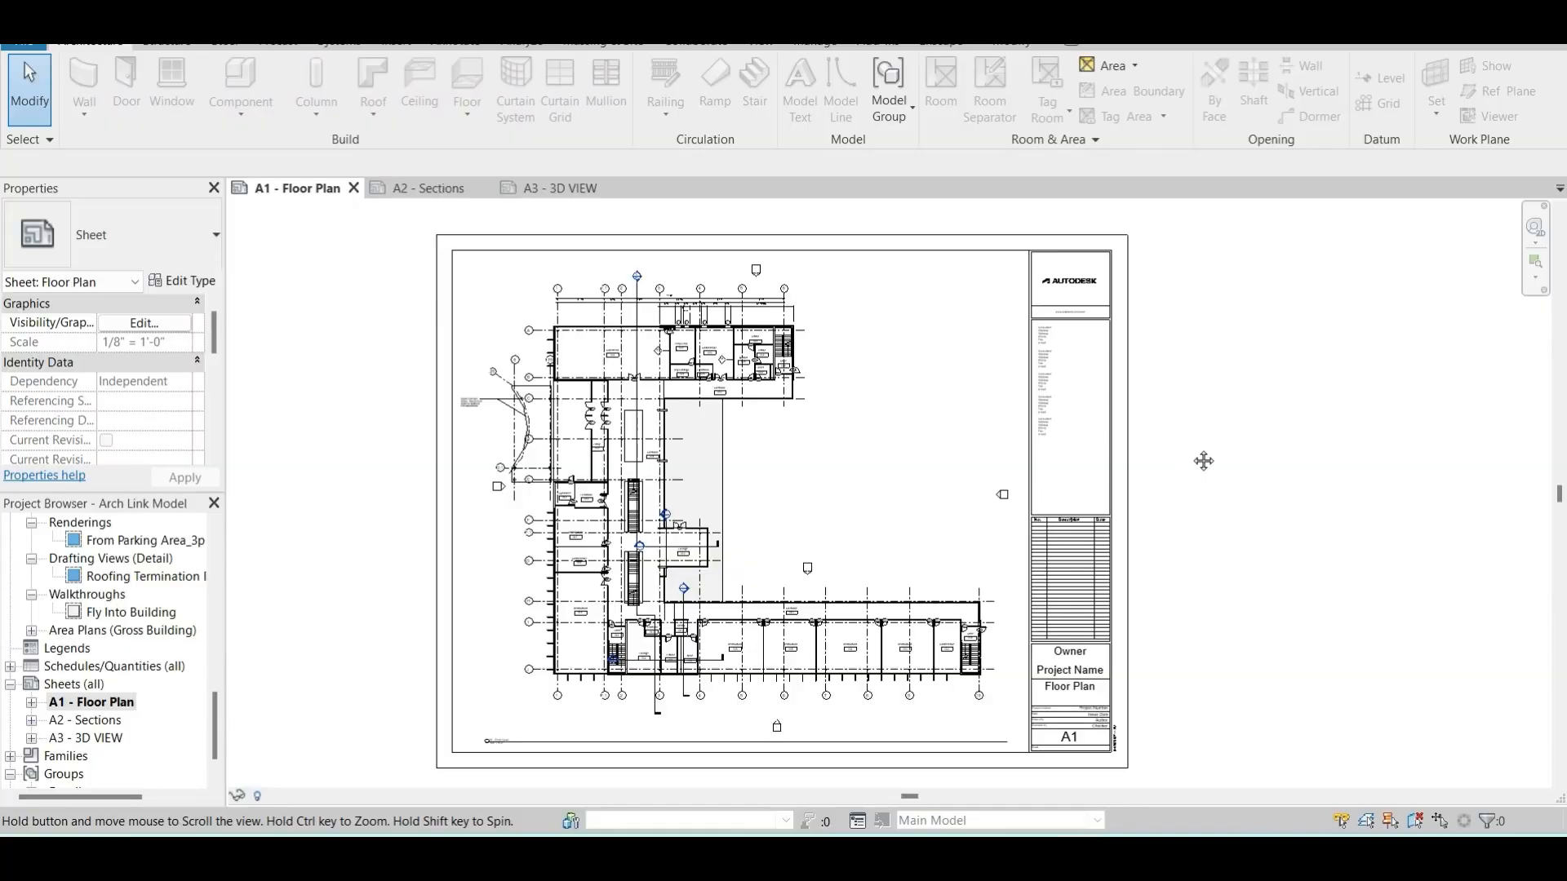
middle_drag(1204, 461, 1209, 461)
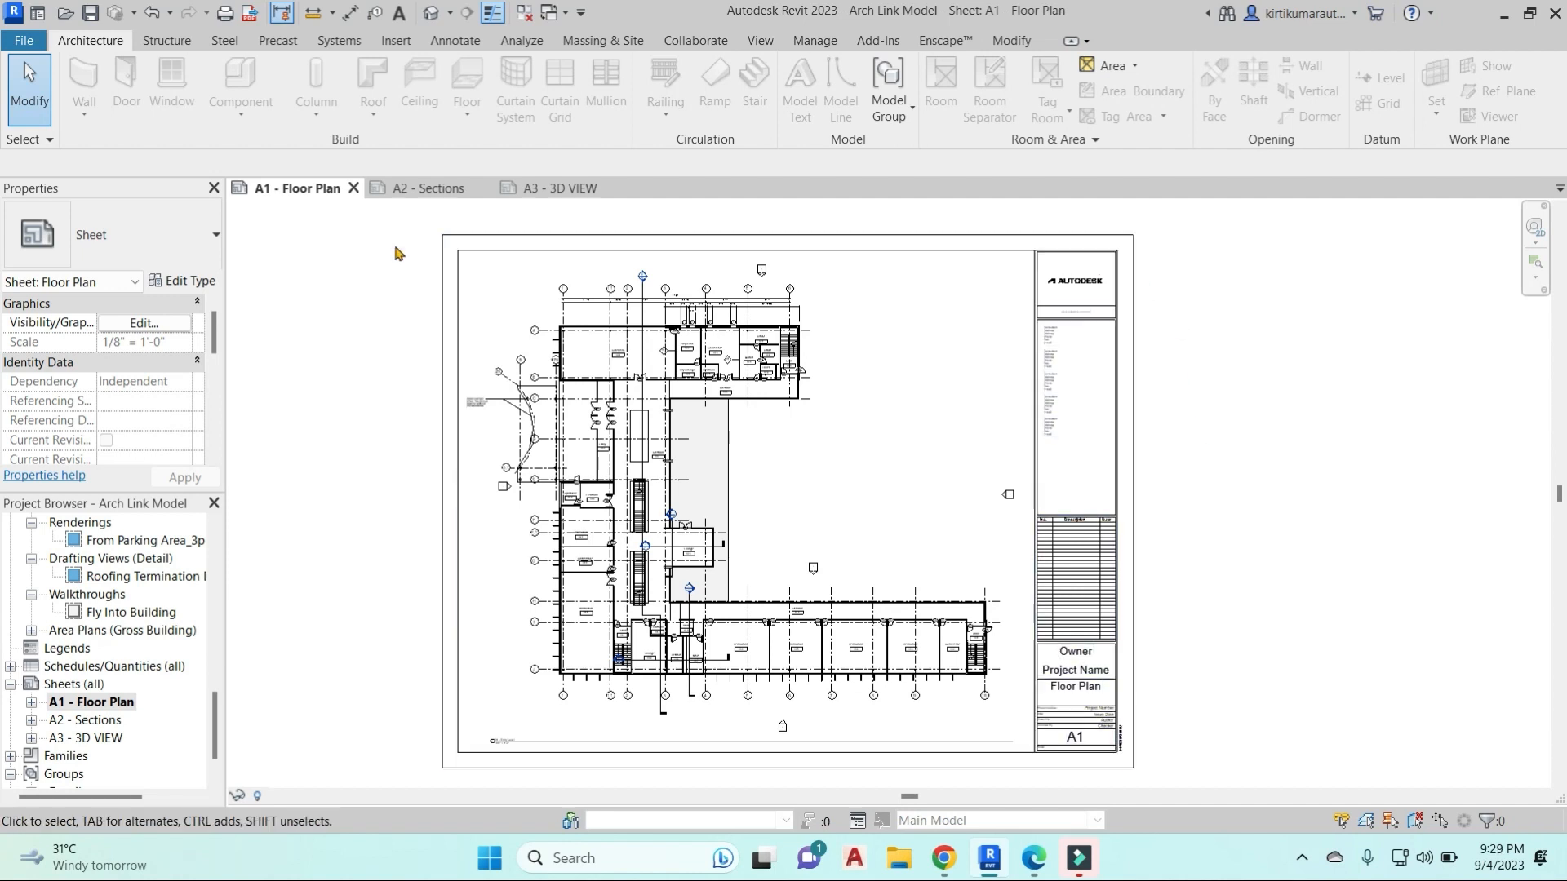
click(487, 249)
double_click(87, 719)
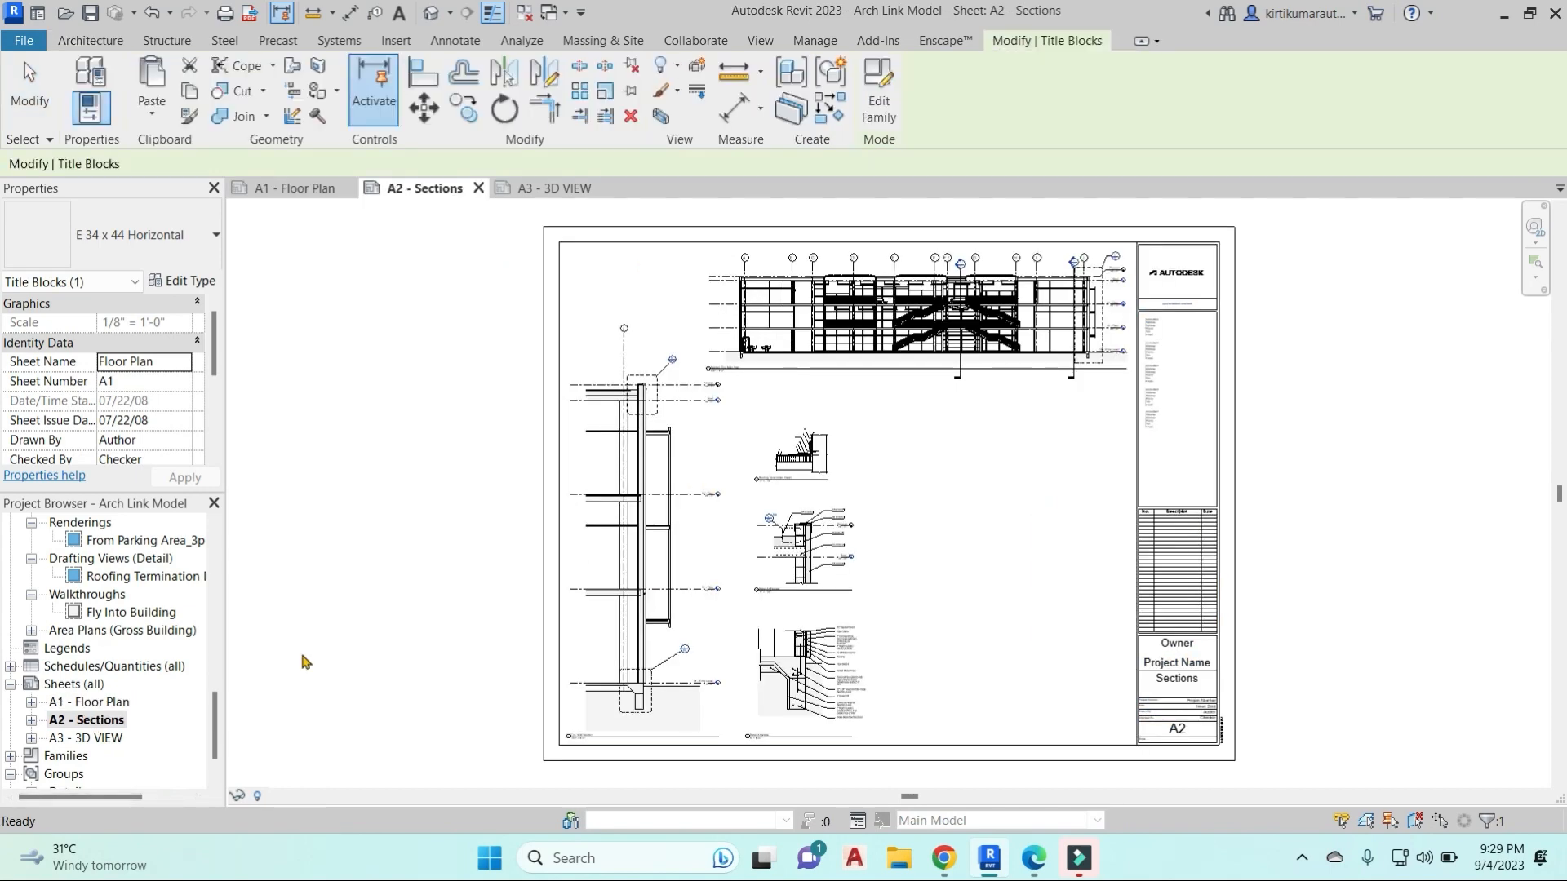
double_click(82, 738)
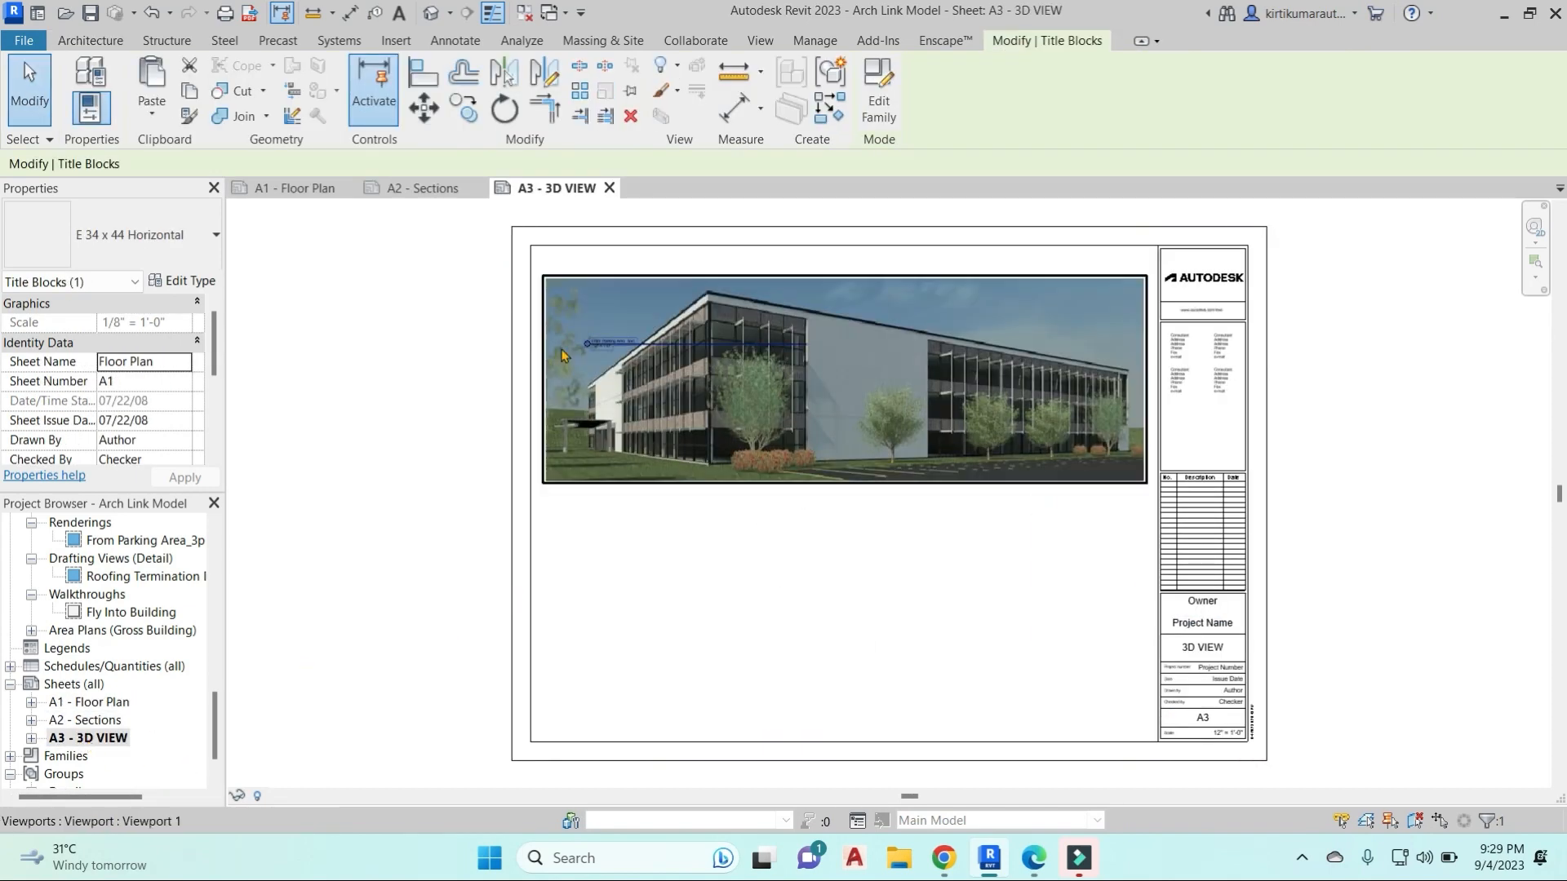
drag(669, 344, 633, 506)
double_click(89, 702)
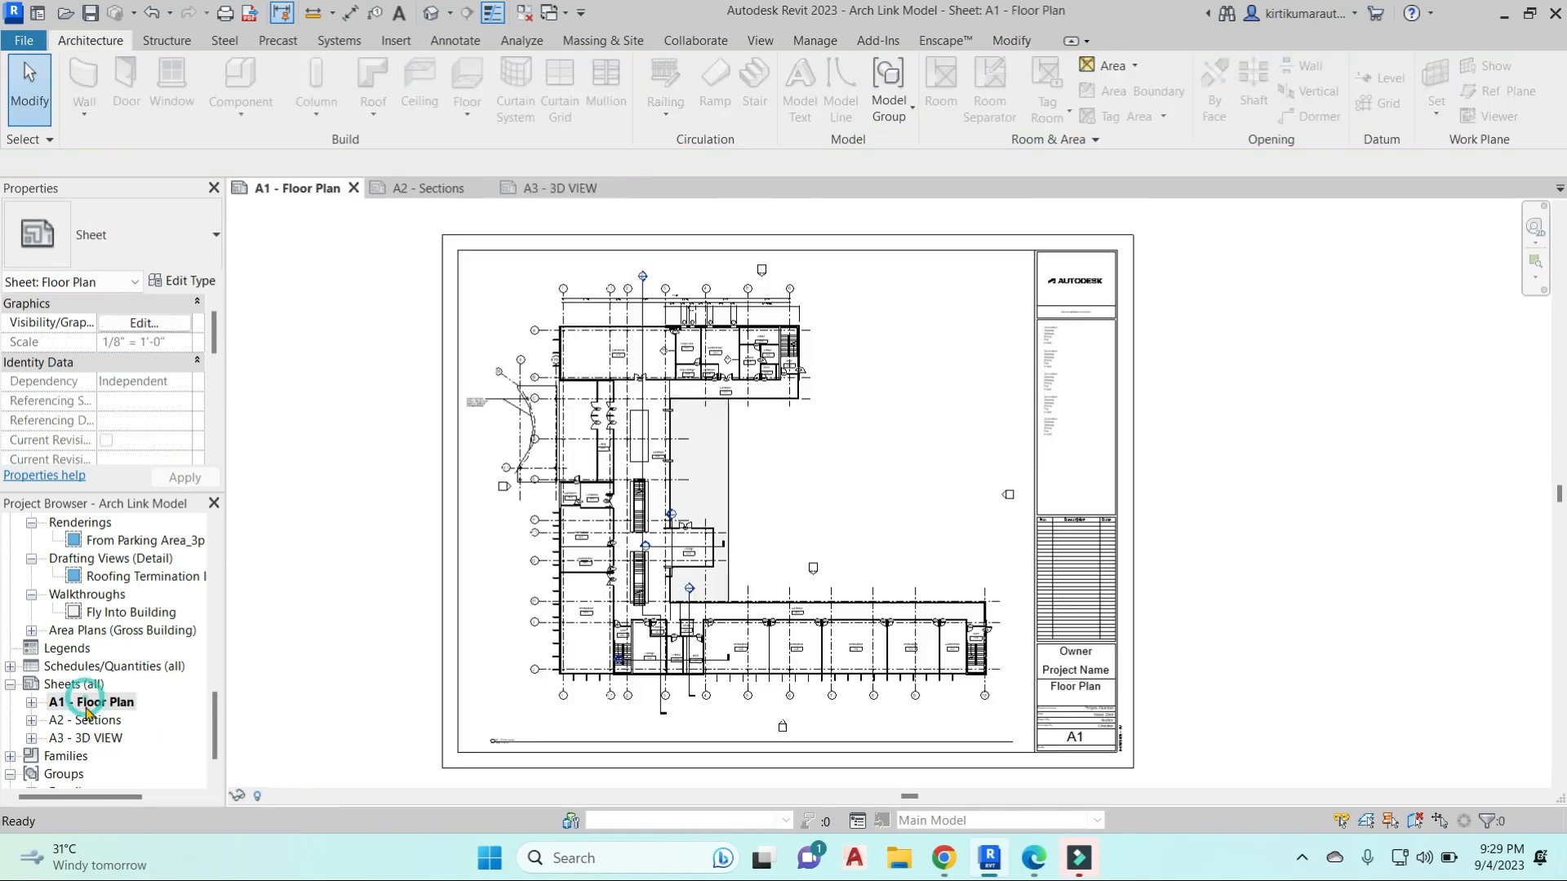
double_click(86, 720)
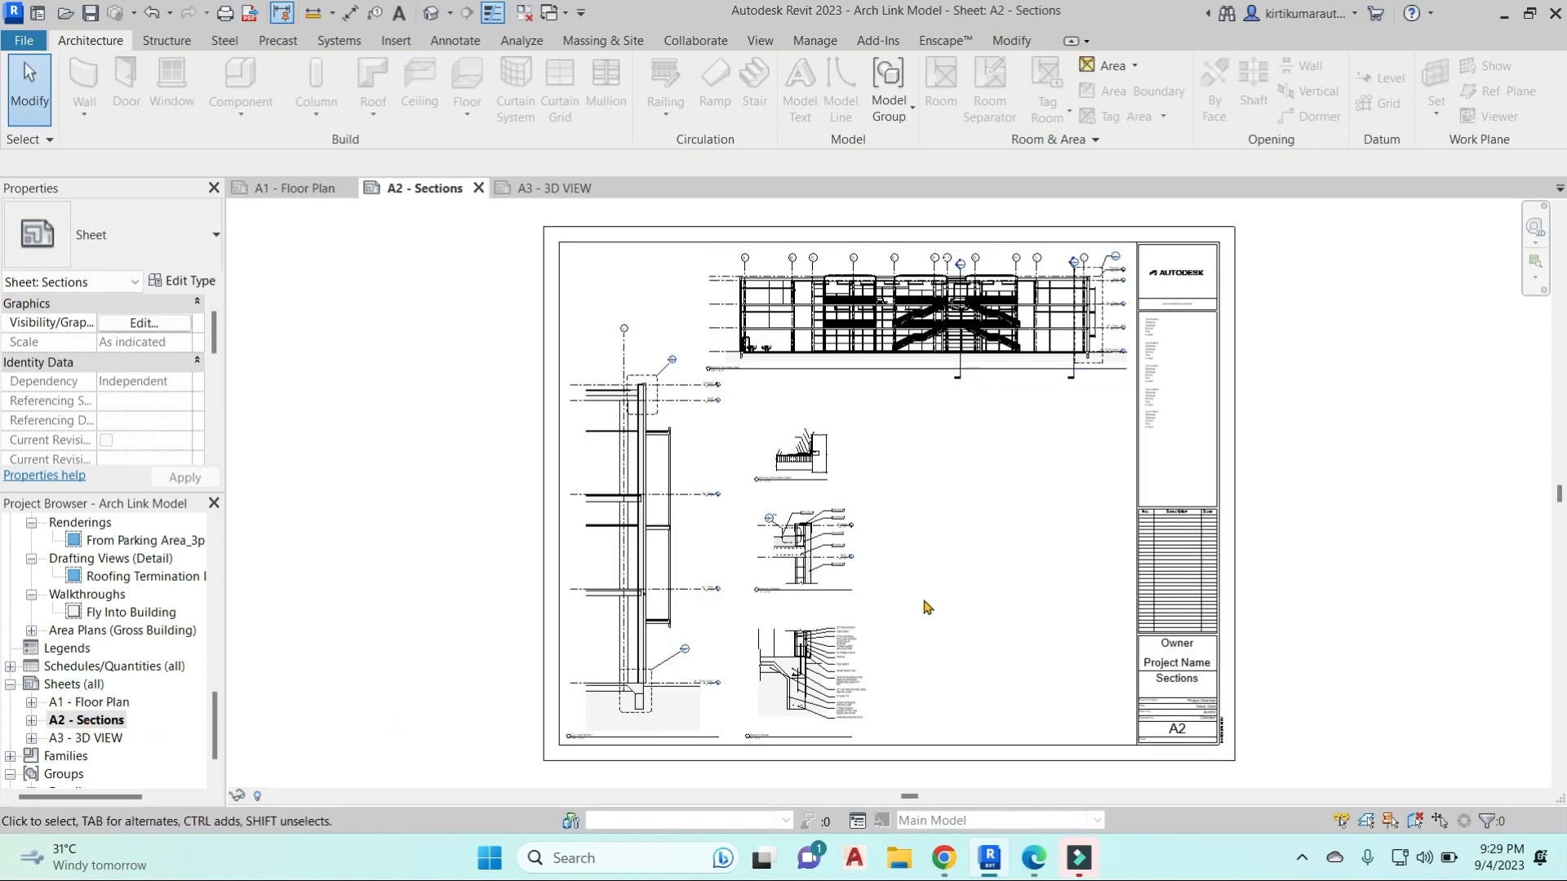
middle_drag(949, 594, 934, 589)
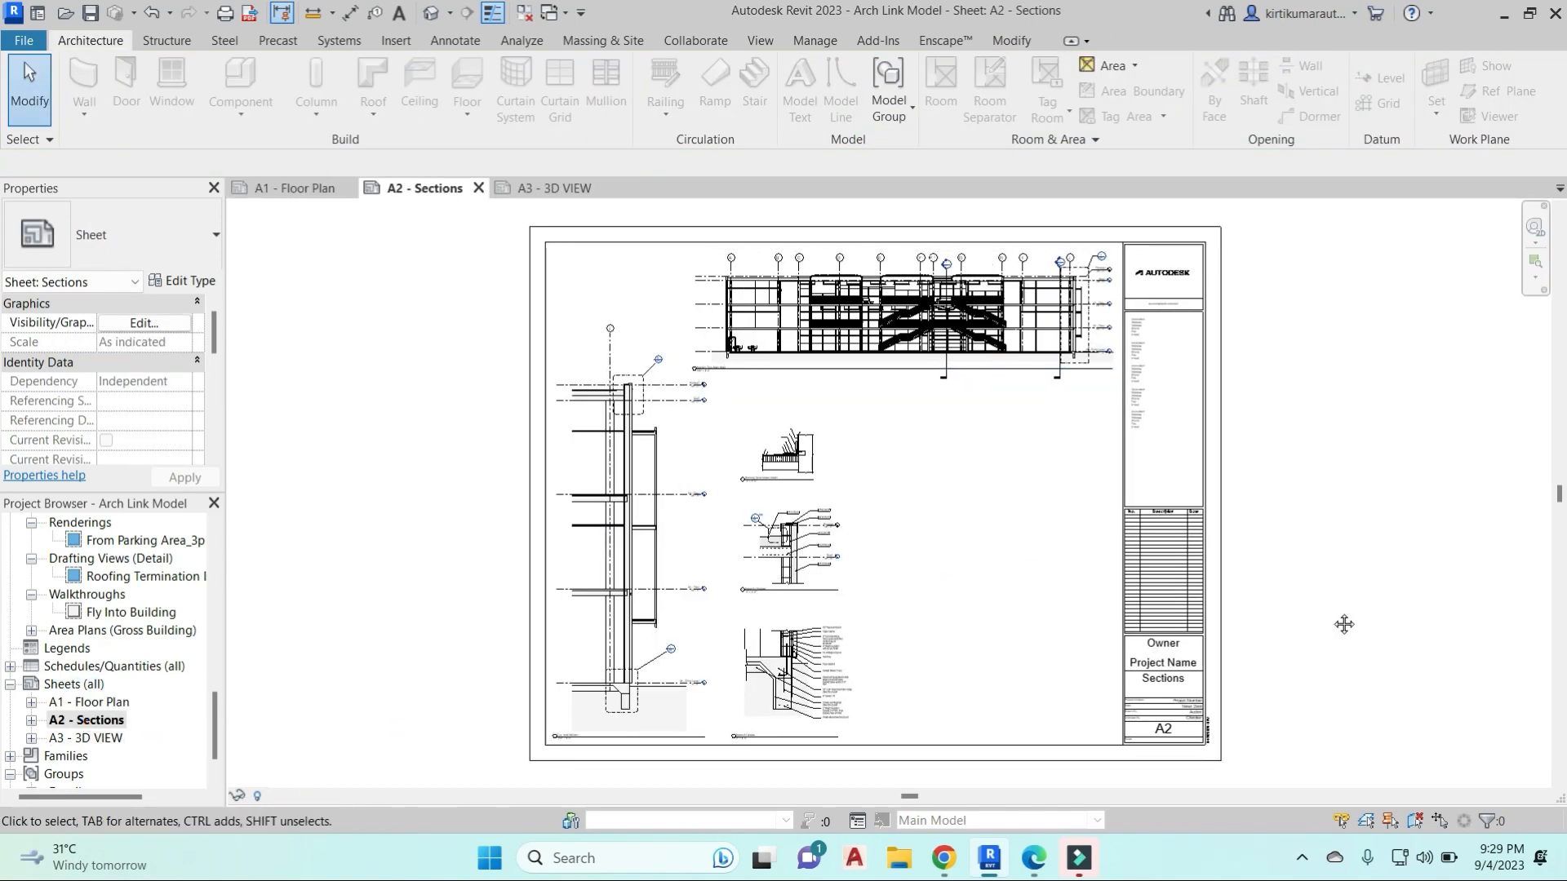
middle_drag(1343, 623, 1326, 620)
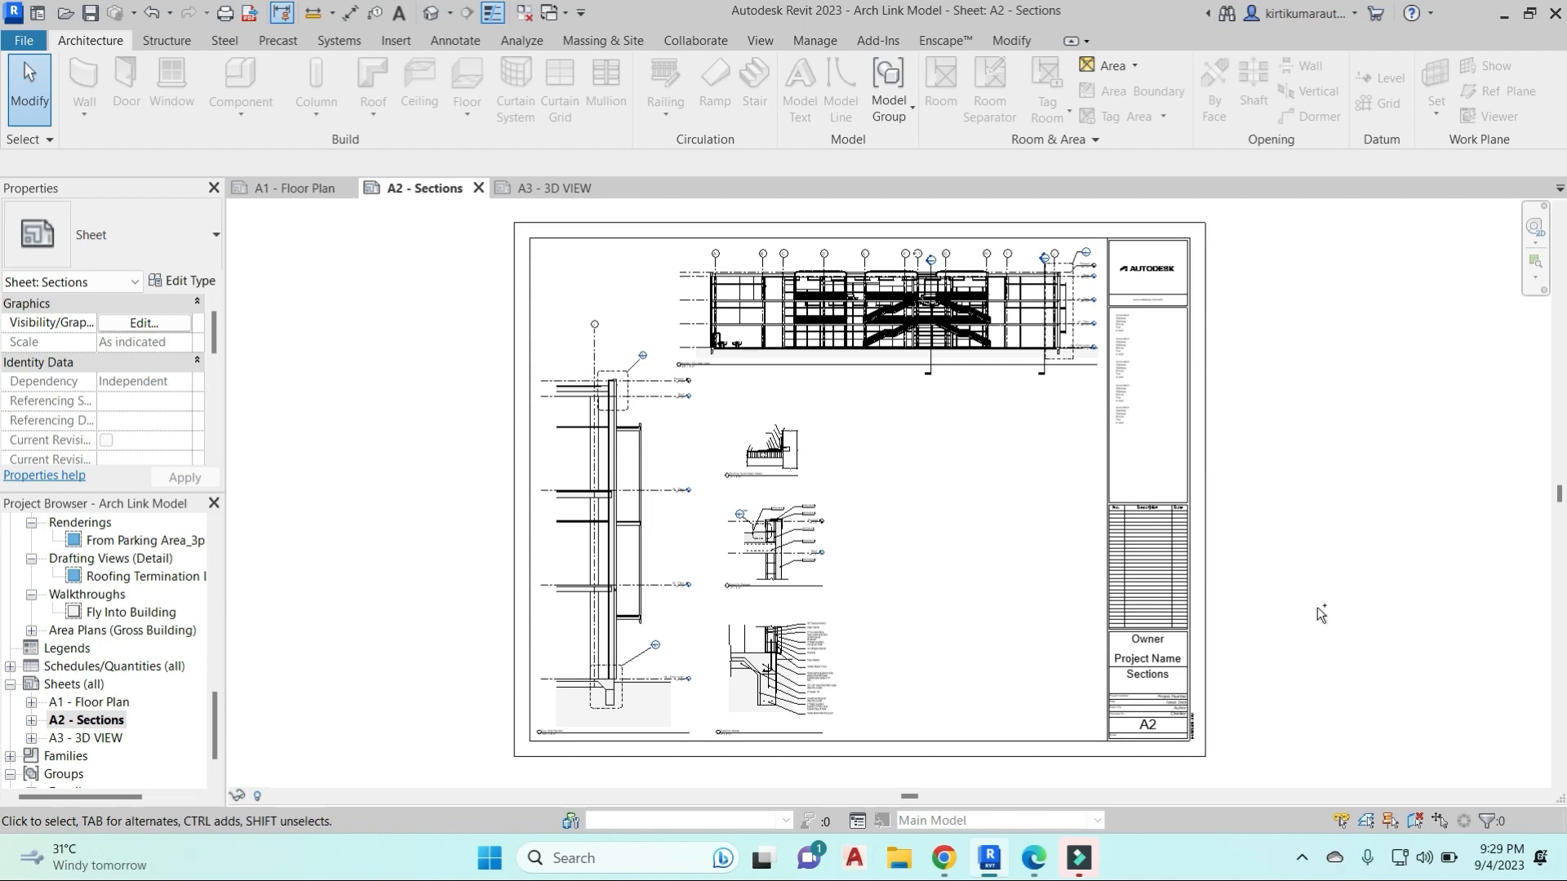
Open the print settings from sheet A2 - Sections and choose Microsoft Print to PDF as the printer.
key(ctrl+p)
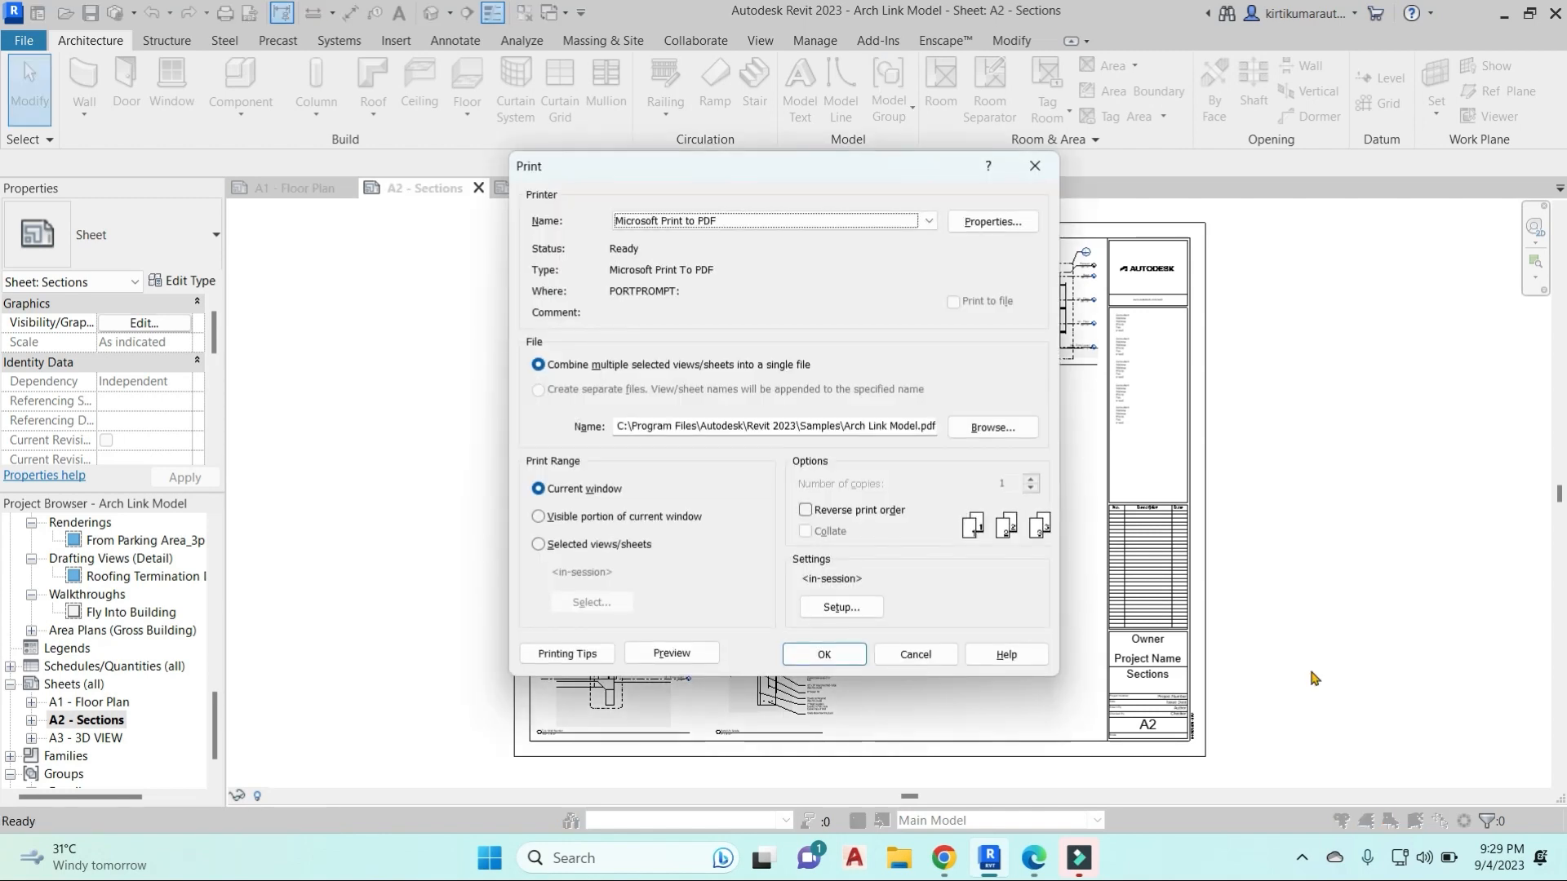
click(927, 221)
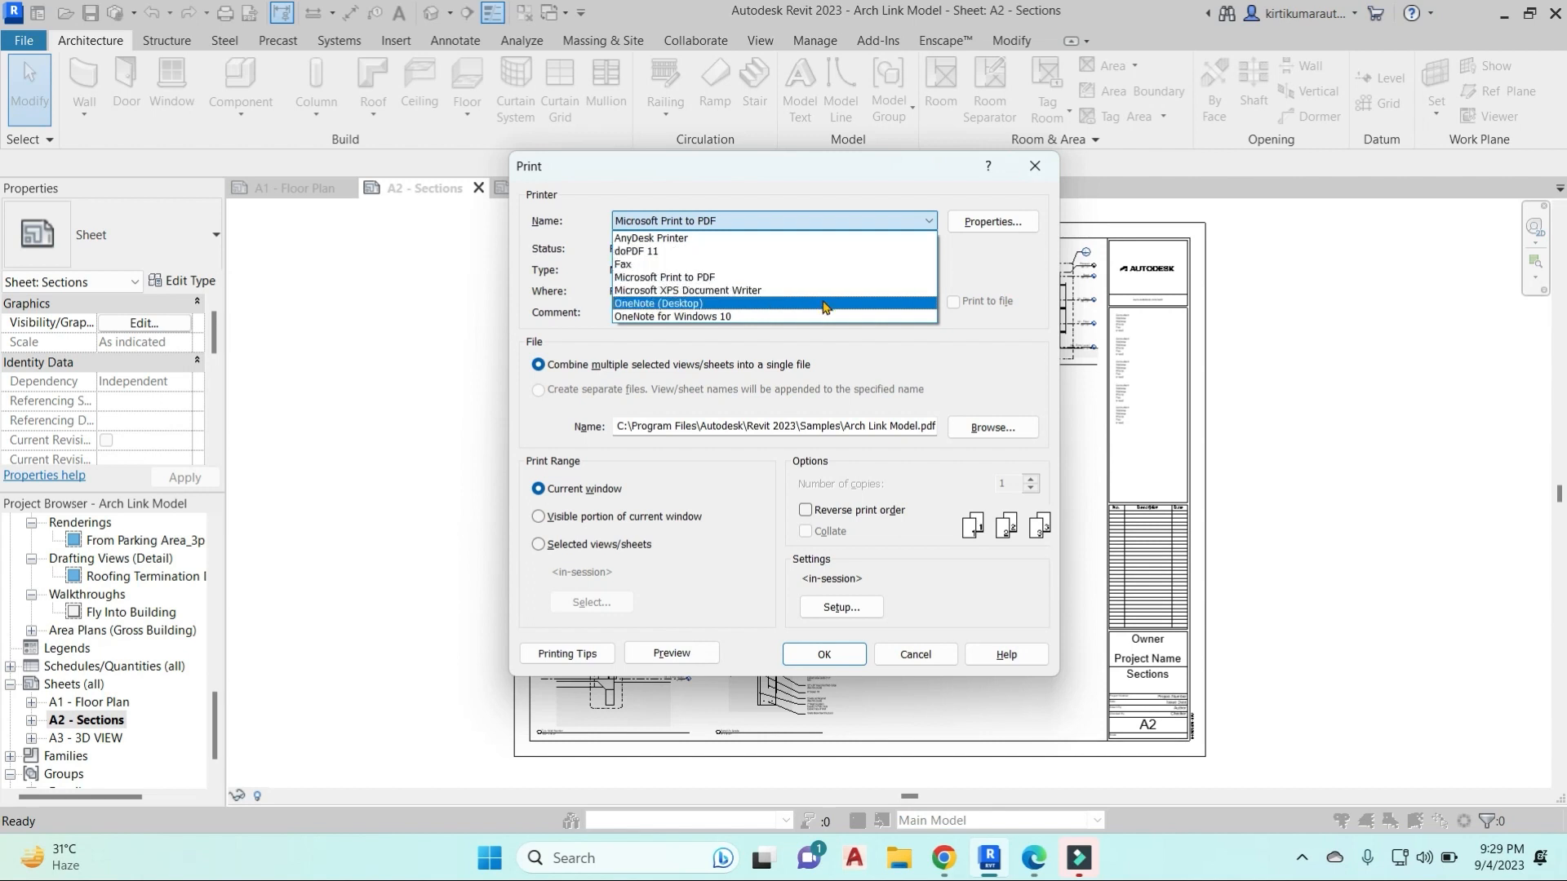
click(712, 279)
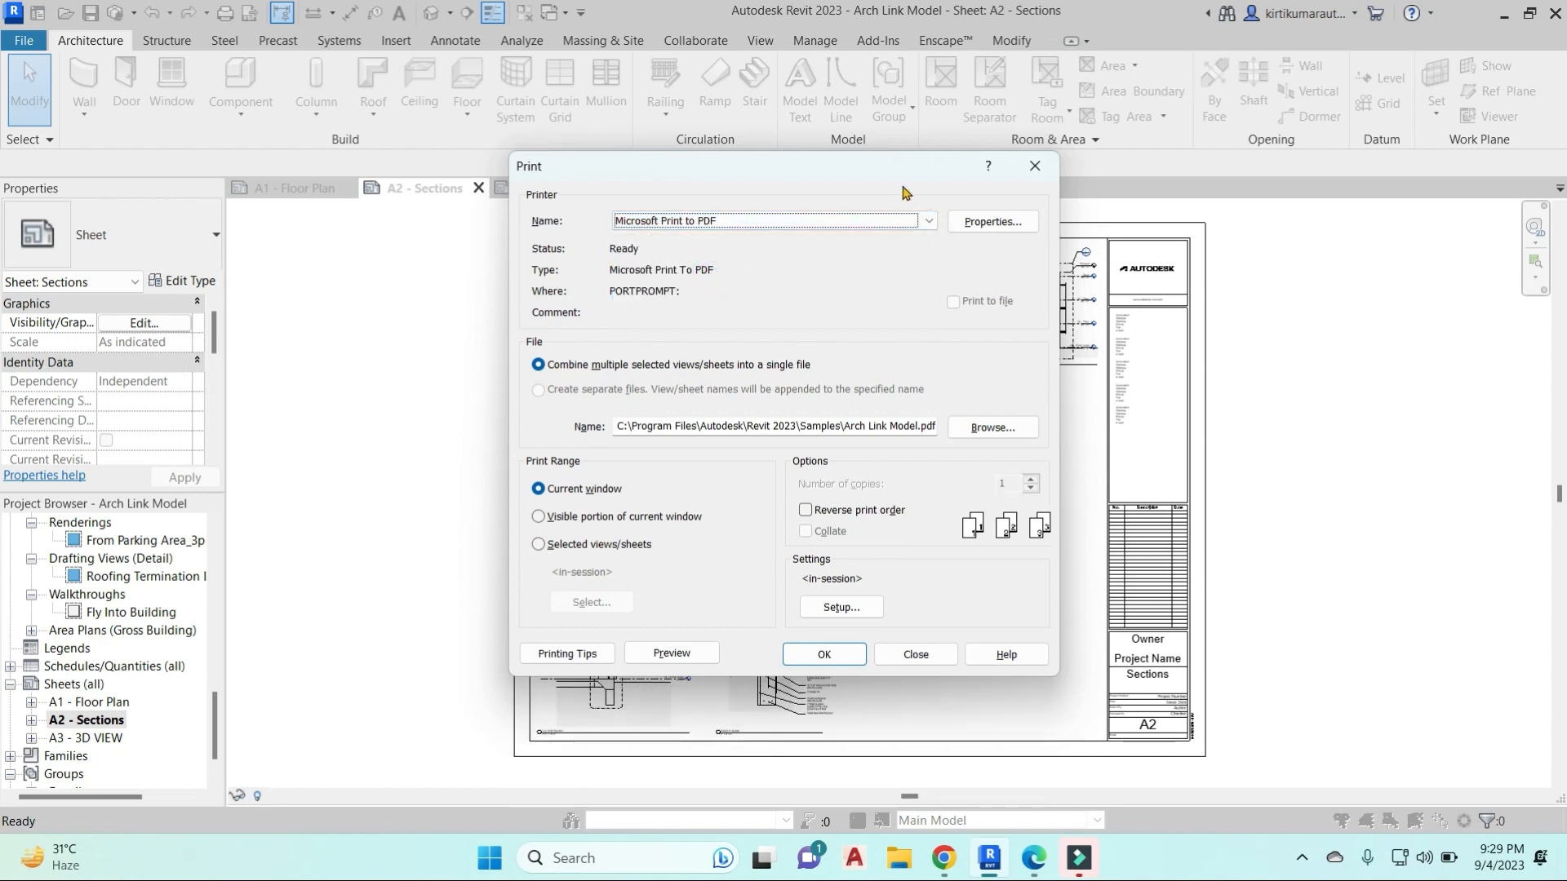
Examine the orientation and available paper sizes in the Microsoft Print to PDF properties without changing them.
click(1013, 225)
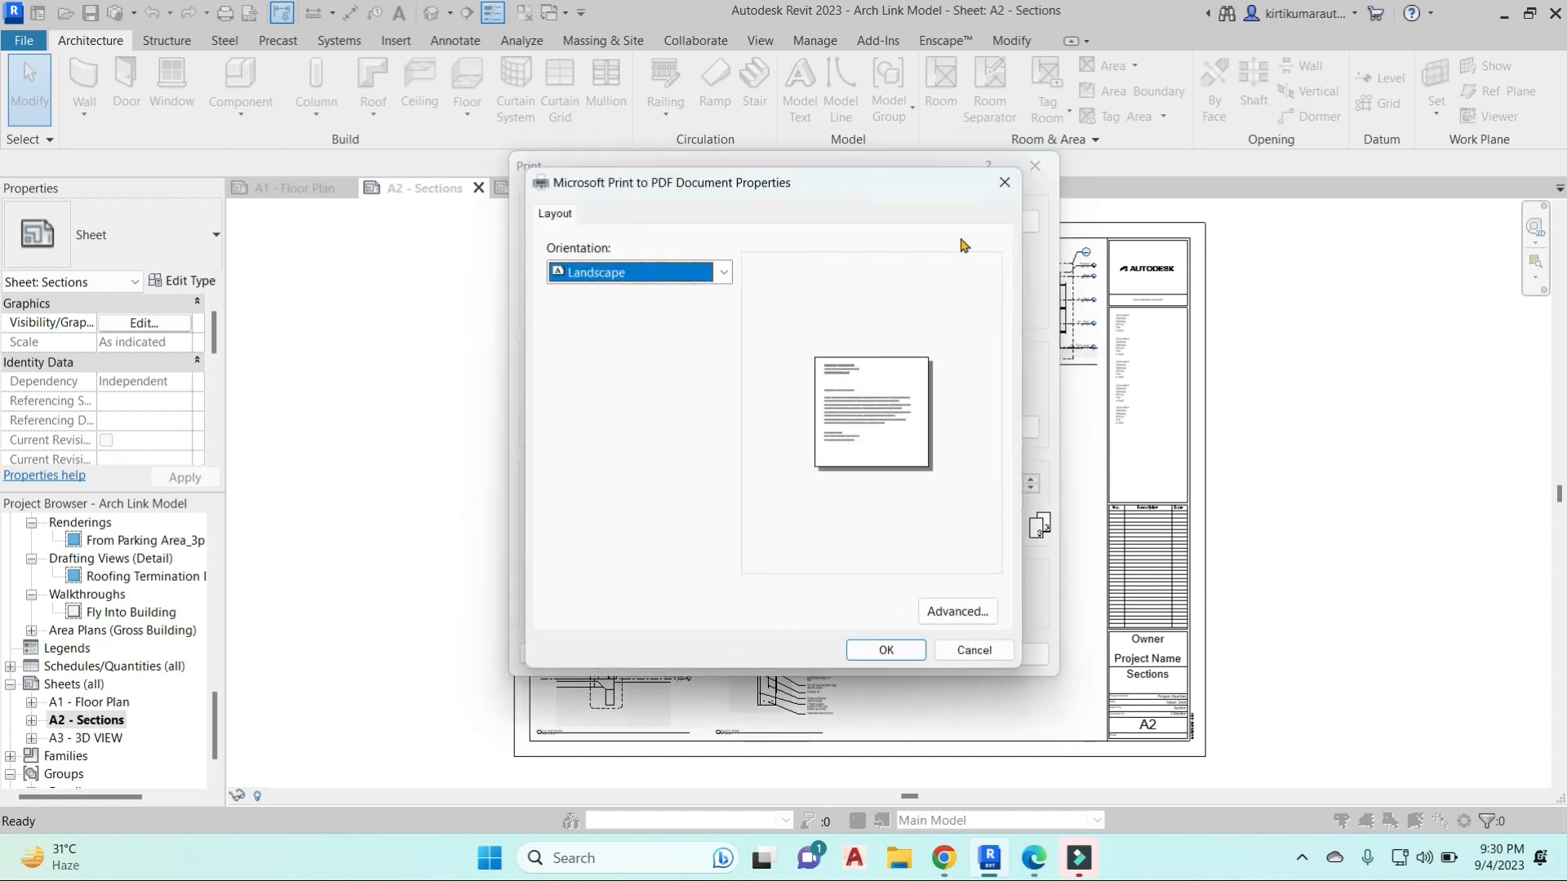
click(969, 620)
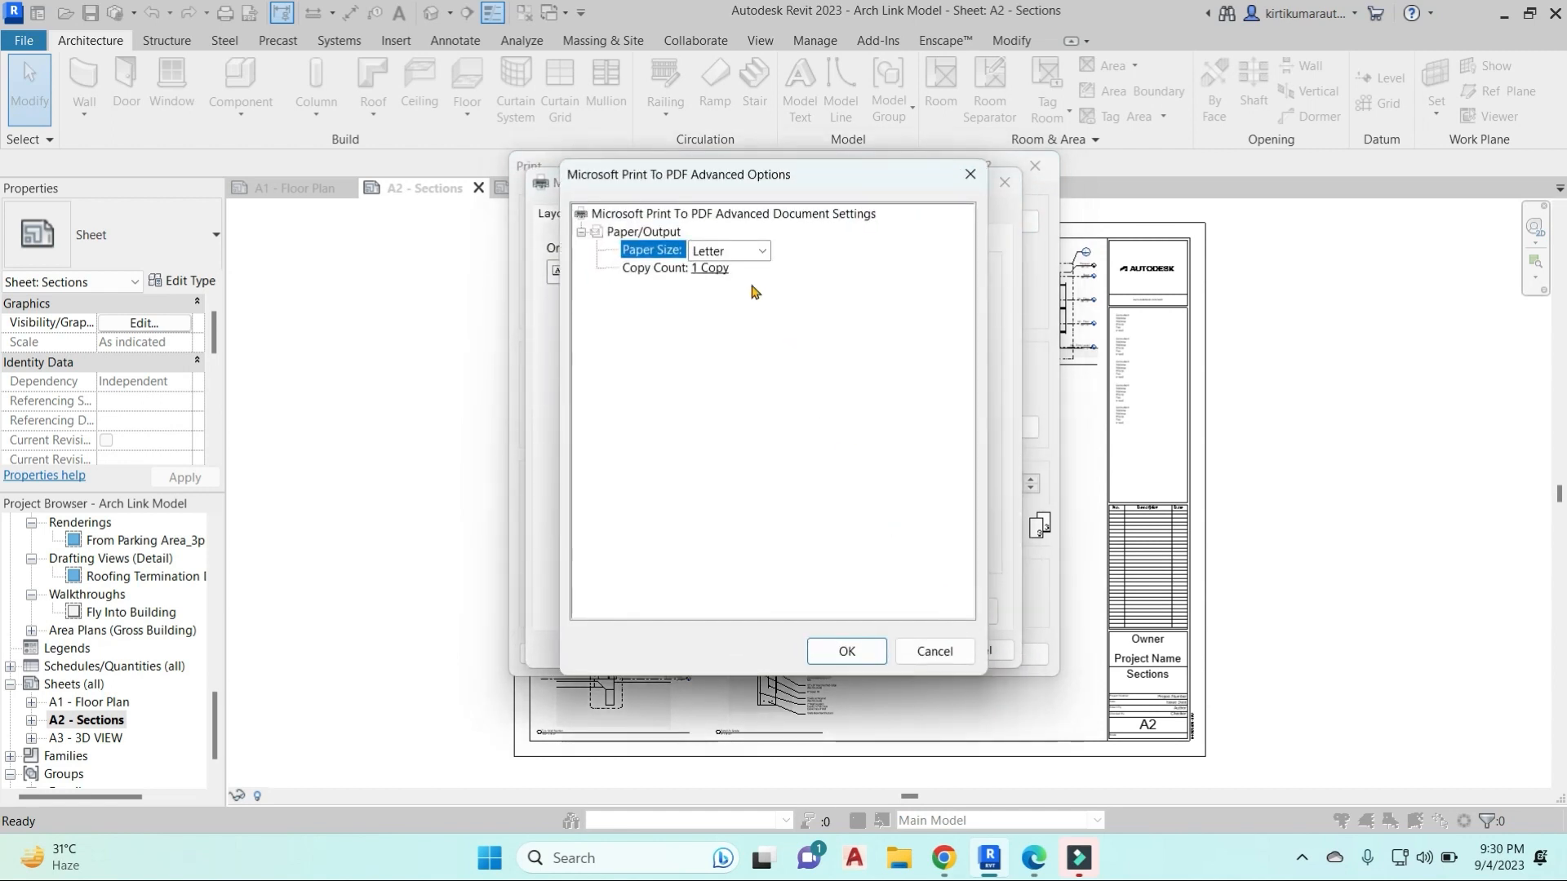
click(763, 252)
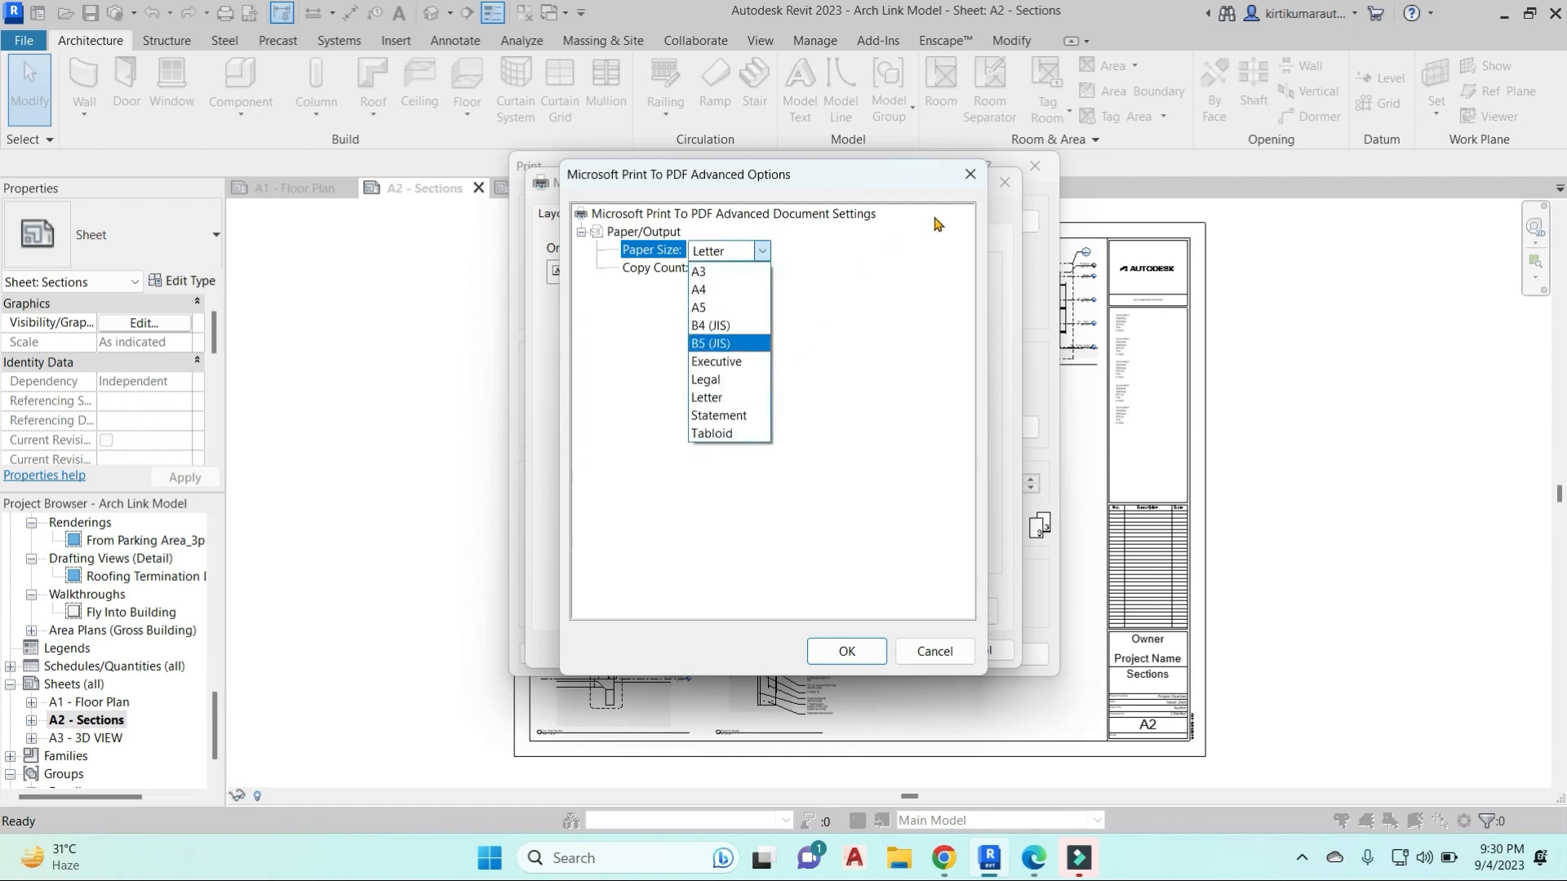
click(970, 176)
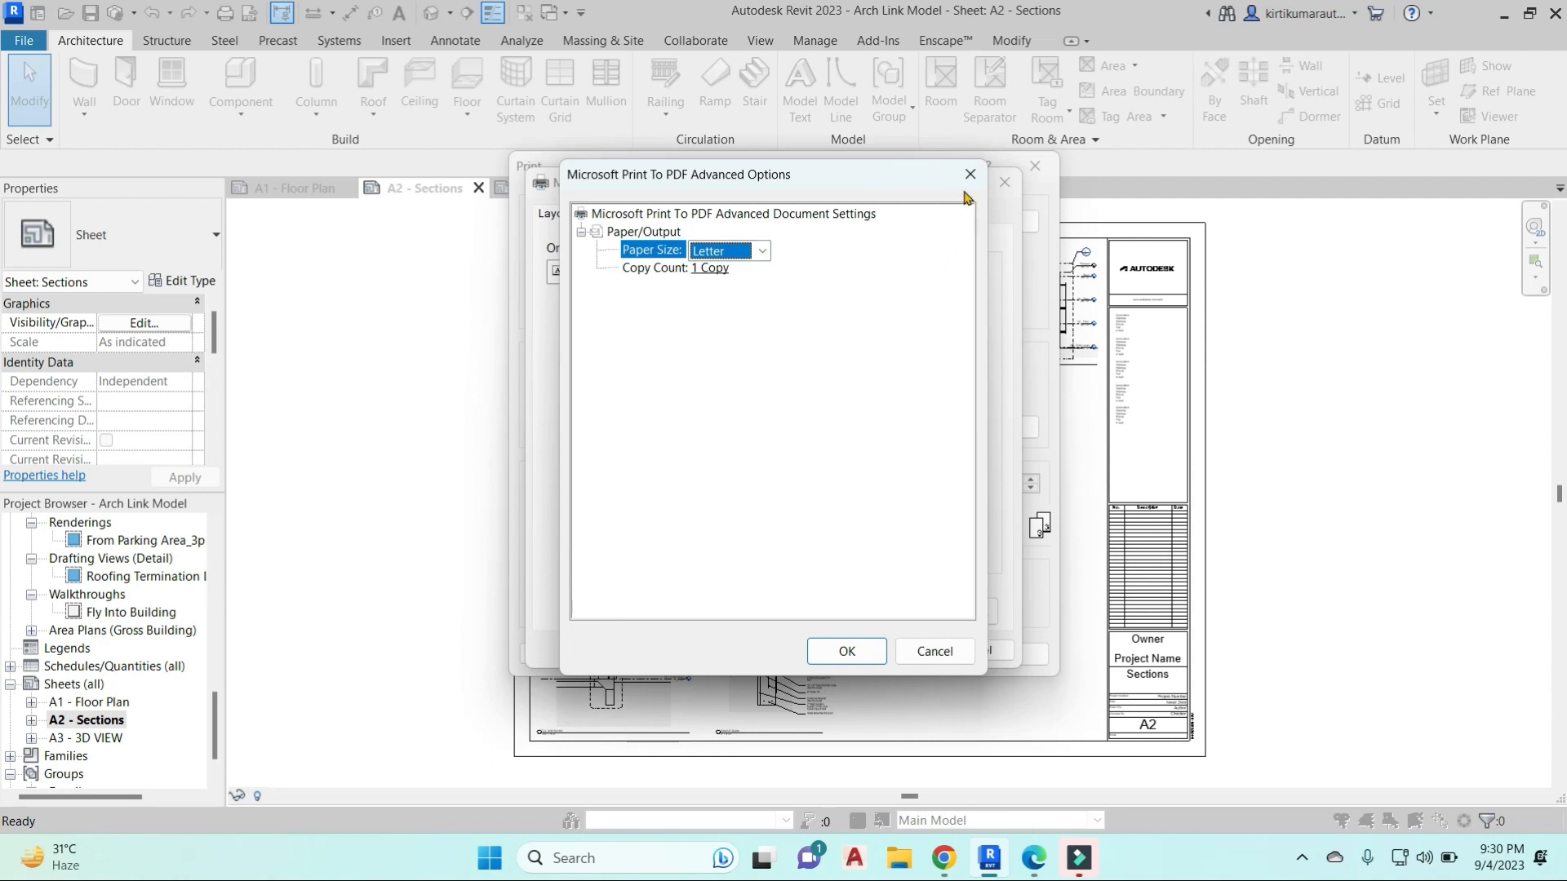
click(969, 177)
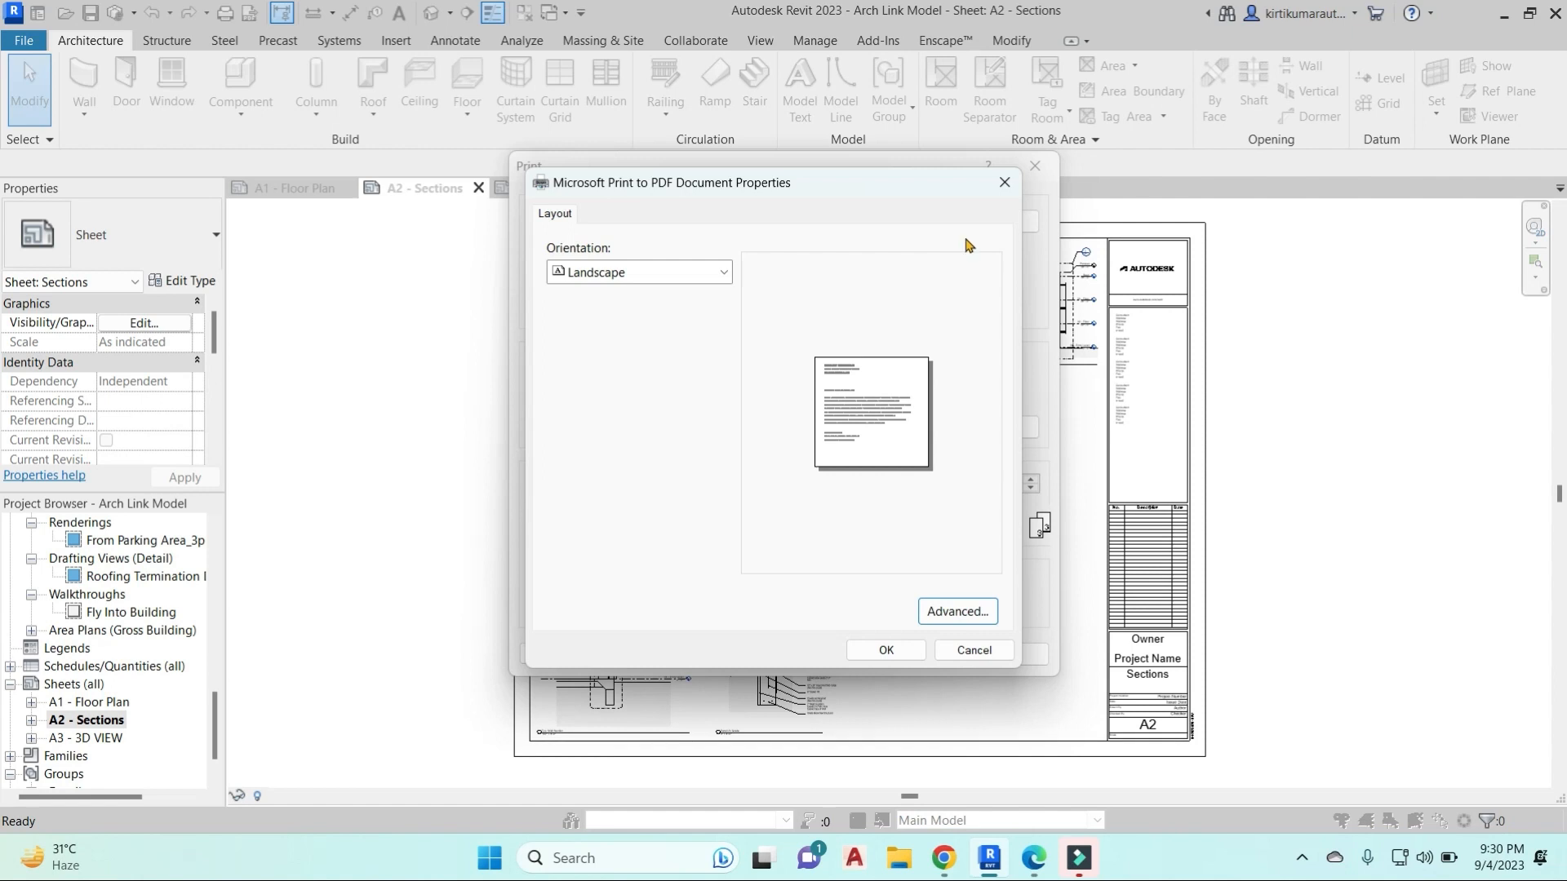
click(1004, 182)
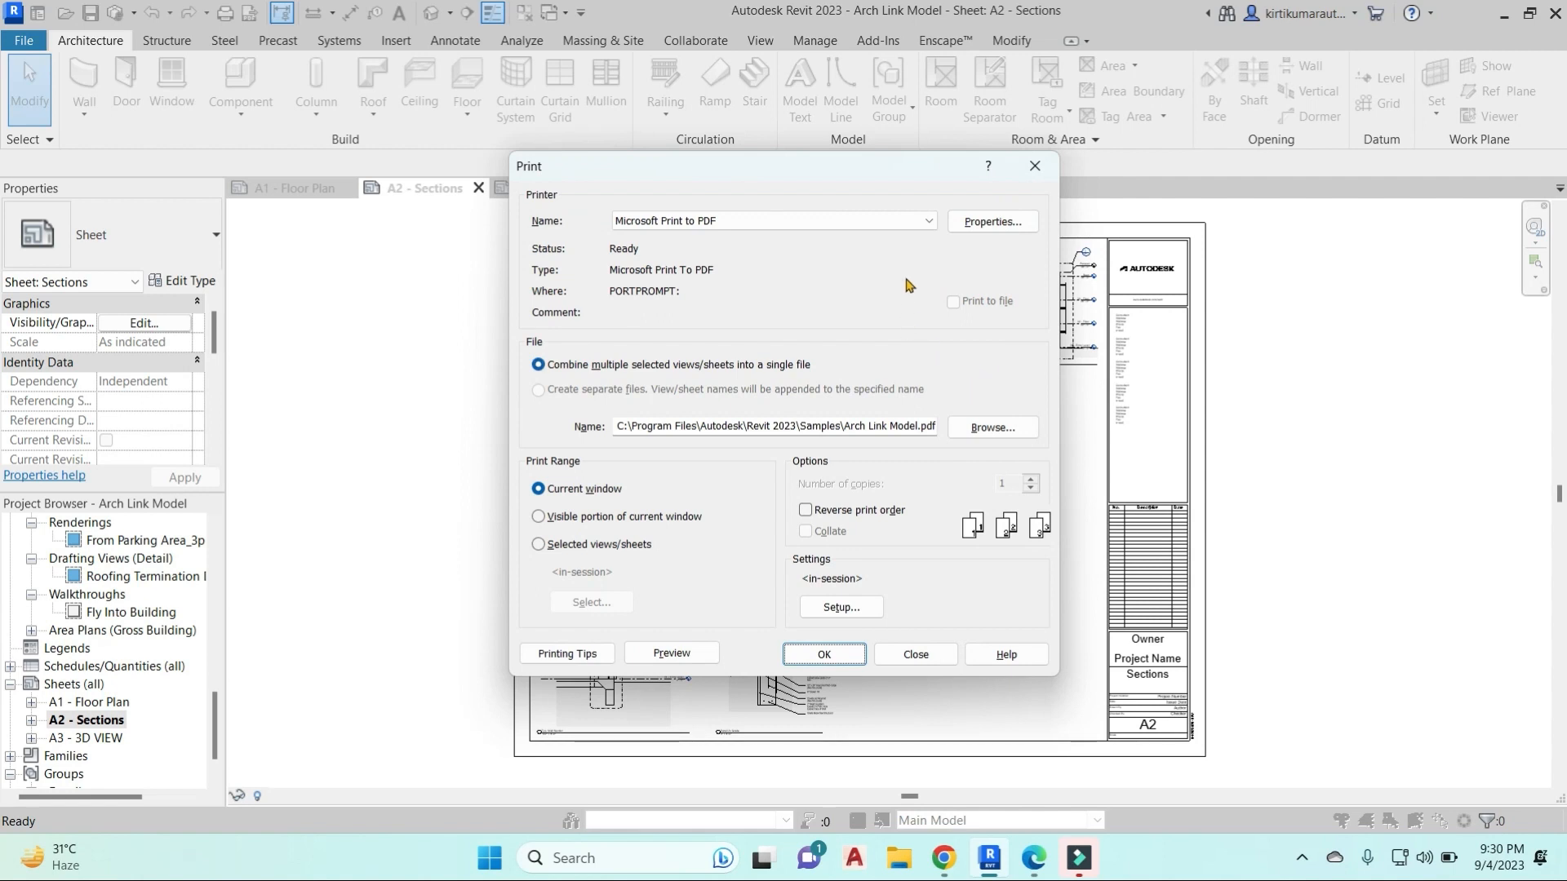
Switch the printer to doPDF 11 and examine its predefined page sizes and resolution options.
click(928, 225)
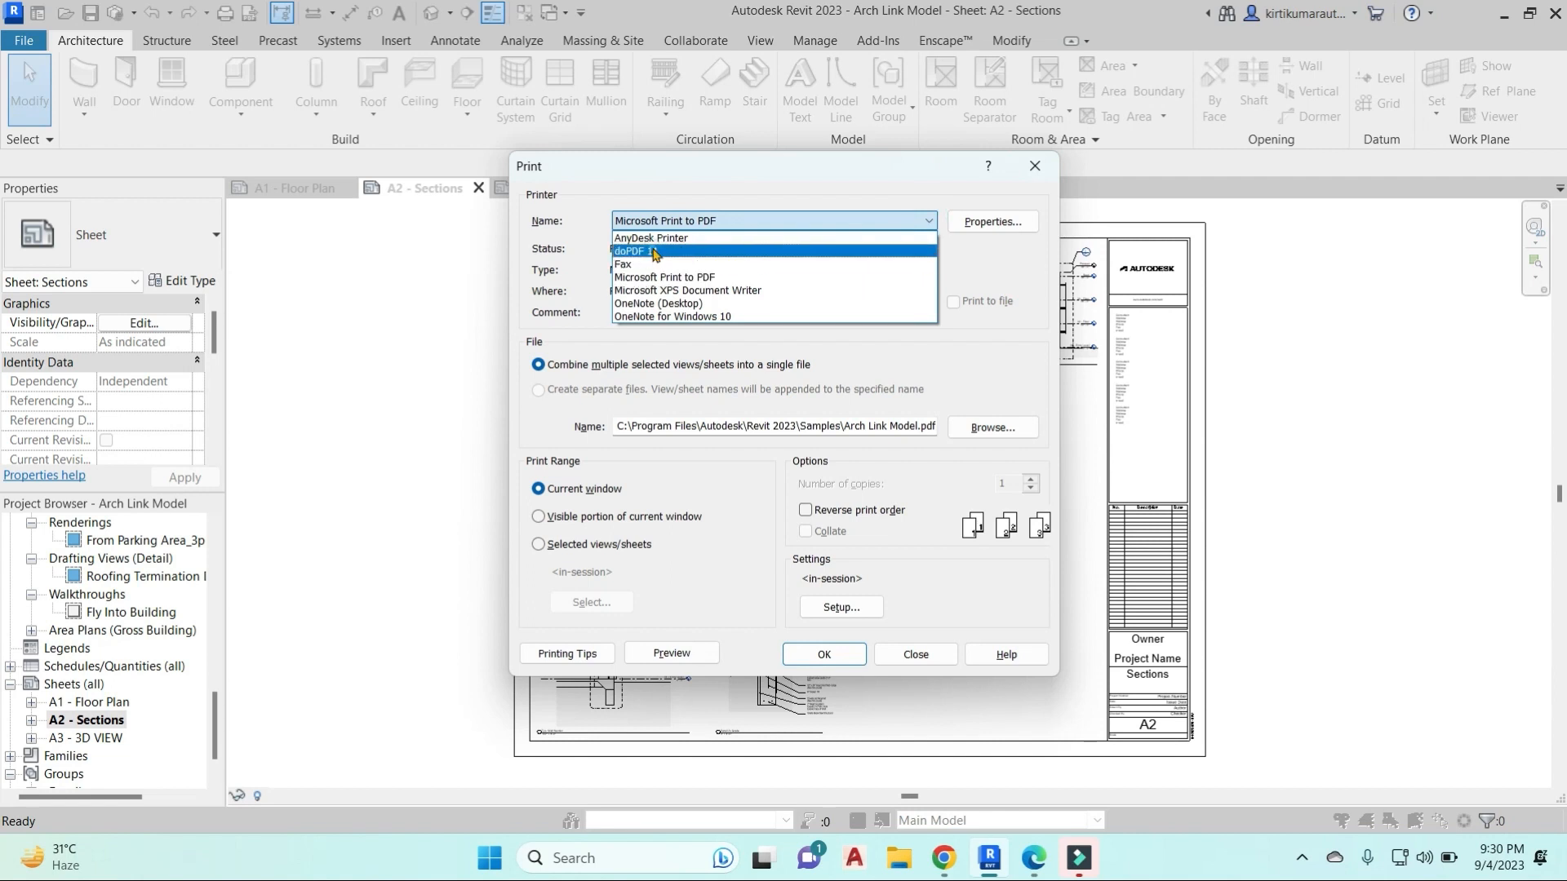
click(650, 251)
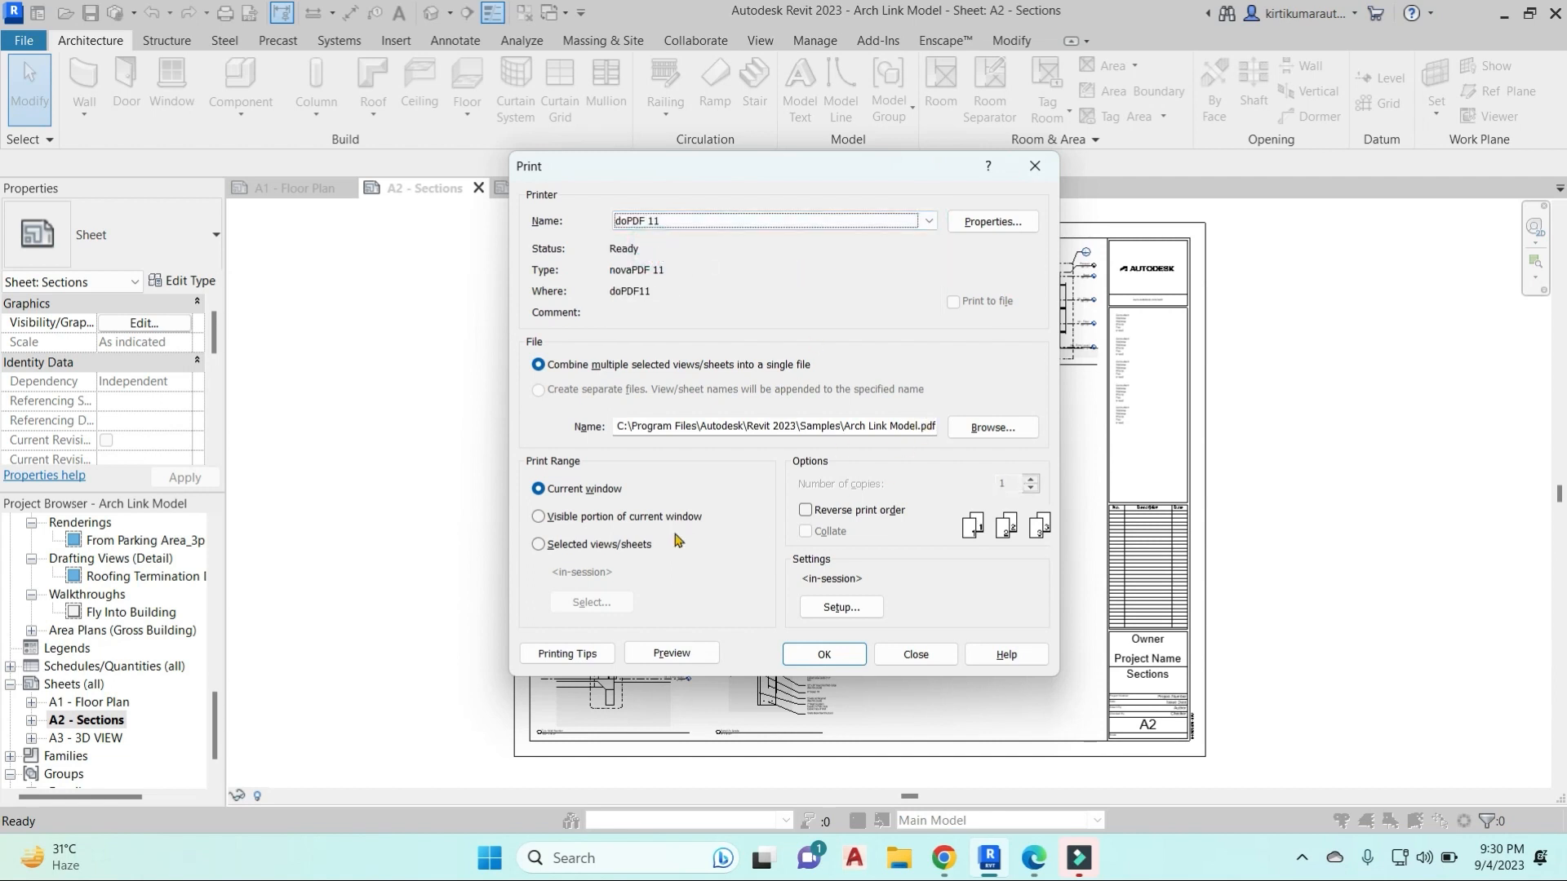
click(981, 225)
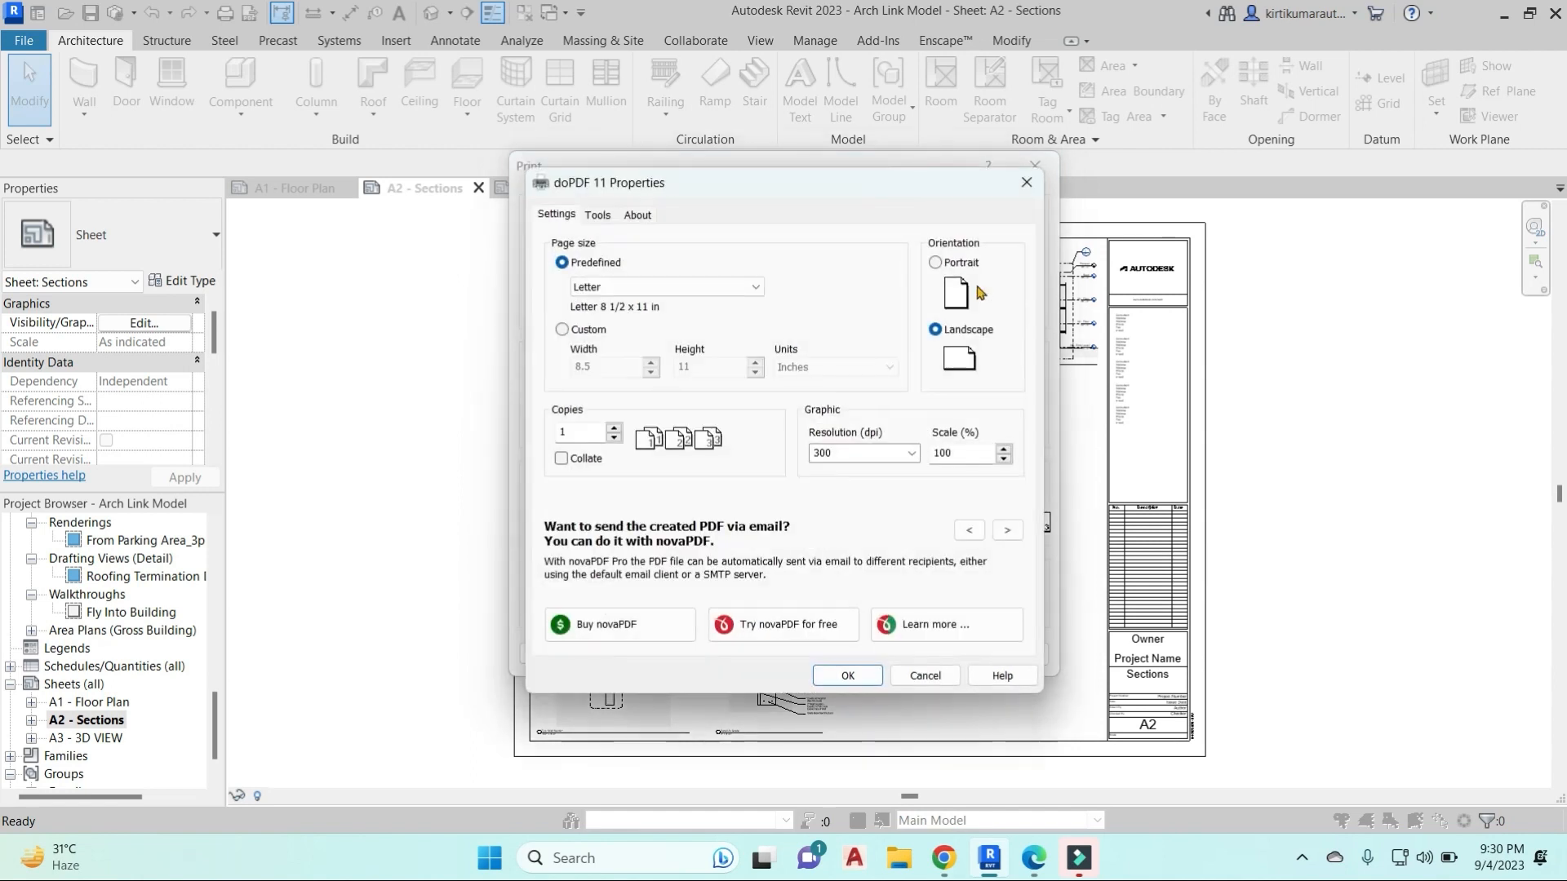
click(739, 283)
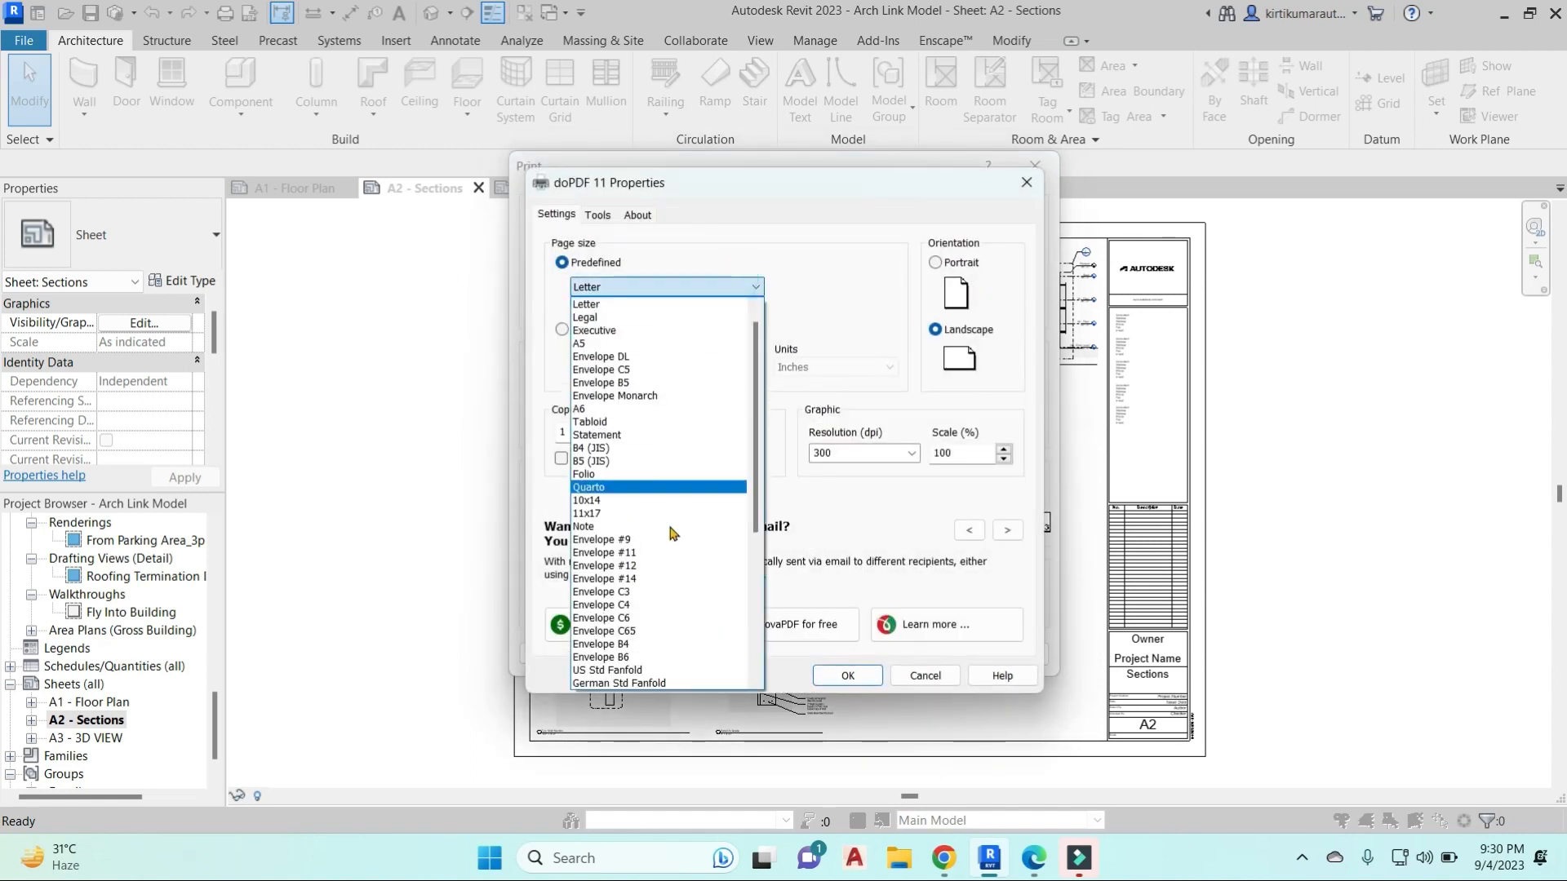
scroll(634, 525, down, 5)
scroll(633, 524, down, 1)
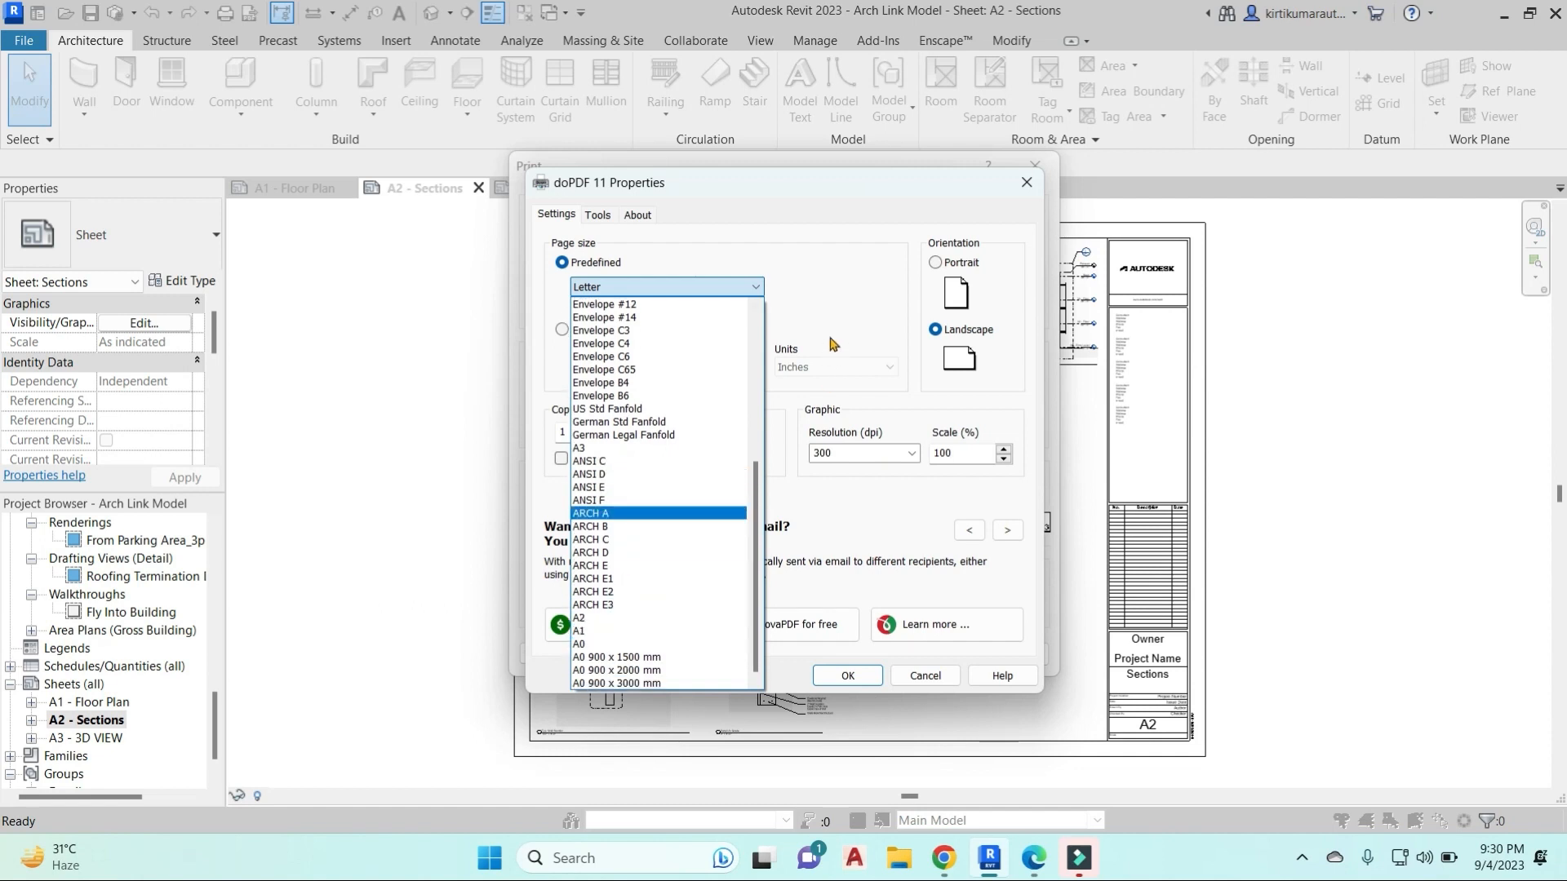
click(830, 298)
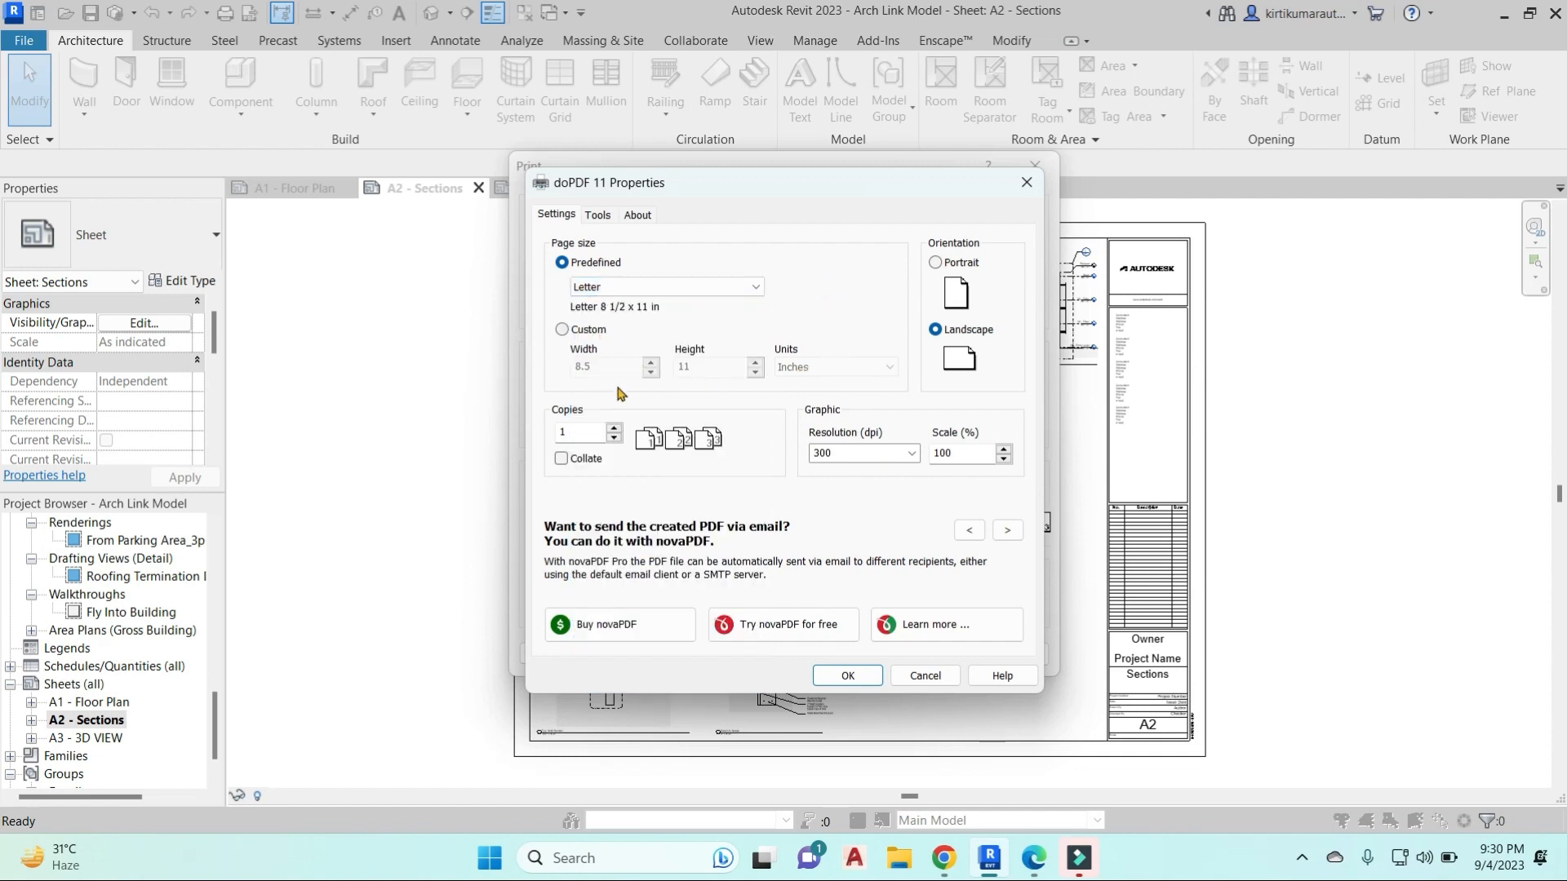
click(910, 454)
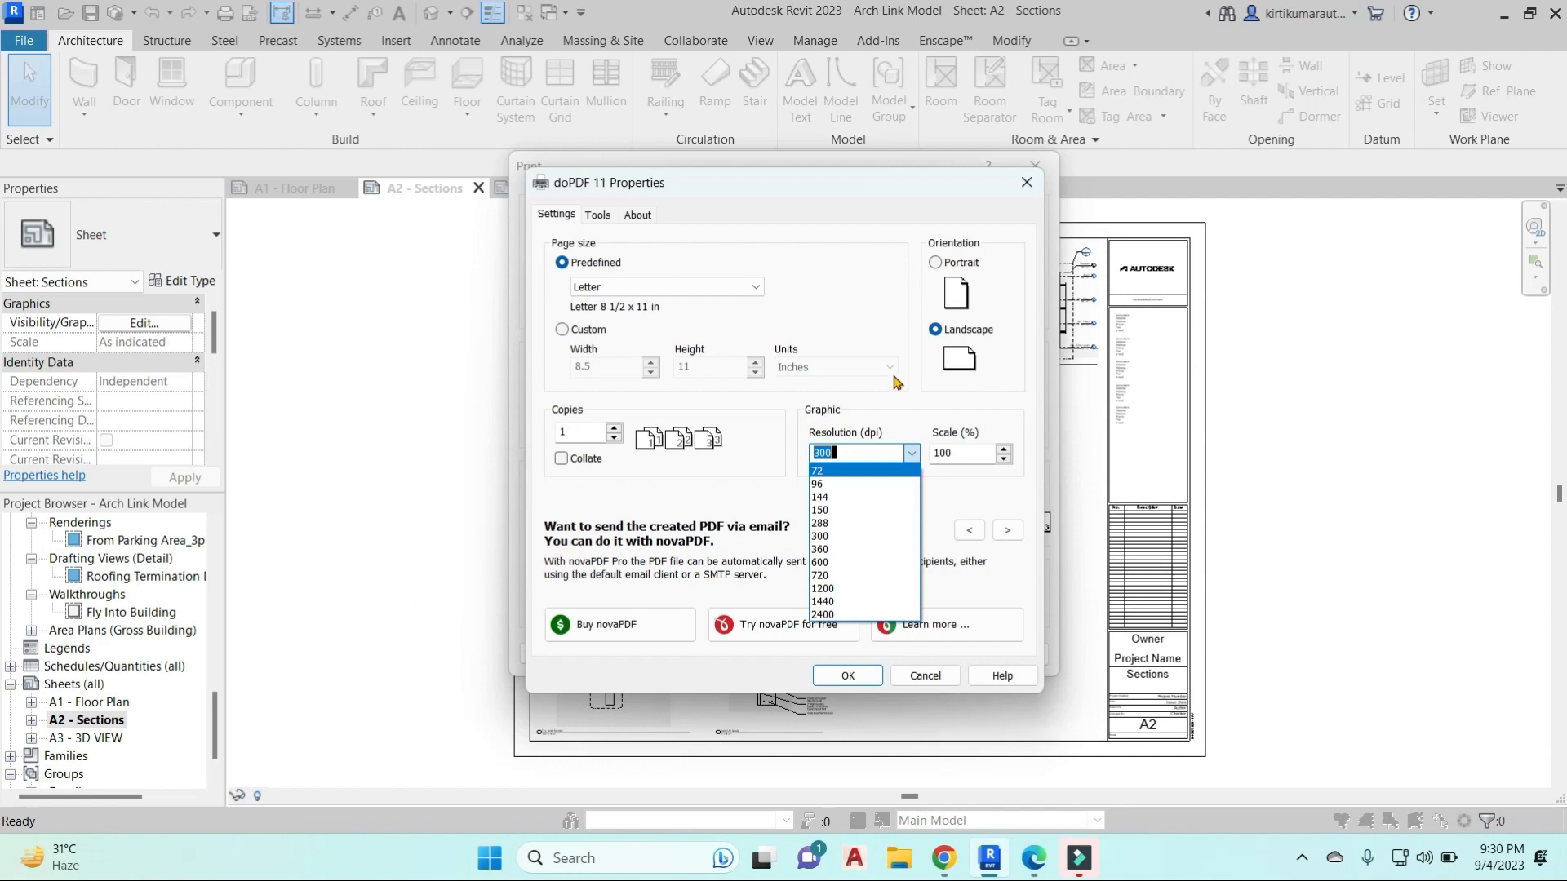
click(885, 257)
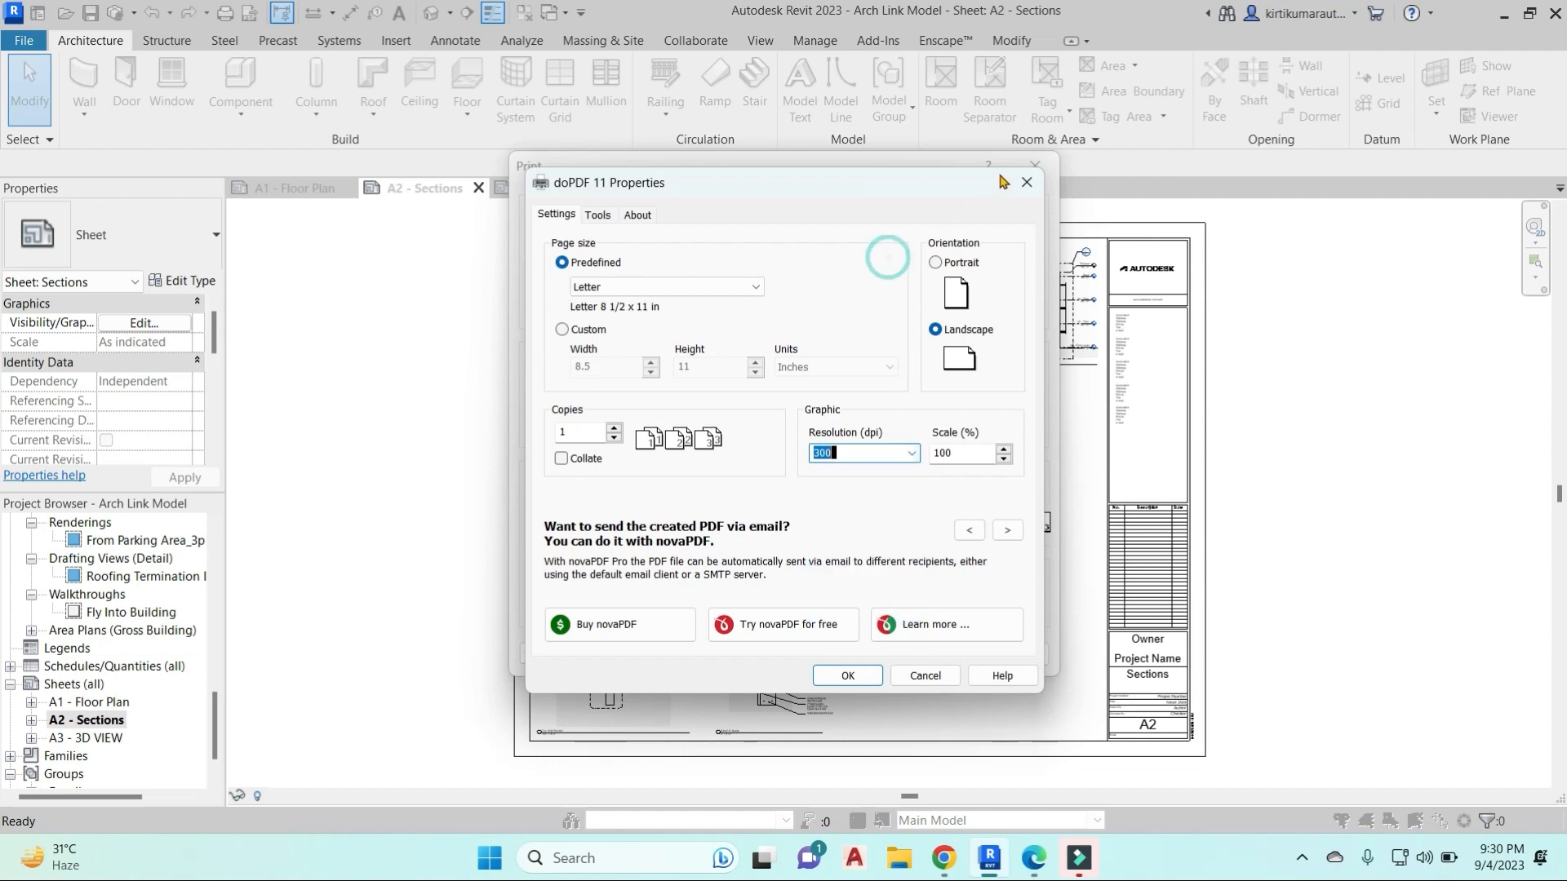
click(1027, 182)
Set the printer back to Microsoft Print to PDF.
click(844, 219)
click(844, 218)
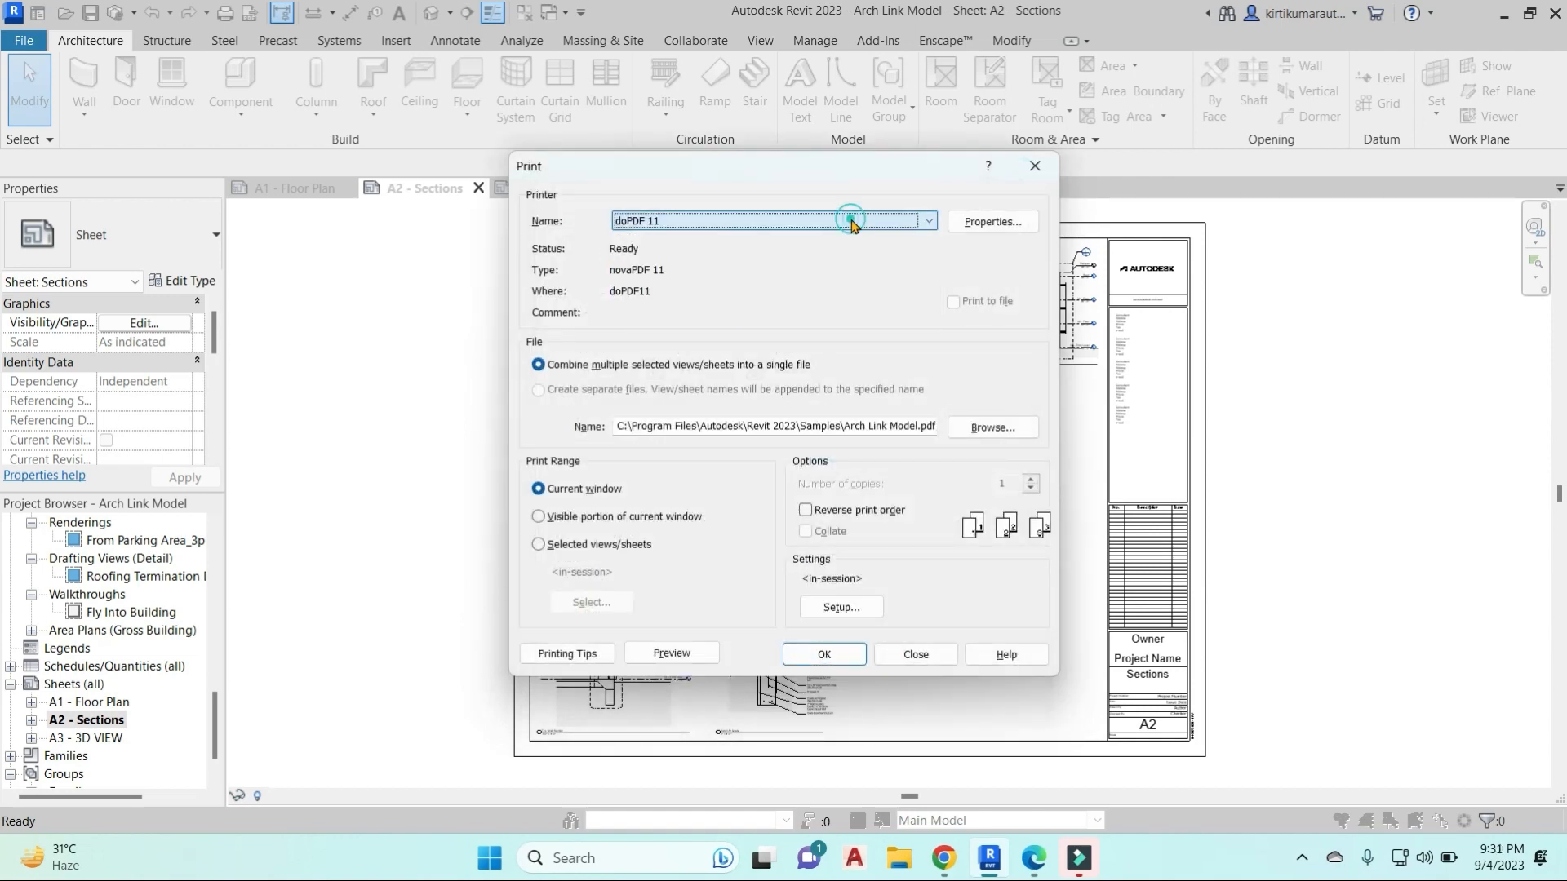
click(844, 218)
click(665, 277)
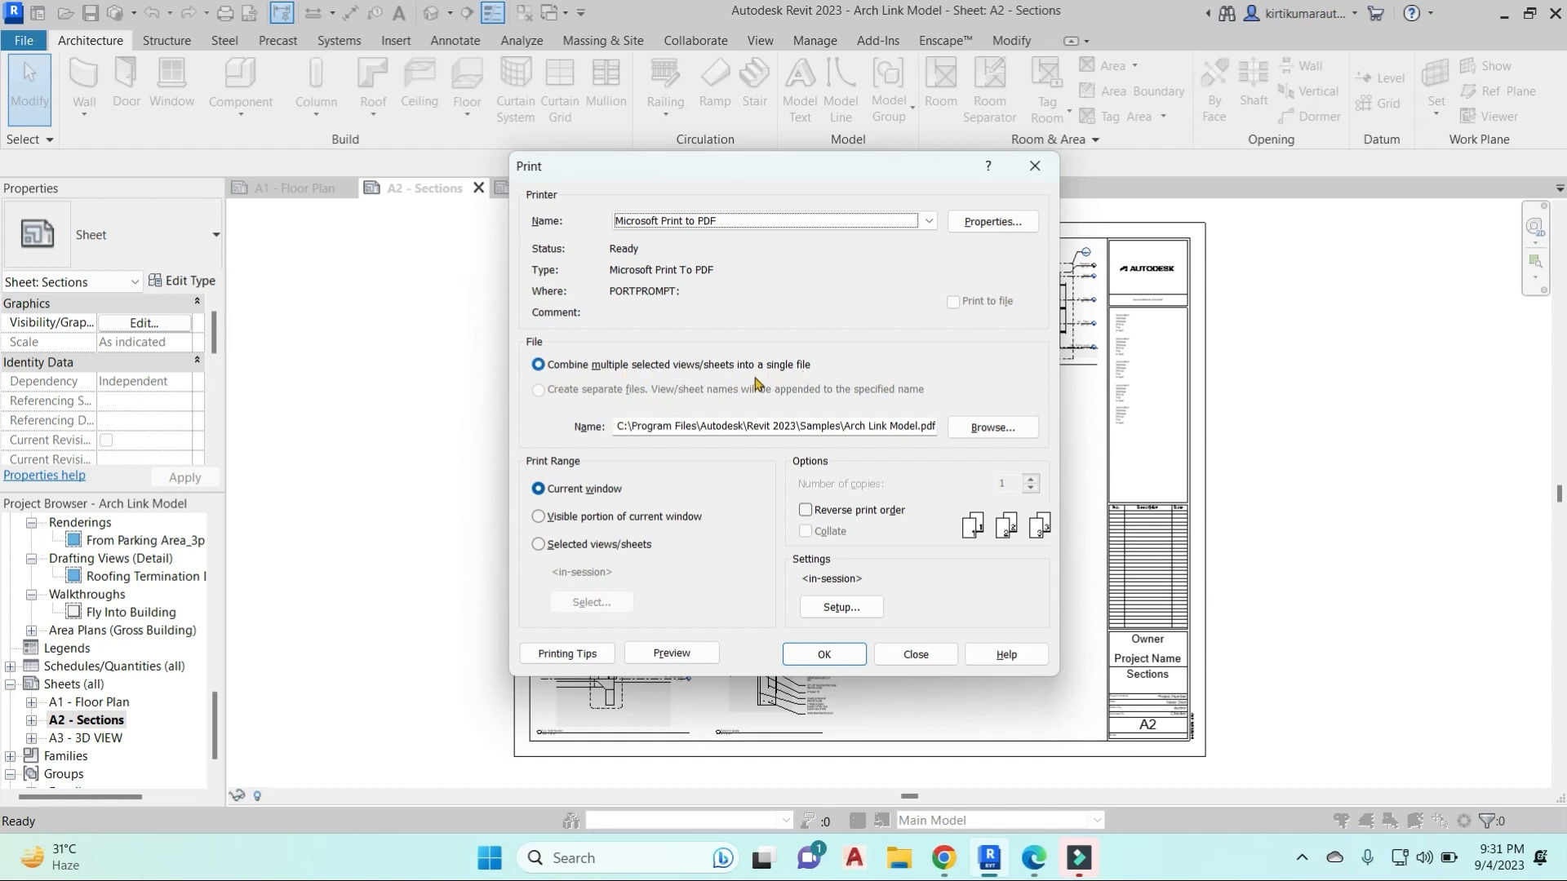
Set the print range to selected views/sheets and combine them into a single file.
click(539, 391)
click(540, 545)
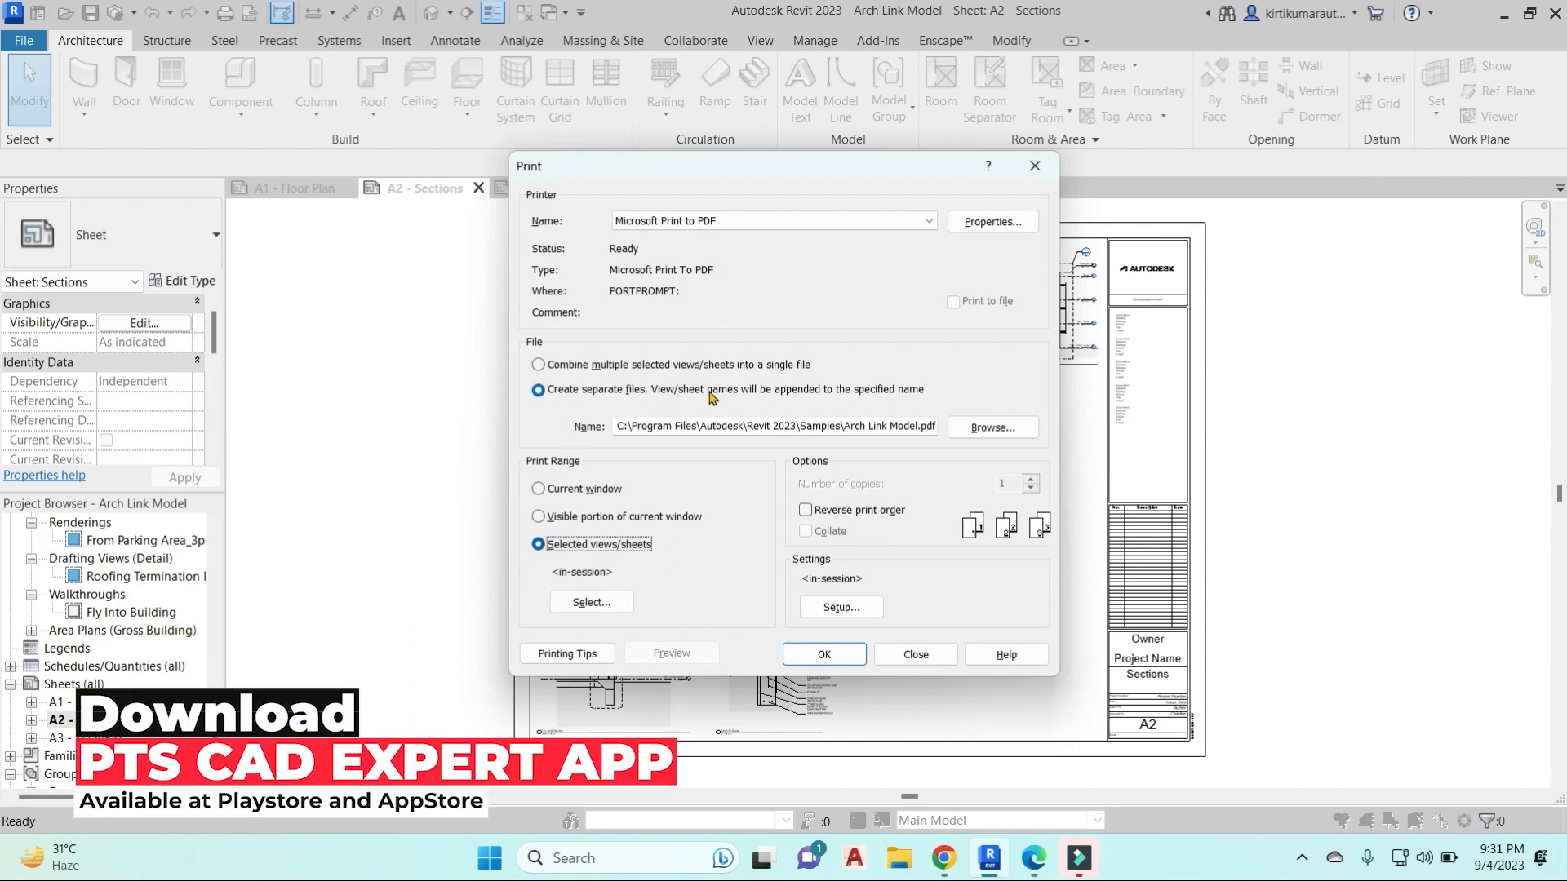
click(538, 364)
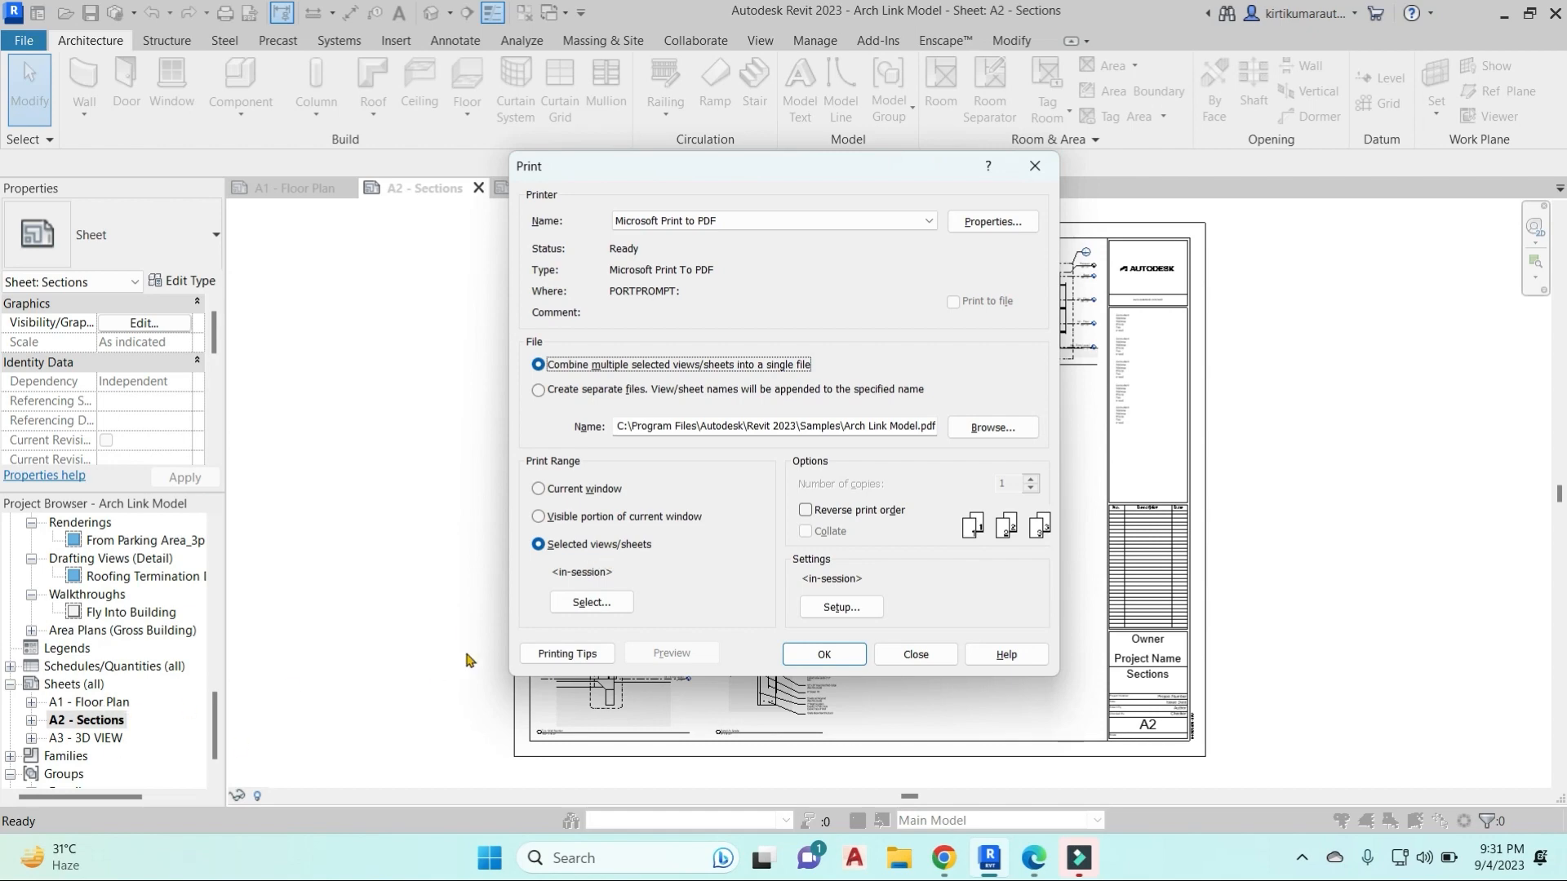
Open the selection of views and sheets for the print range.
click(591, 604)
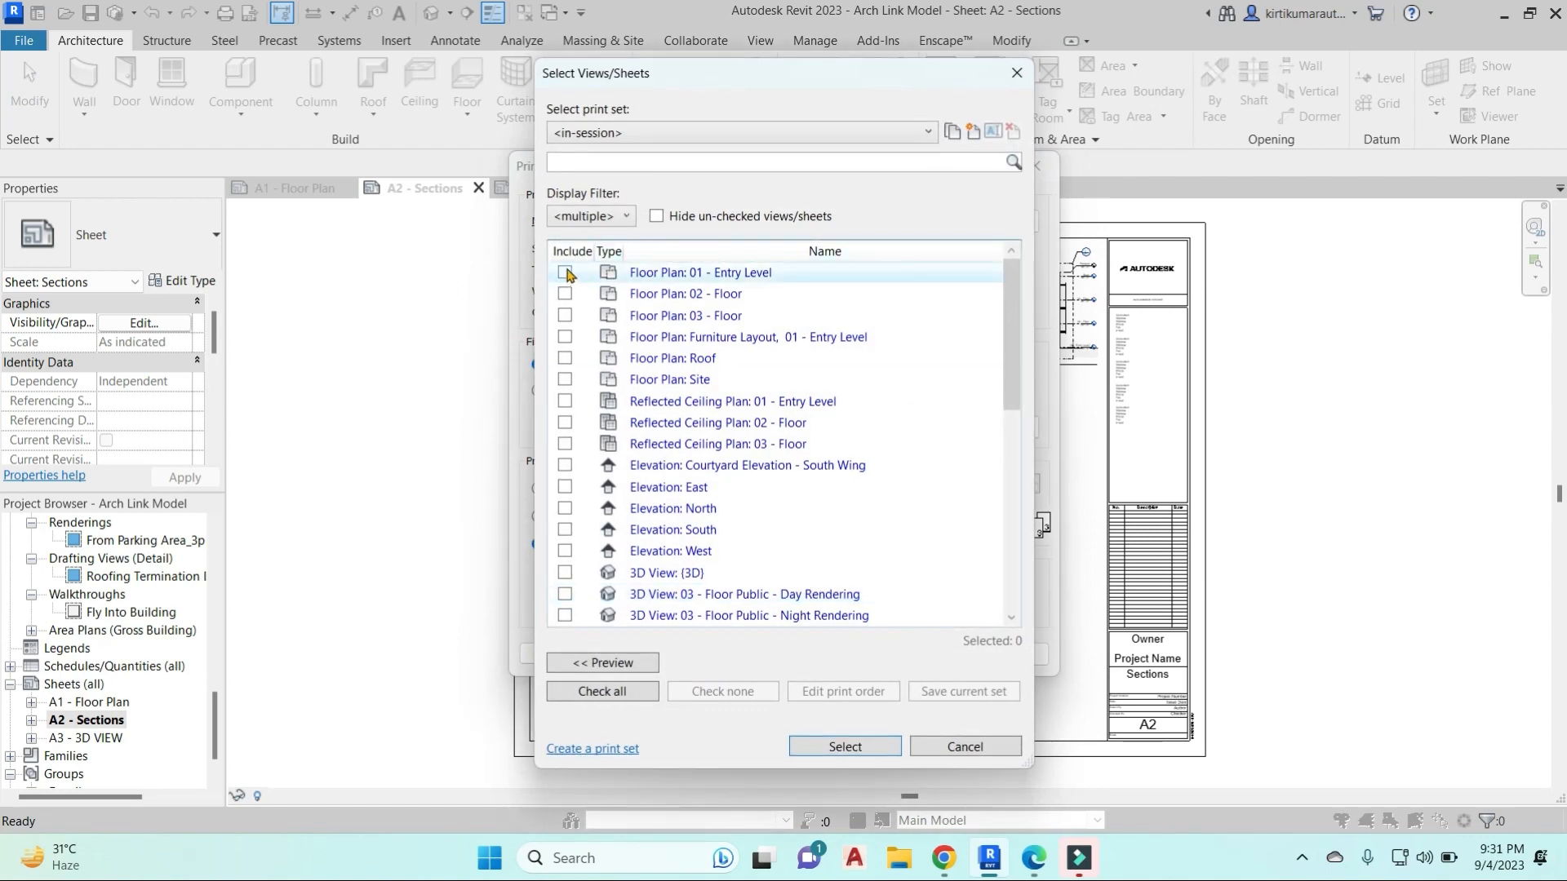
click(566, 270)
click(566, 294)
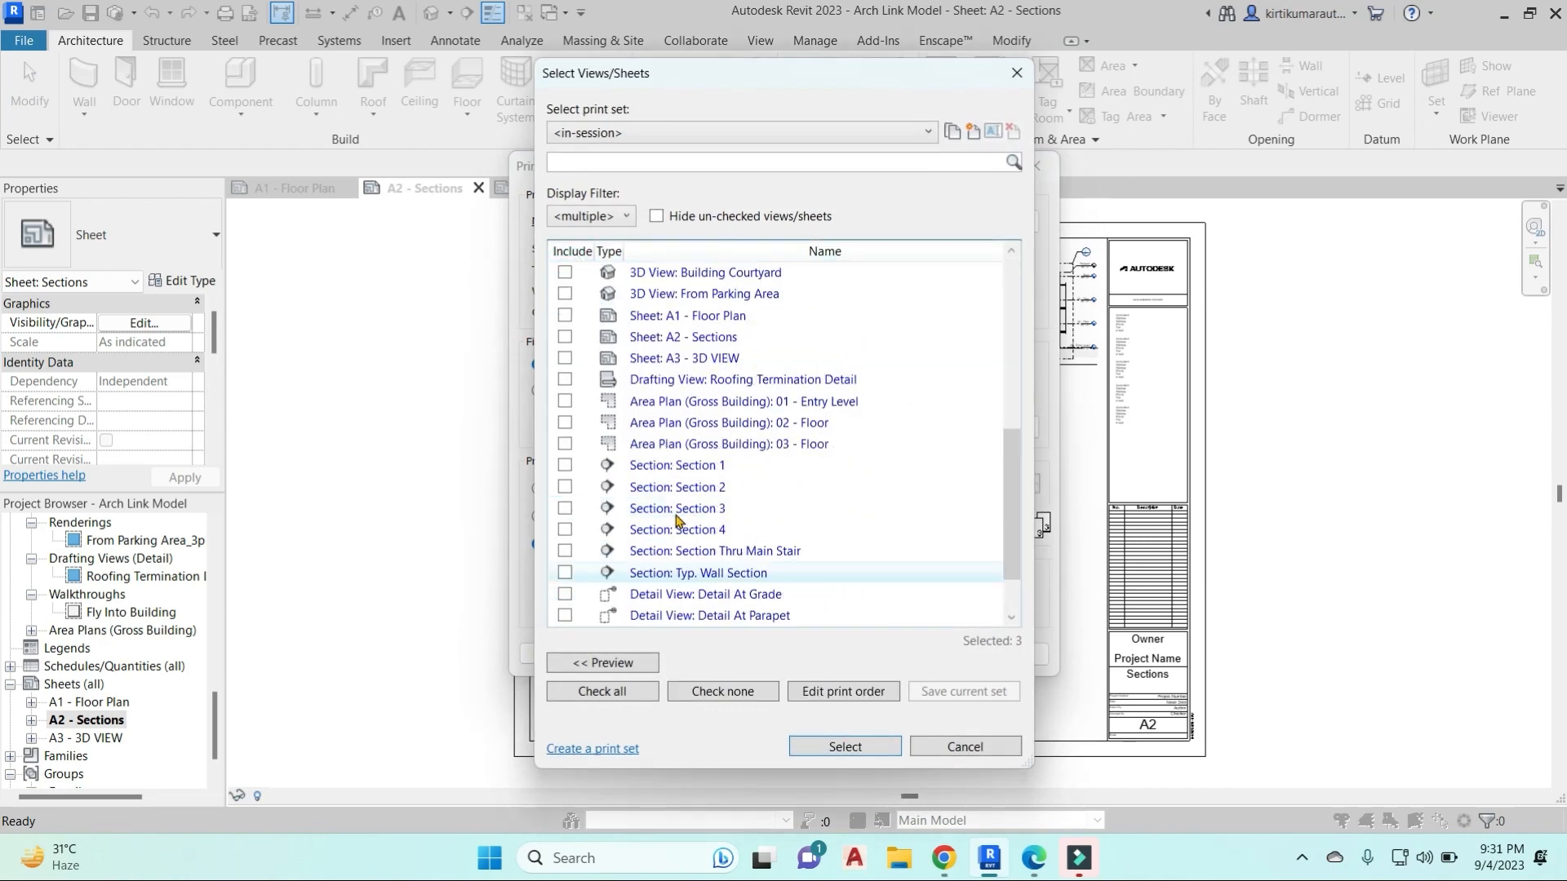
scroll(676, 519, up, 4)
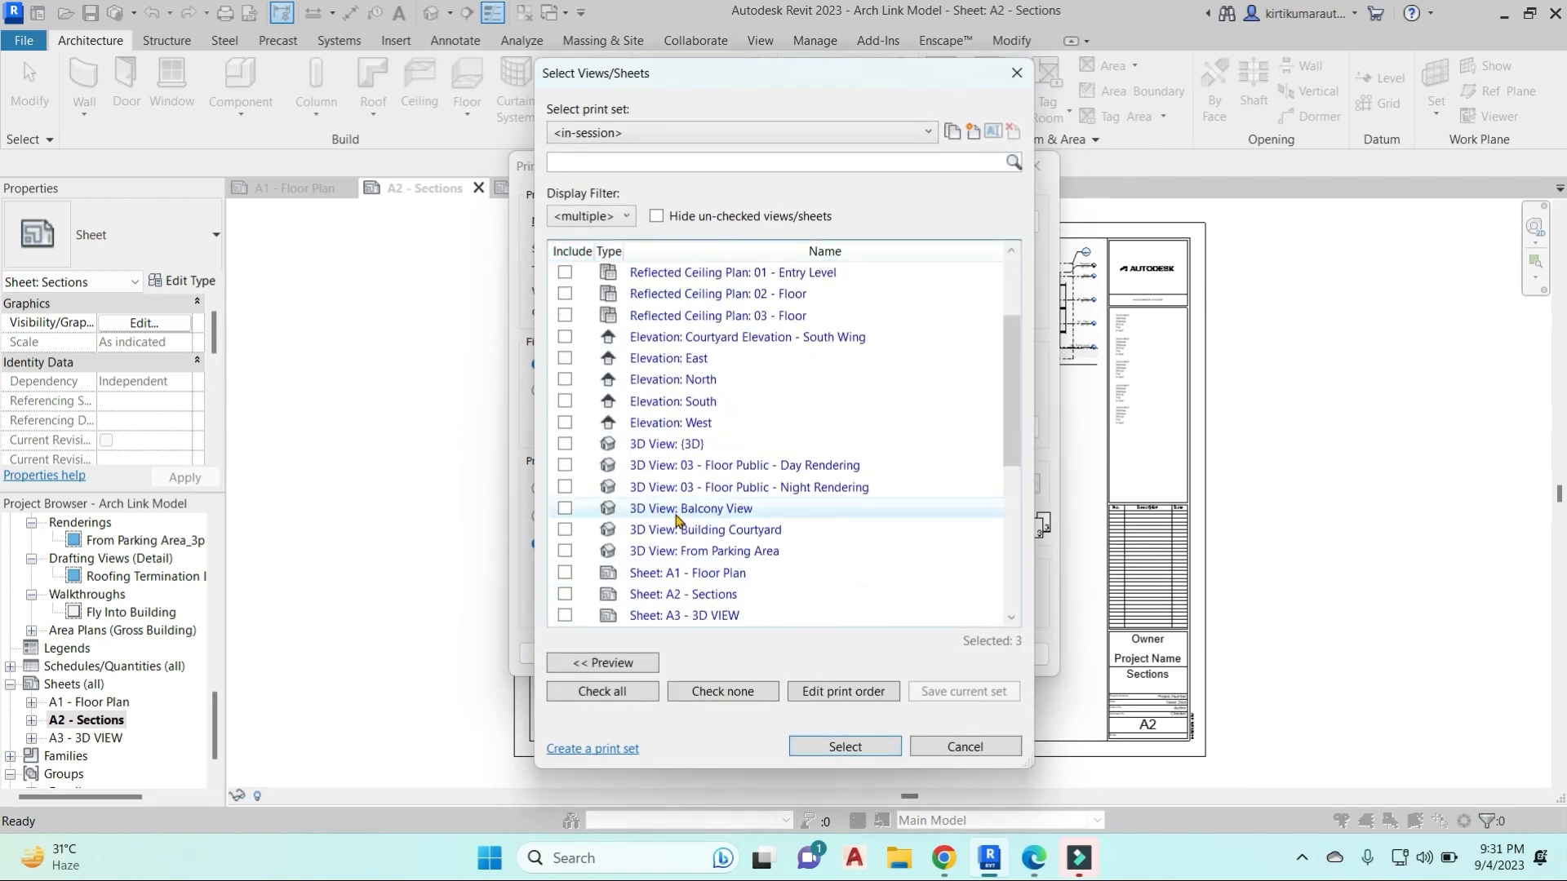
scroll(647, 278, up, 2)
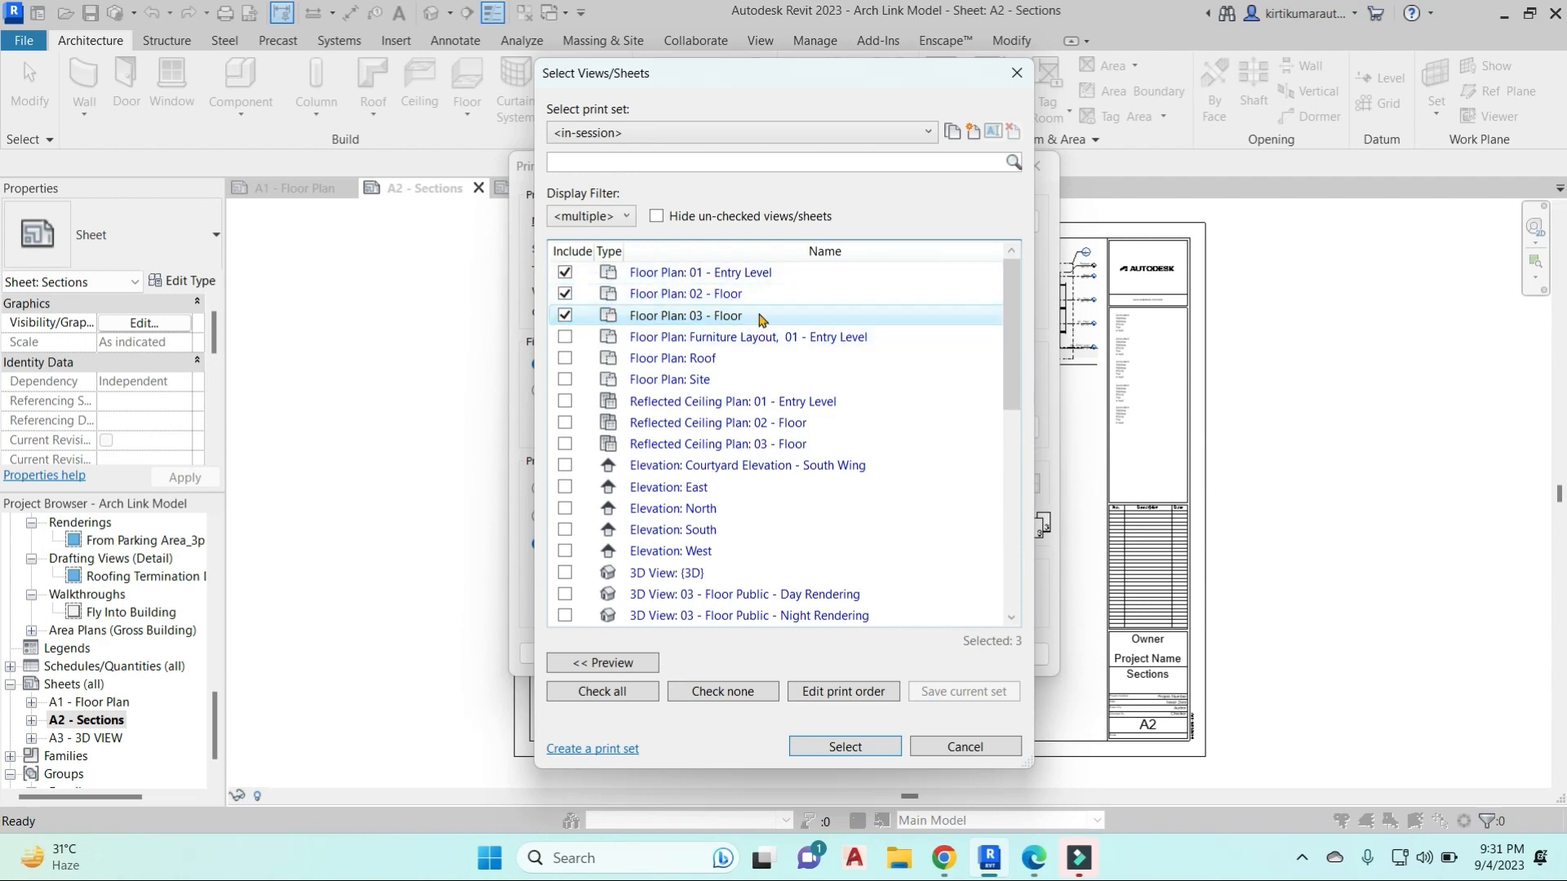
click(564, 272)
click(564, 293)
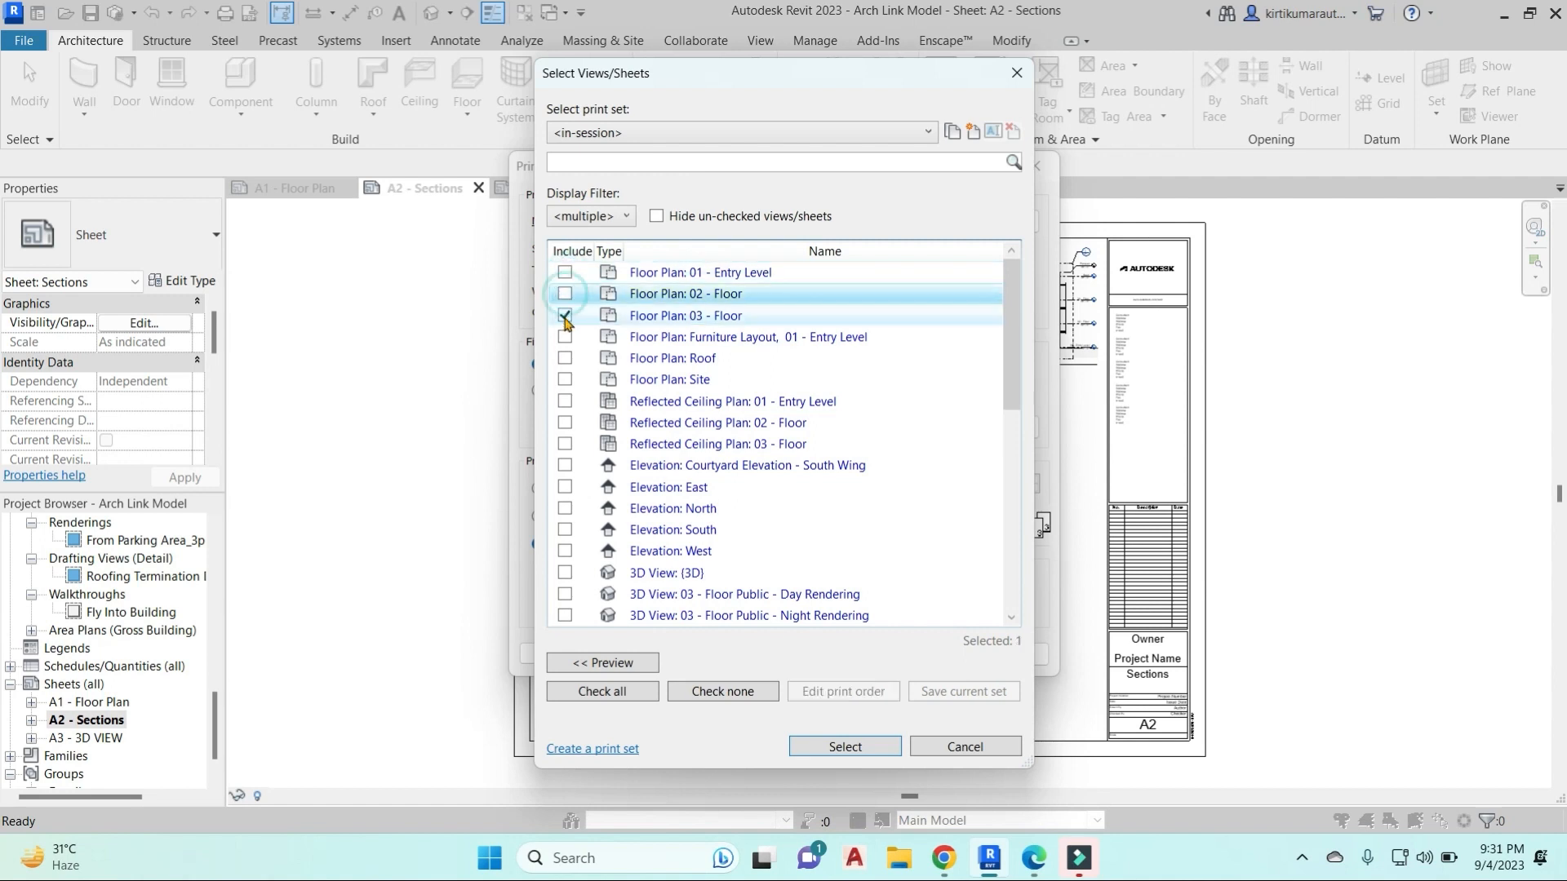
click(565, 315)
Include sheets A1 - Floor Plan, A2 - Sections and A3 - 3D VIEW in the print selection and confirm it.
scroll(644, 367, down, 5)
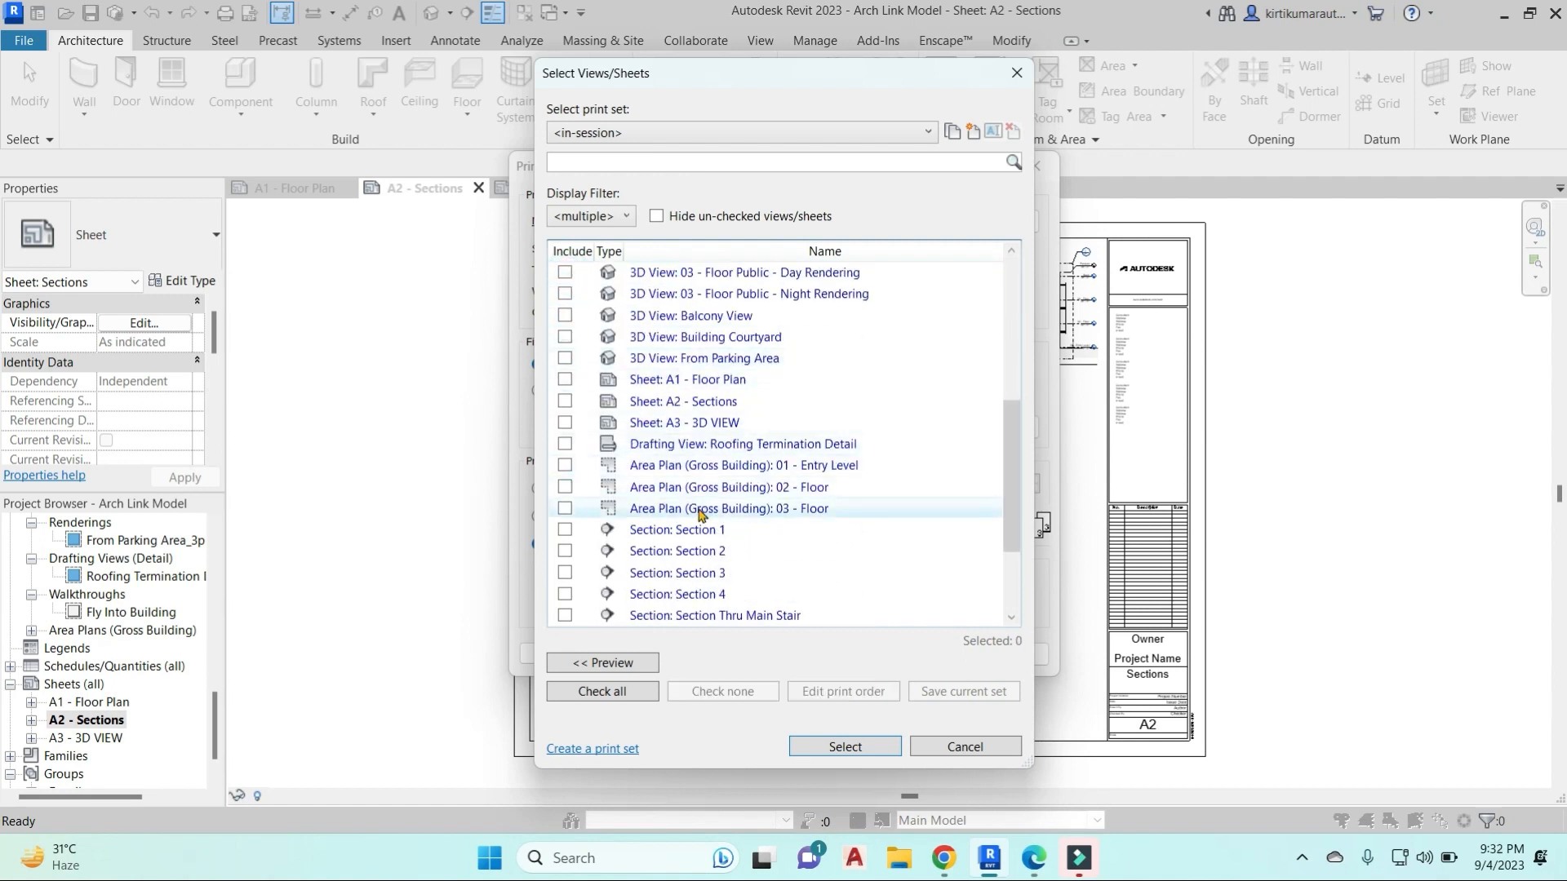
click(564, 379)
click(564, 400)
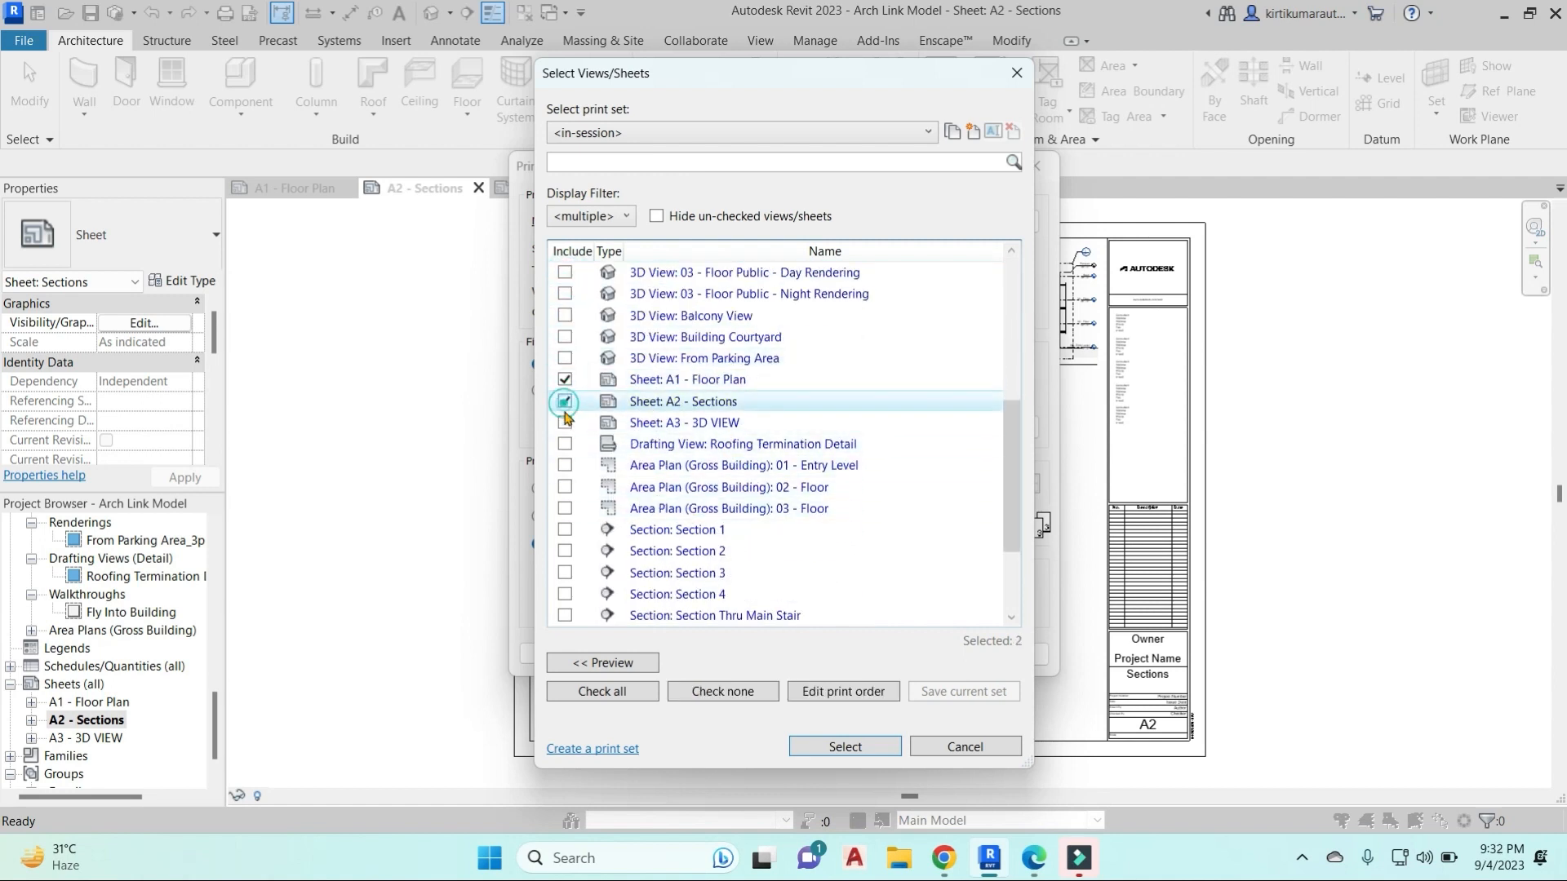
click(565, 422)
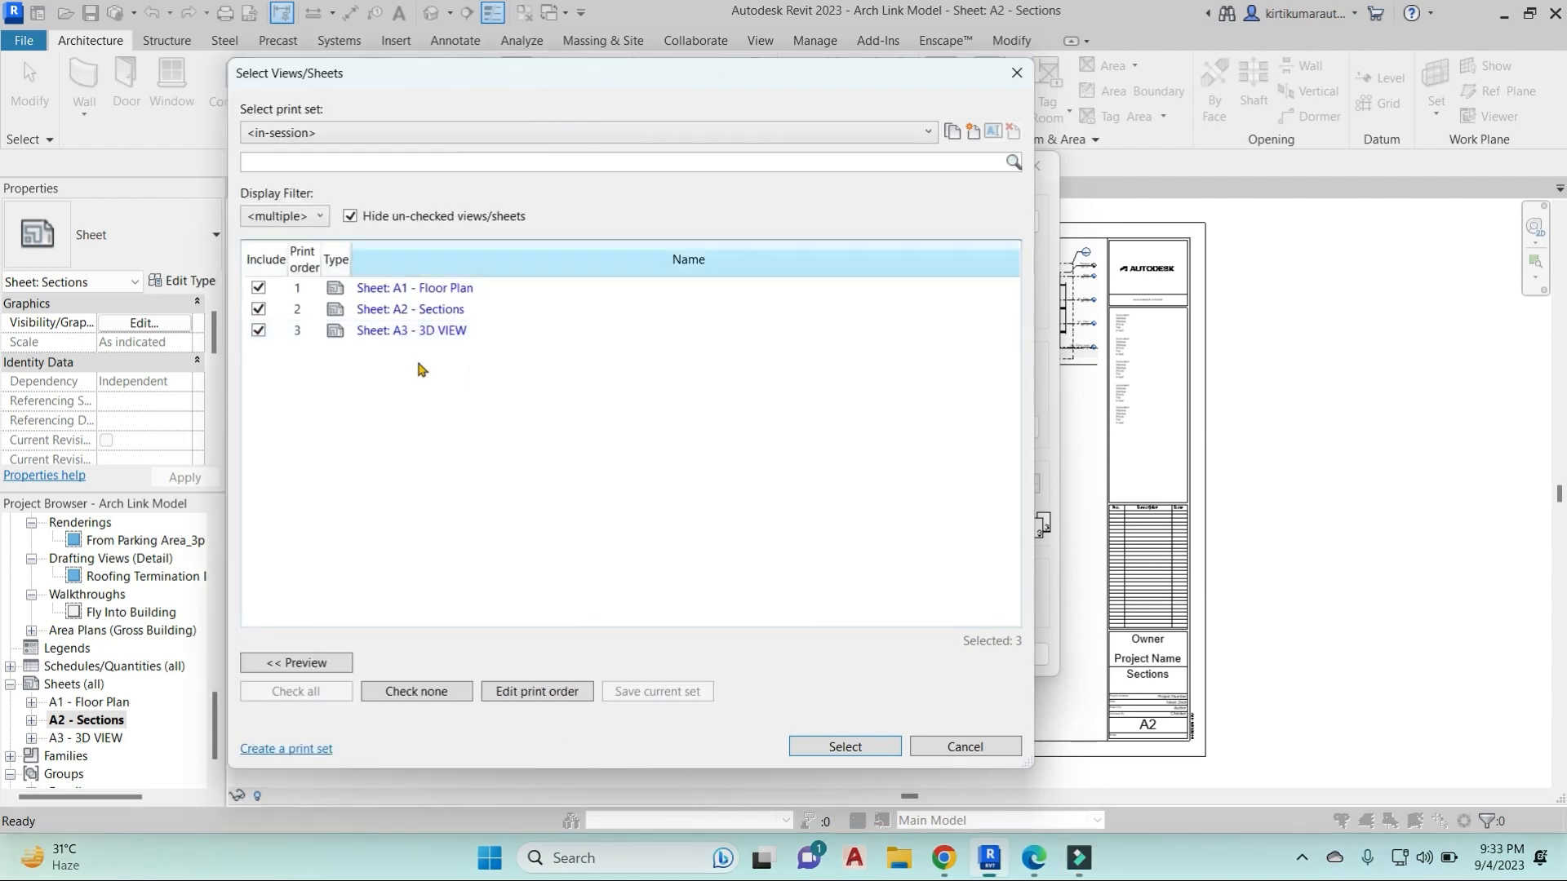
click(845, 748)
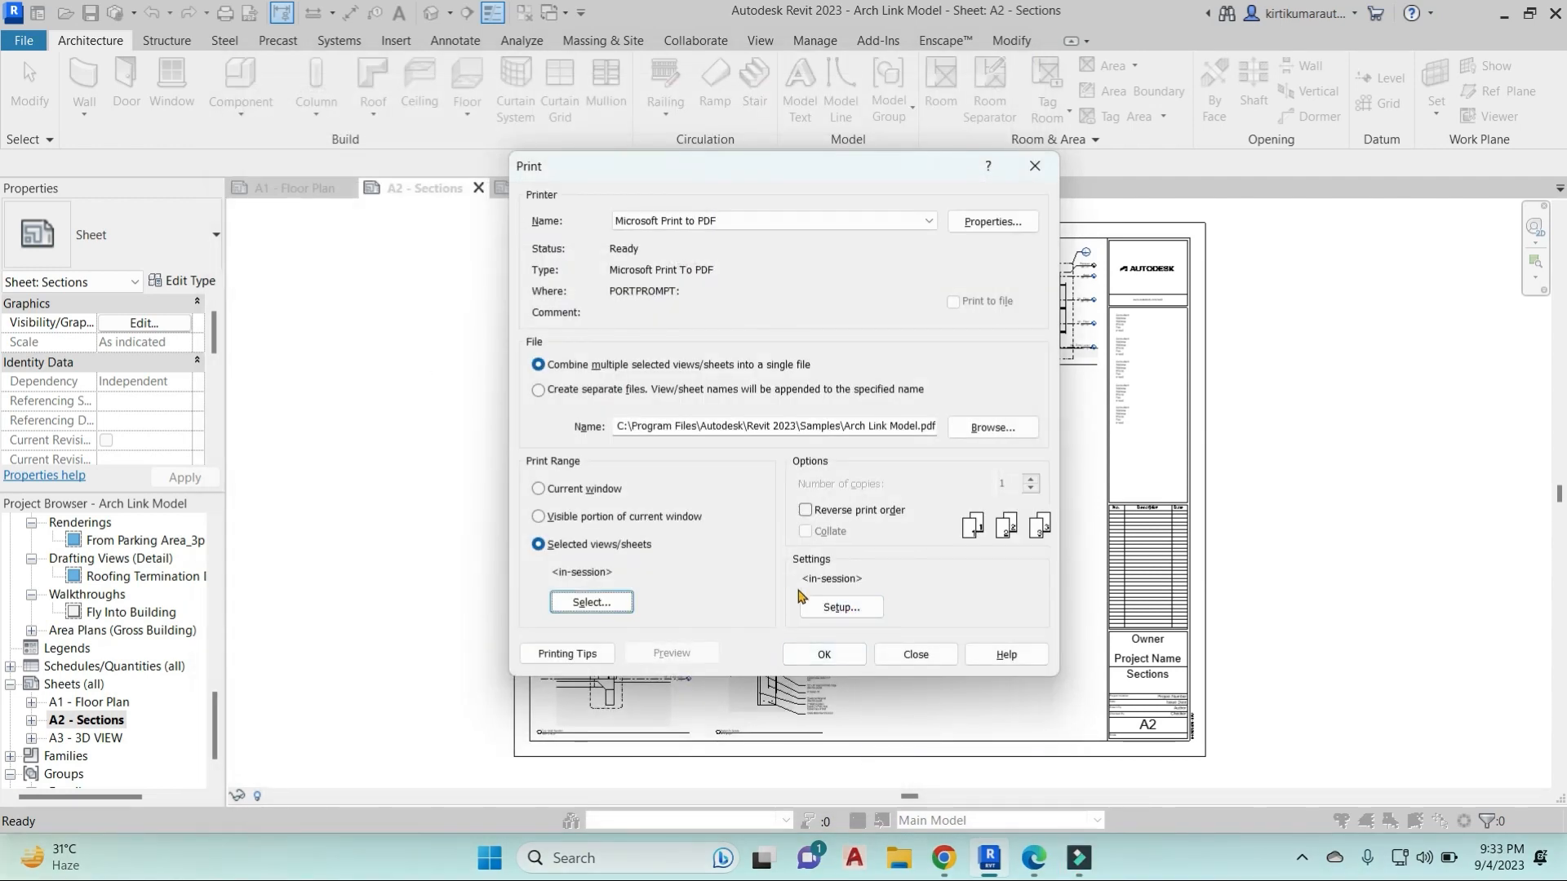
Set the paper size to A3 in the print setup.
click(842, 607)
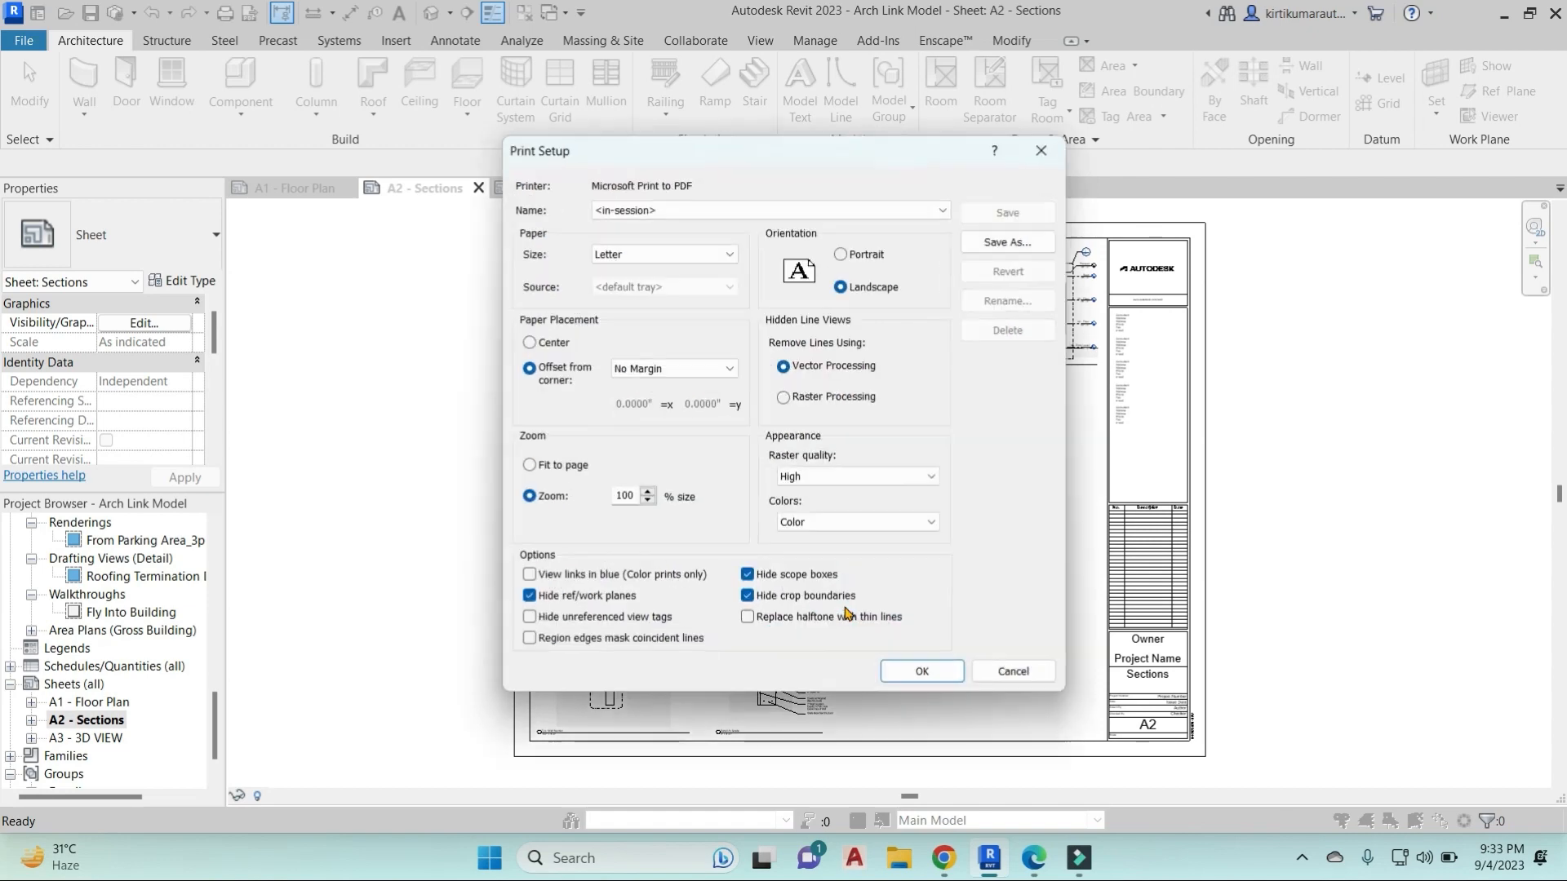
click(721, 214)
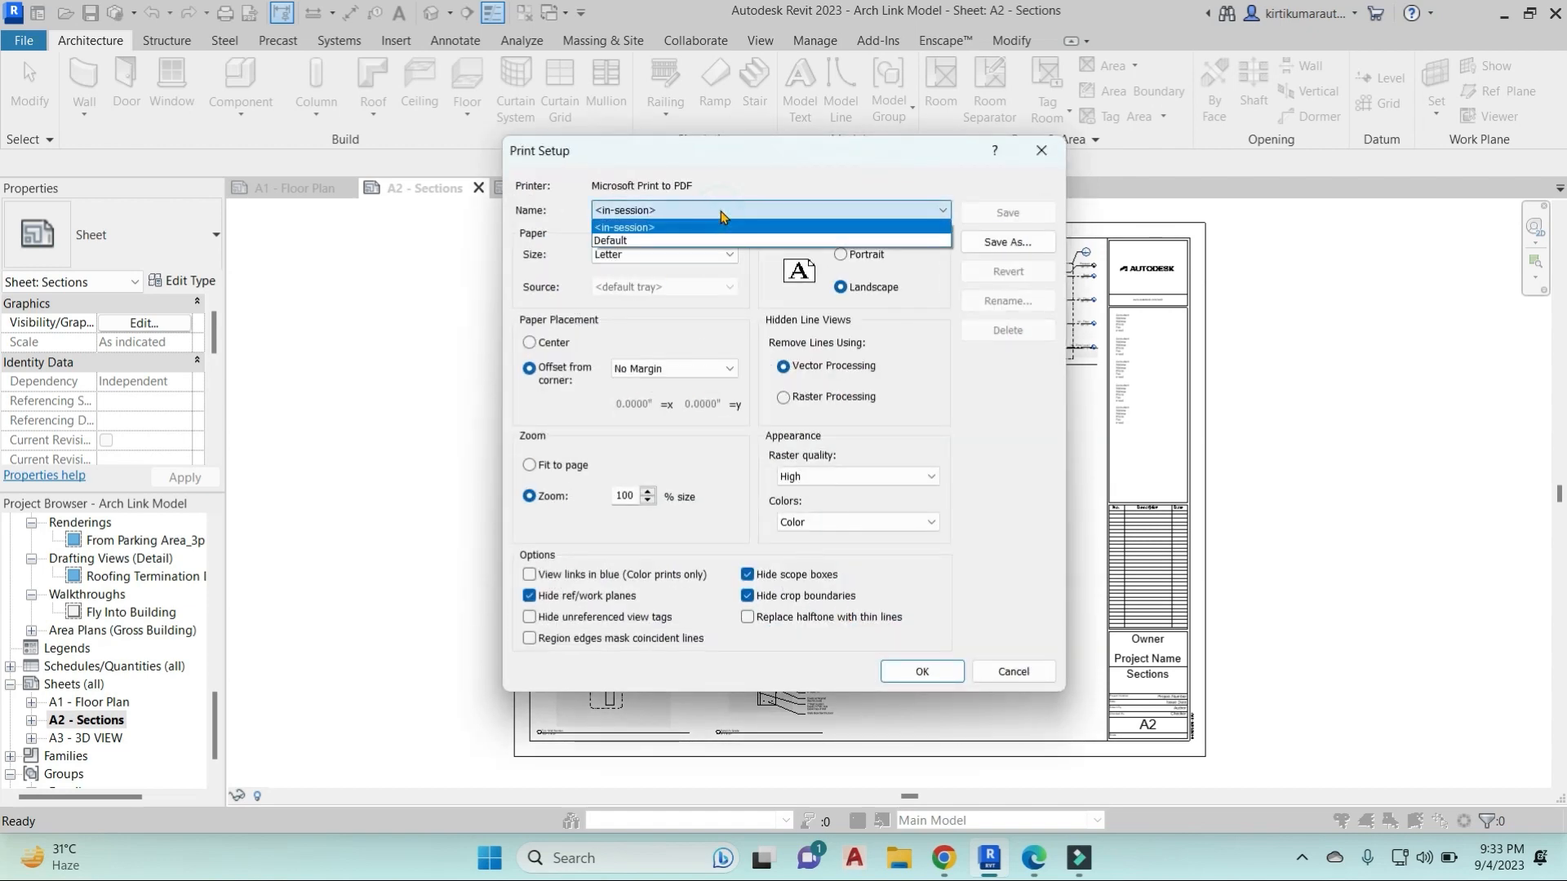
click(717, 212)
click(714, 256)
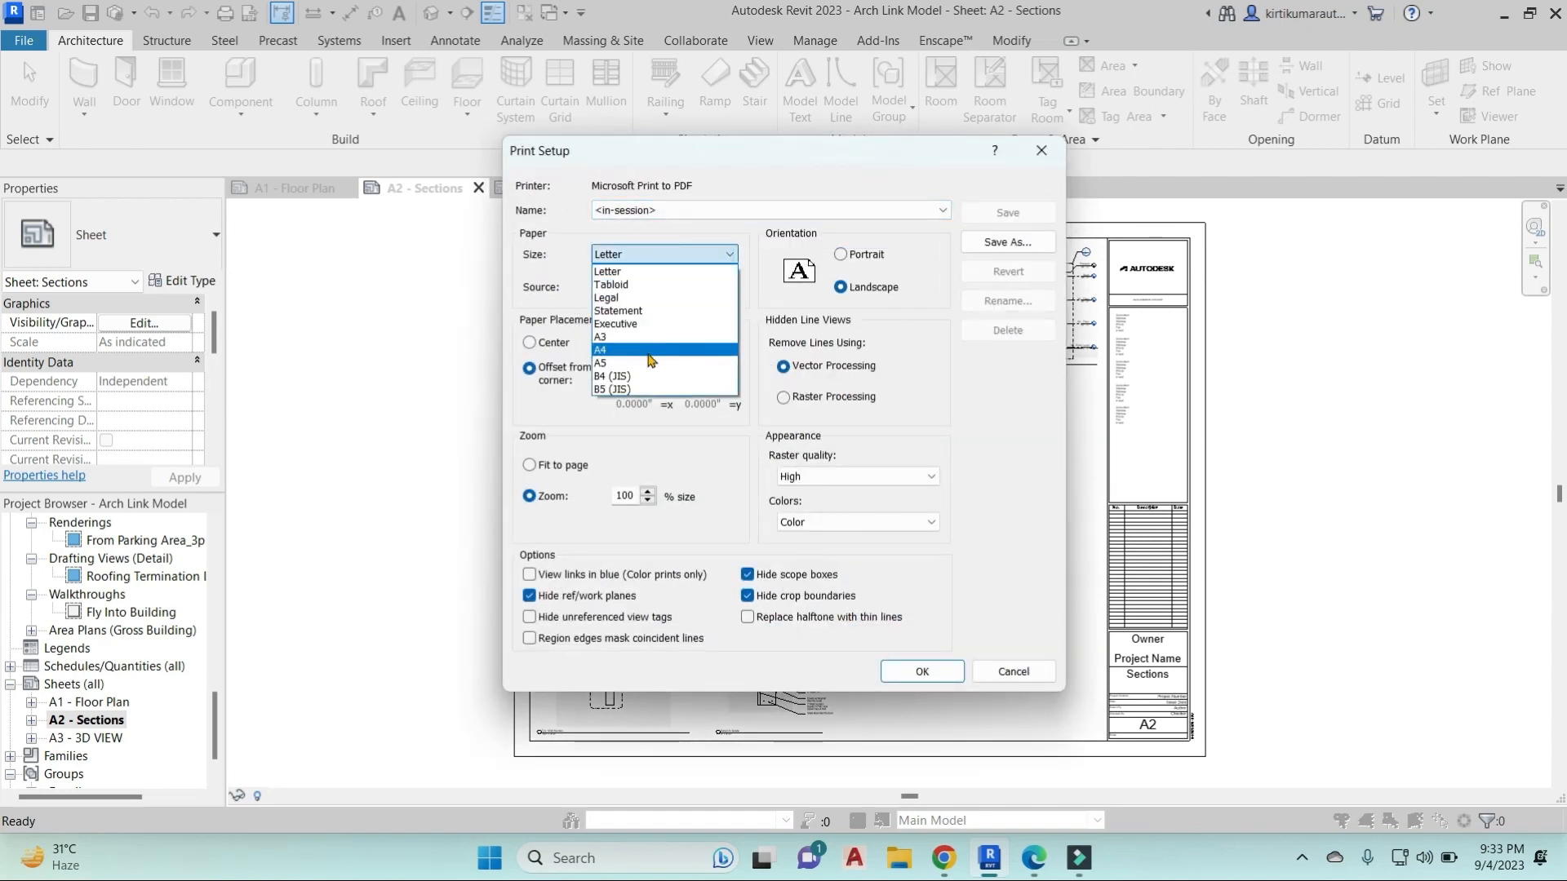
click(618, 338)
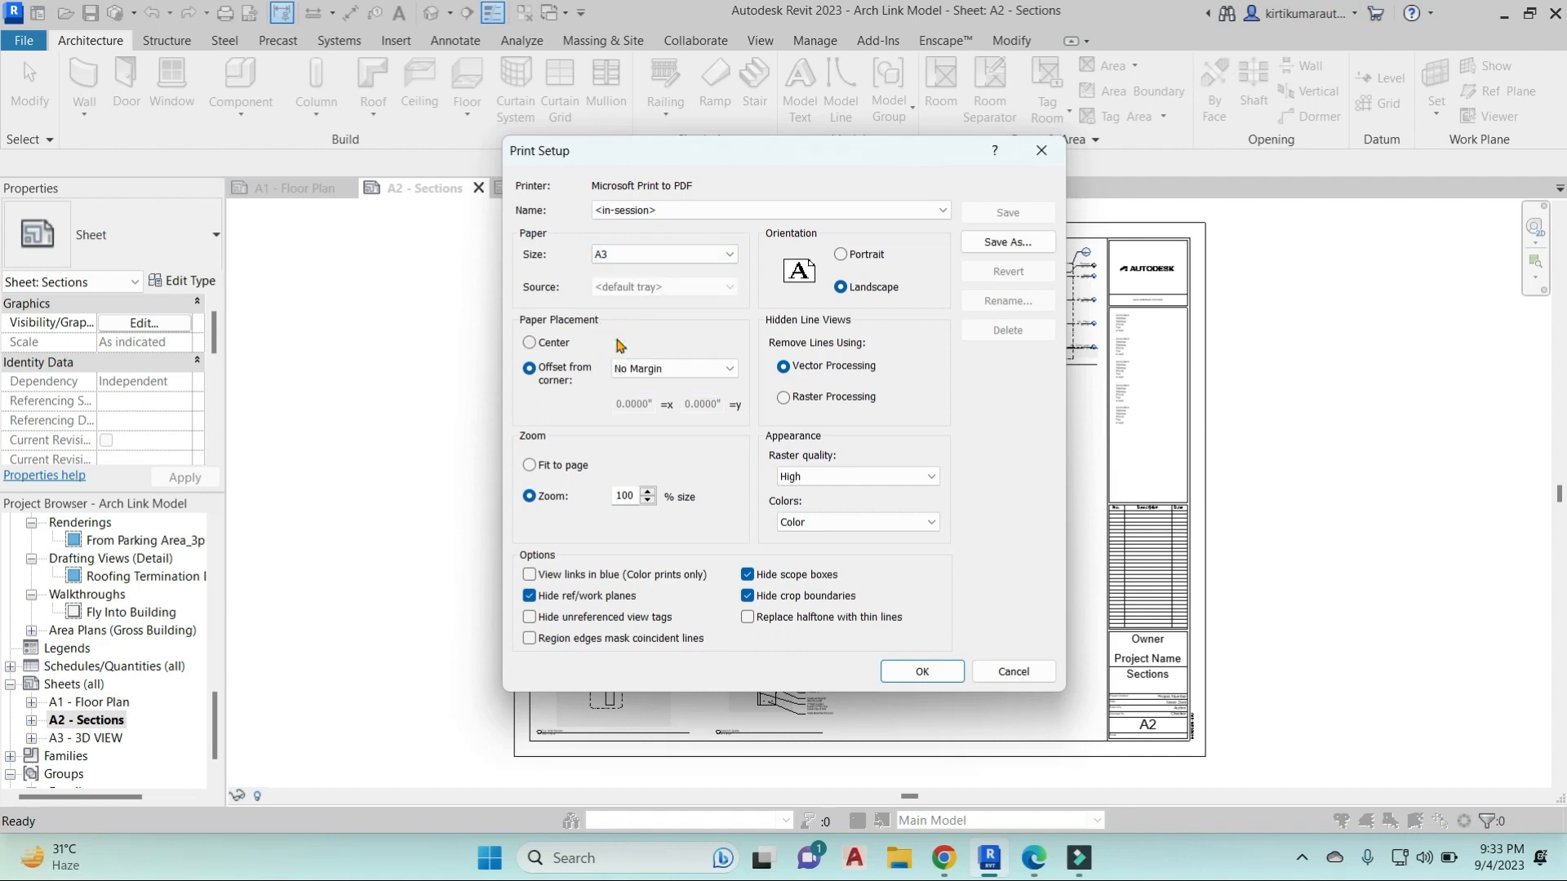
Try the paper placement options, including corner offsets of No Margin, User Defined and Printer Limit.
click(531, 343)
click(529, 368)
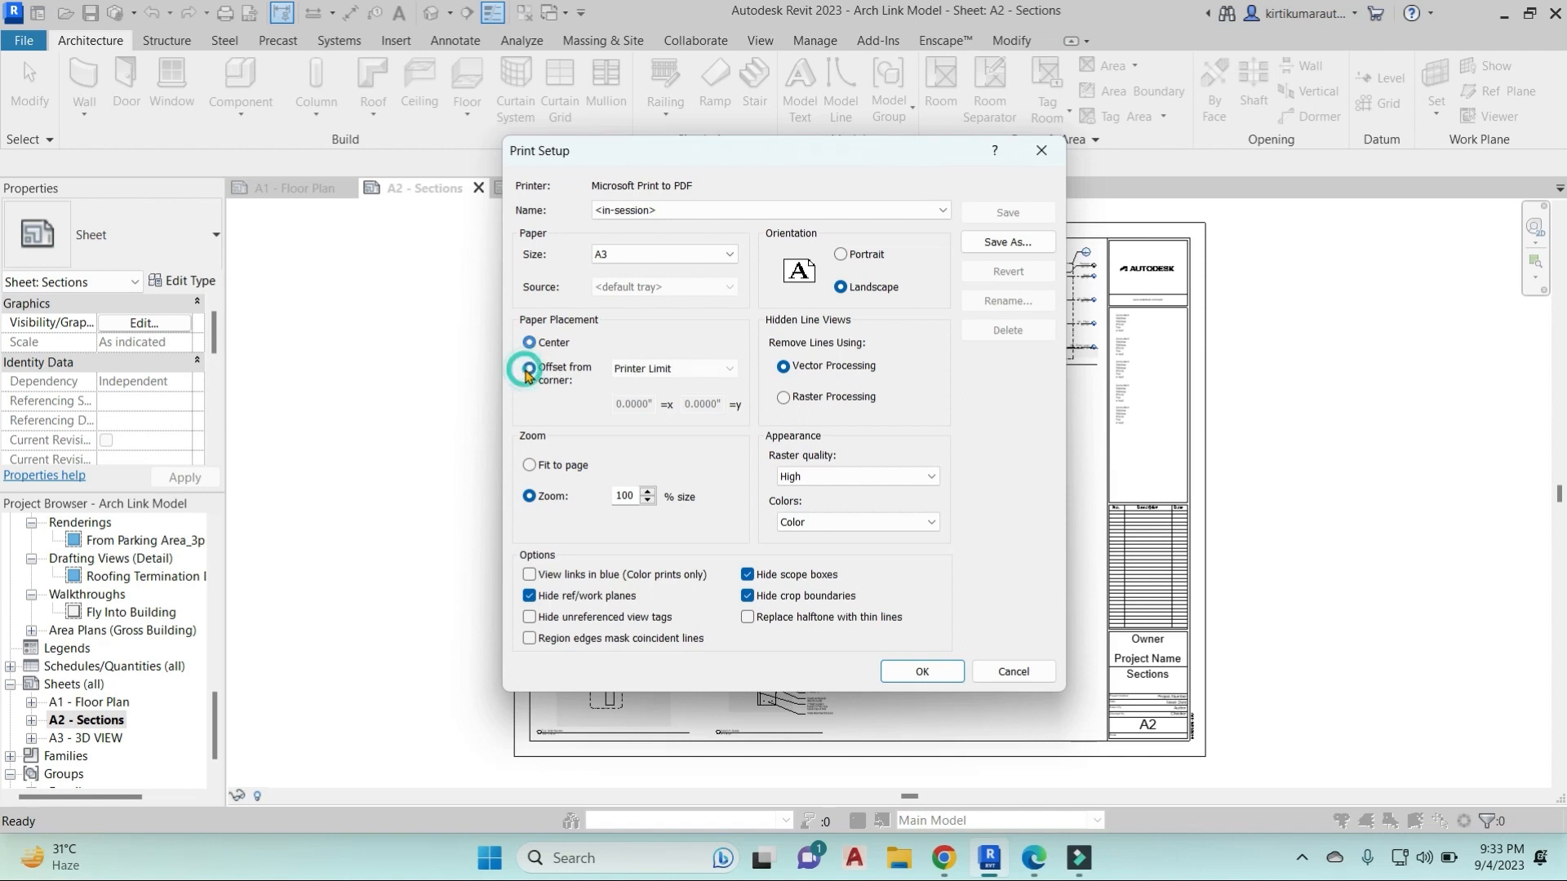
click(729, 370)
click(645, 386)
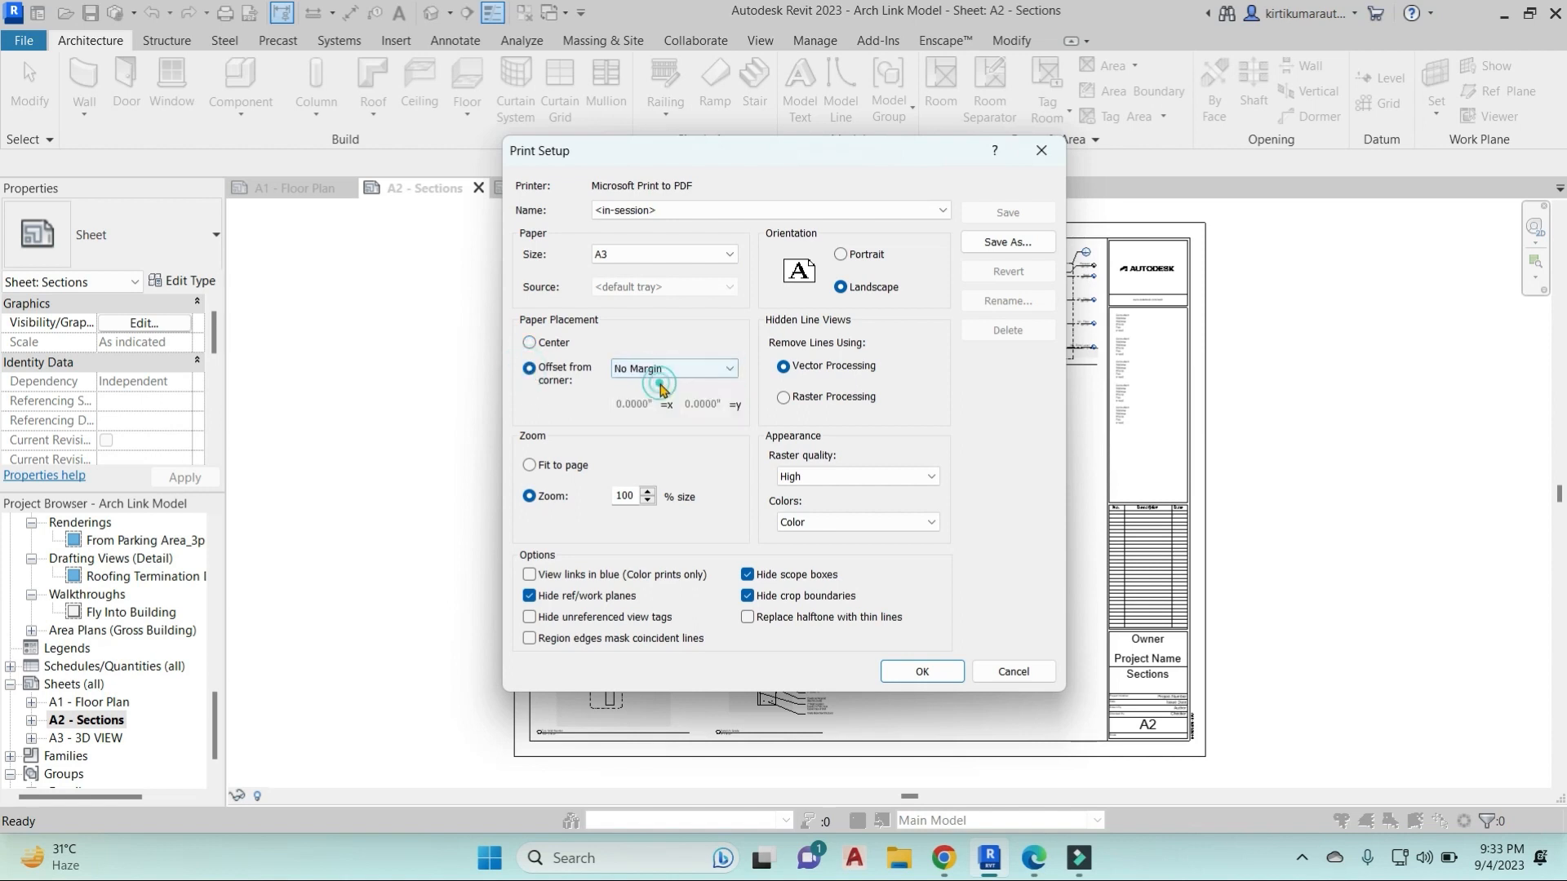
click(722, 371)
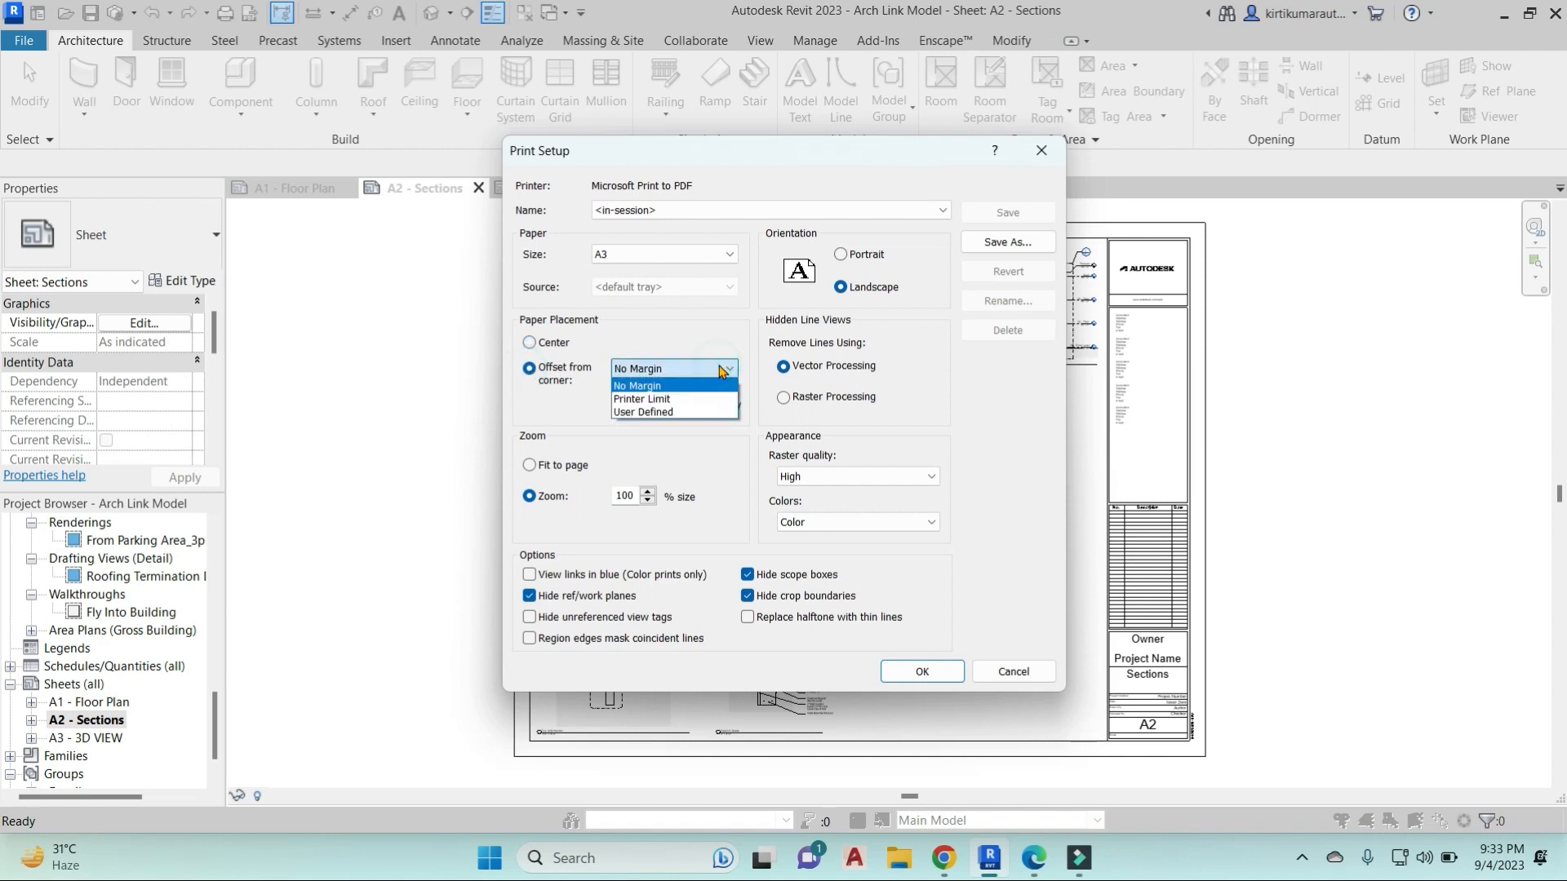
click(645, 412)
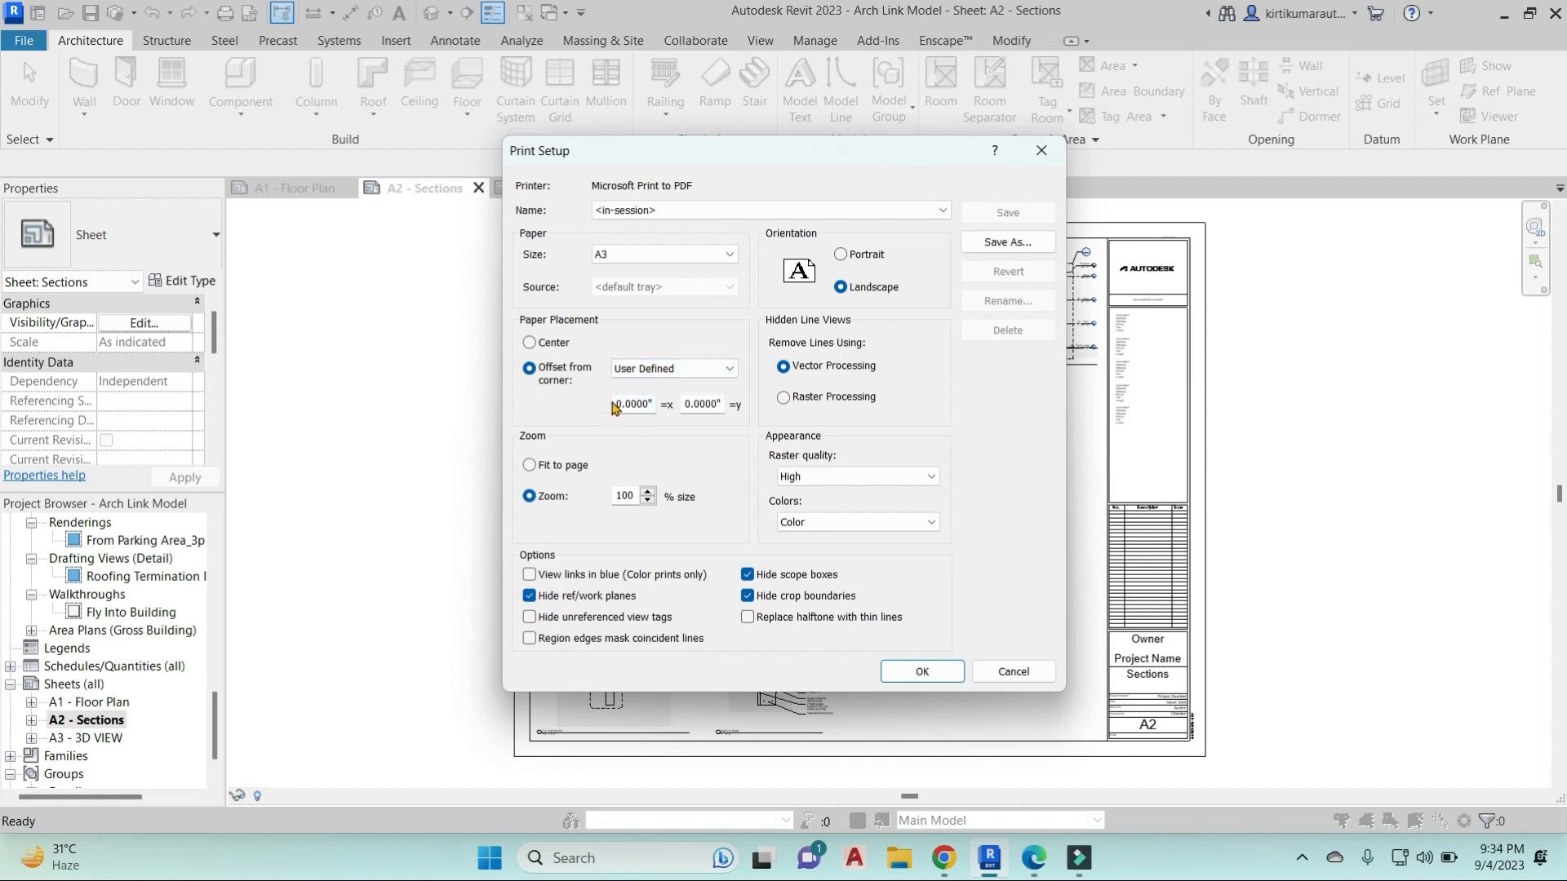
drag(614, 401, 652, 403)
click(729, 369)
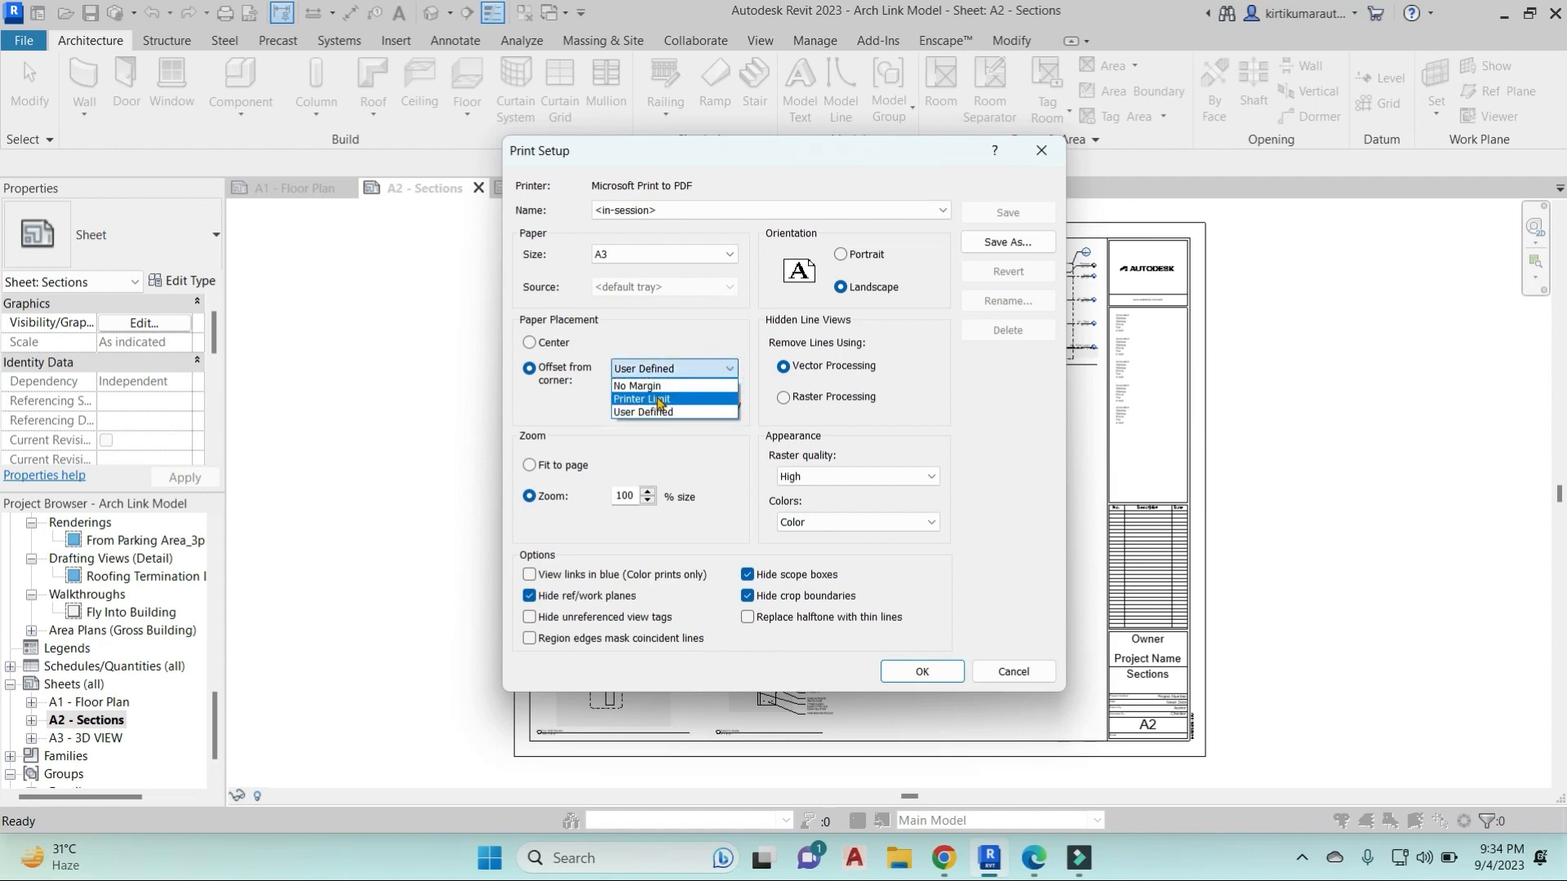
click(658, 399)
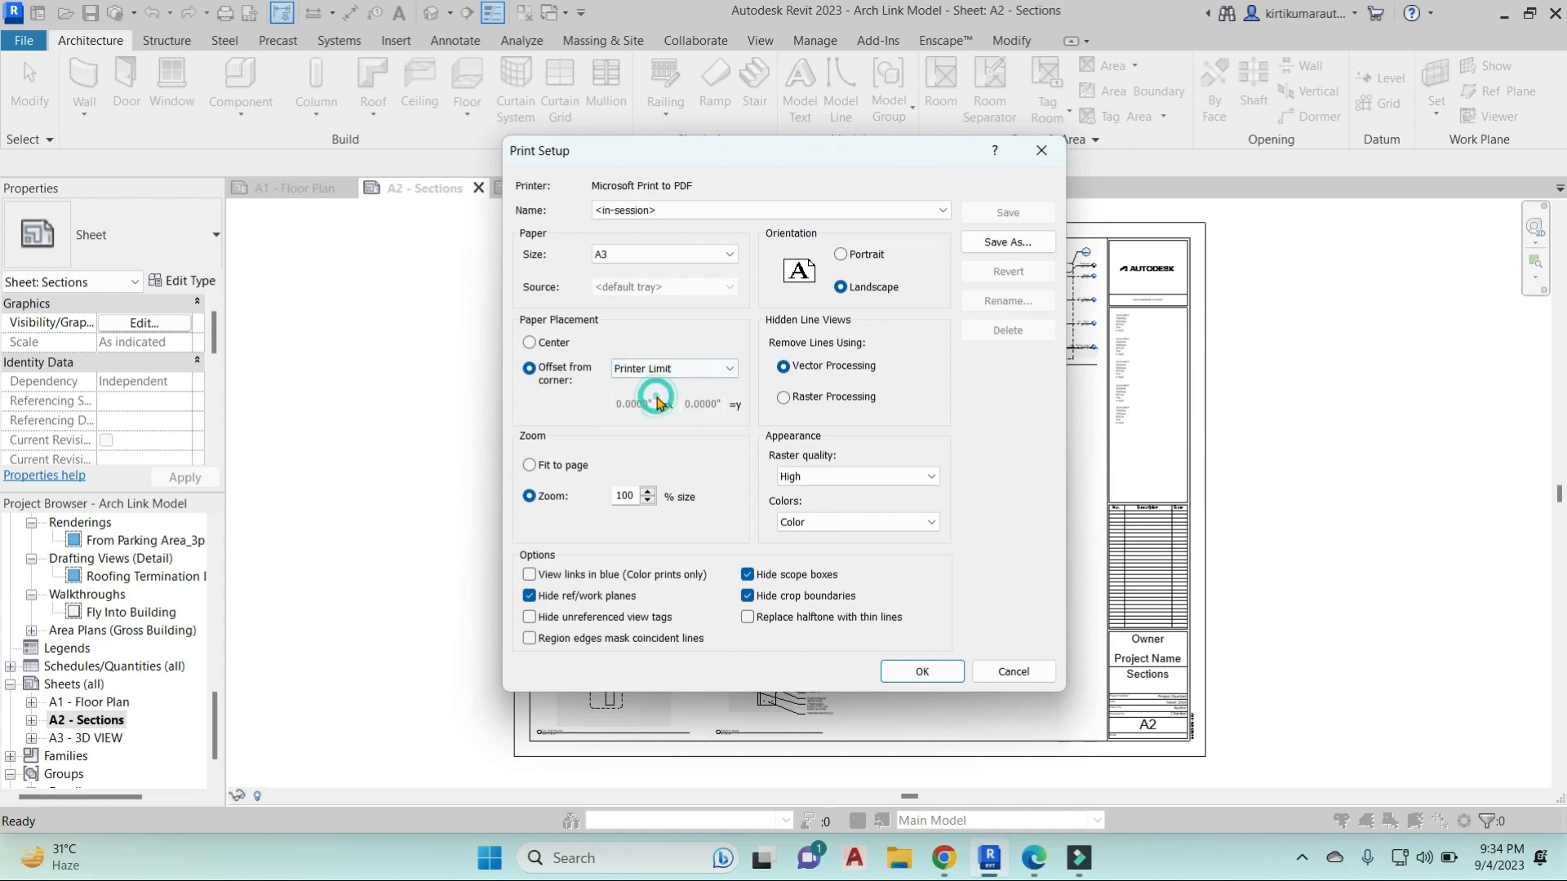
Set the paper placement to Center and the zoom to Fit to page.
click(530, 343)
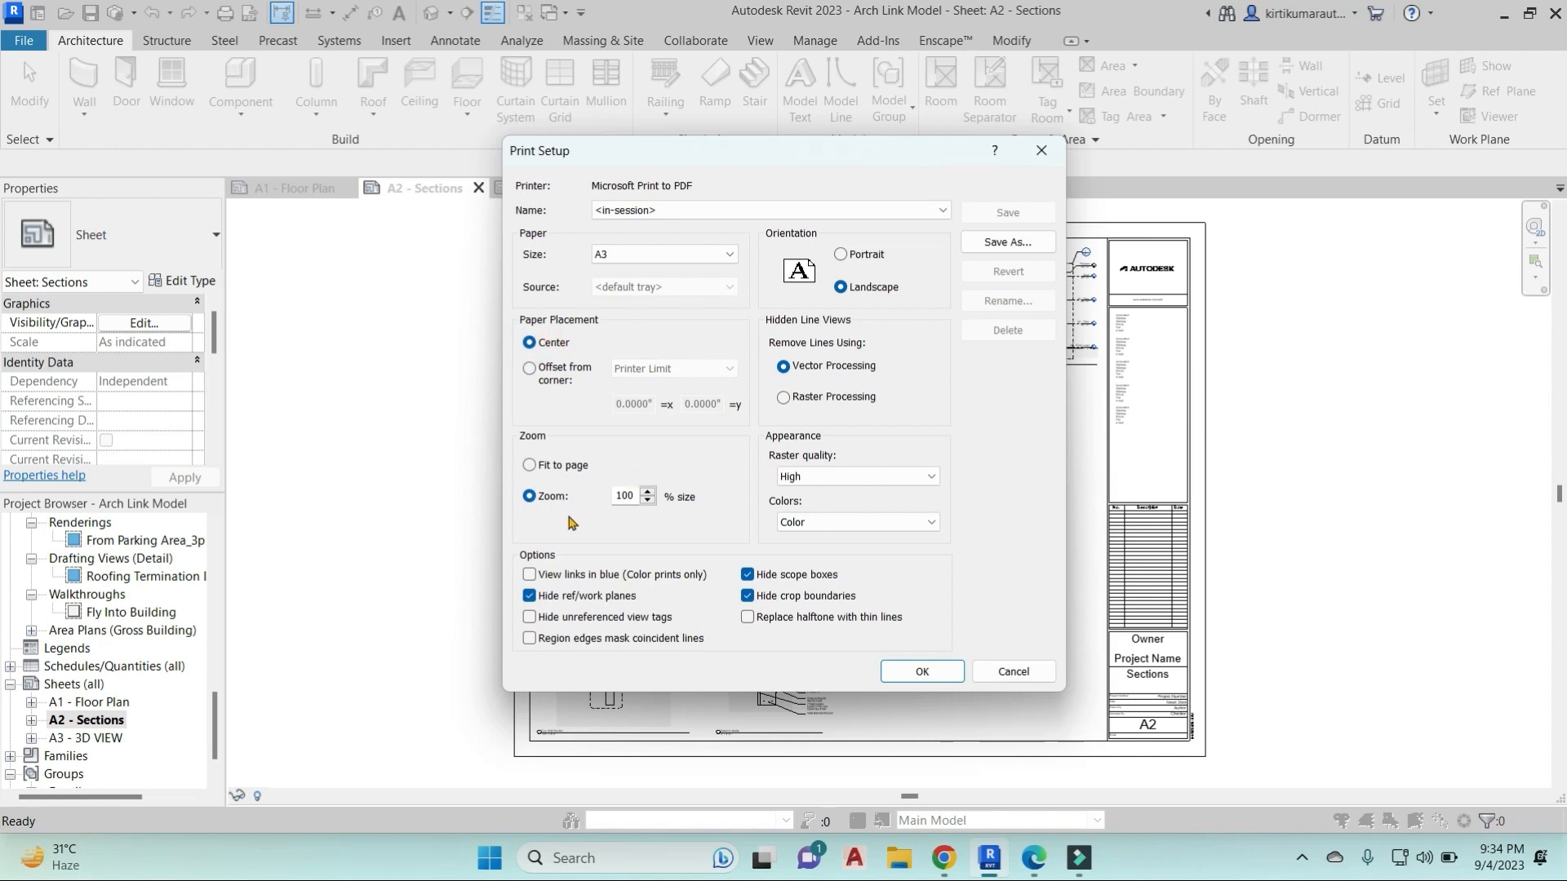
click(530, 467)
Try reducing the custom zoom percentage, and return the zoom to Fit to page.
click(555, 498)
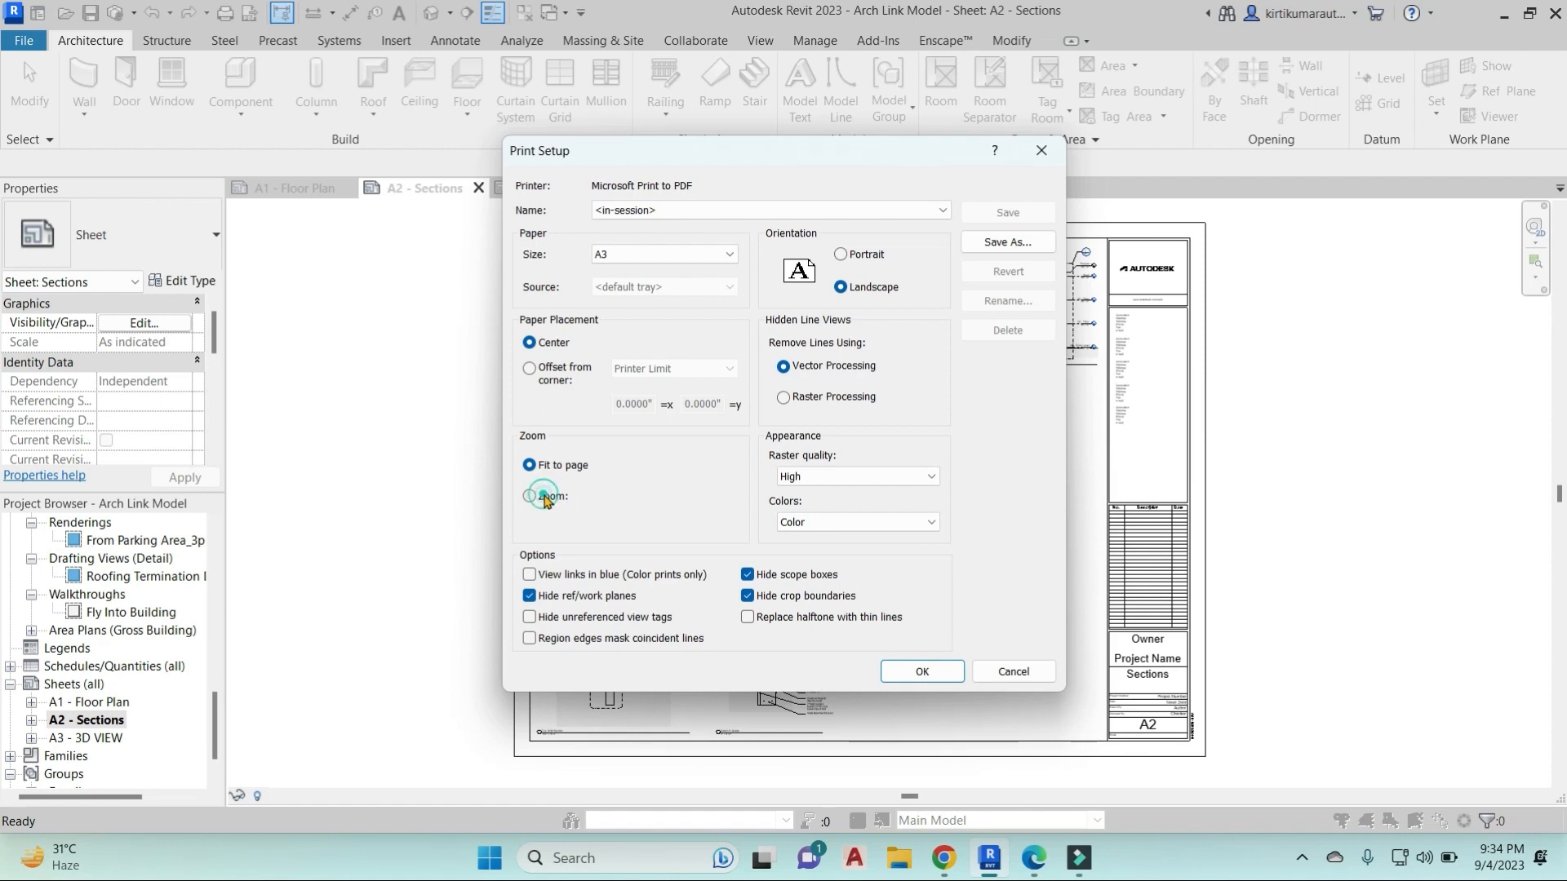
click(648, 500)
click(648, 500)
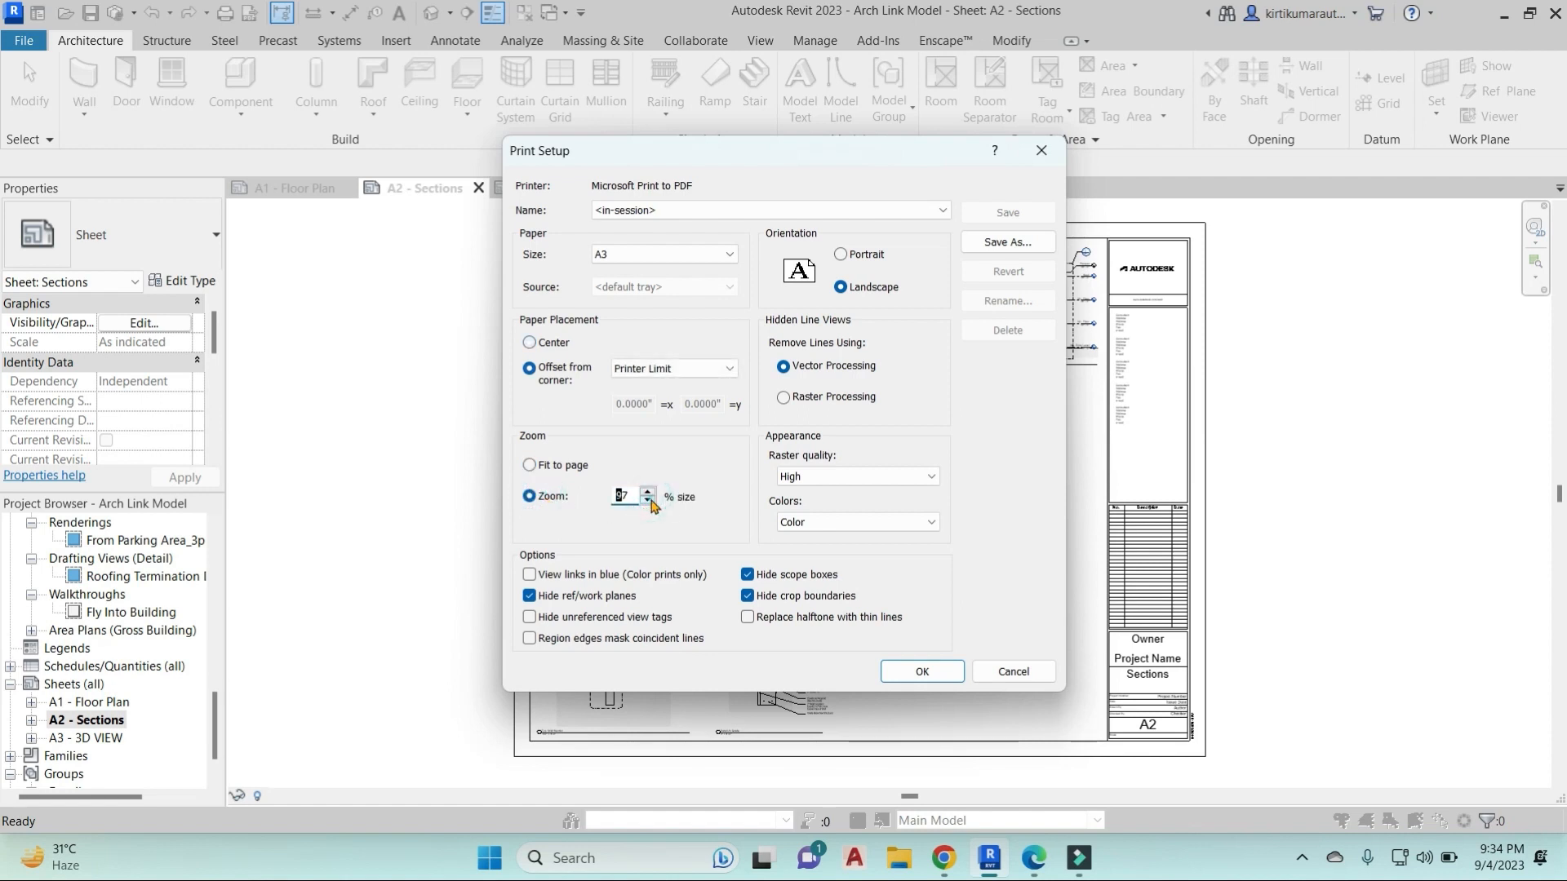
click(648, 500)
click(528, 466)
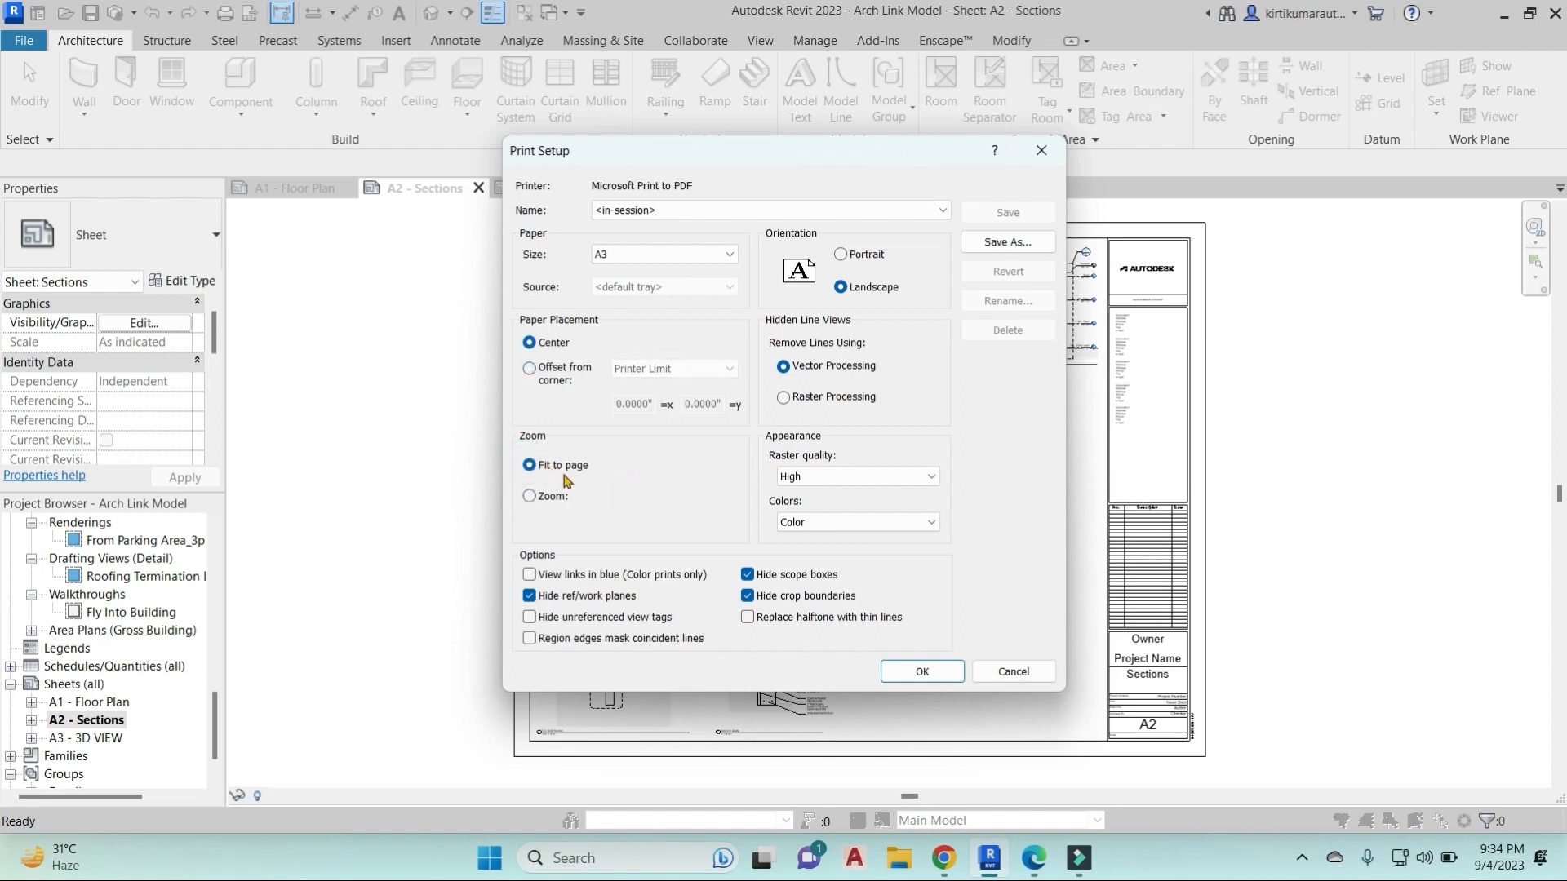
Set the raster quality to Presentation and the print colors to Grayscale.
click(931, 478)
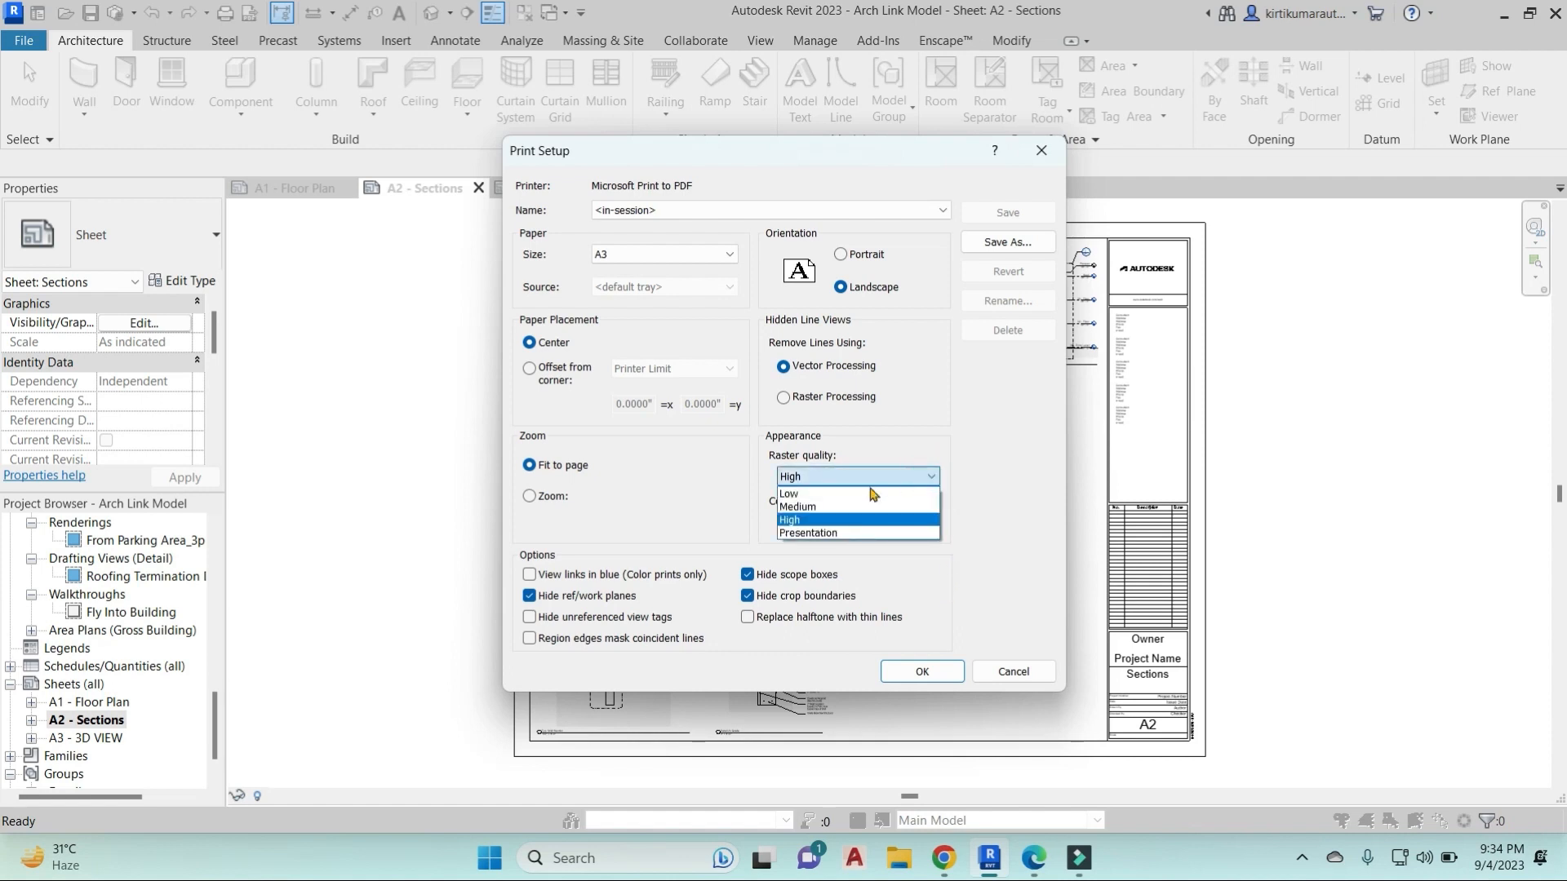
click(805, 535)
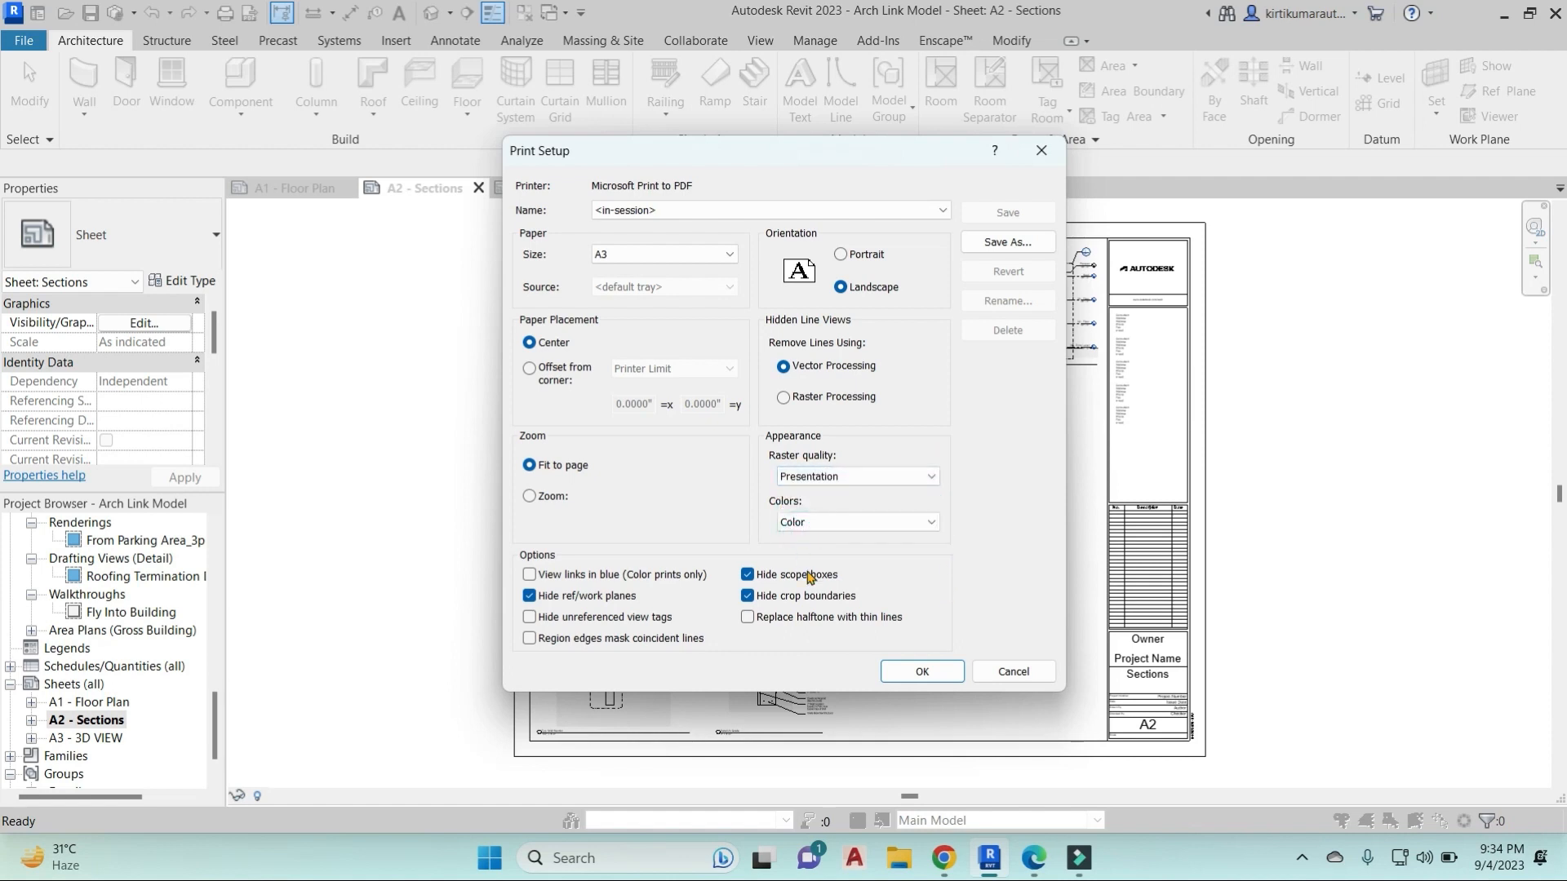
click(904, 522)
click(851, 541)
click(799, 528)
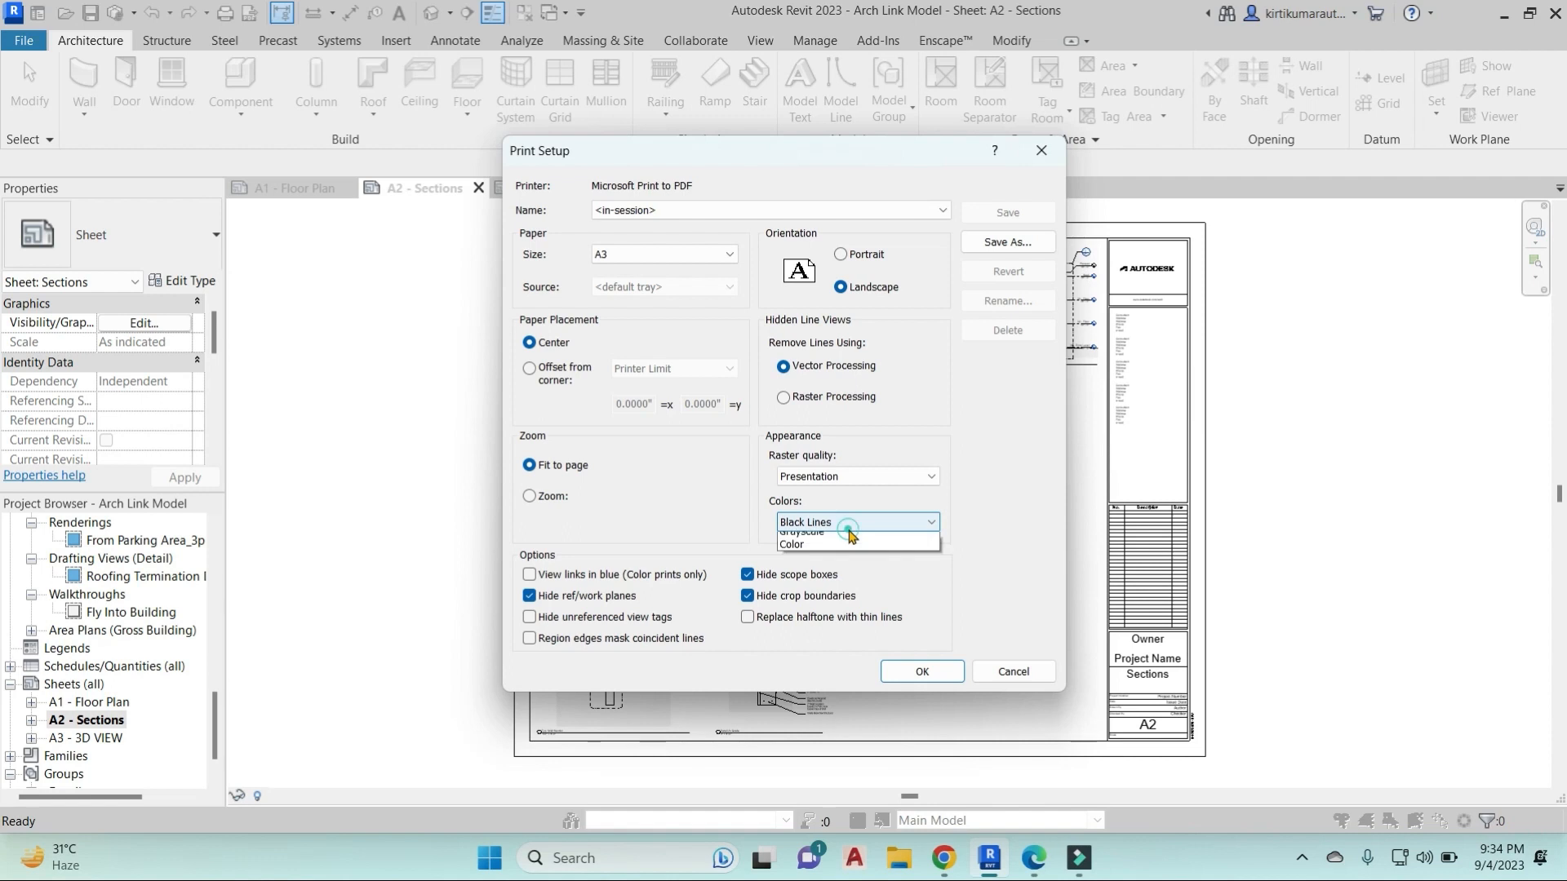
click(1005, 500)
click(885, 527)
click(844, 542)
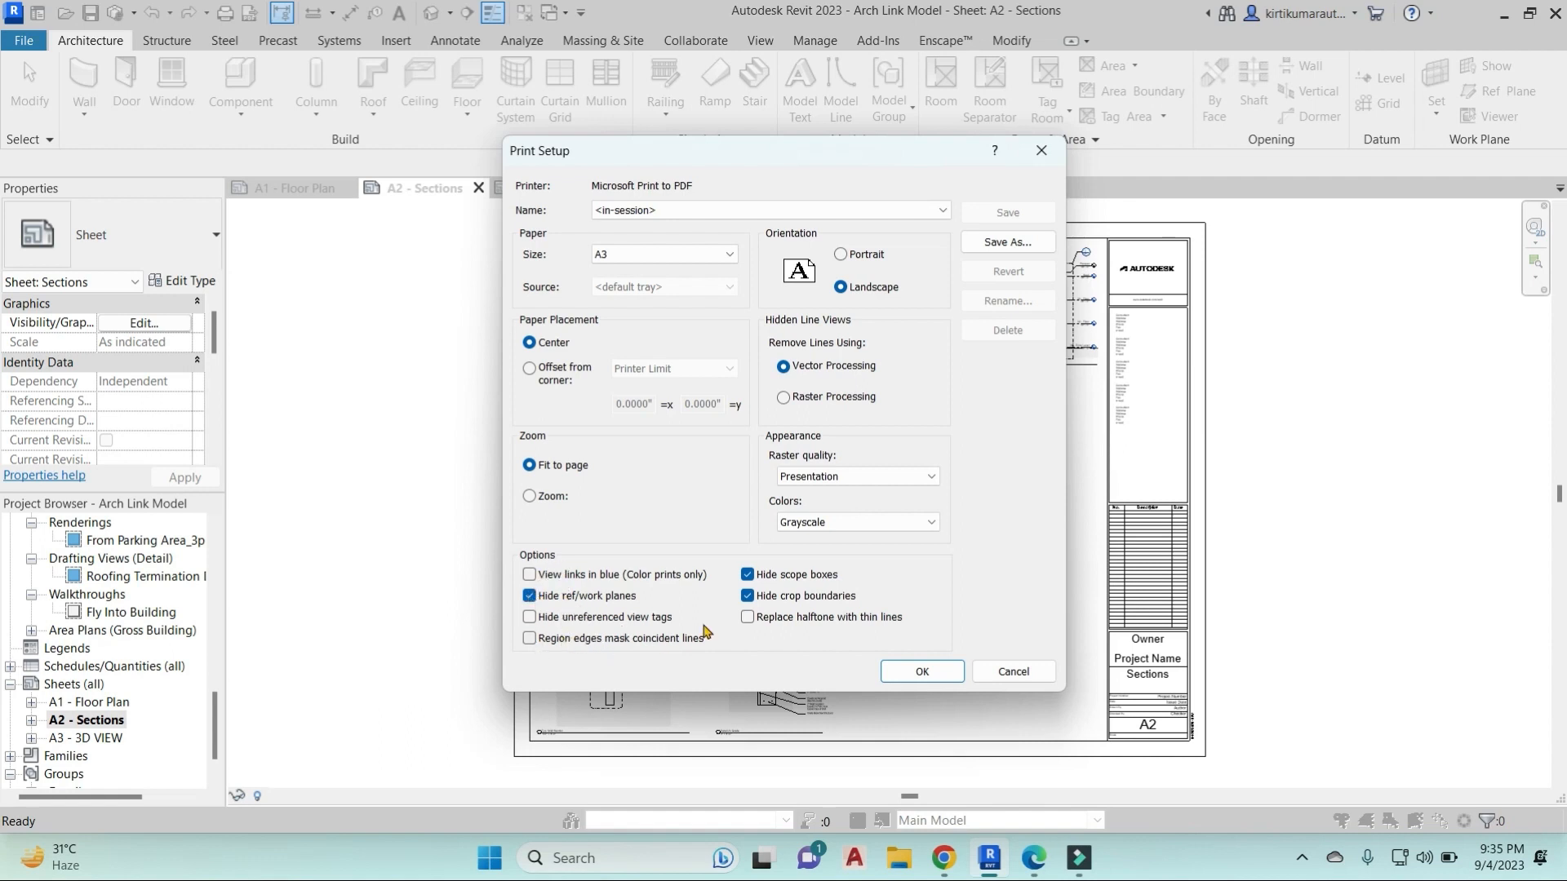
Confirm the print setup and save it under the name "1ST COBINE SHEET".
click(918, 669)
click(744, 441)
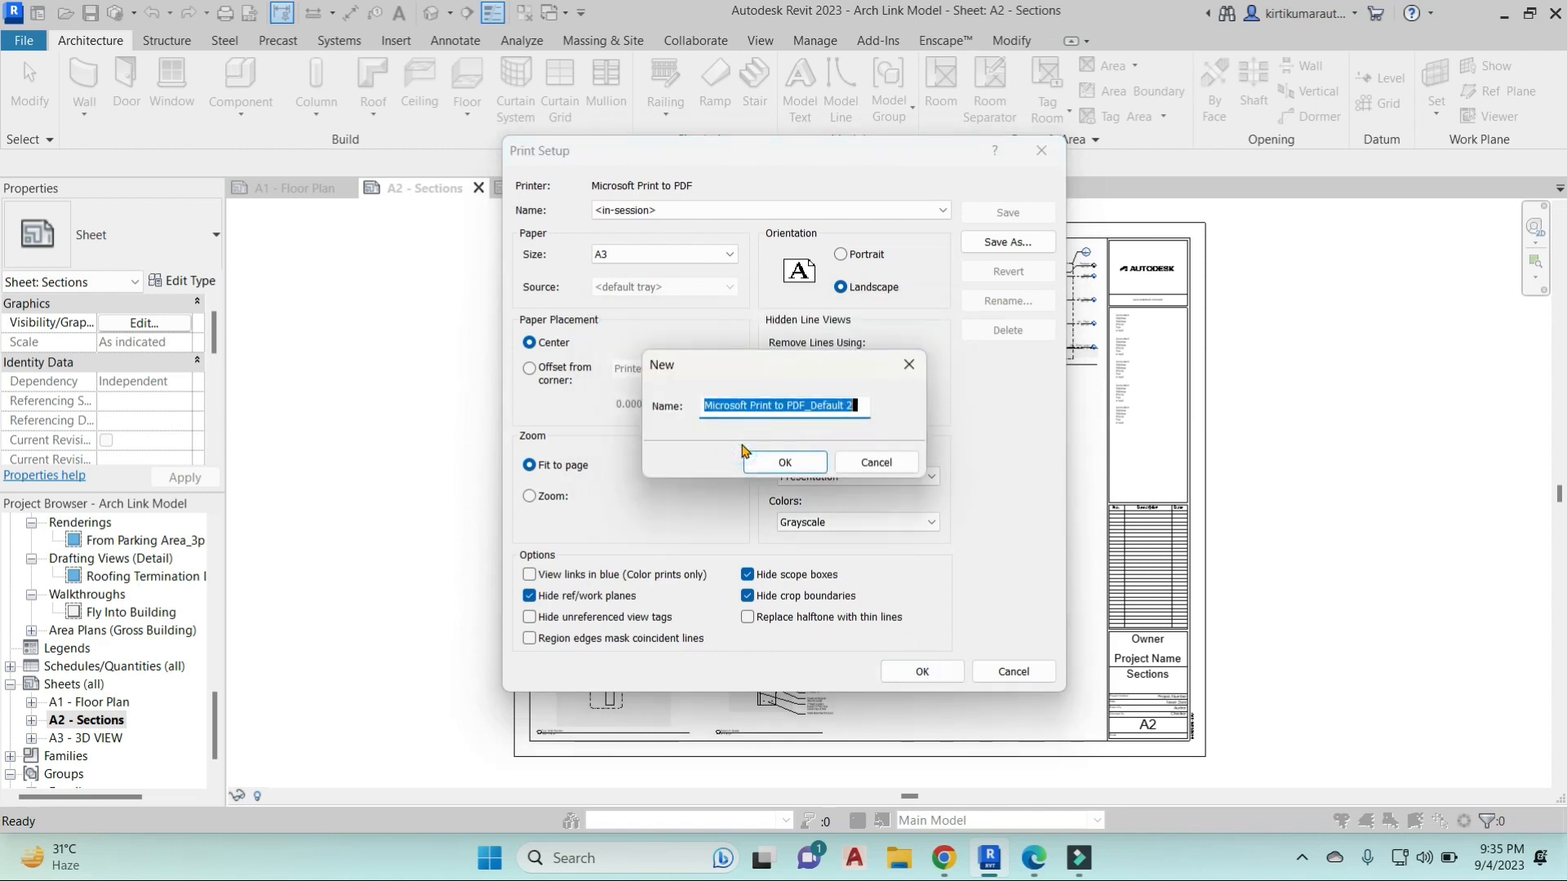
text(1ST)
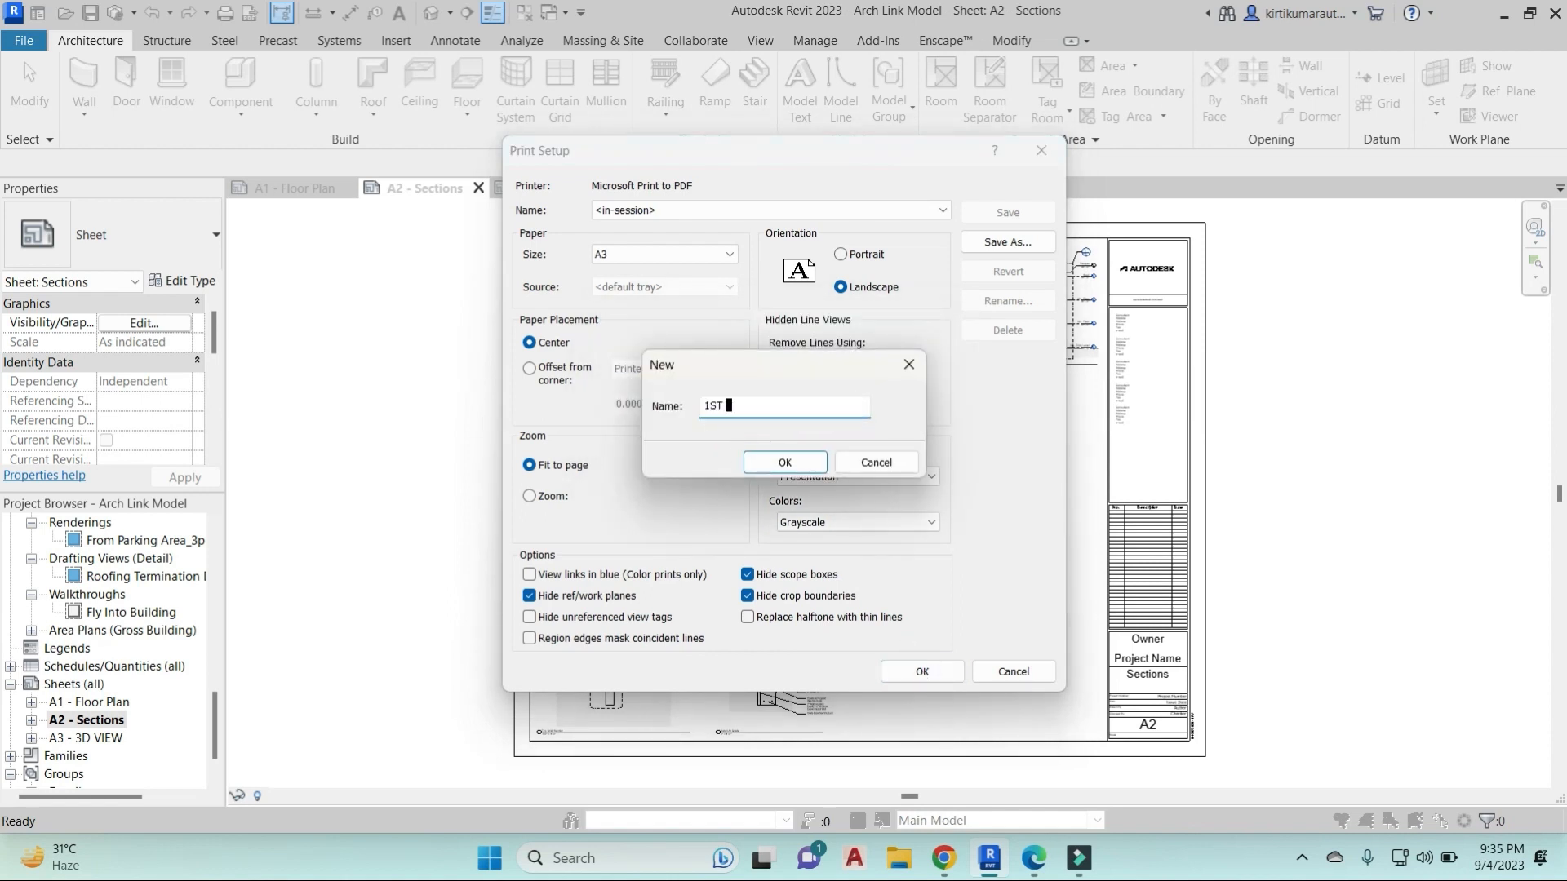
text( COBINE SHEET)
click(818, 463)
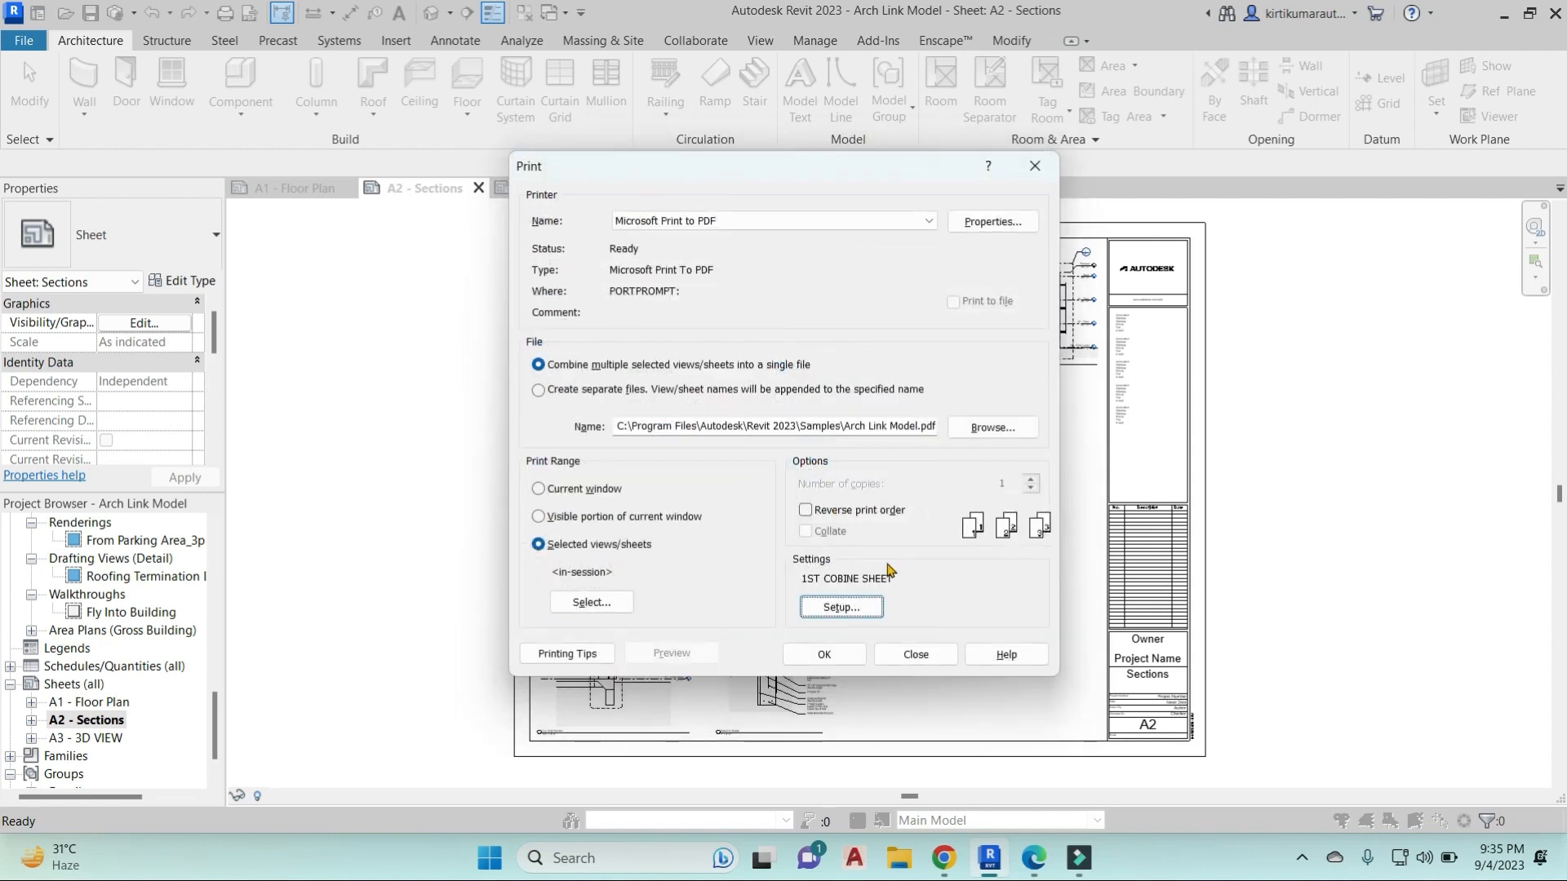
Browse for the combined PDF's save location and open the REVIT folder on the desktop.
click(988, 430)
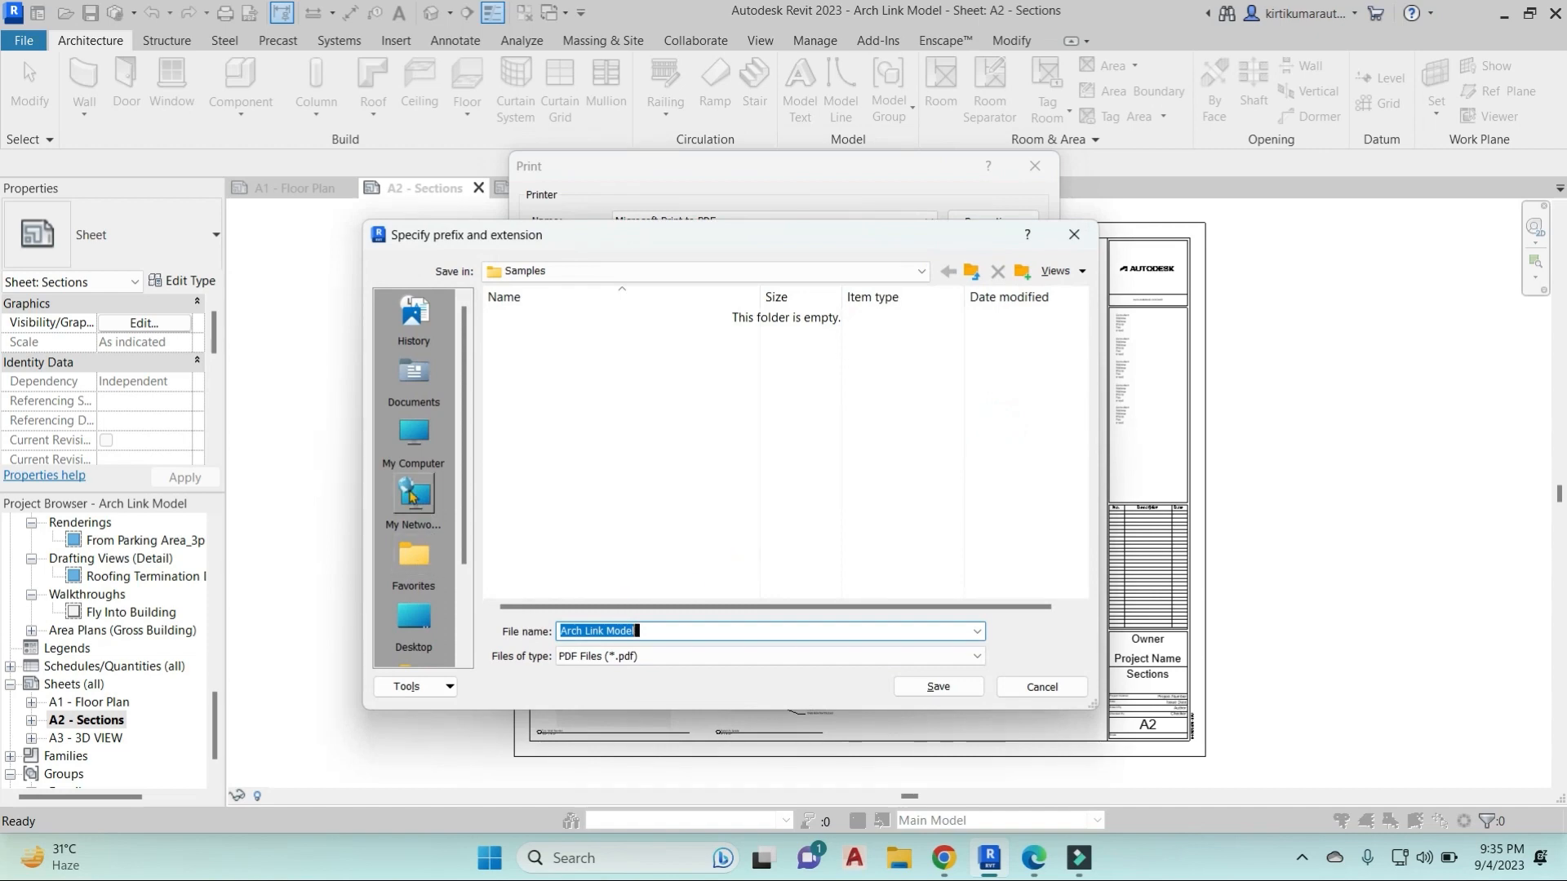
click(414, 622)
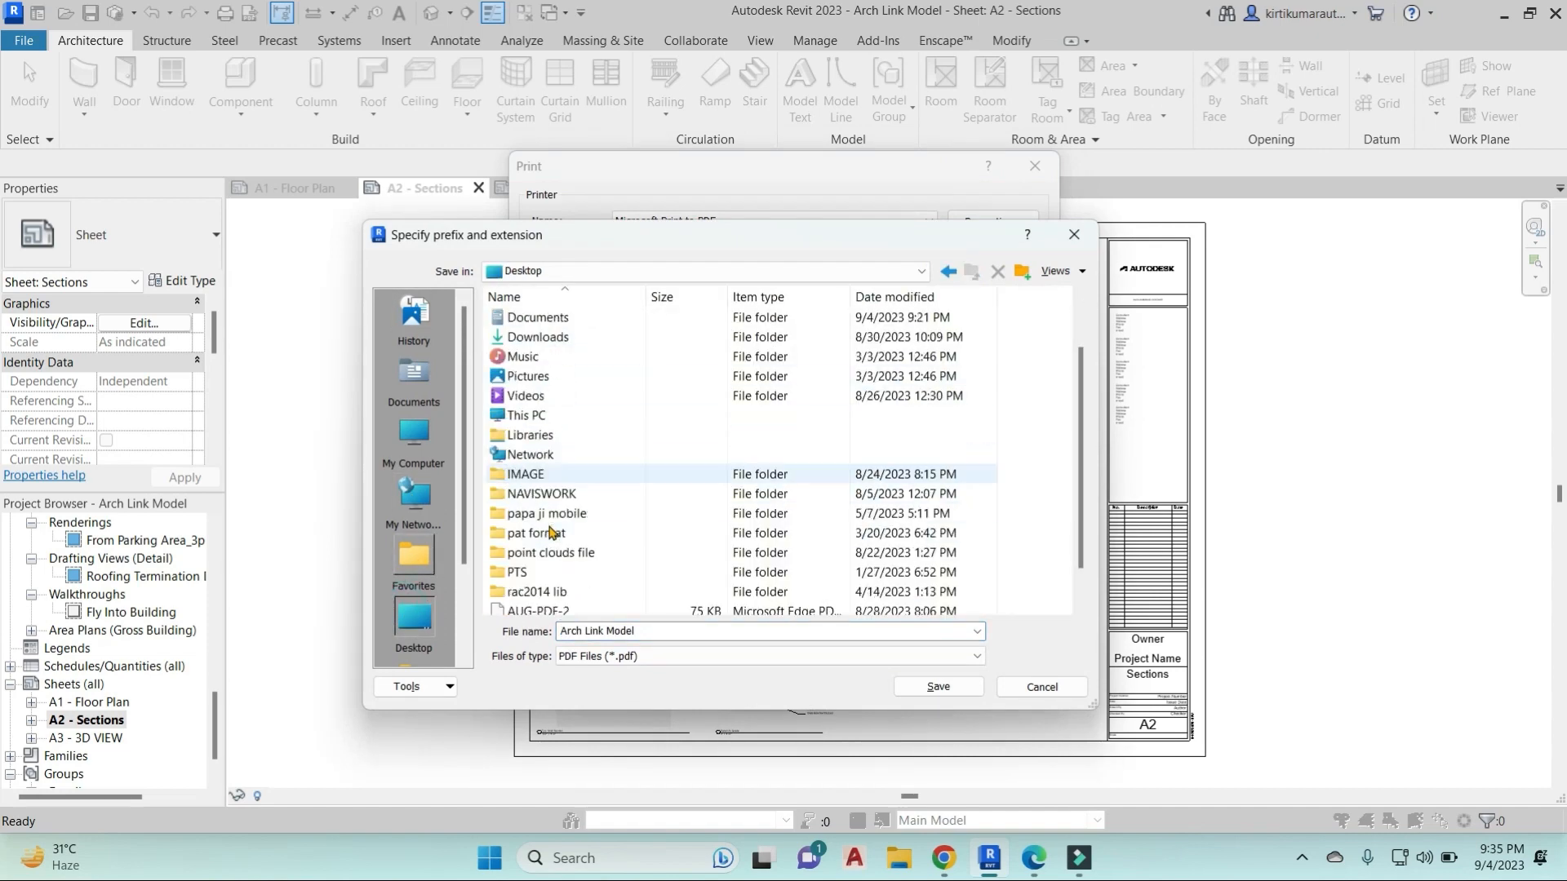
scroll(553, 532, down, 1)
double_click(542, 533)
double_click(585, 338)
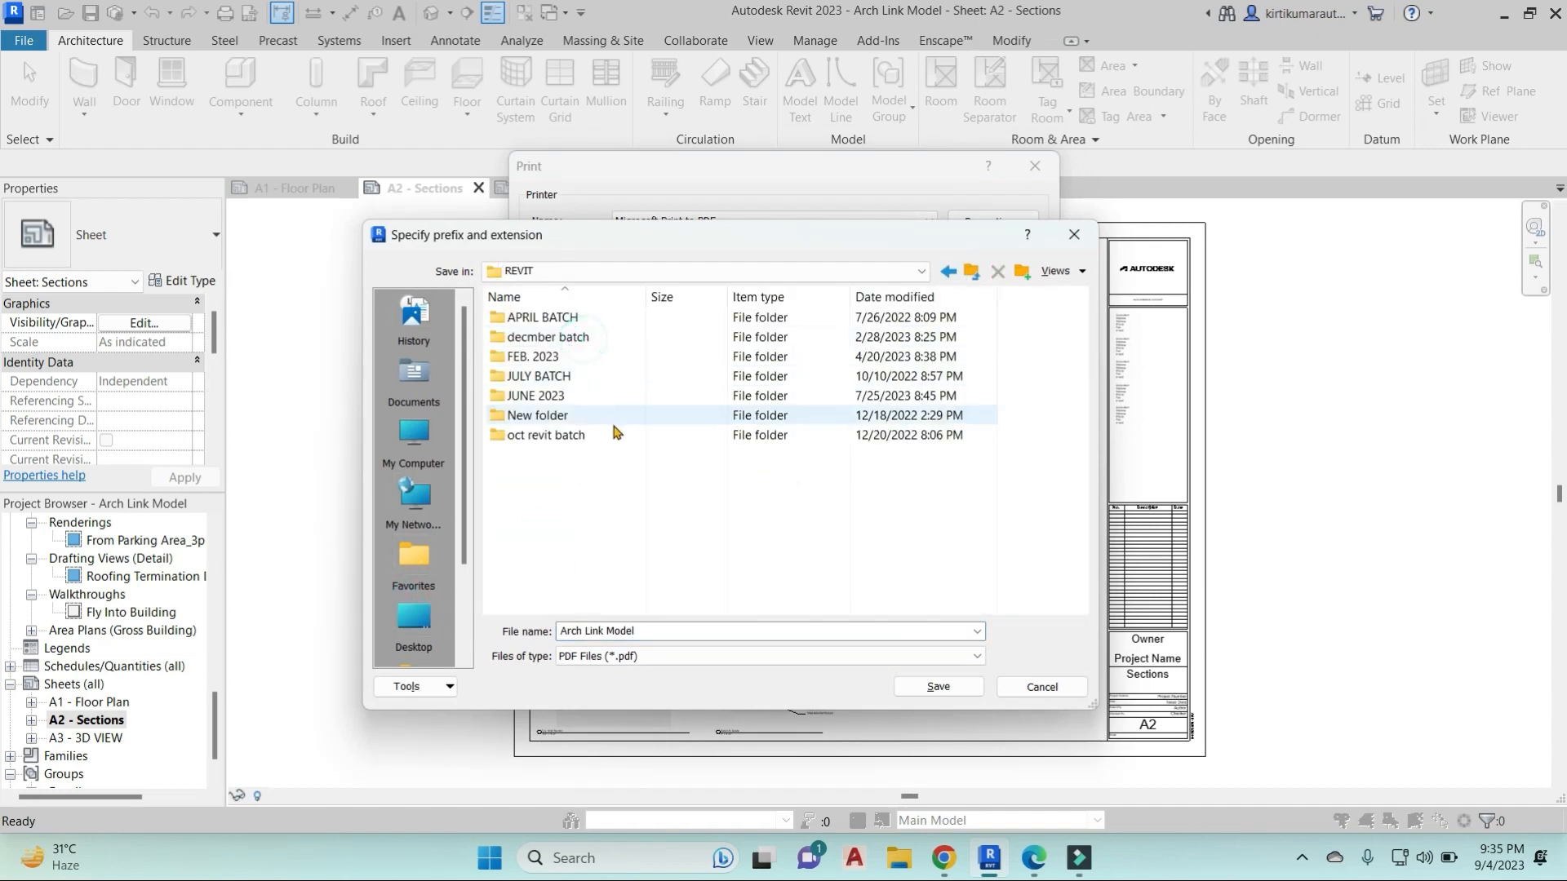
Create a new folder named PDF inside the REVIT folder.
right_click(565, 506)
click(665, 701)
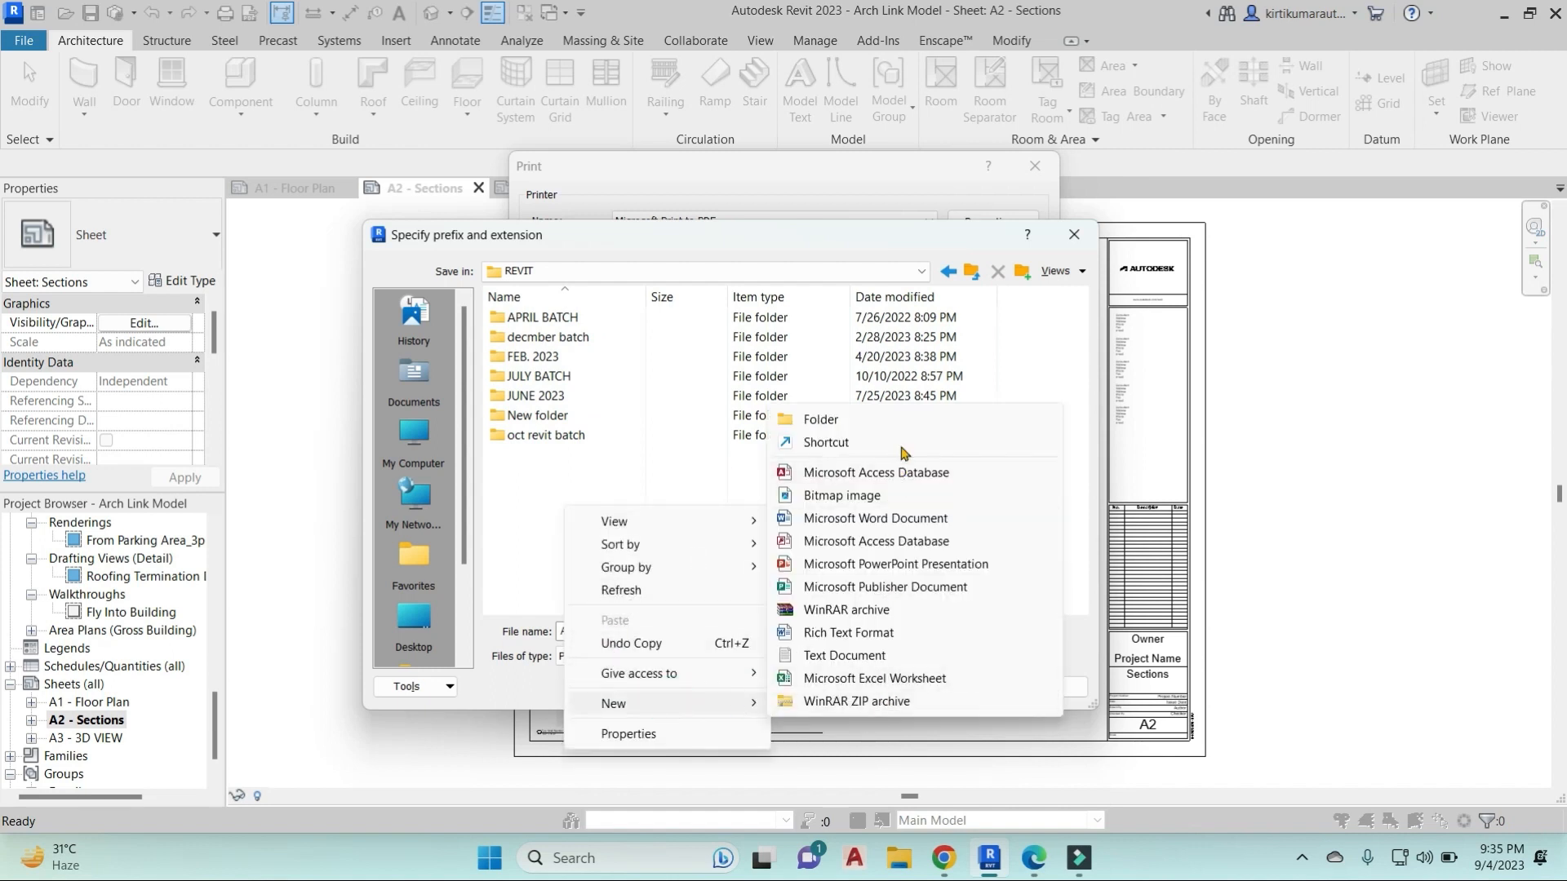
click(901, 419)
text(PDF)
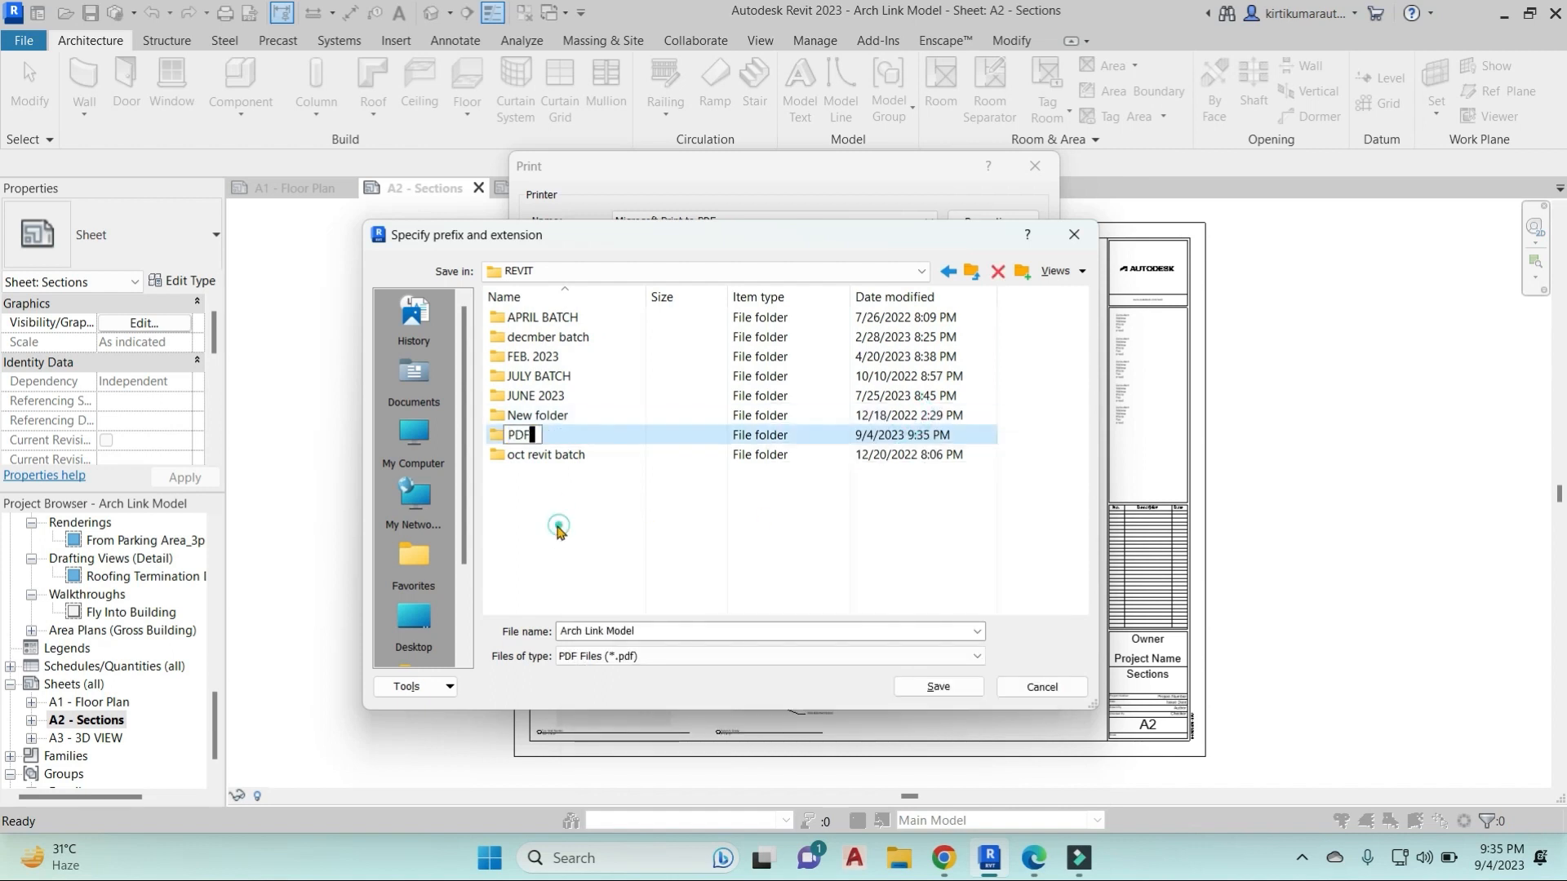
Open the new PDF folder and save the combined file's name there as "Arch Link Model-1".
click(558, 529)
double_click(531, 455)
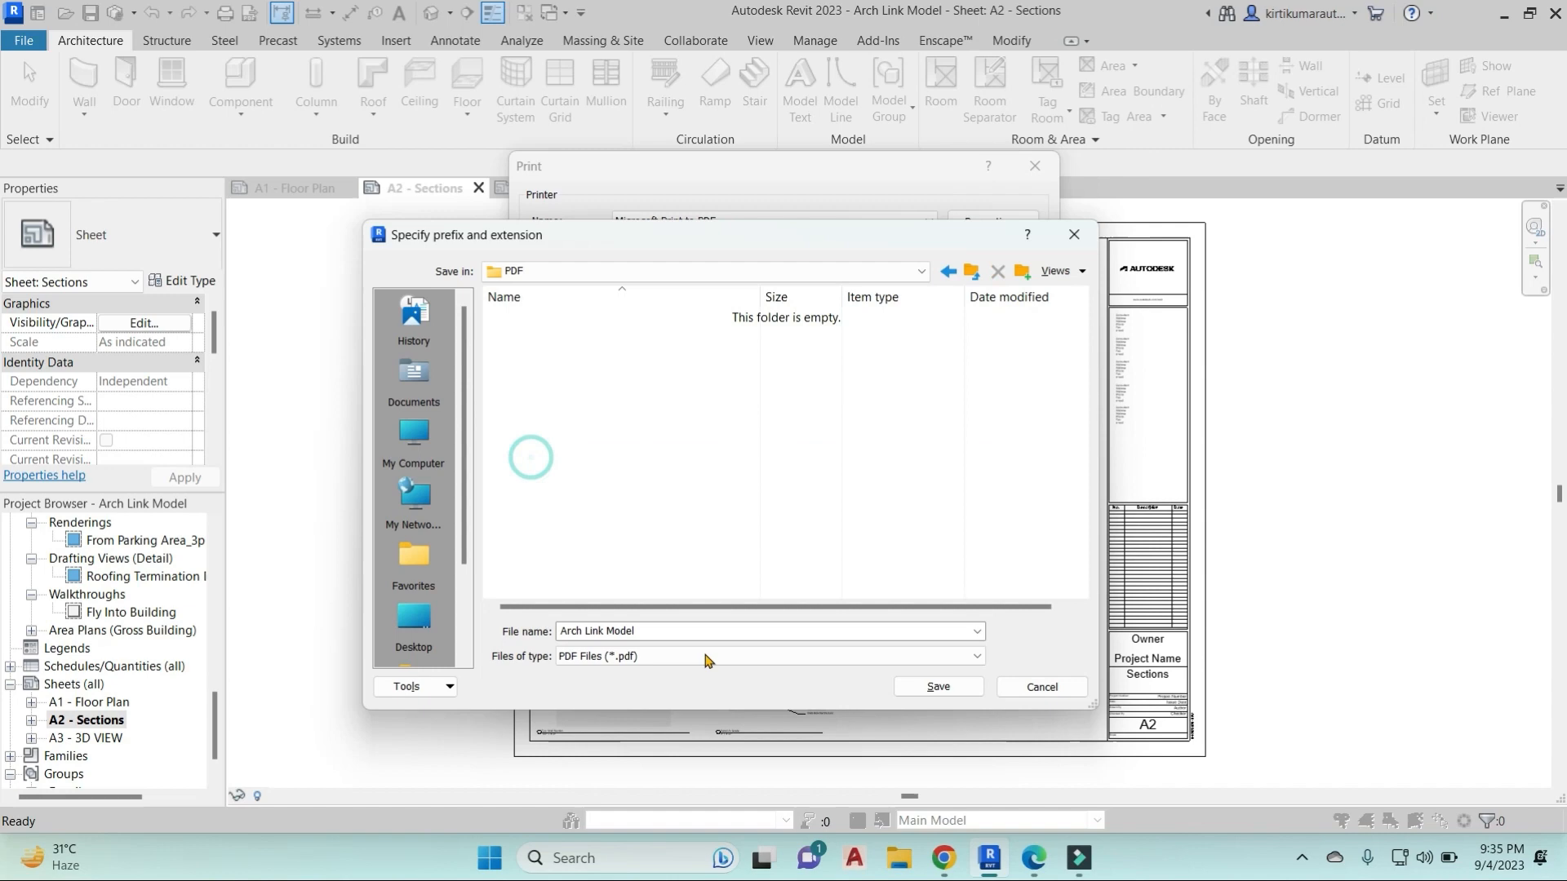
click(659, 630)
text(-1)
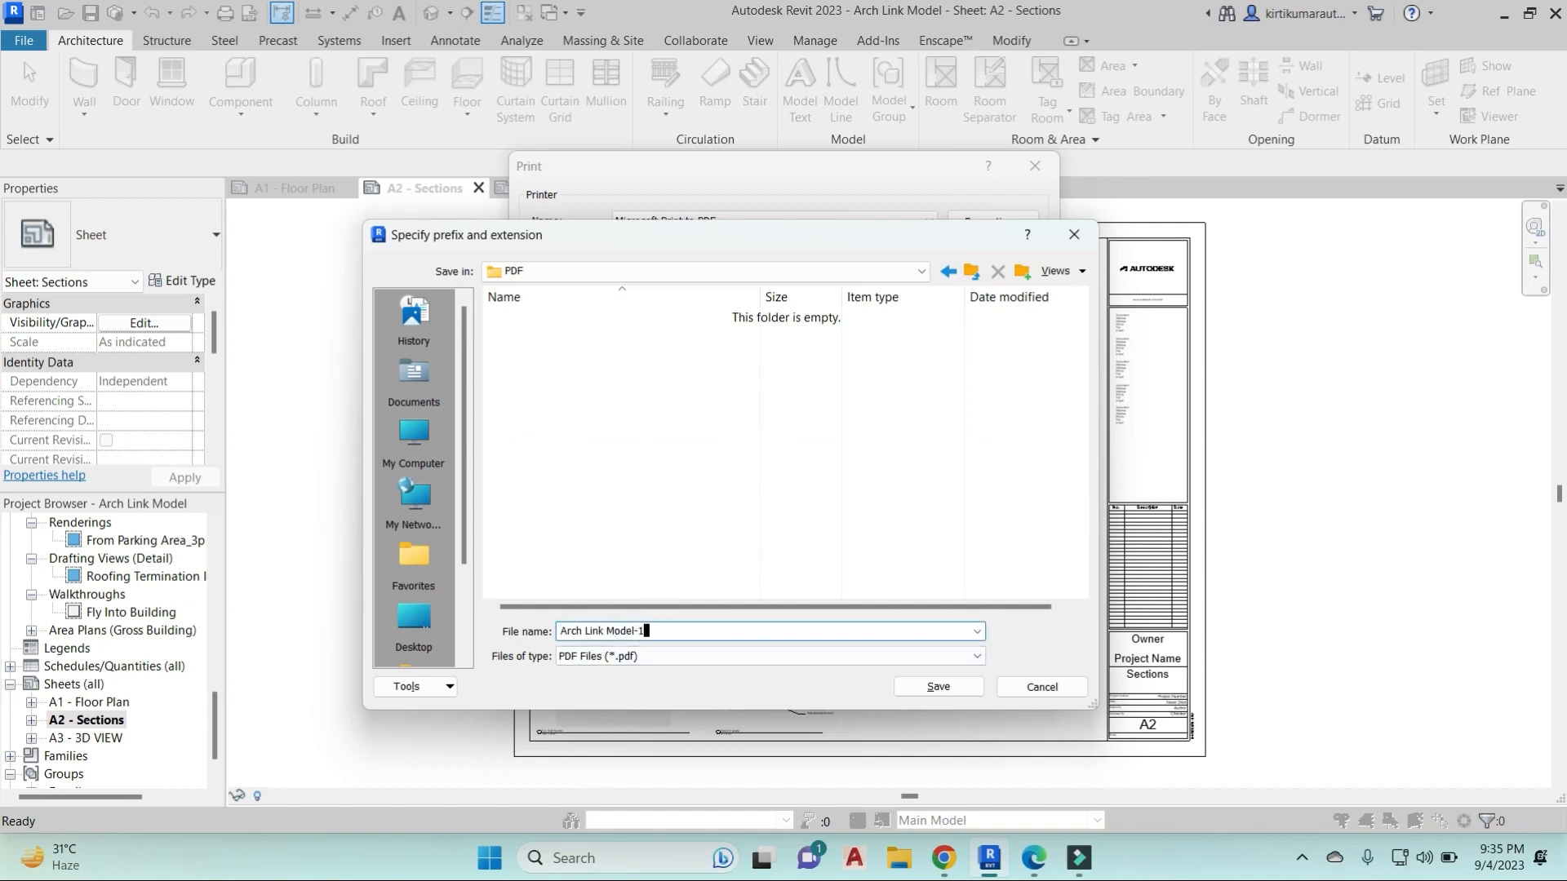
click(938, 686)
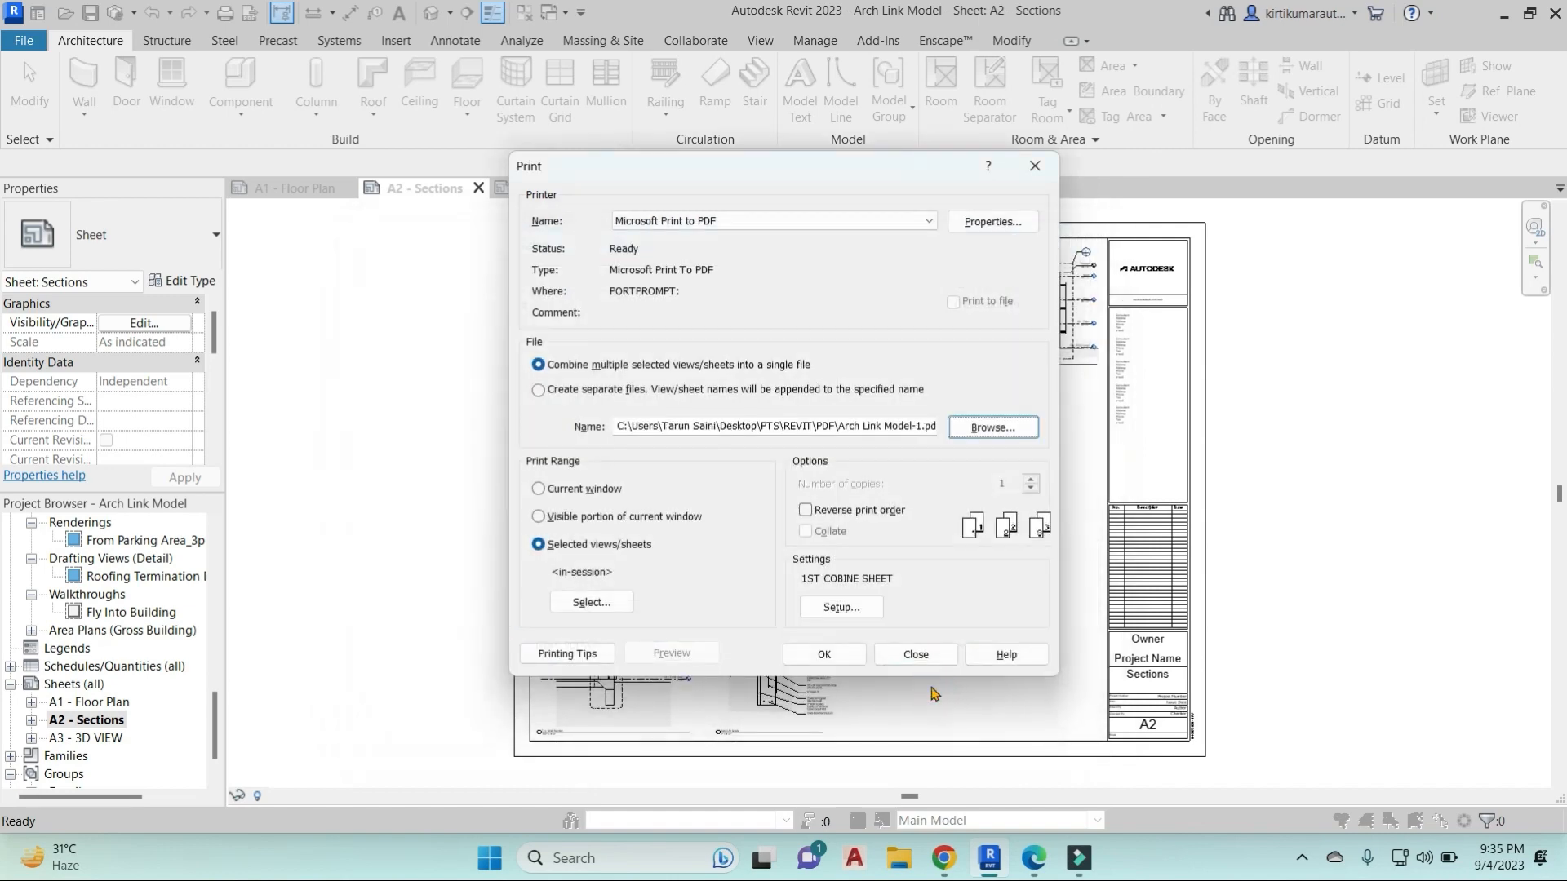
Start the print job and set the Desktop as the location for the print output.
click(825, 650)
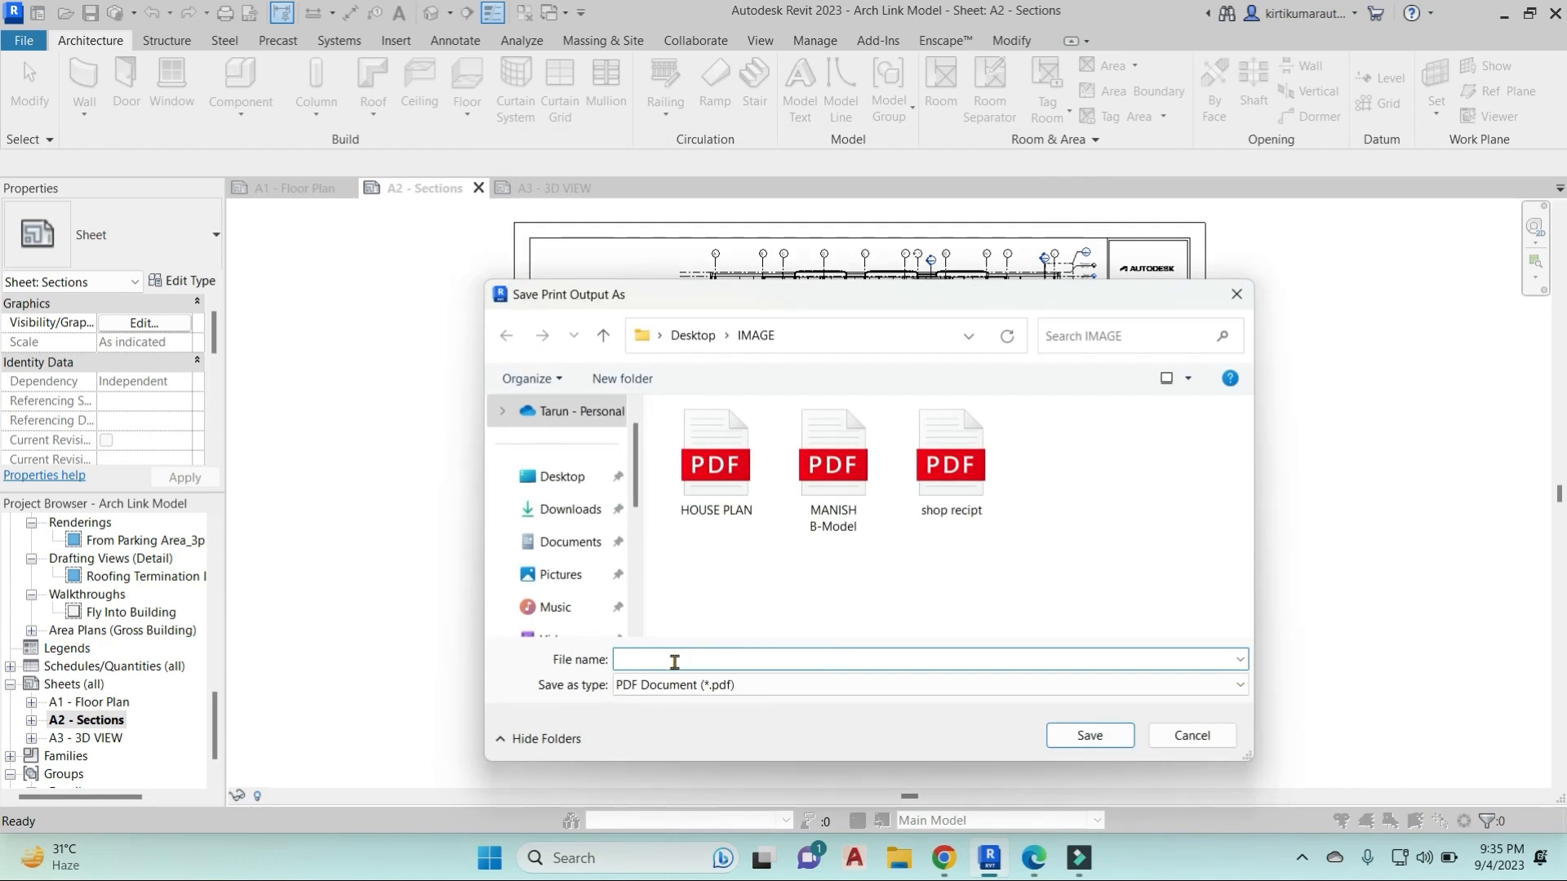
scroll(563, 489, down, 2)
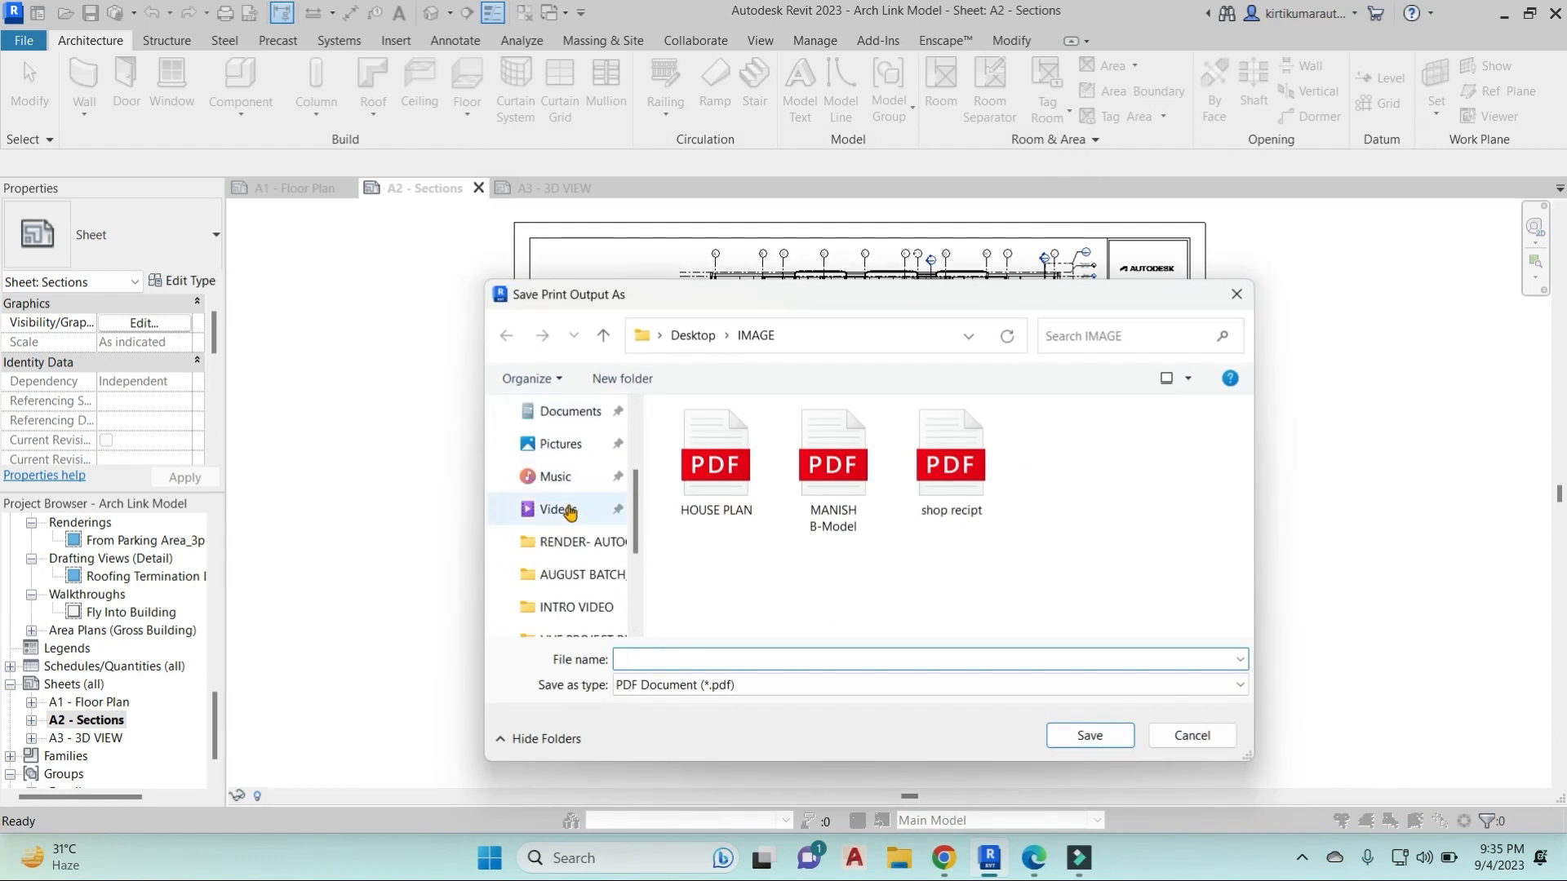
scroll(570, 512, up, 2)
scroll(572, 522, down, 3)
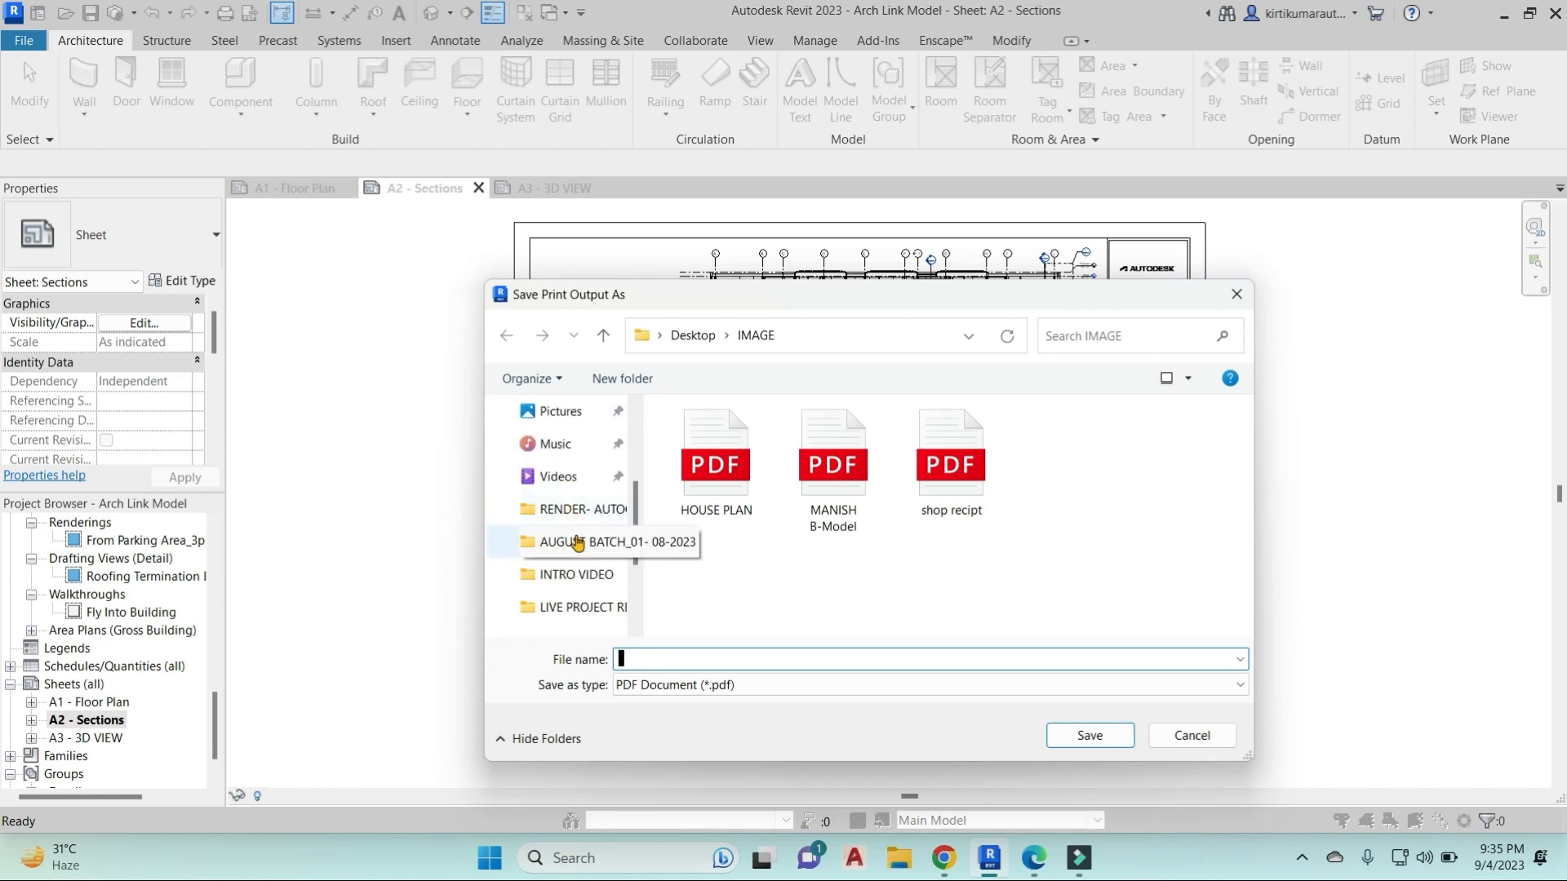
scroll(575, 535, up, 3)
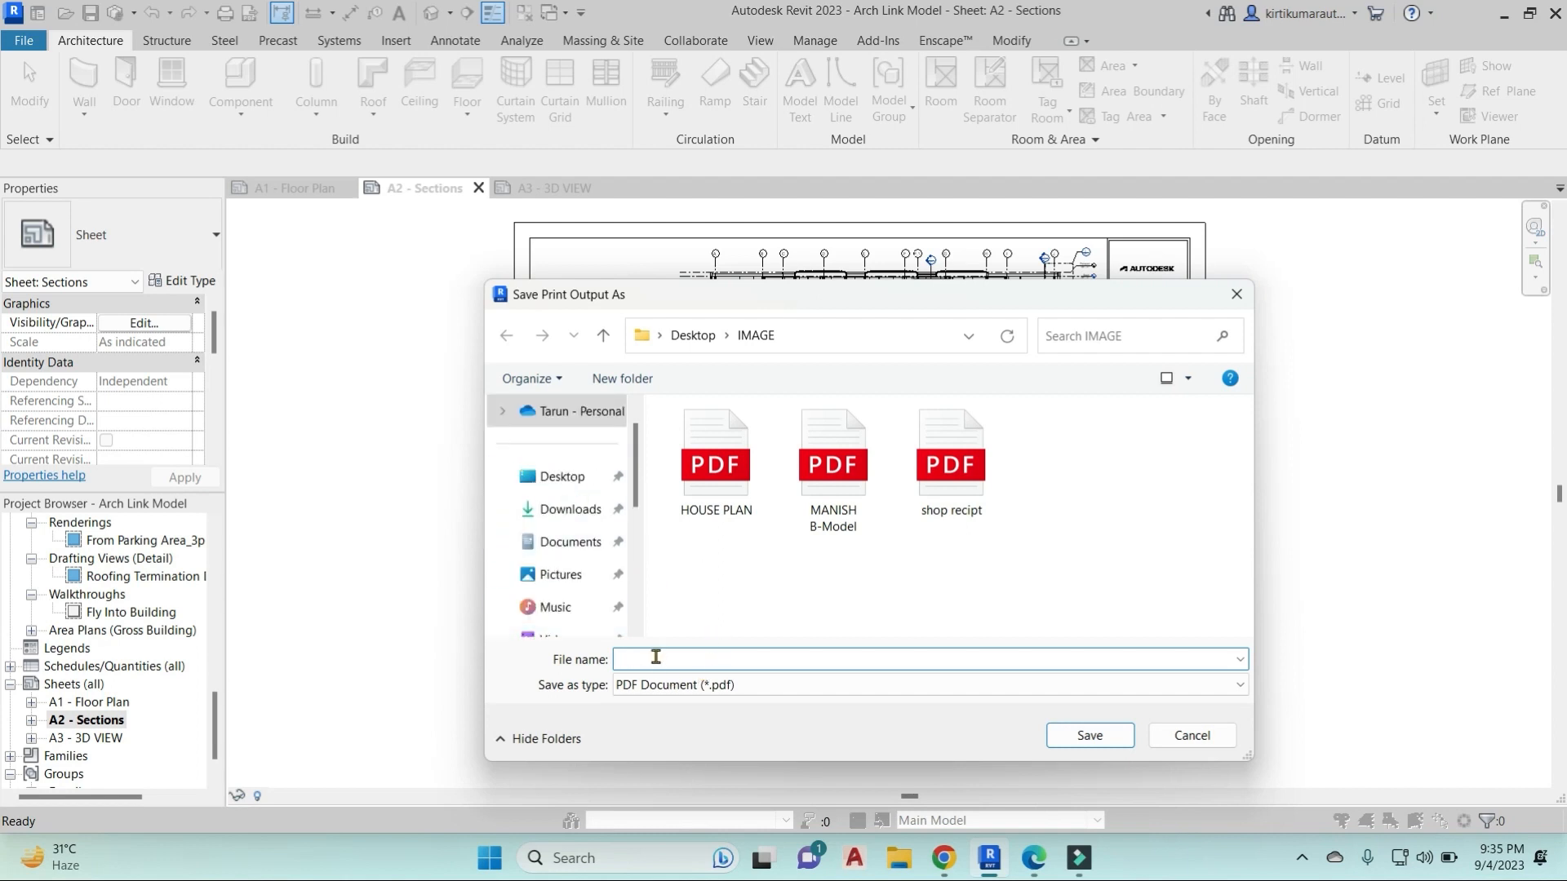
click(565, 476)
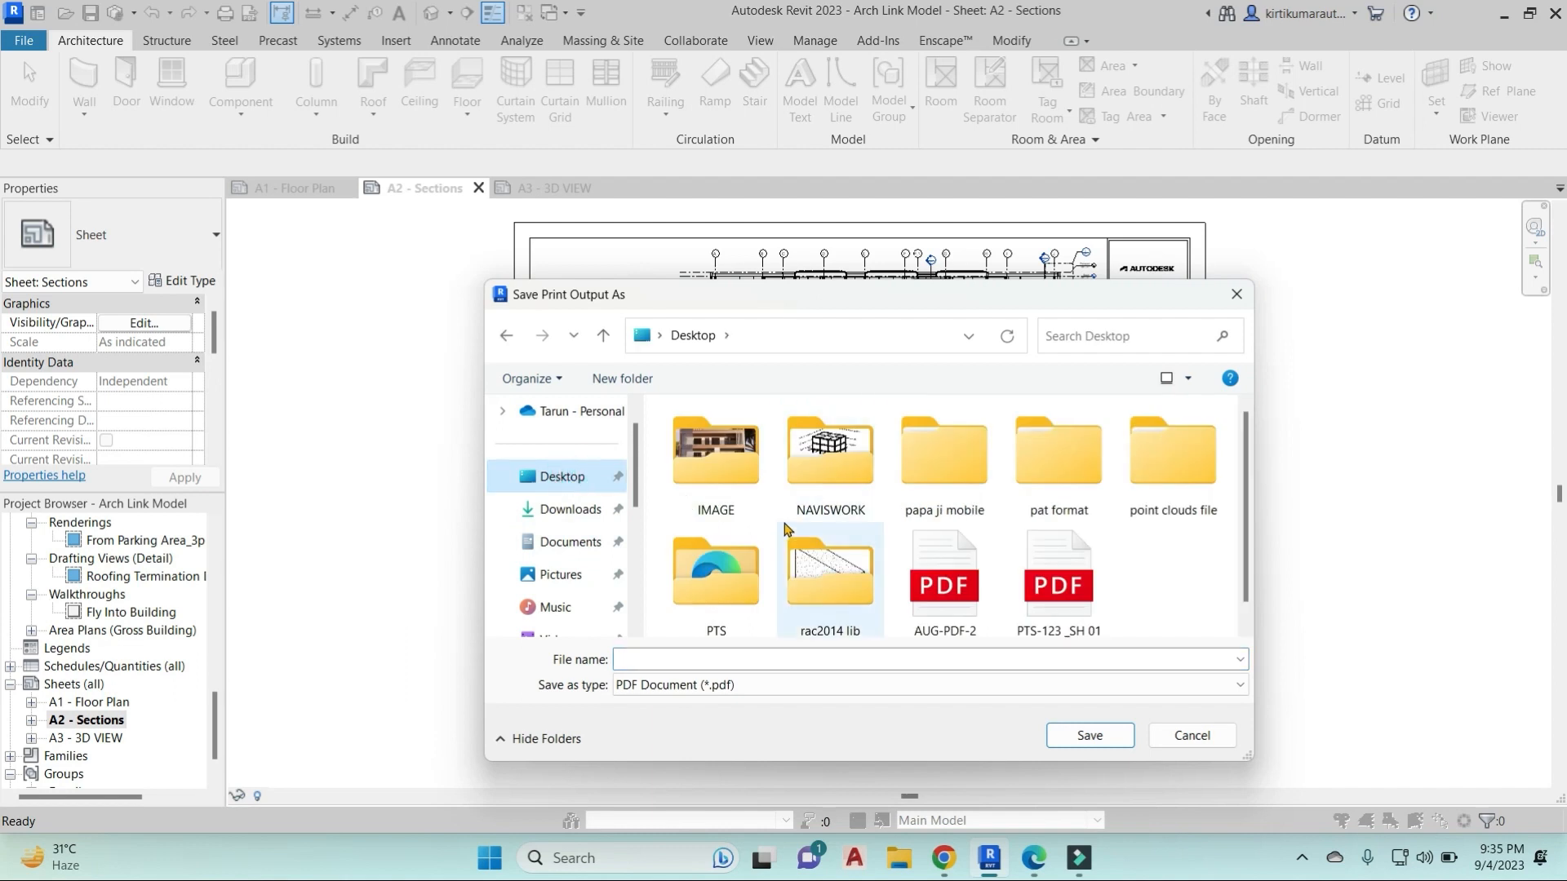
Create a new folder named "PDF REVIT" on the Desktop.
right_click(816, 519)
mouse_move(898, 622)
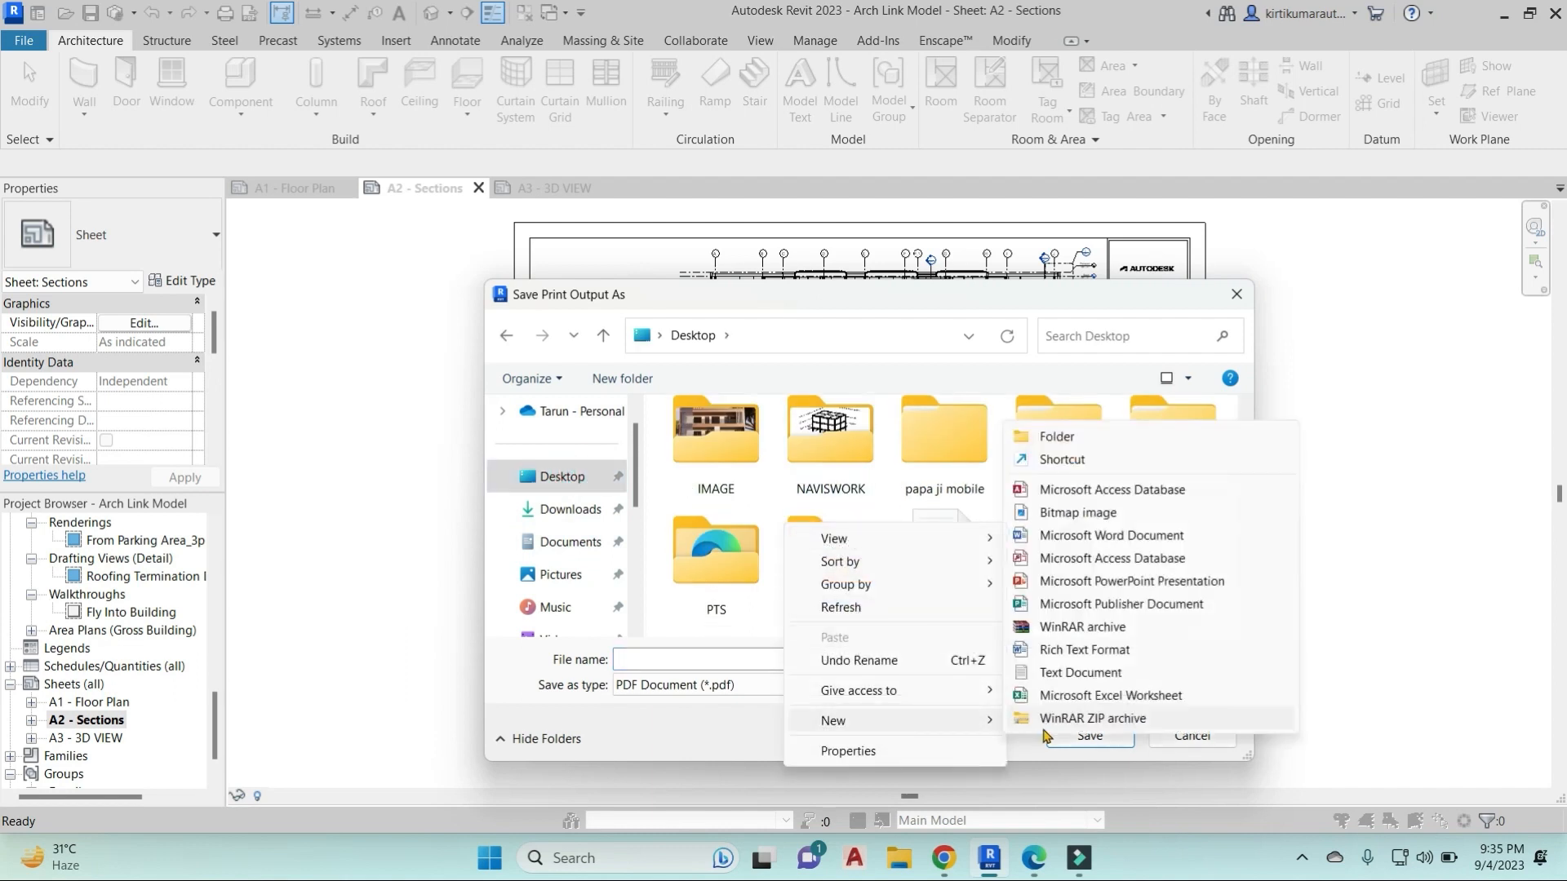
click(1093, 441)
text(PDF)
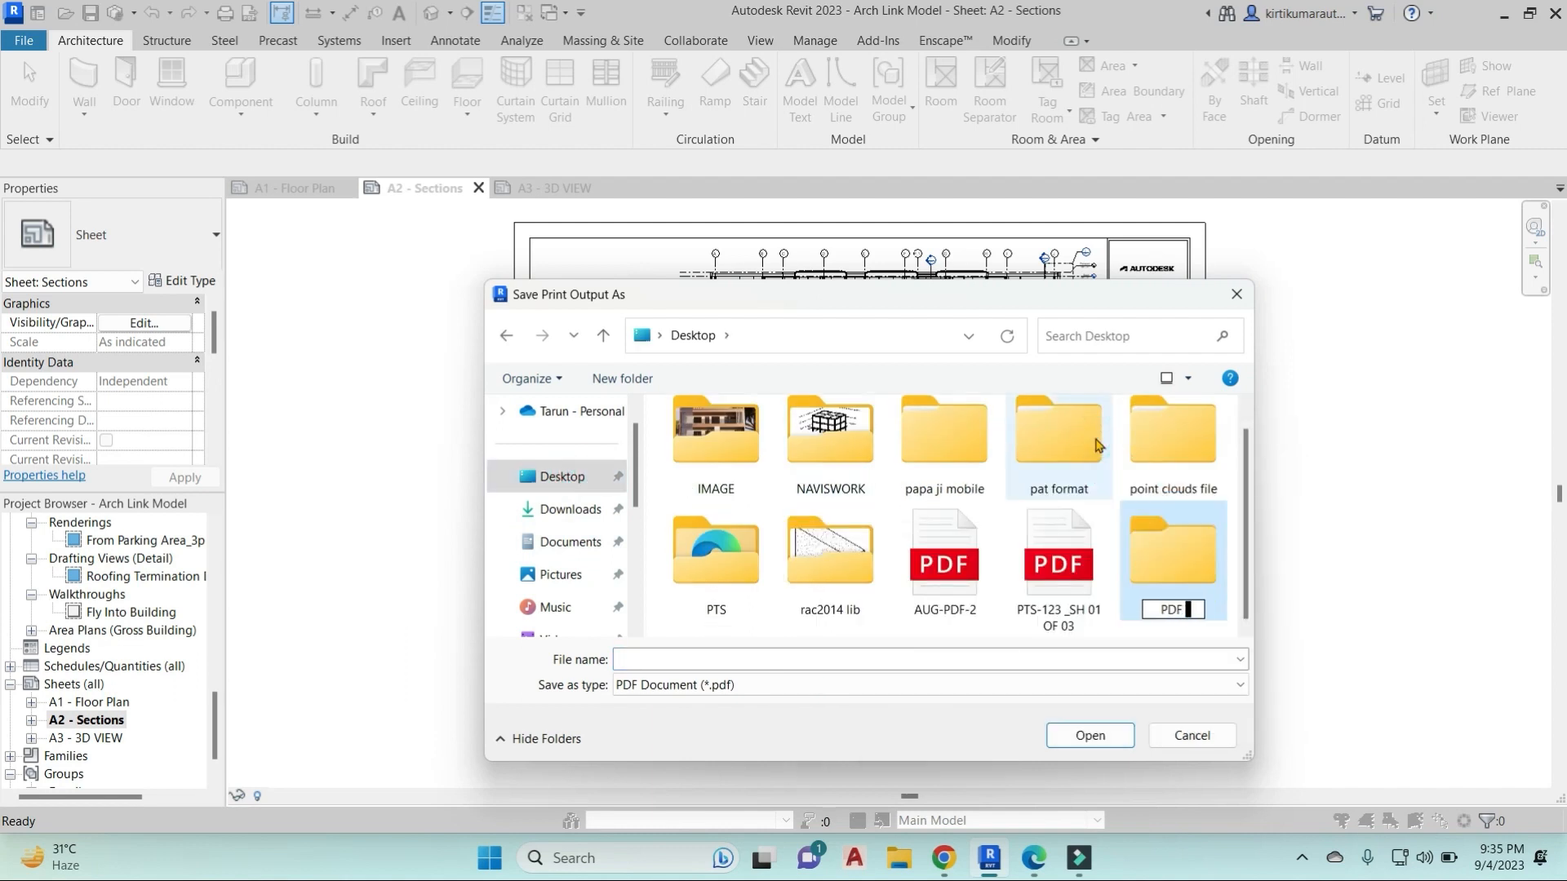
text( REVIT)
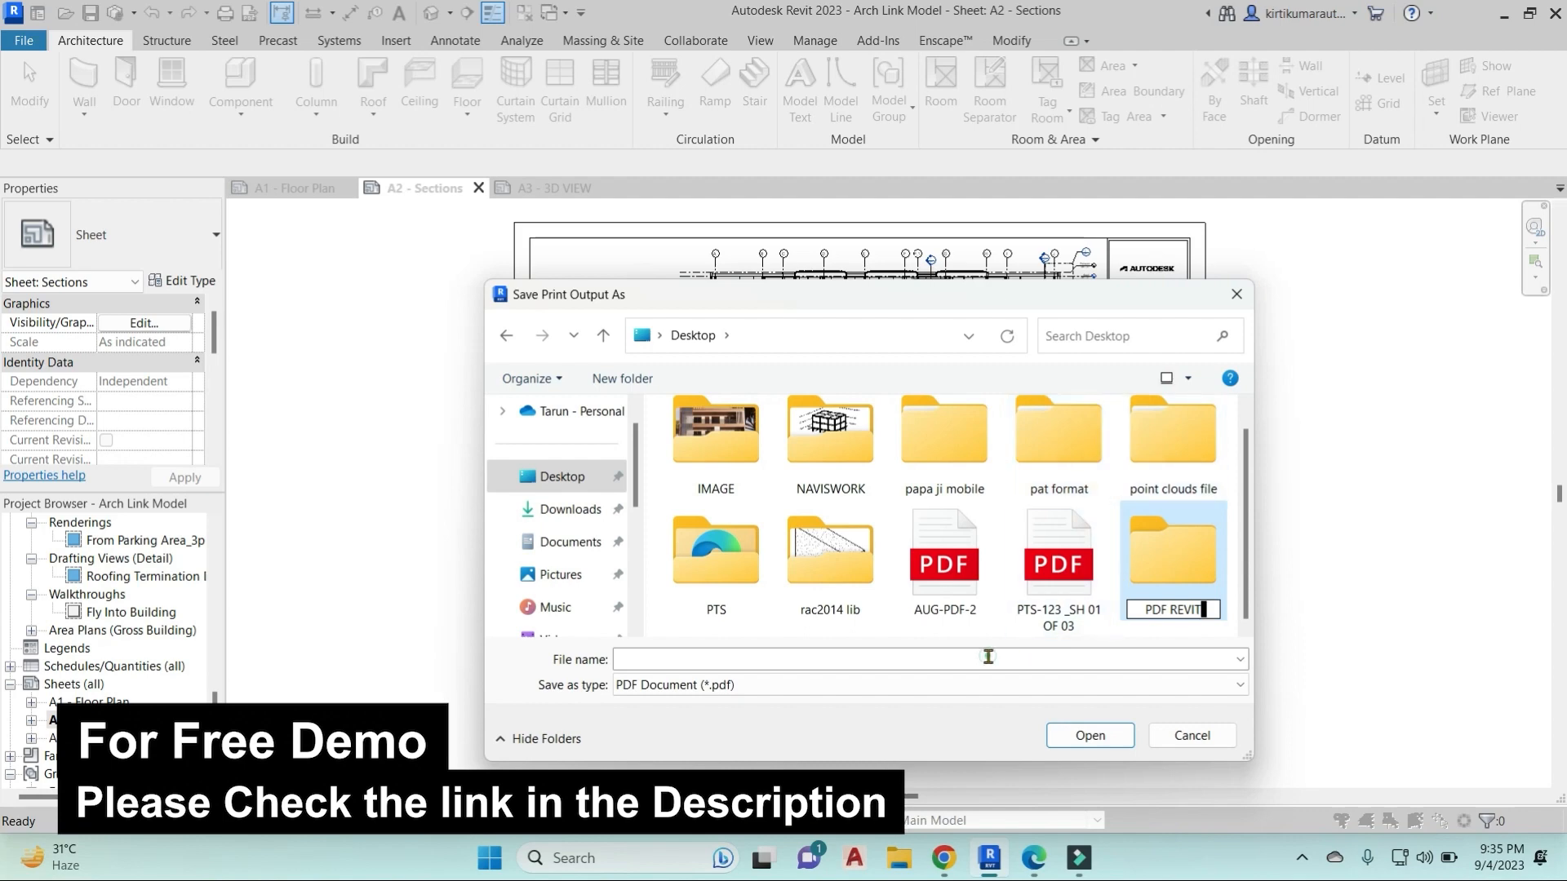
key(Return)
Save the print output inside the PDF REVIT folder as "PLAN-1".
double_click(1185, 555)
click(662, 658)
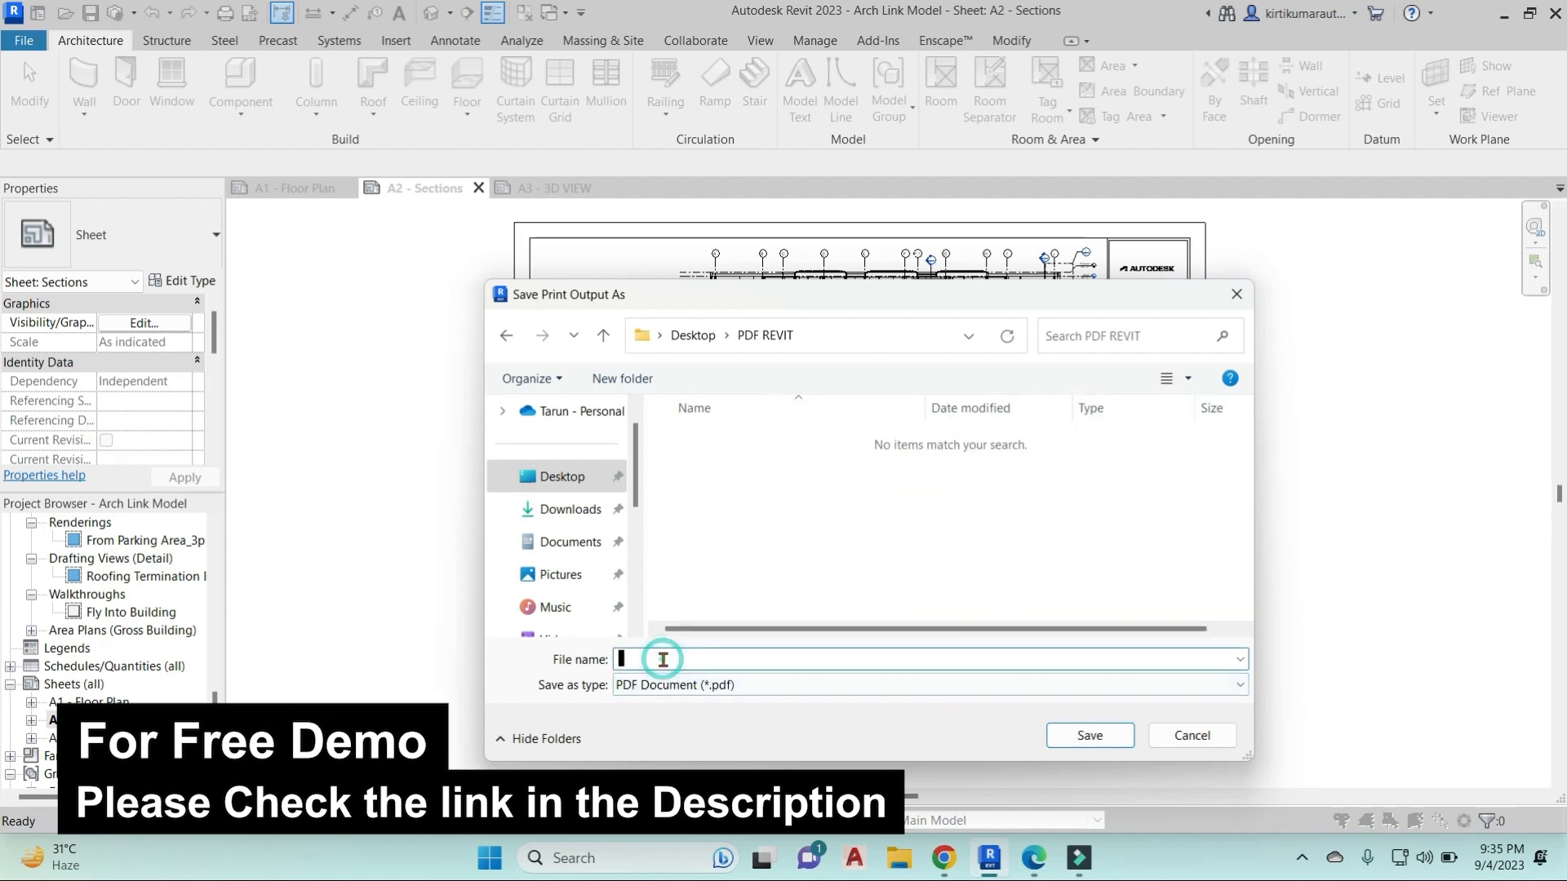
text(PLAN-)
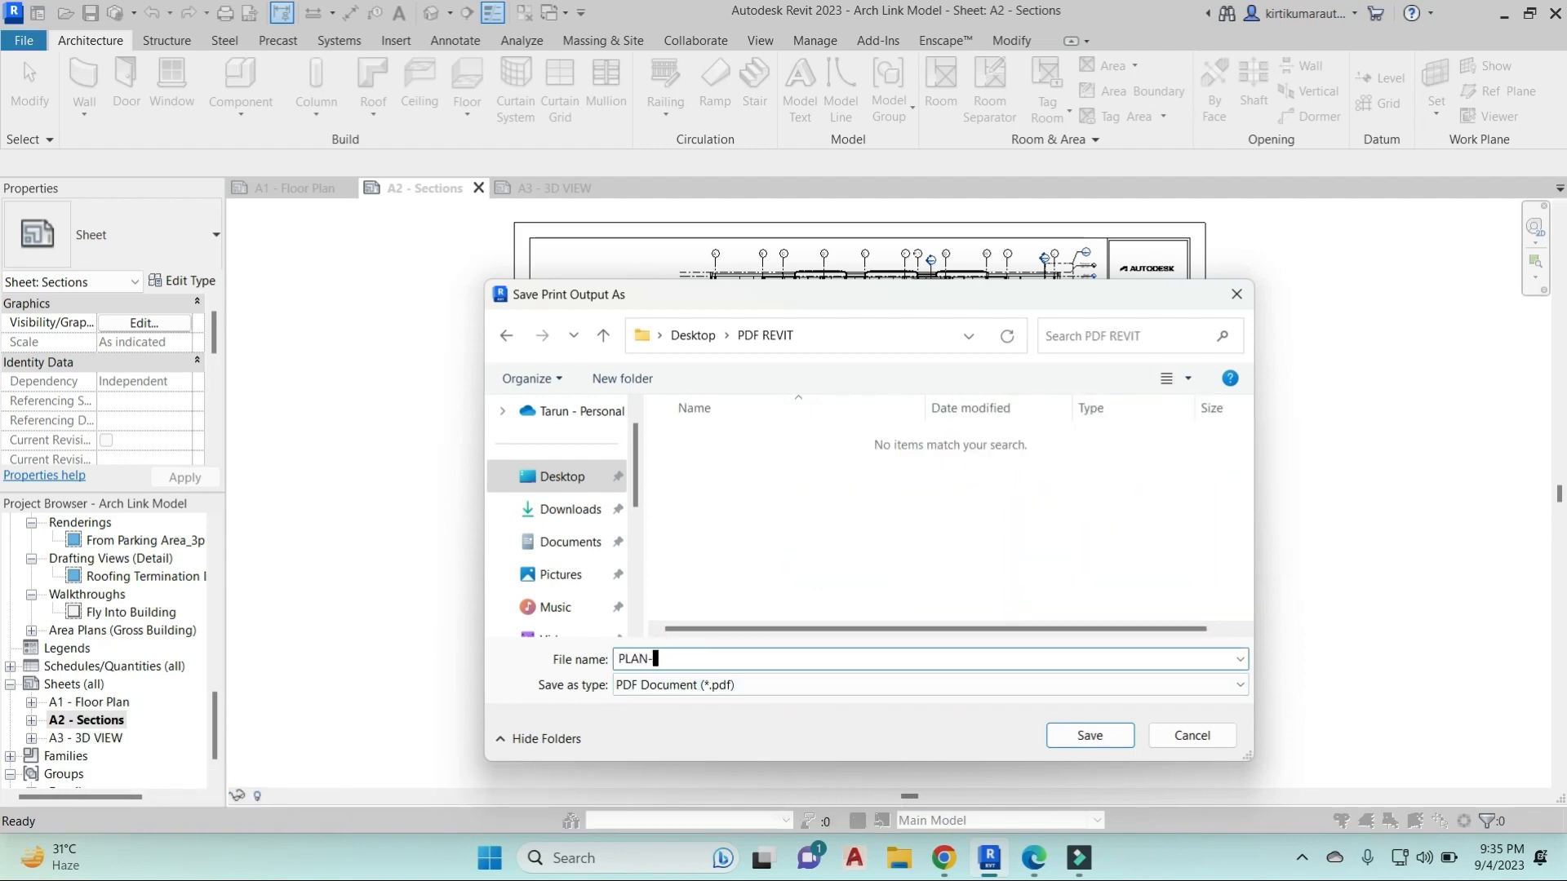
text(1)
click(1101, 743)
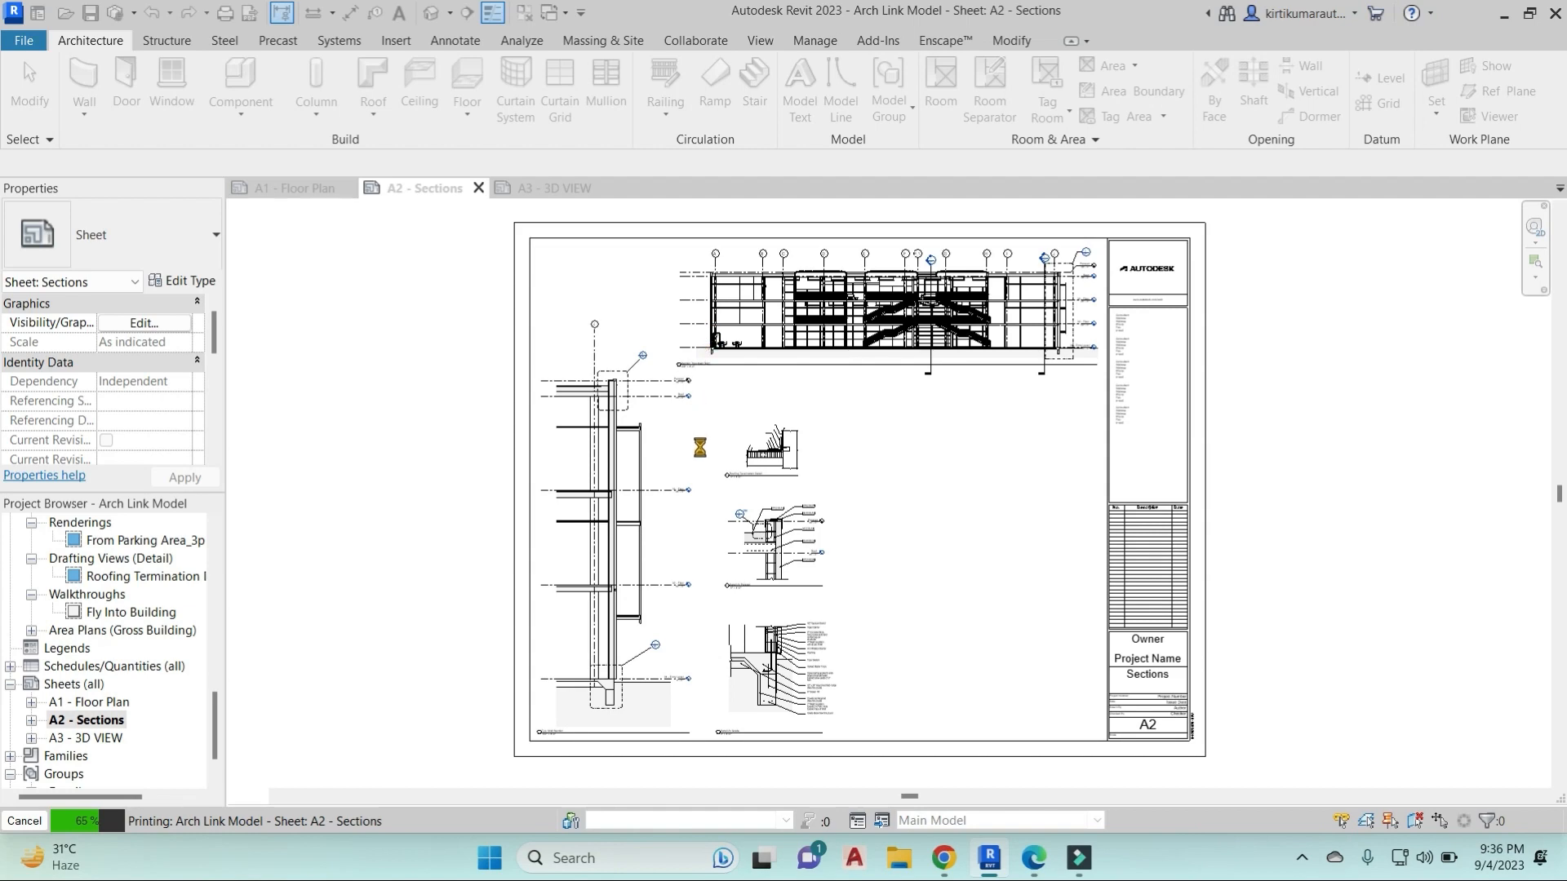
Switch to File Explorer and open the PLAN-1 PDF from the PDF REVIT folder on the Desktop.
click(898, 871)
click(80, 259)
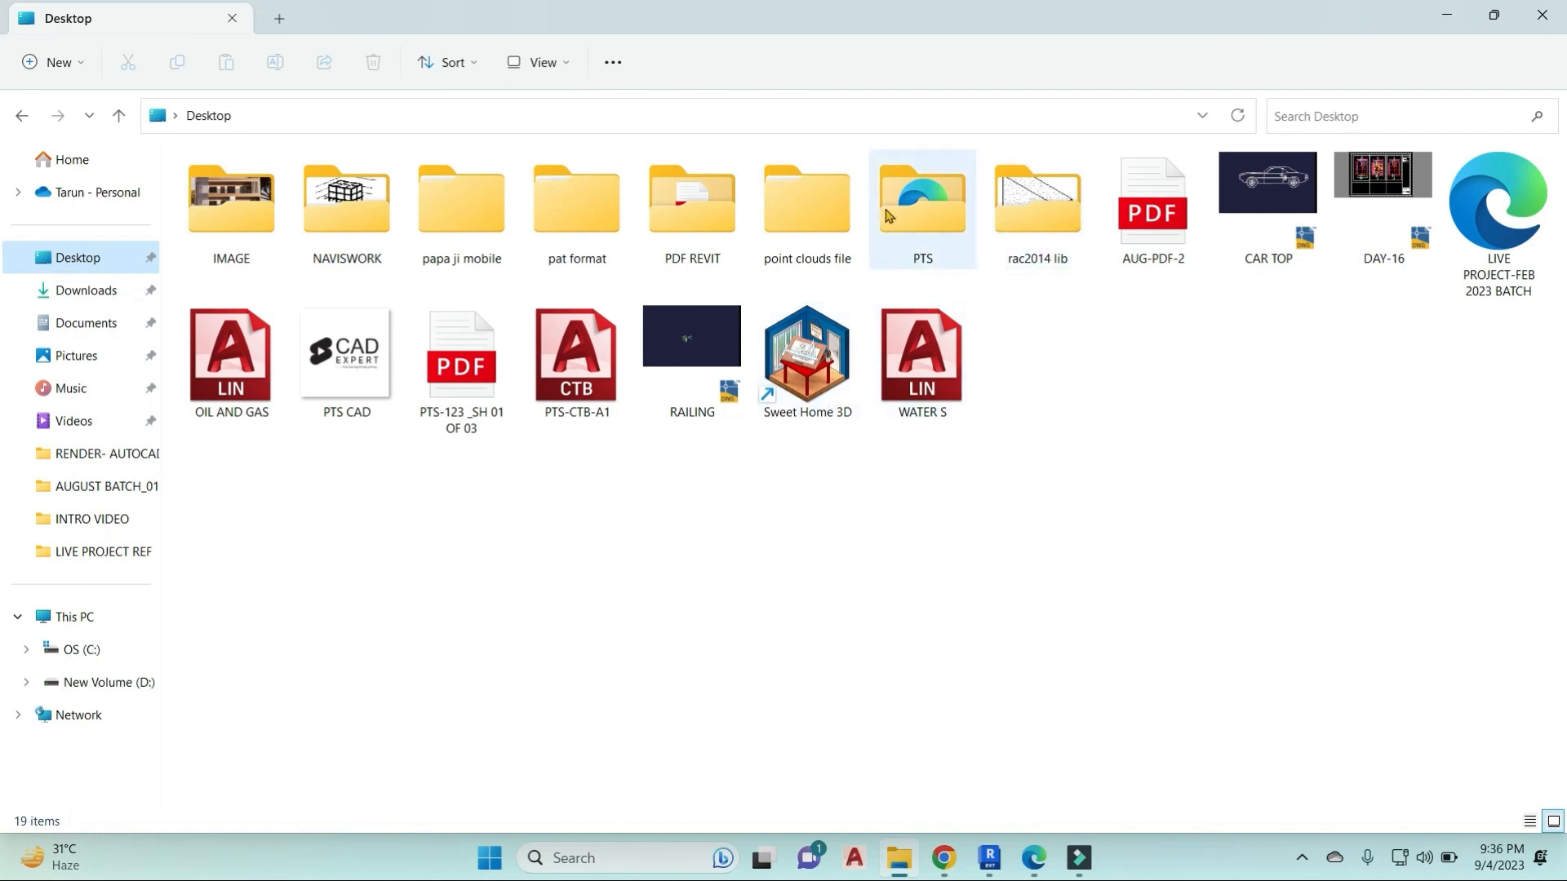
double_click(698, 203)
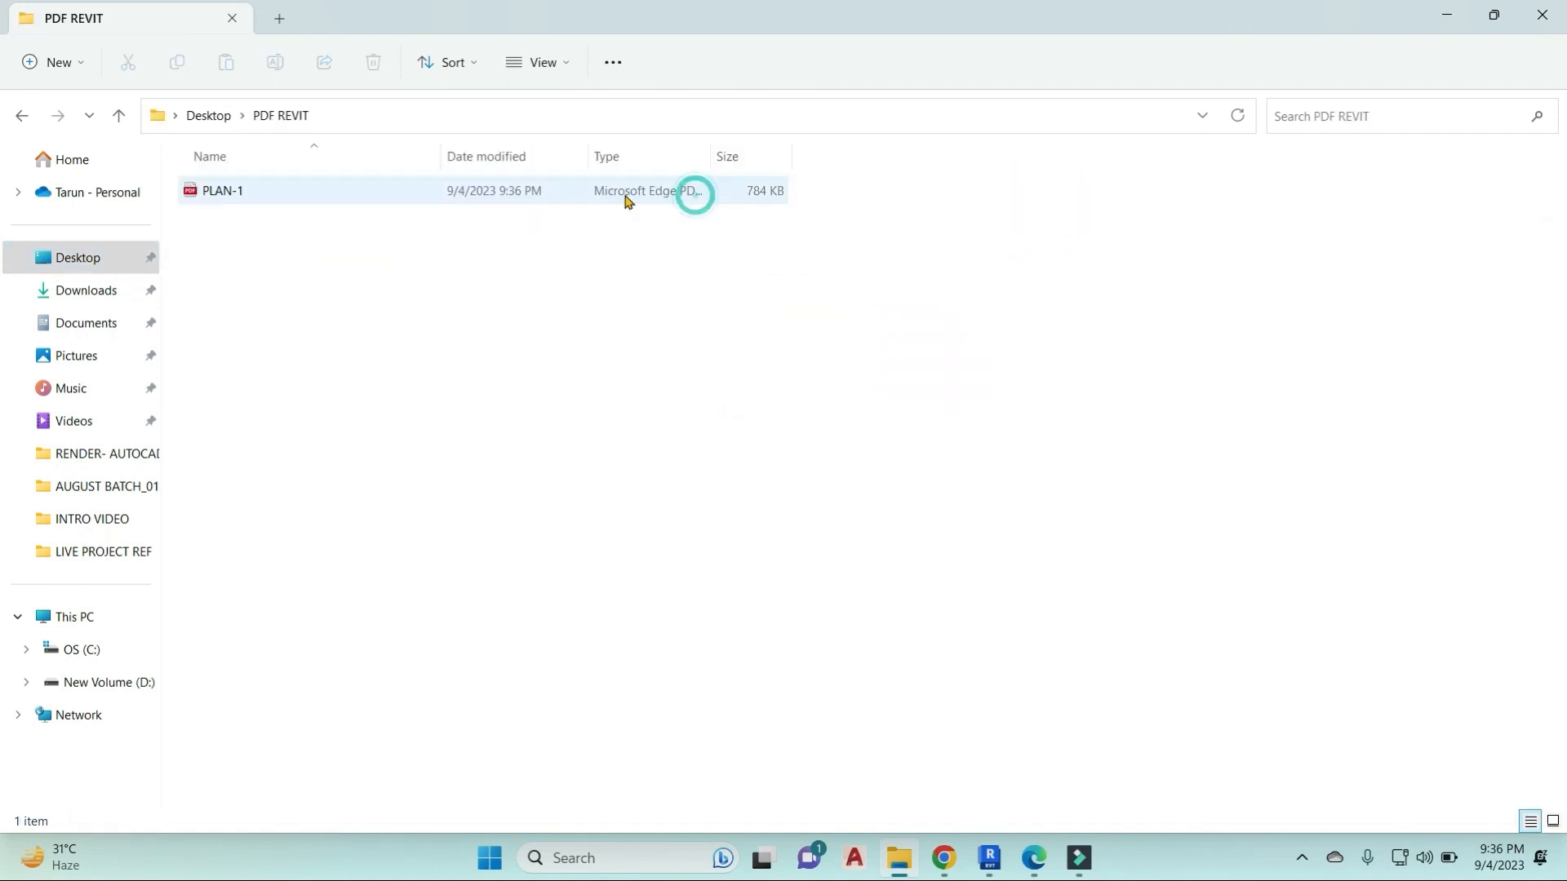
double_click(300, 194)
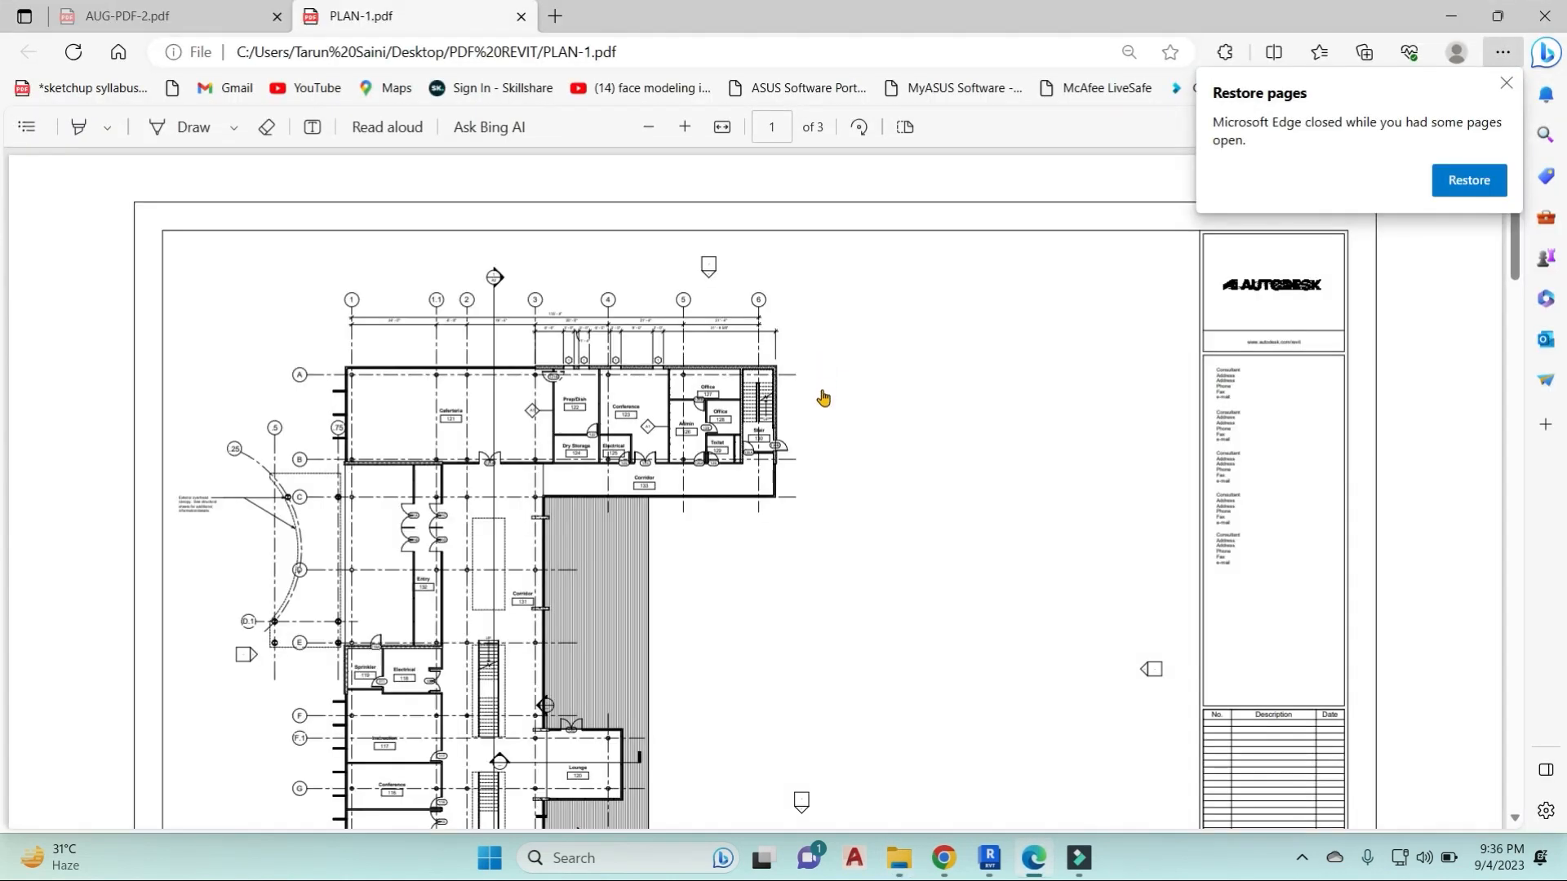
Examine all pages of the PLAN-1 PDF, checking the section details on sheet A2 up close, and return to Revit.
scroll(739, 462, down, 15)
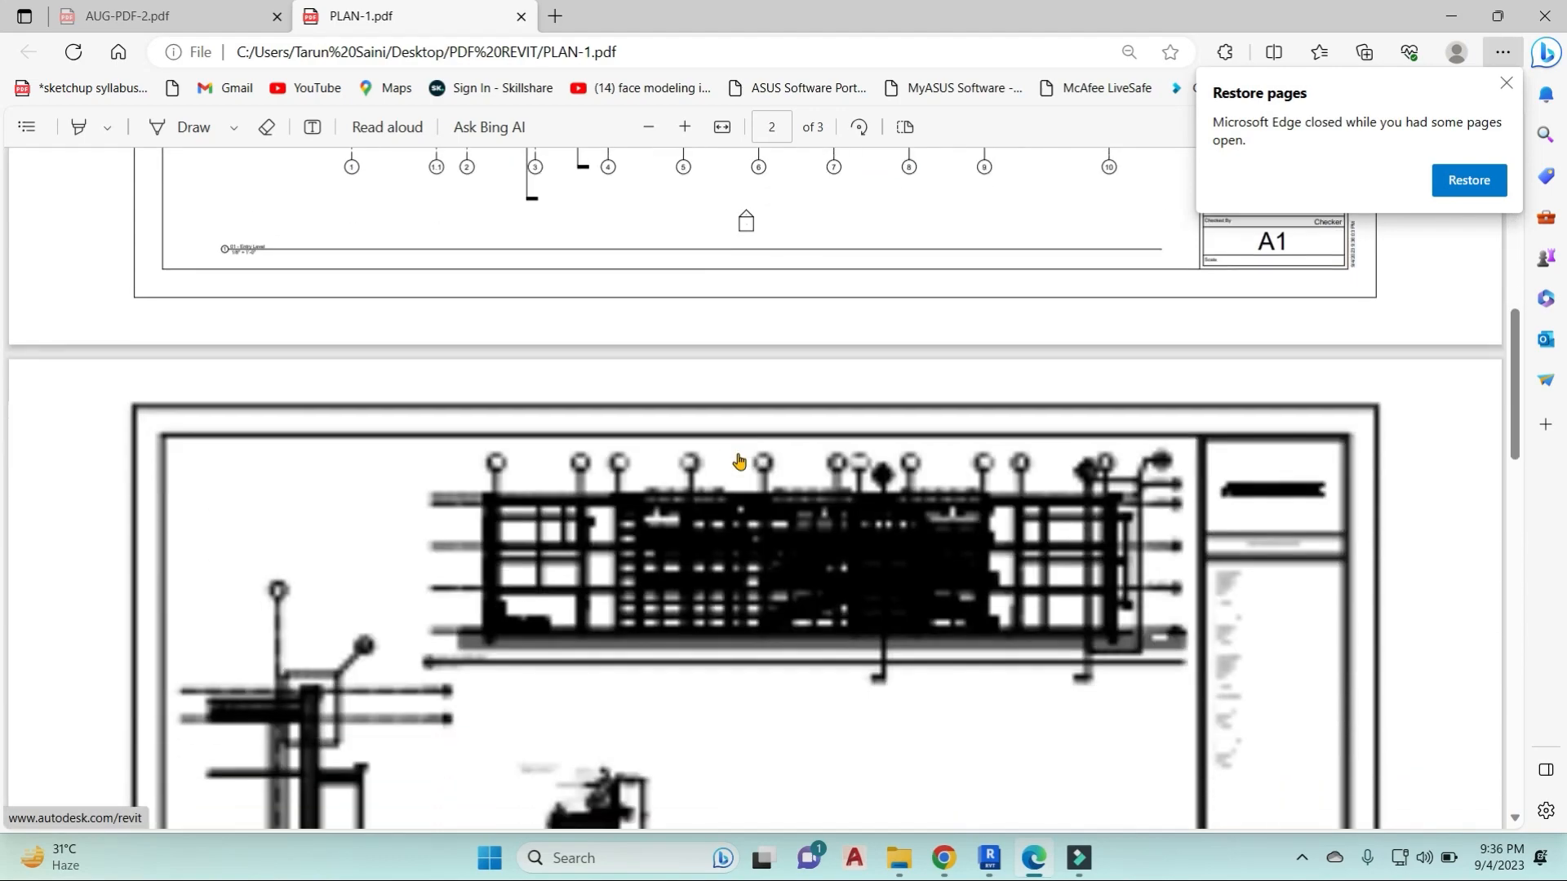
scroll(739, 462, down, 15)
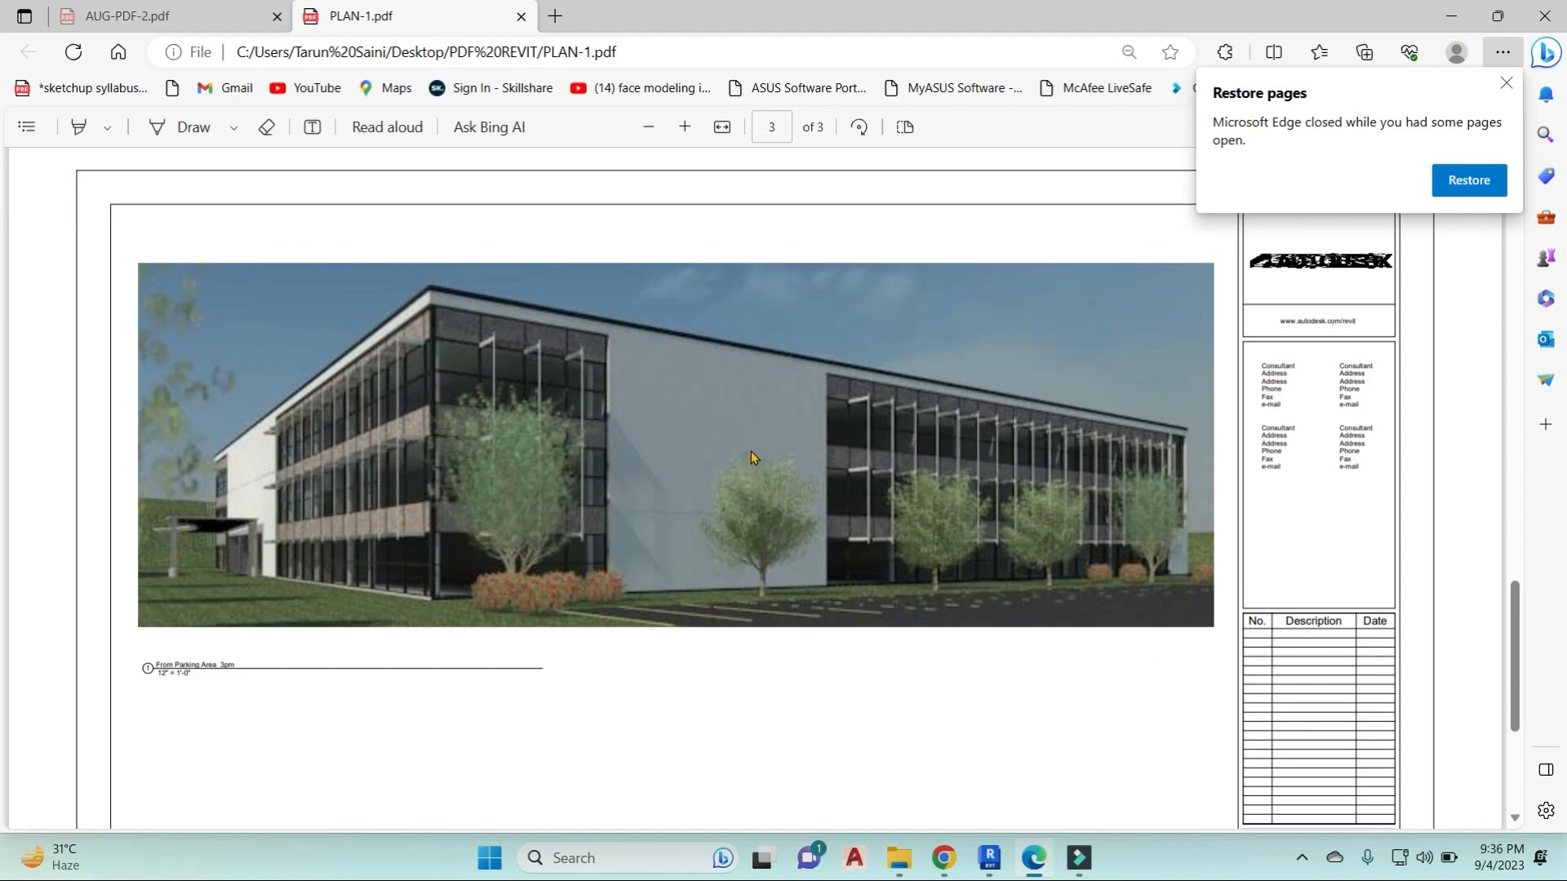
scroll(750, 454, up, 6)
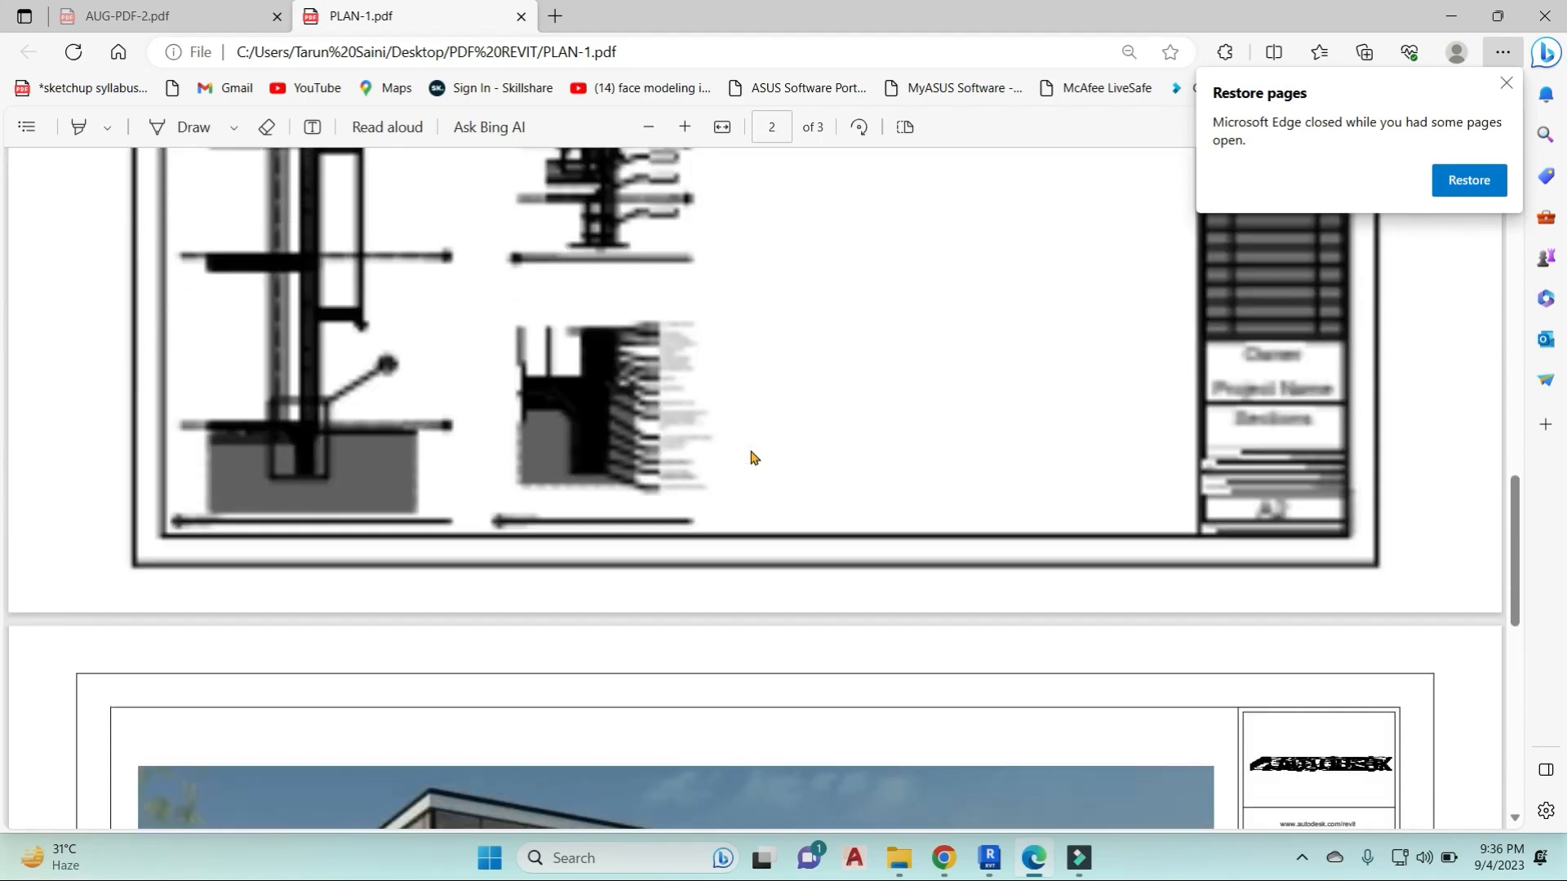
ctrl+scroll(572, 428, up, 5)
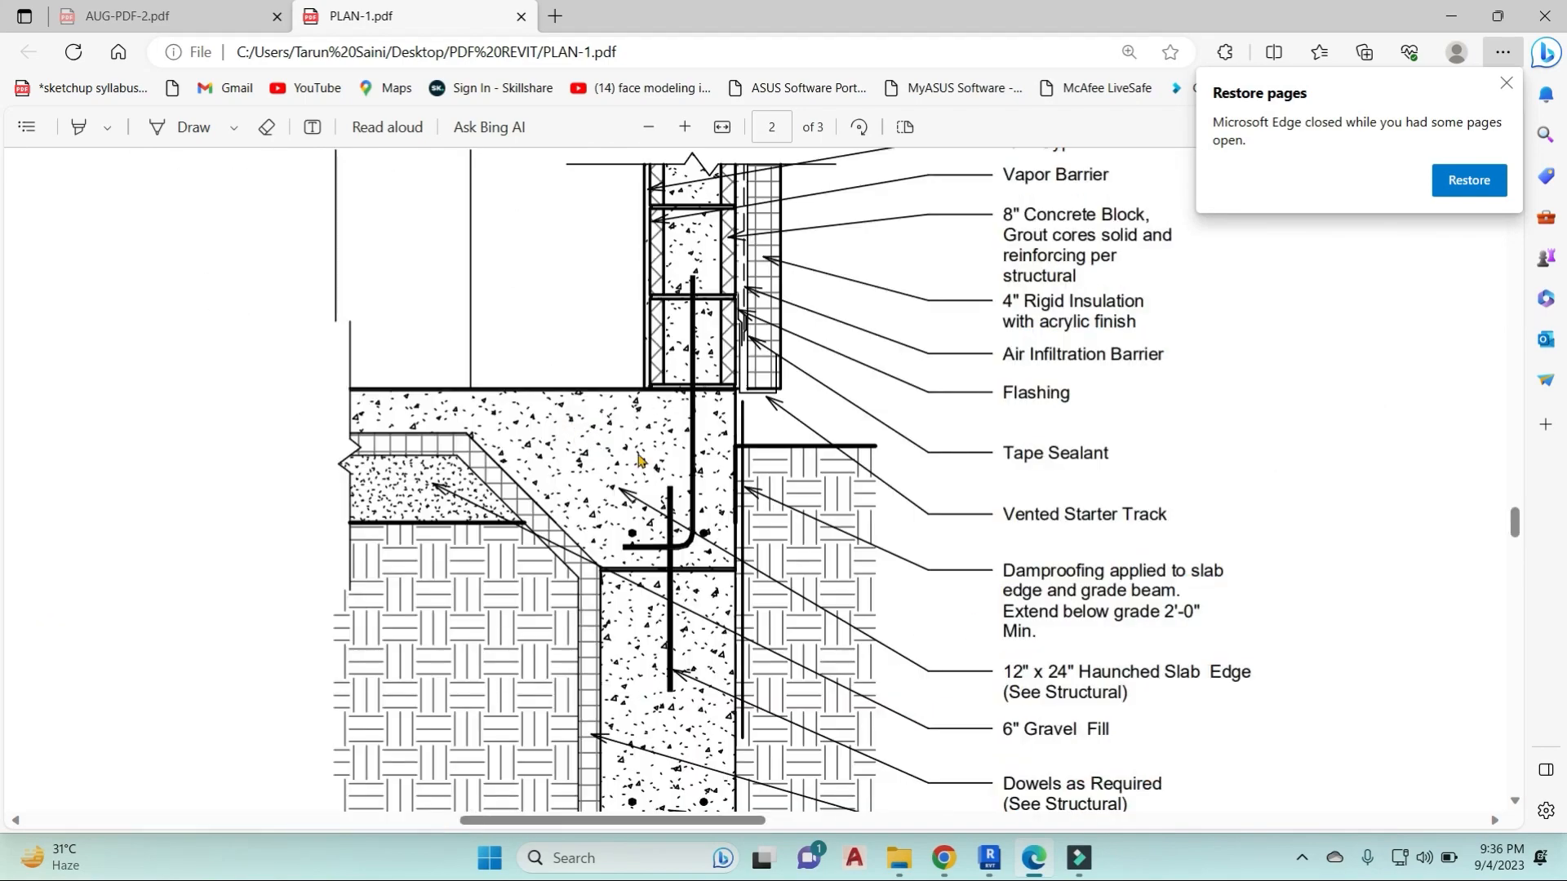
ctrl+scroll(755, 523, down, 5)
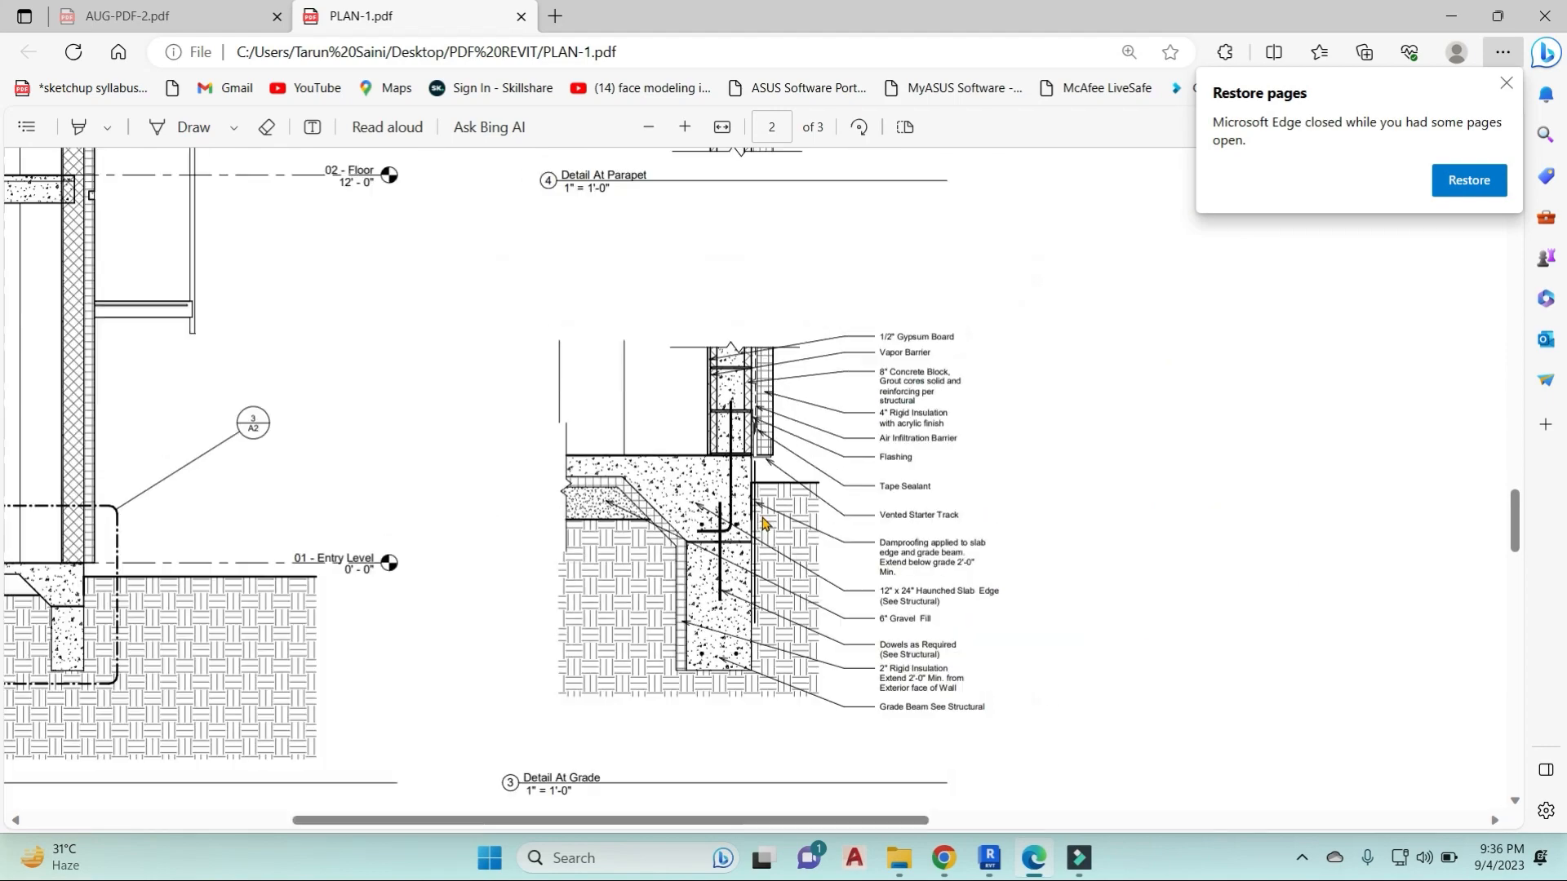
ctrl+scroll(689, 541, up, 4)
ctrl+scroll(689, 541, down, 3)
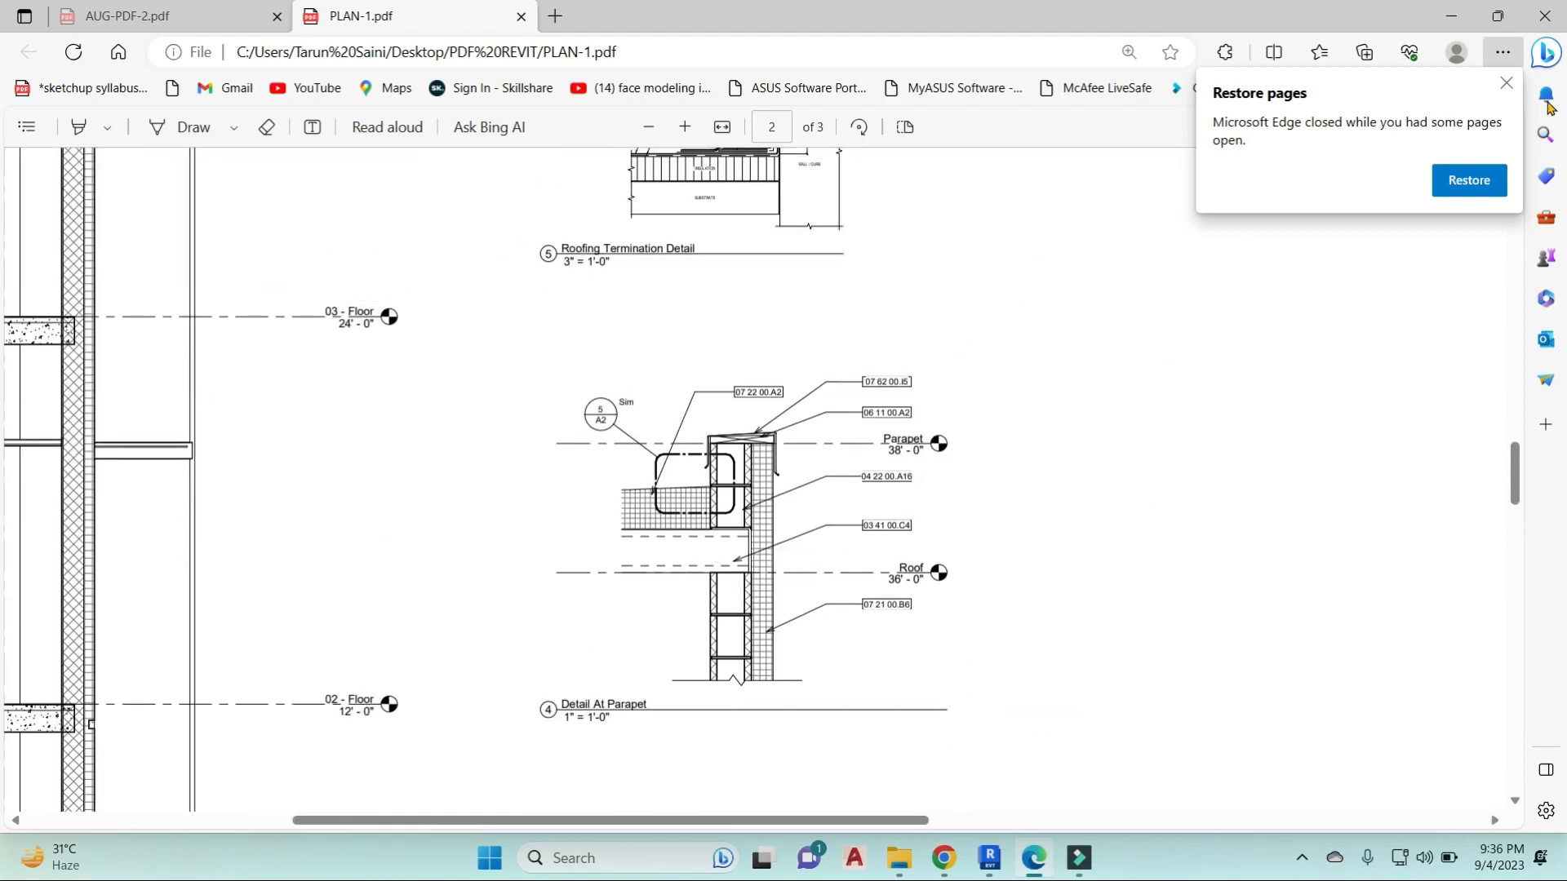
click(1451, 16)
click(1447, 15)
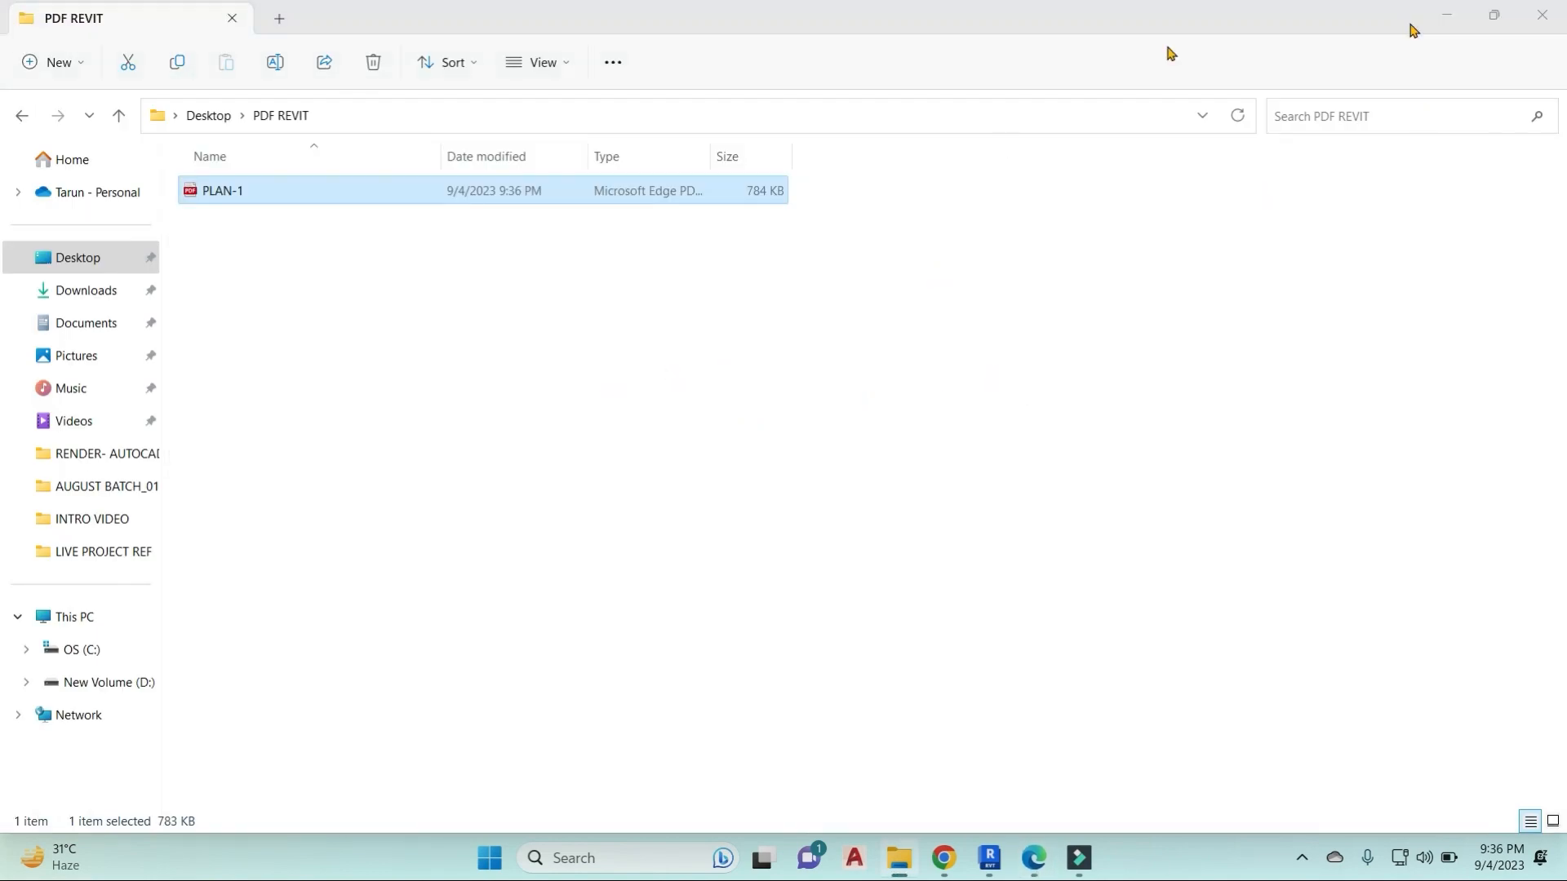
Reopen the print settings, set the print range to Current window, and preview sheet A2.
key(ctrl+p)
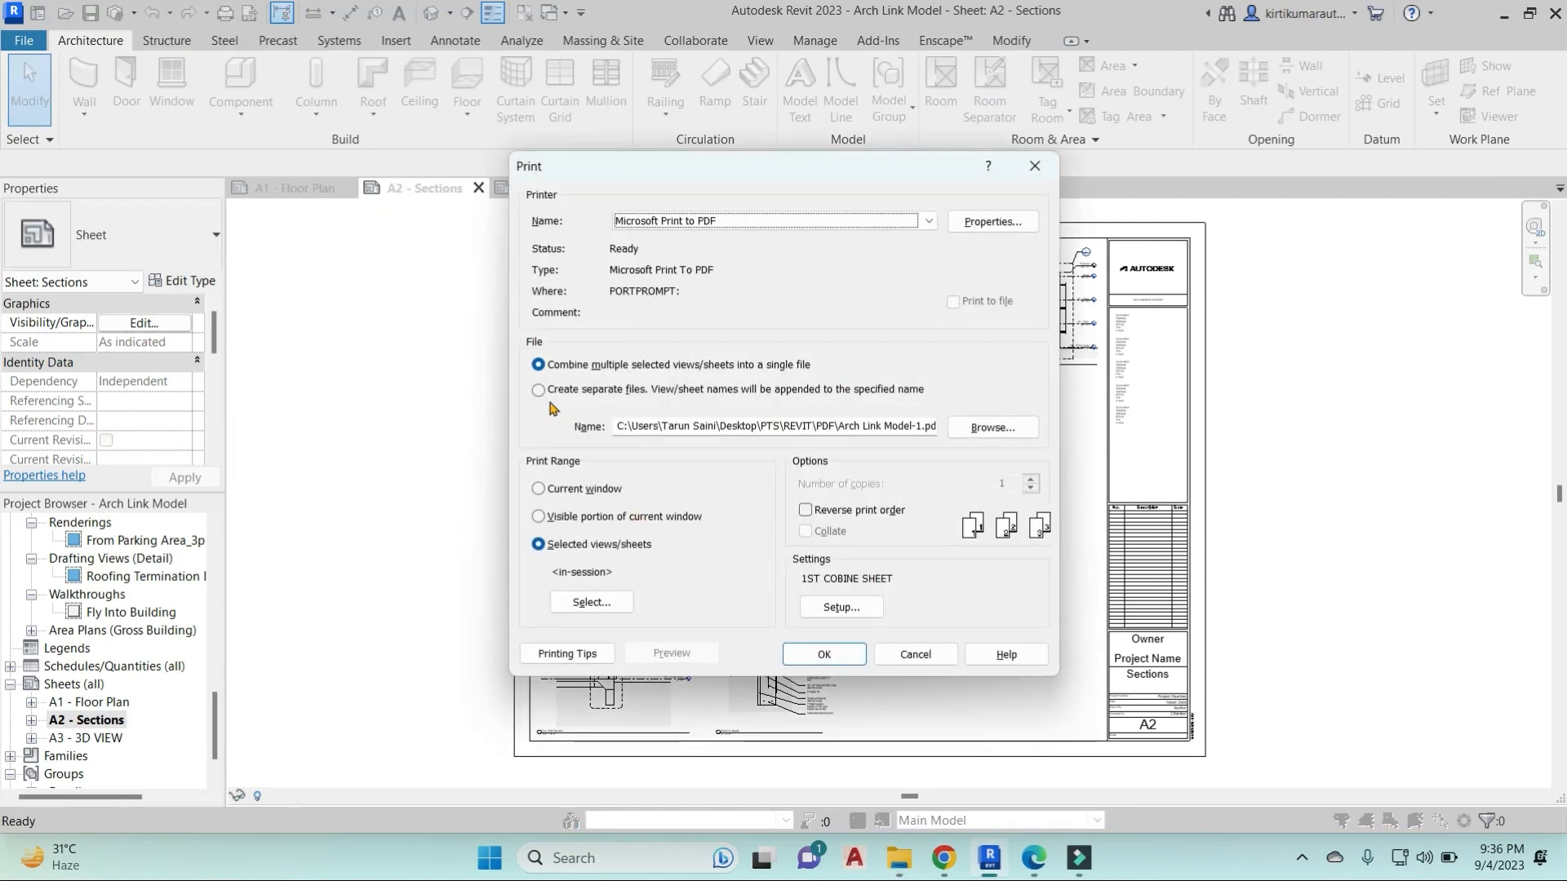
click(538, 390)
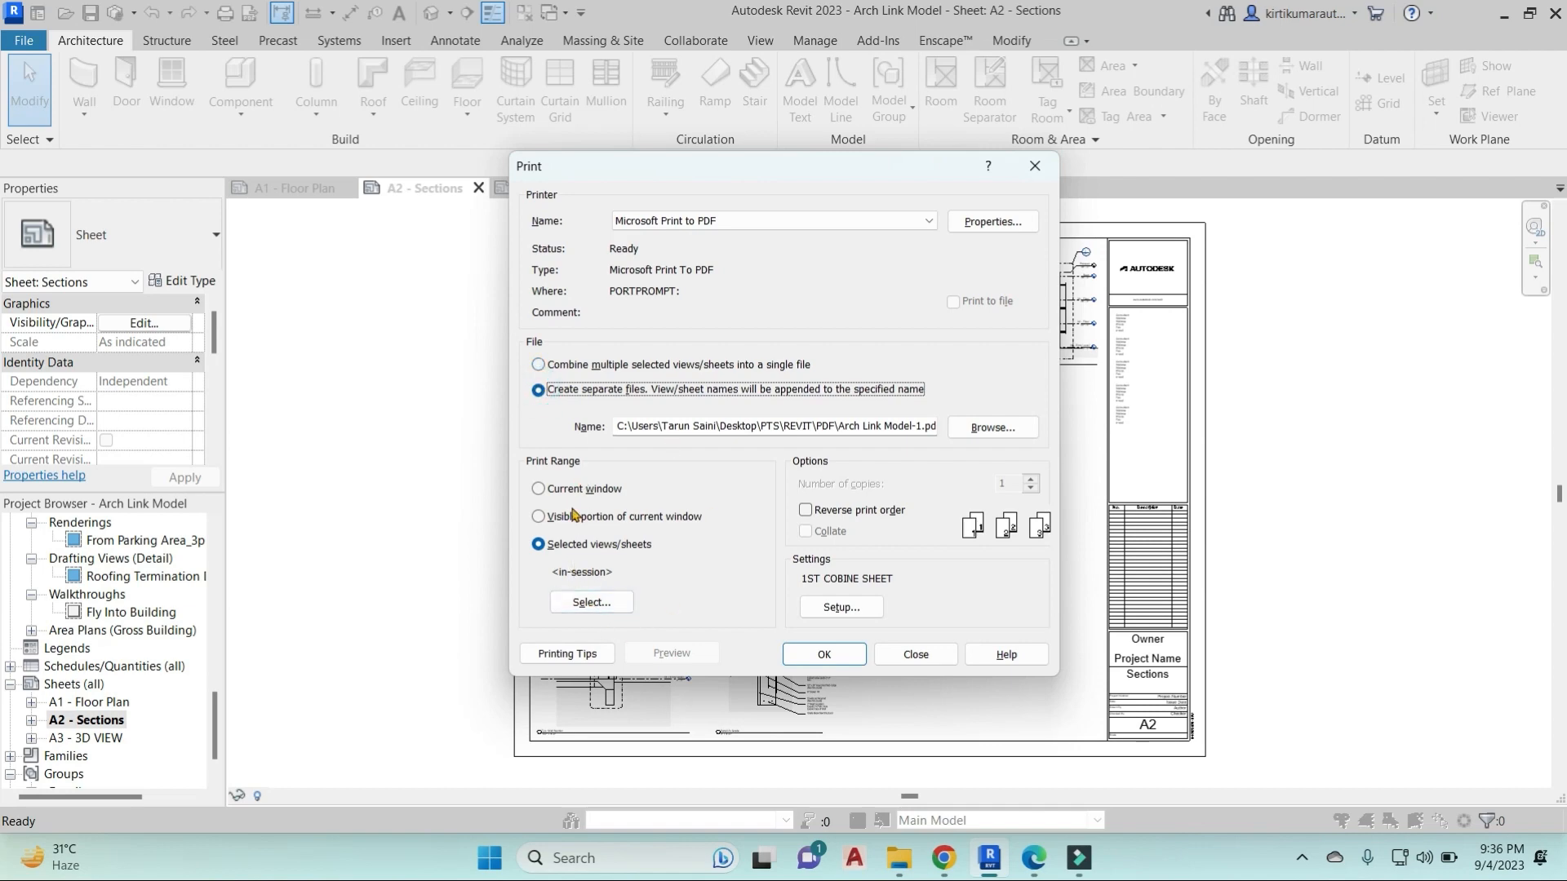
click(539, 489)
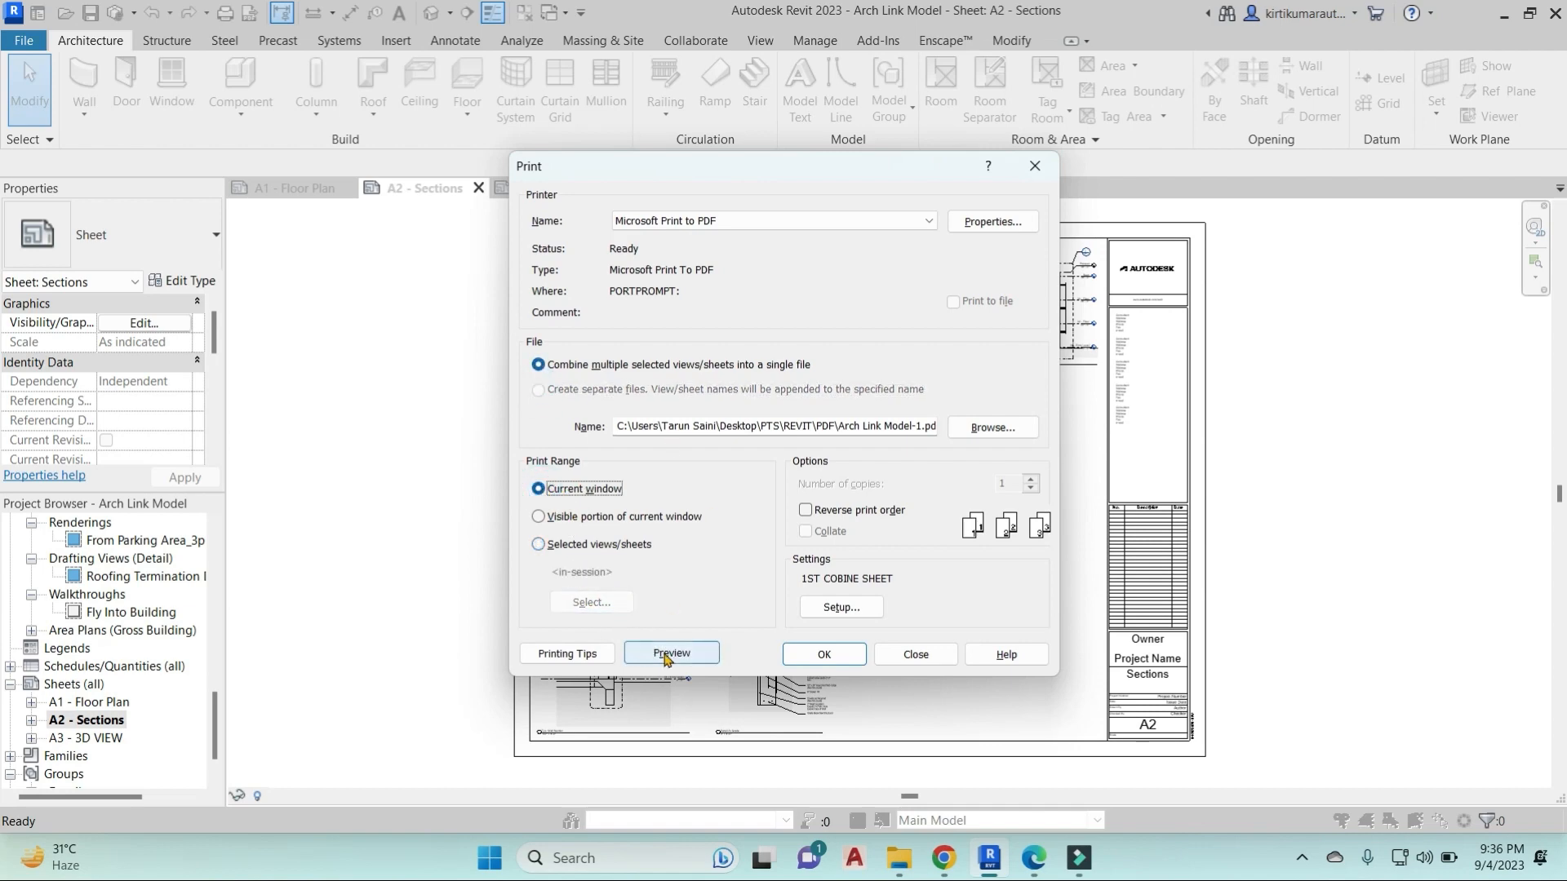
click(667, 652)
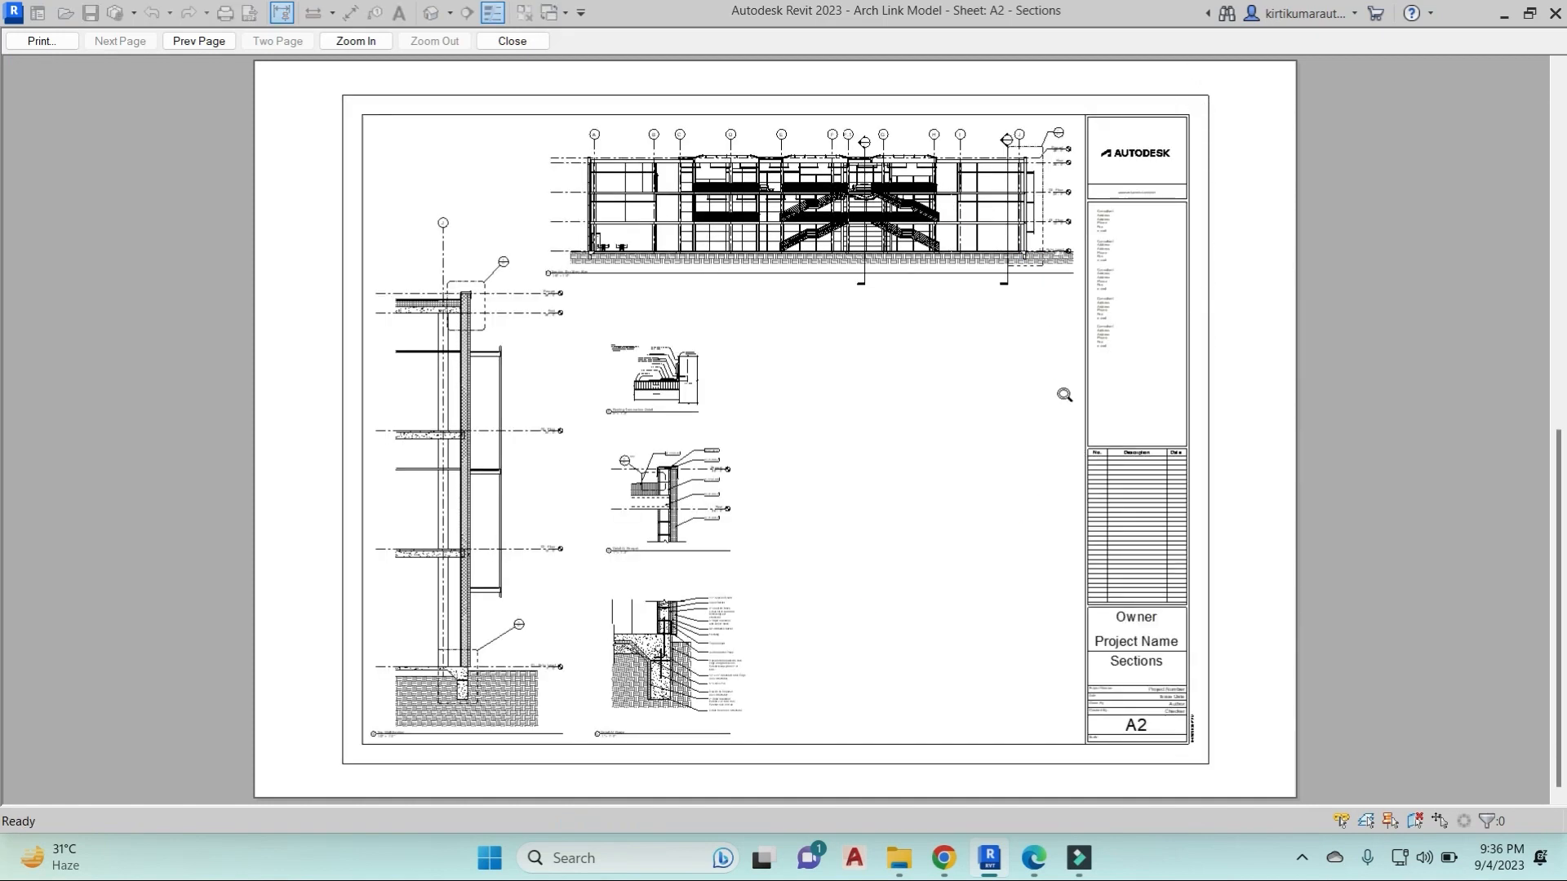
key(Escape)
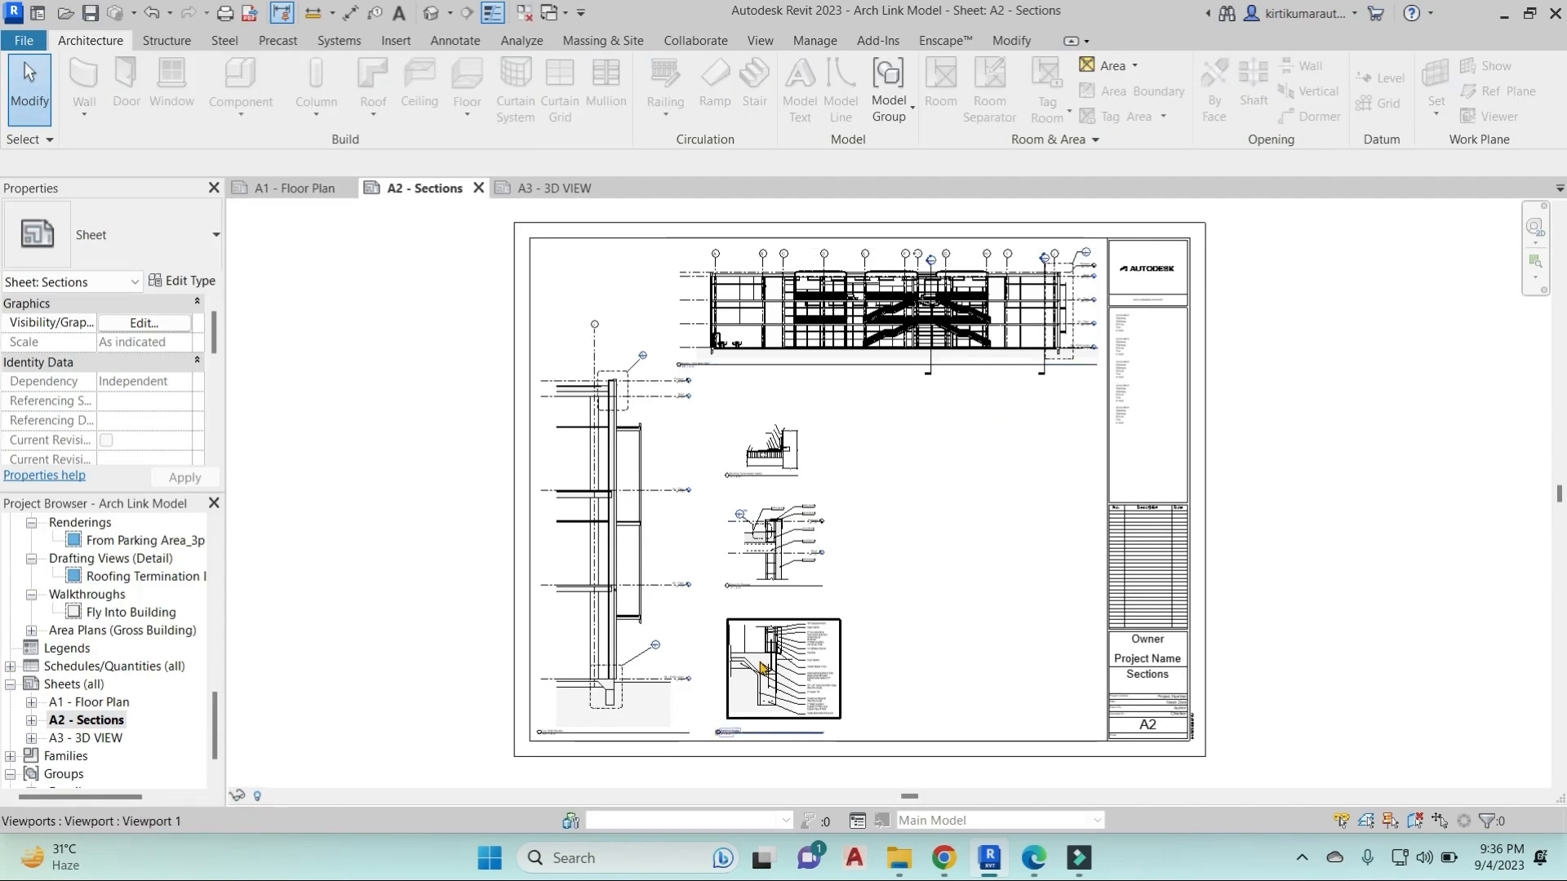
Set the print range to Visible portion of current window and preview how sheet A2 prints.
key(ctrl+p)
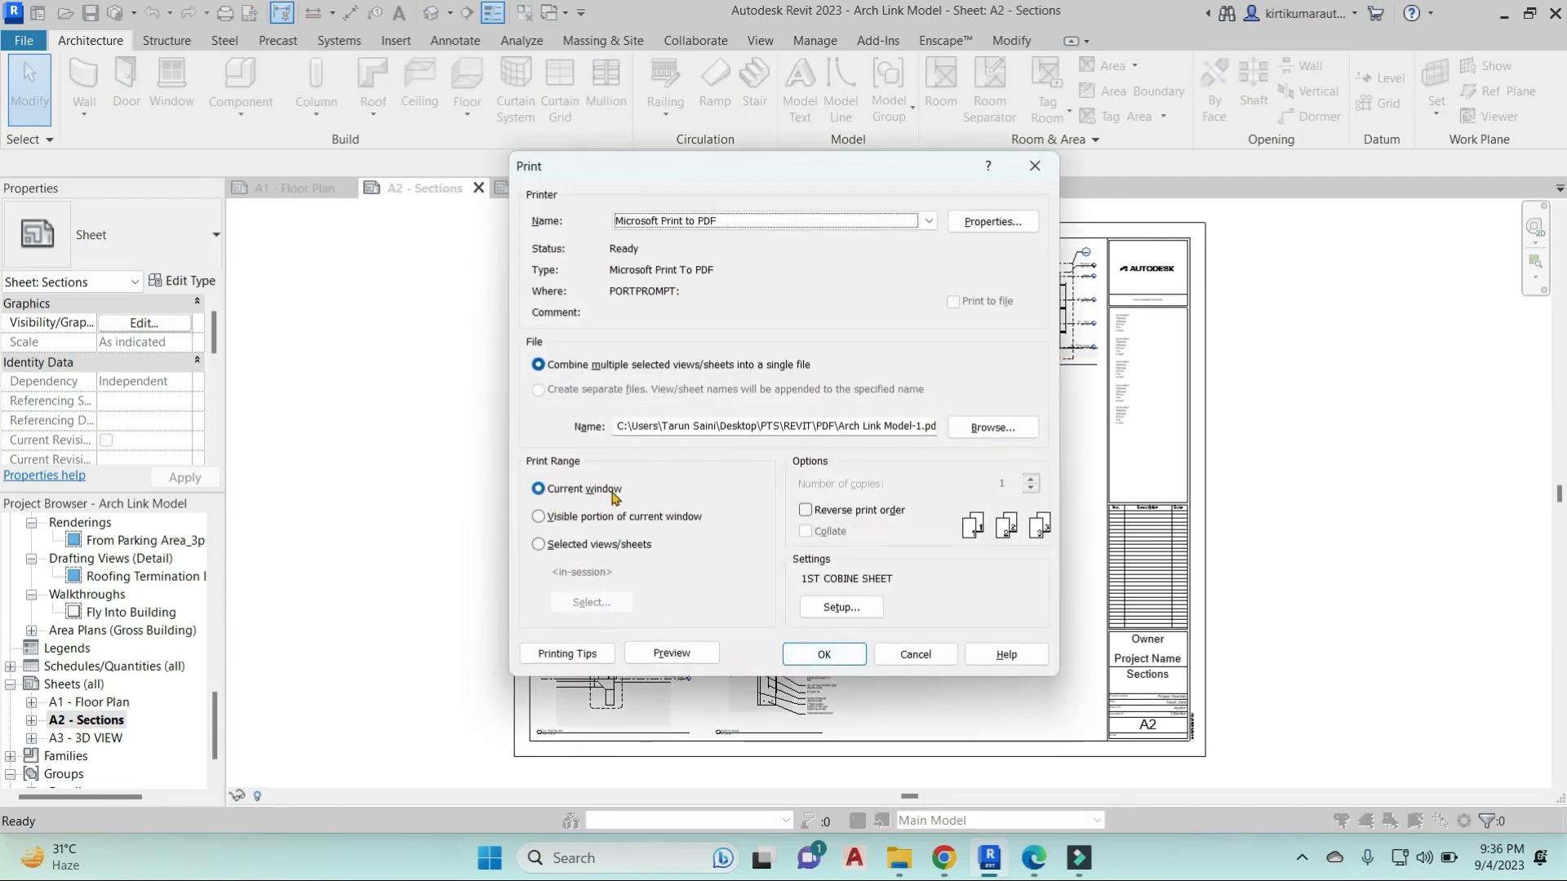
click(540, 517)
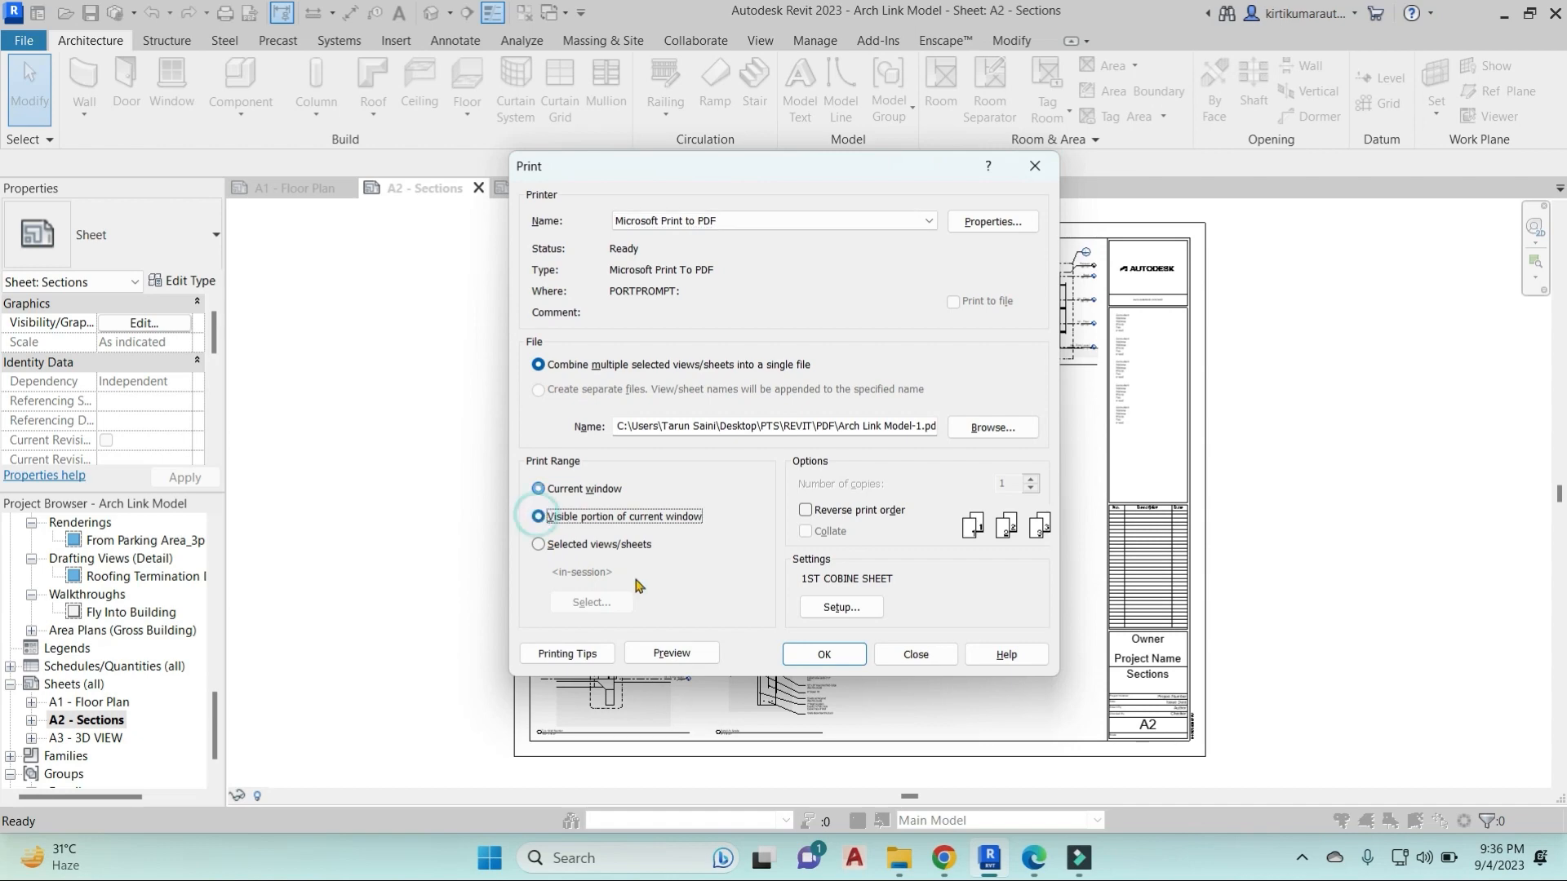
click(672, 654)
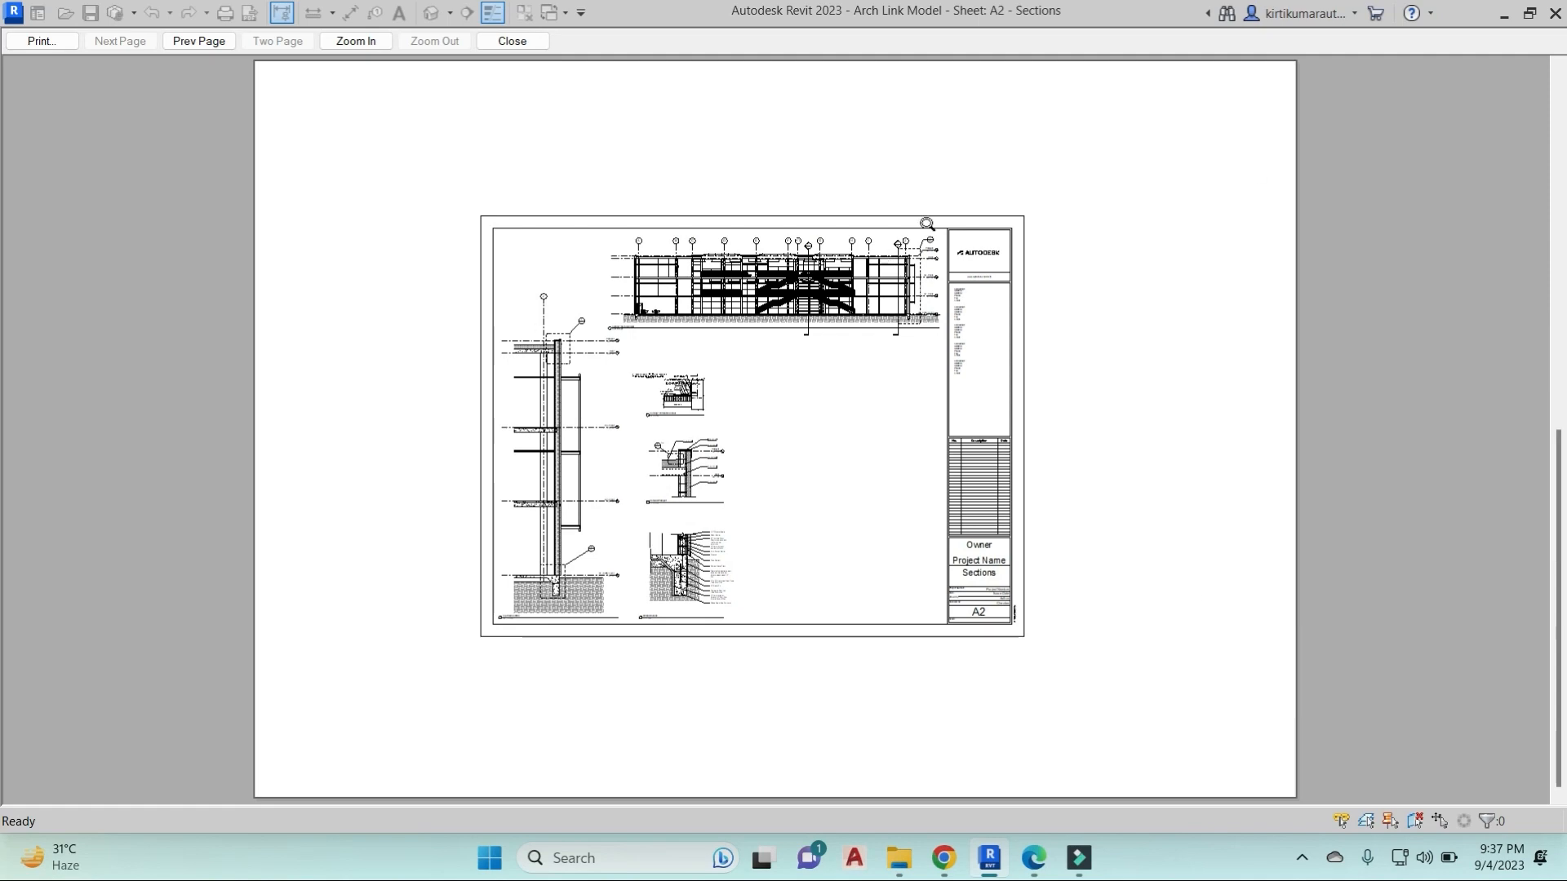
key(Escape)
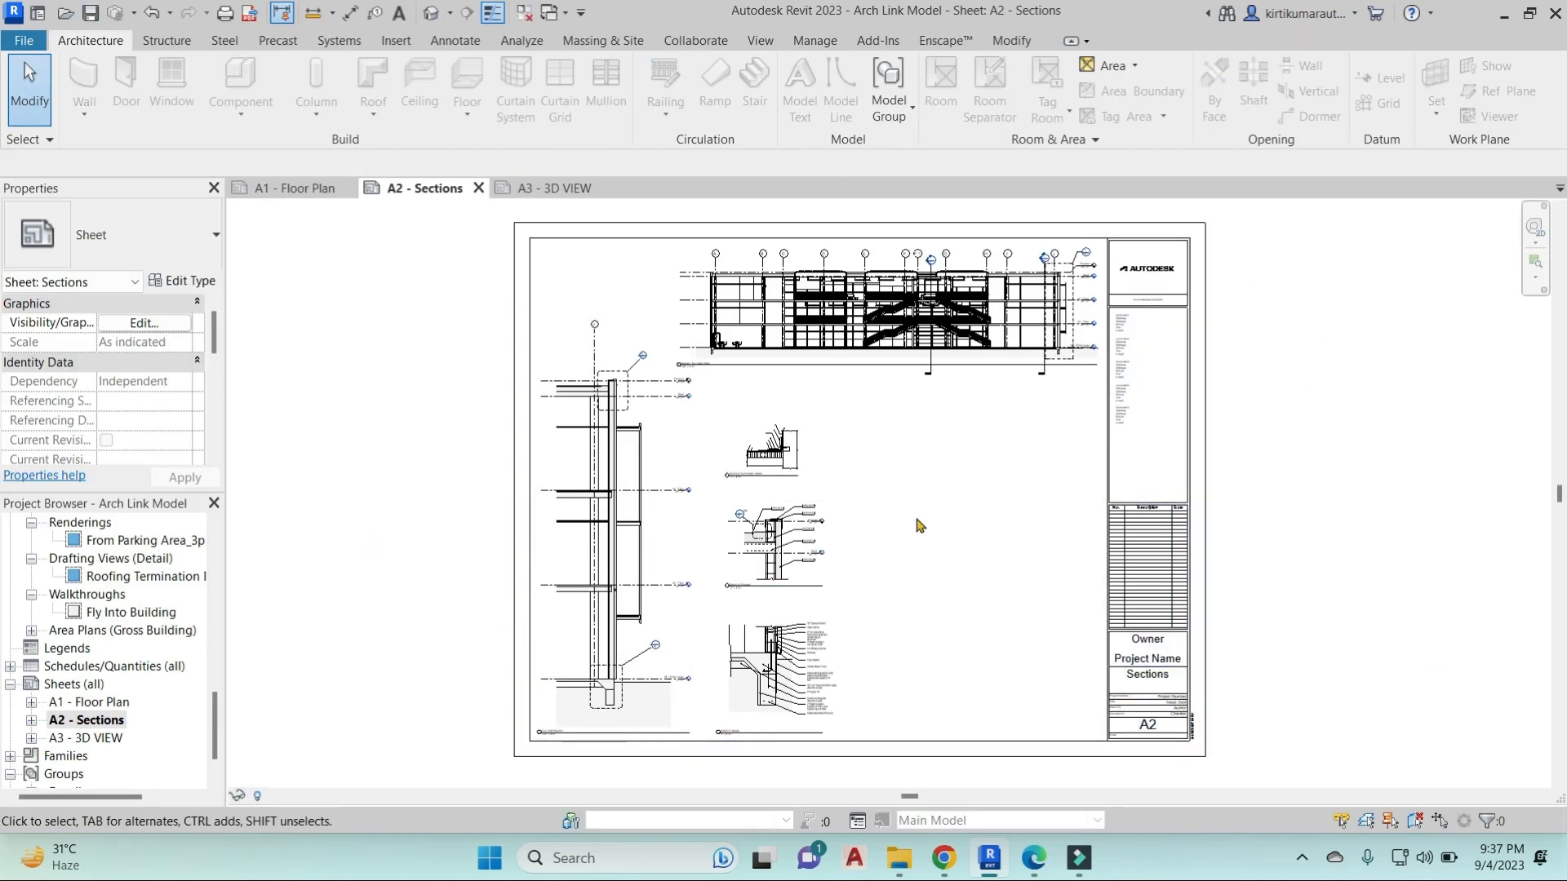
Reopen the print settings, set the print range to Selected views/sheets, and create a new print set named SHEET-2.
key(ctrl+p)
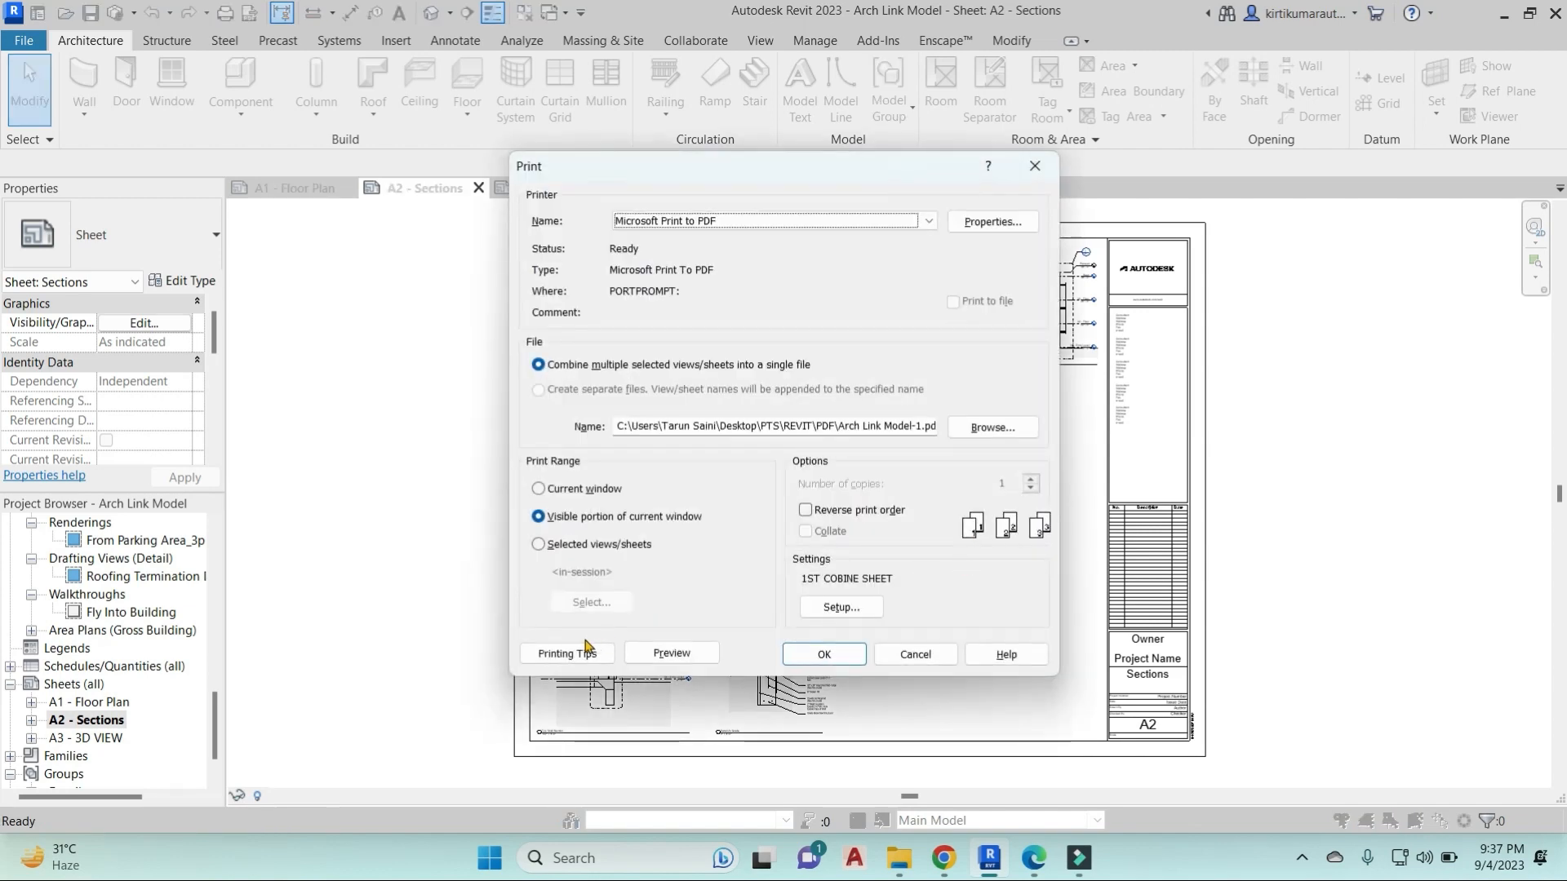
click(539, 544)
click(589, 602)
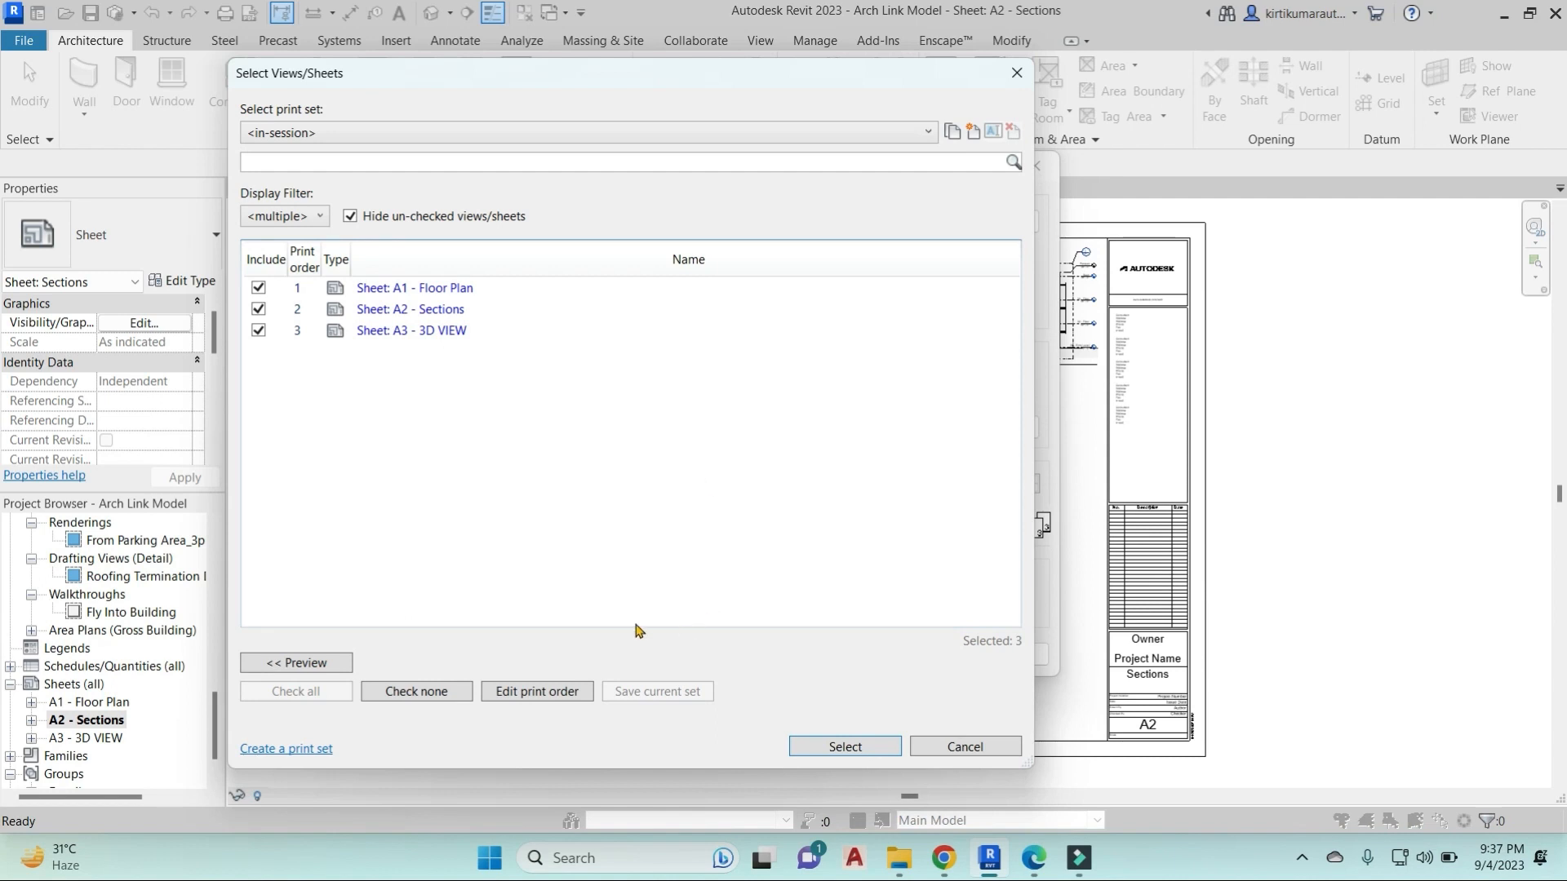
click(971, 131)
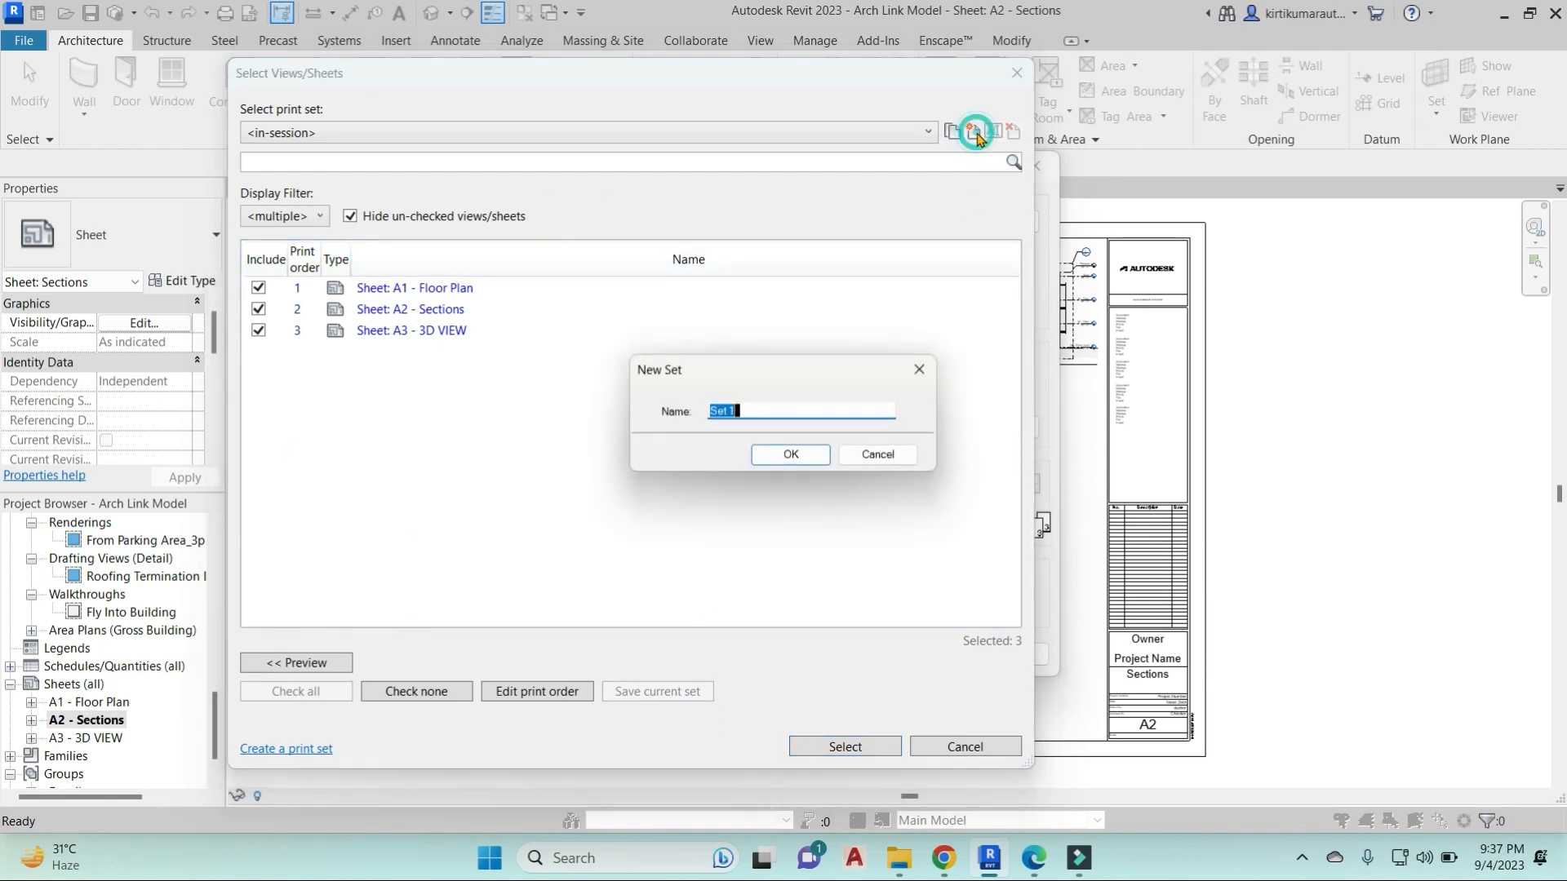
drag(763, 411, 667, 421)
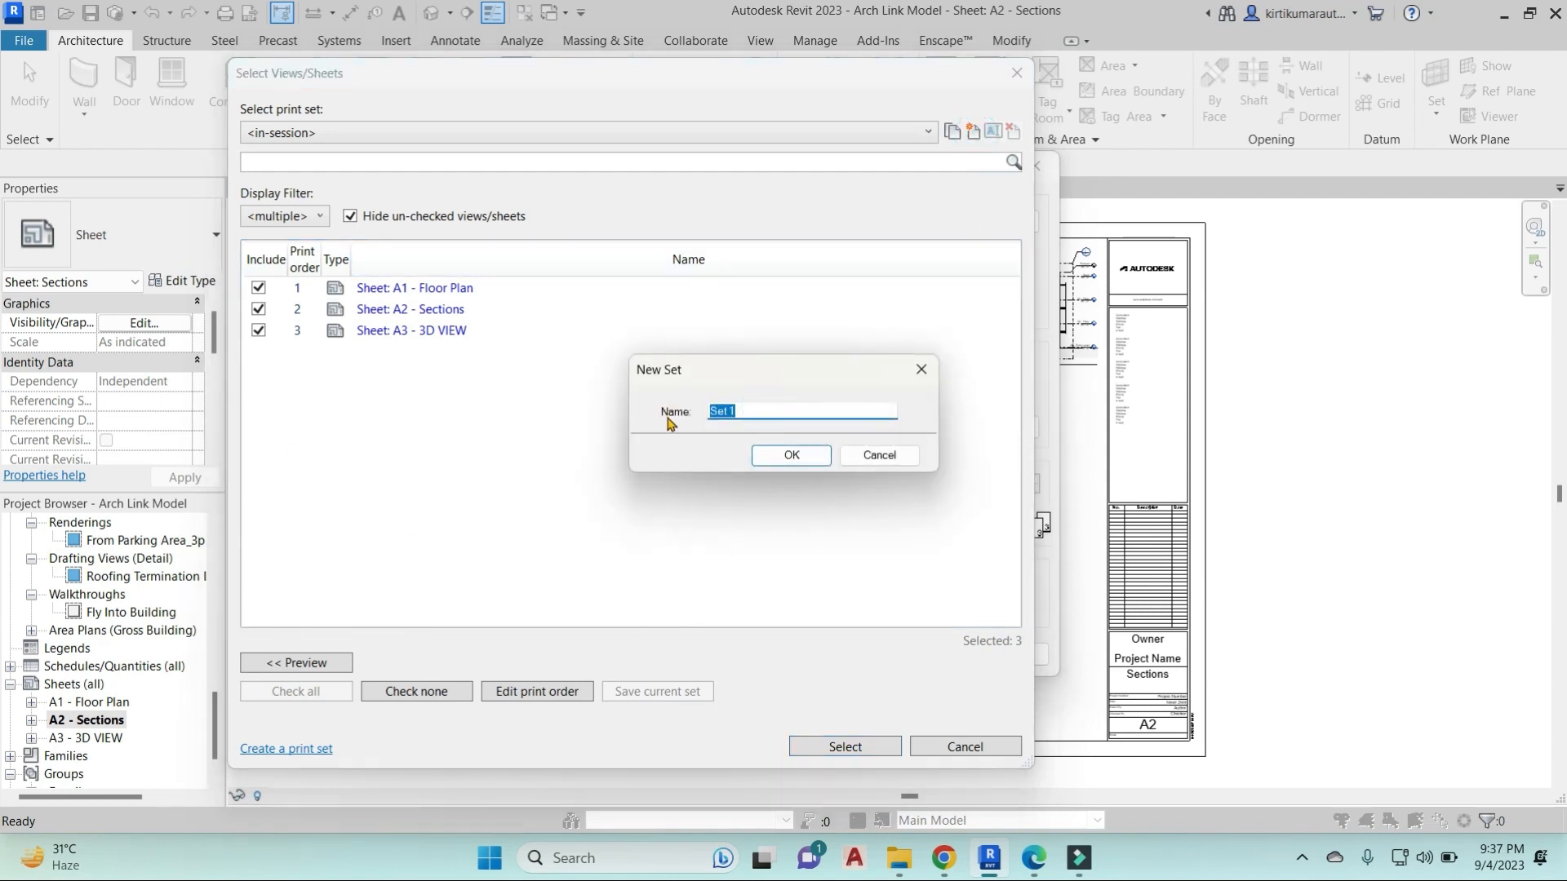
text(SHEET-2)
click(763, 454)
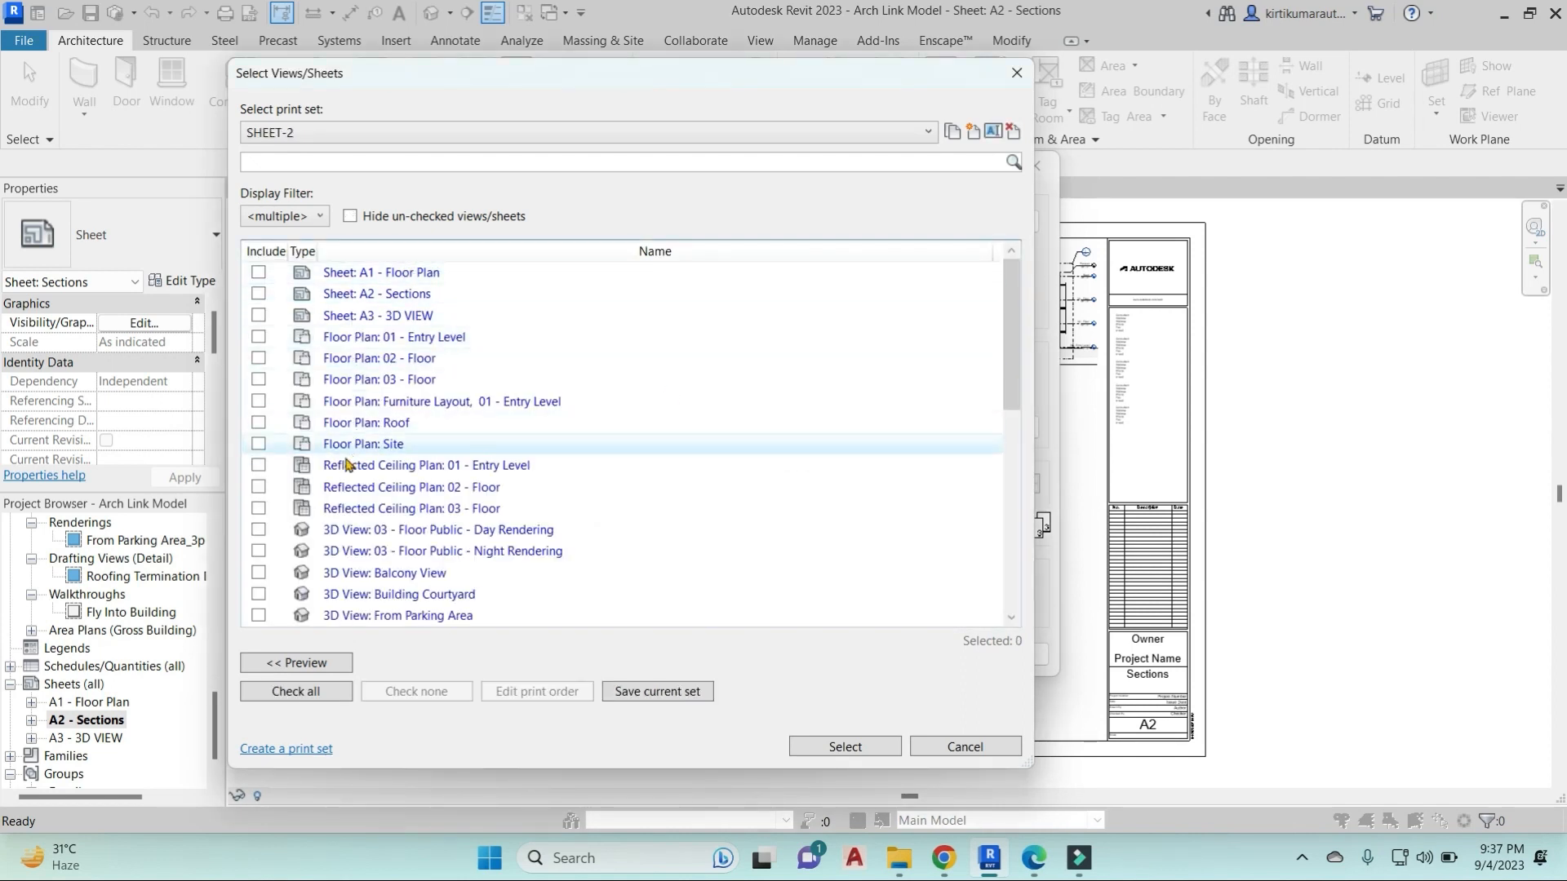
Save sheets A1, A2 and A3 in the SHEET-2 print set for future sessions and choose to create separate output files.
scroll(335, 462, down, 4)
scroll(334, 462, down, 3)
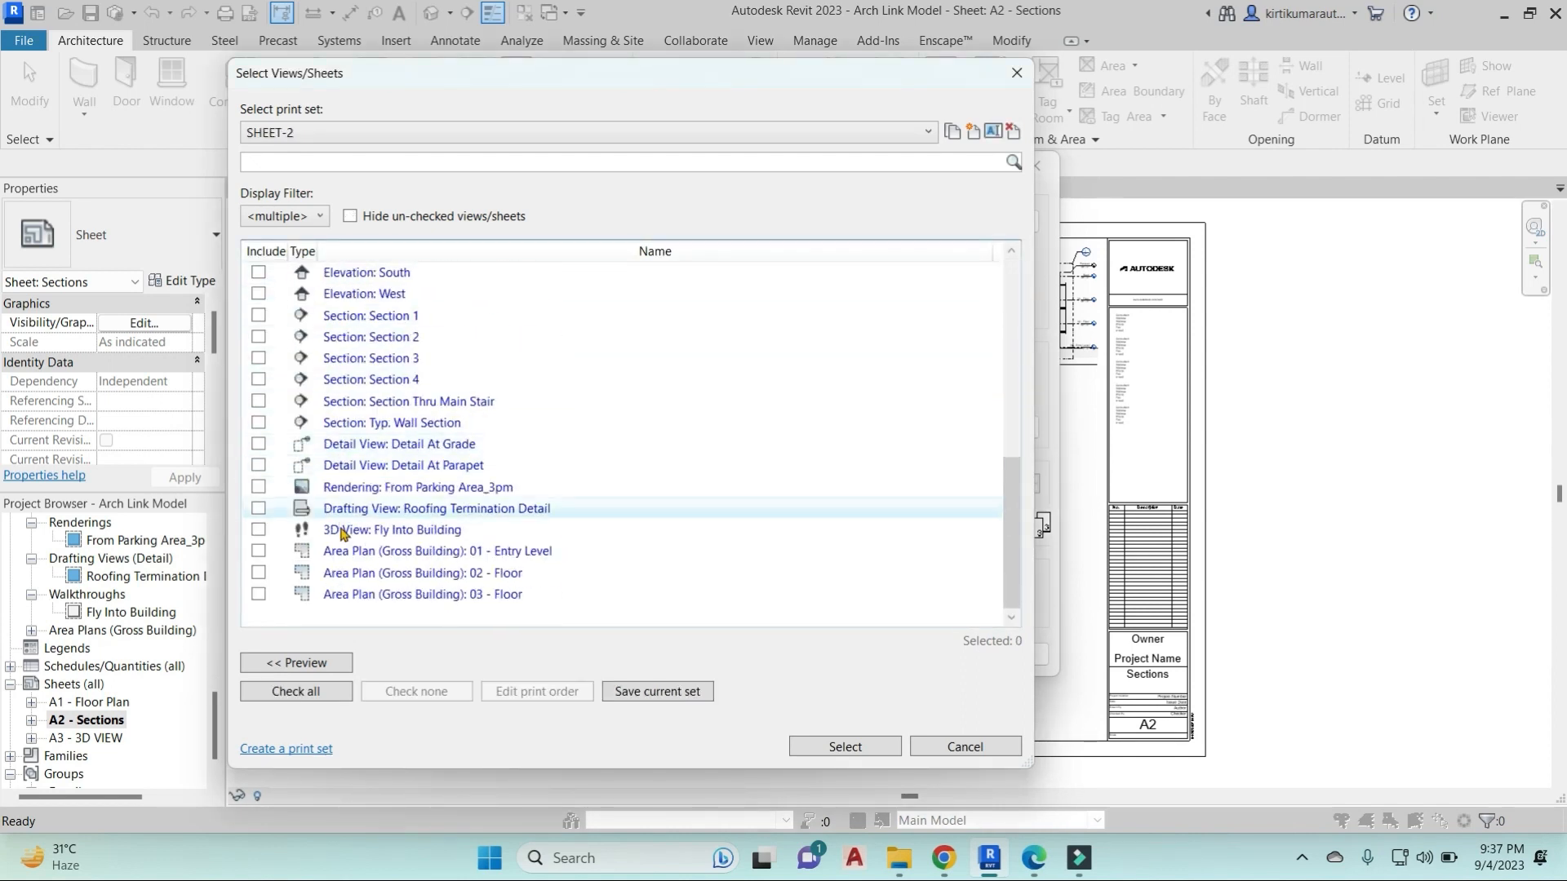
scroll(310, 463, up, 3)
scroll(302, 463, down, 3)
scroll(308, 510, up, 6)
scroll(308, 511, down, 6)
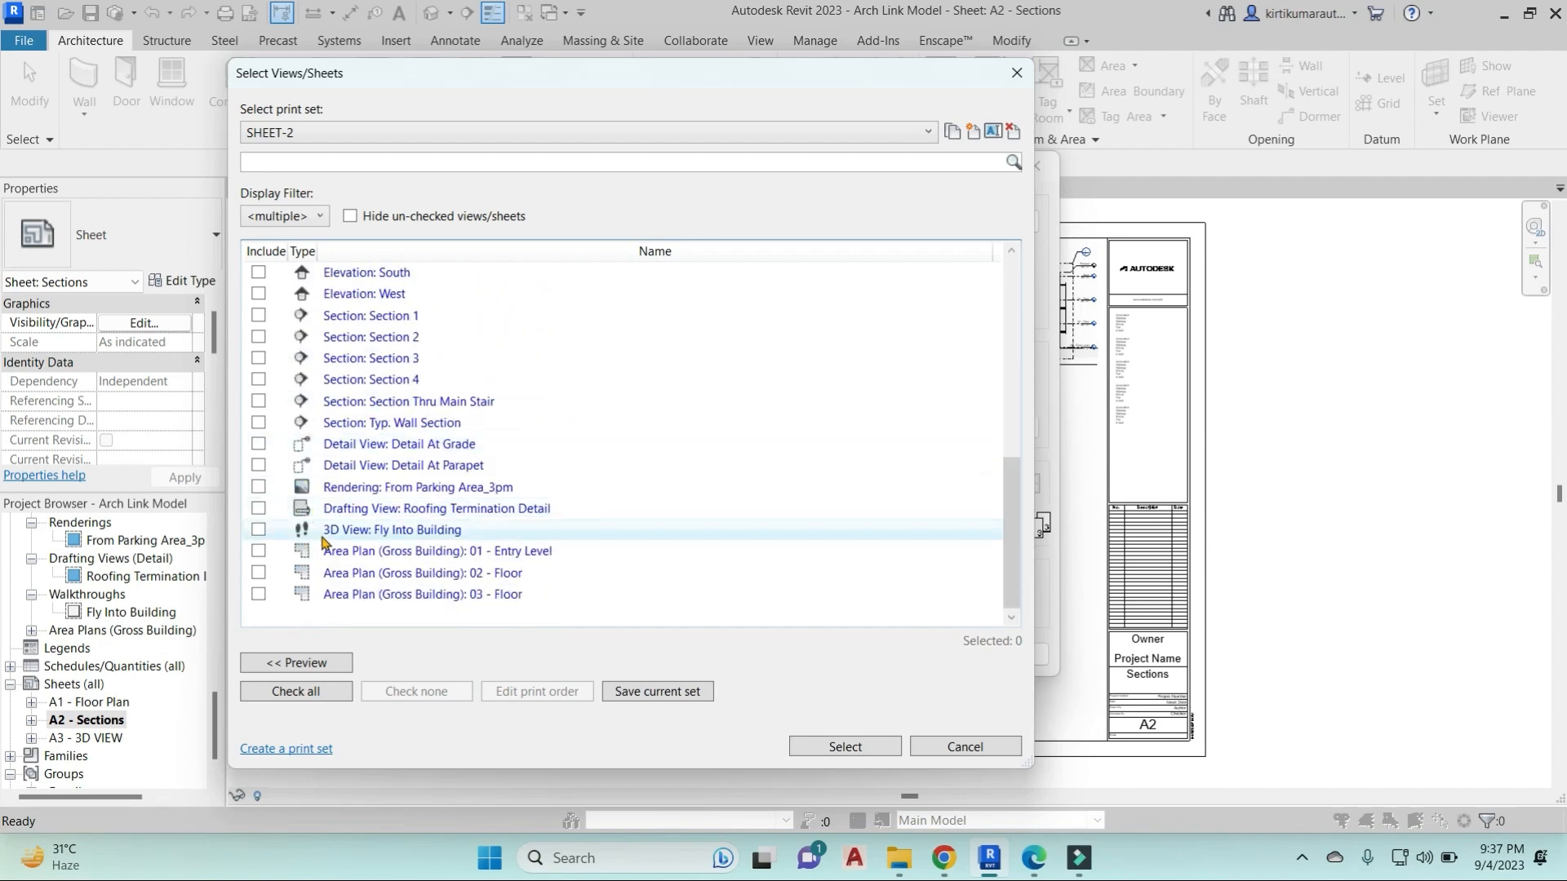
scroll(319, 514, up, 7)
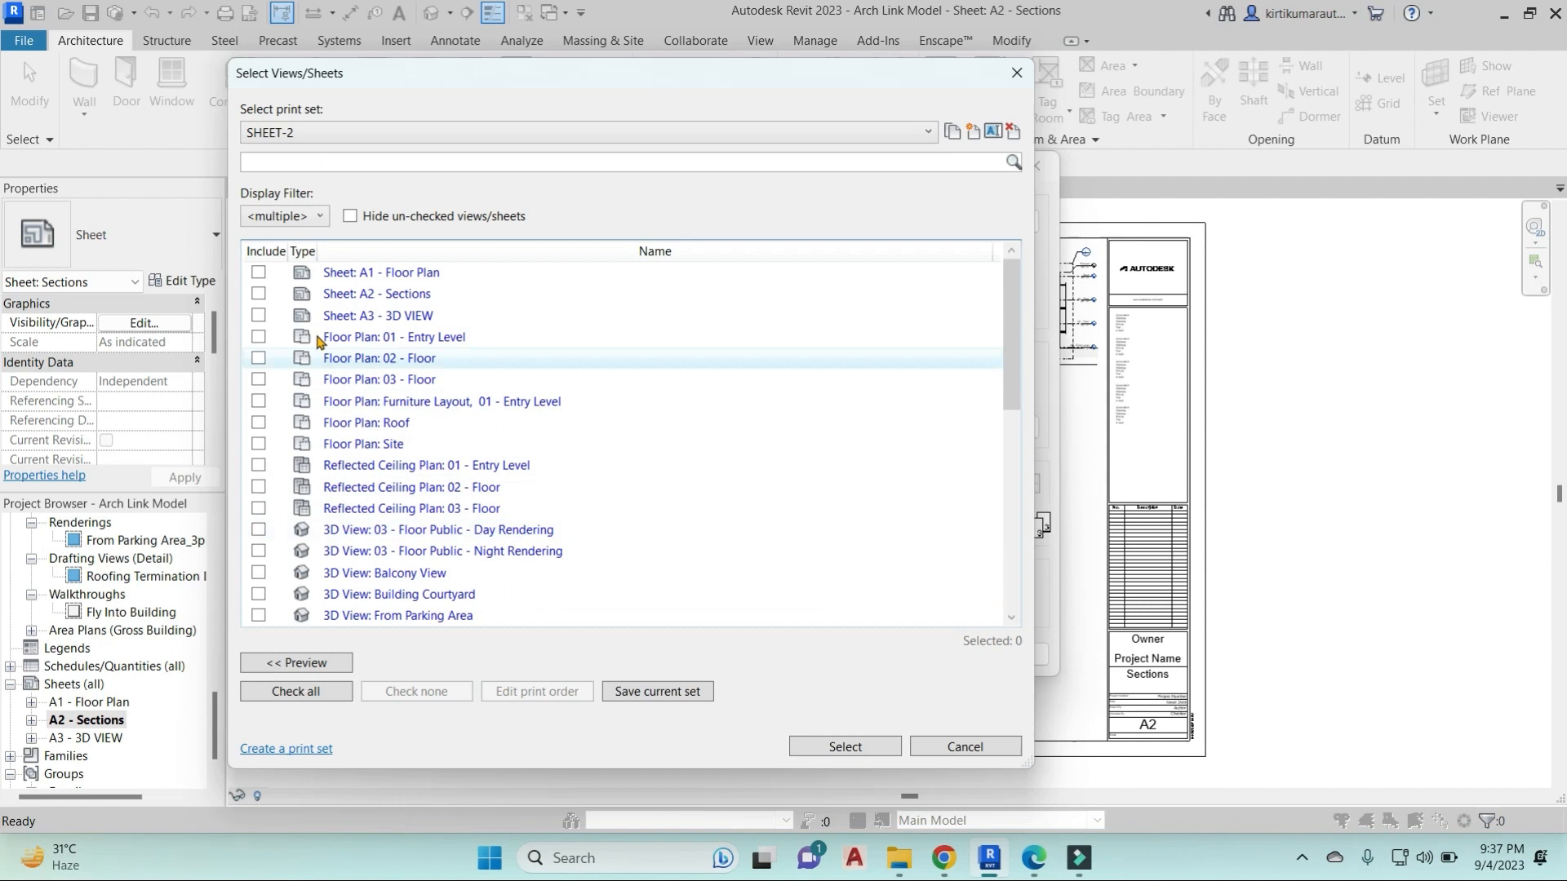
click(259, 294)
click(259, 273)
click(258, 315)
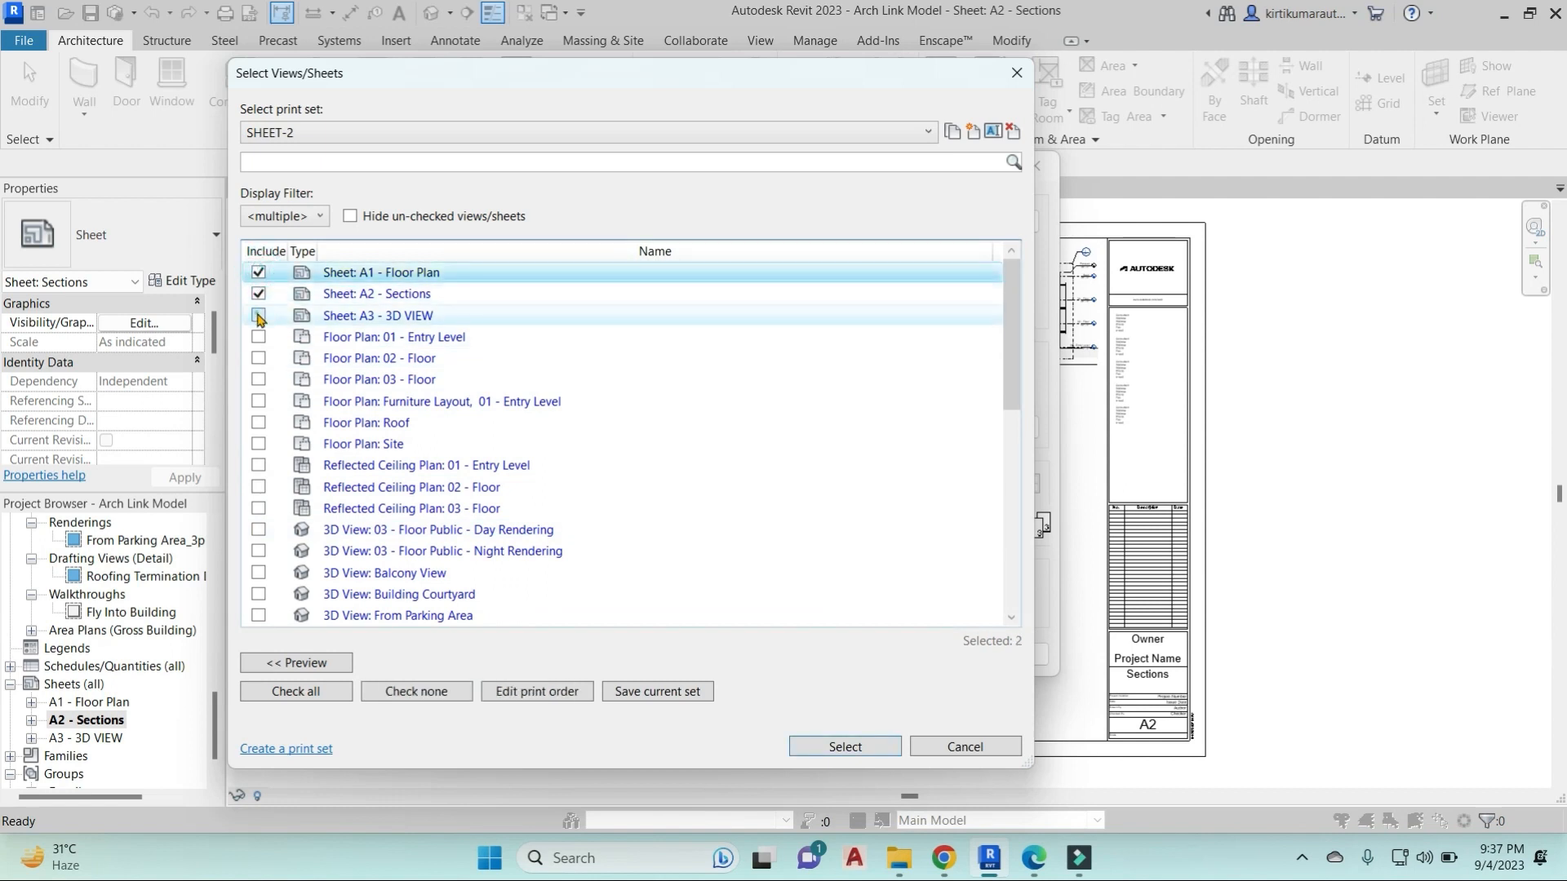
click(847, 748)
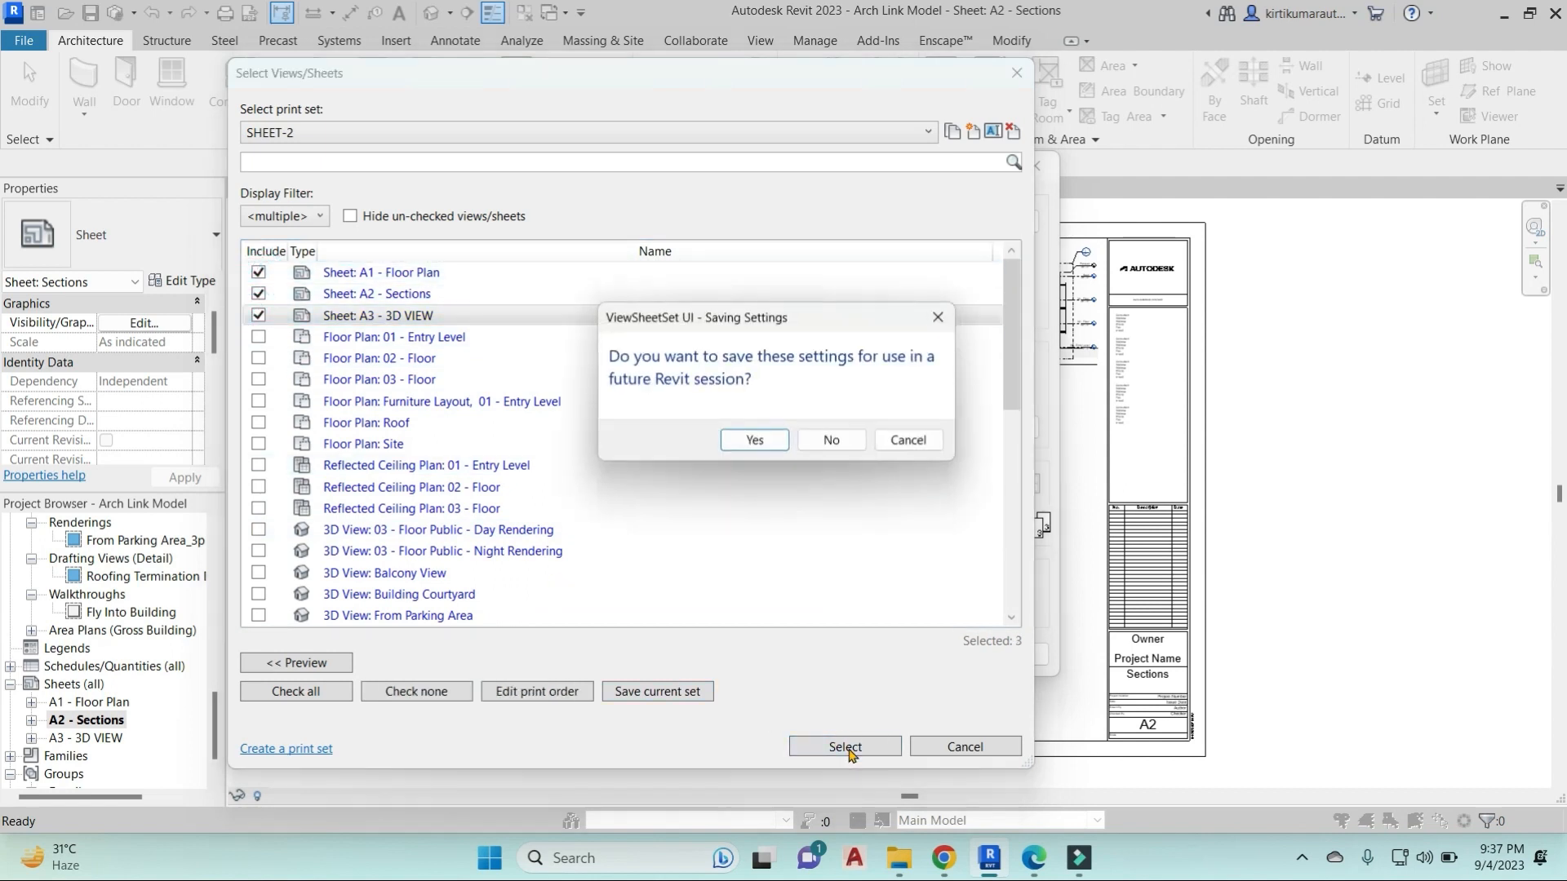
click(759, 440)
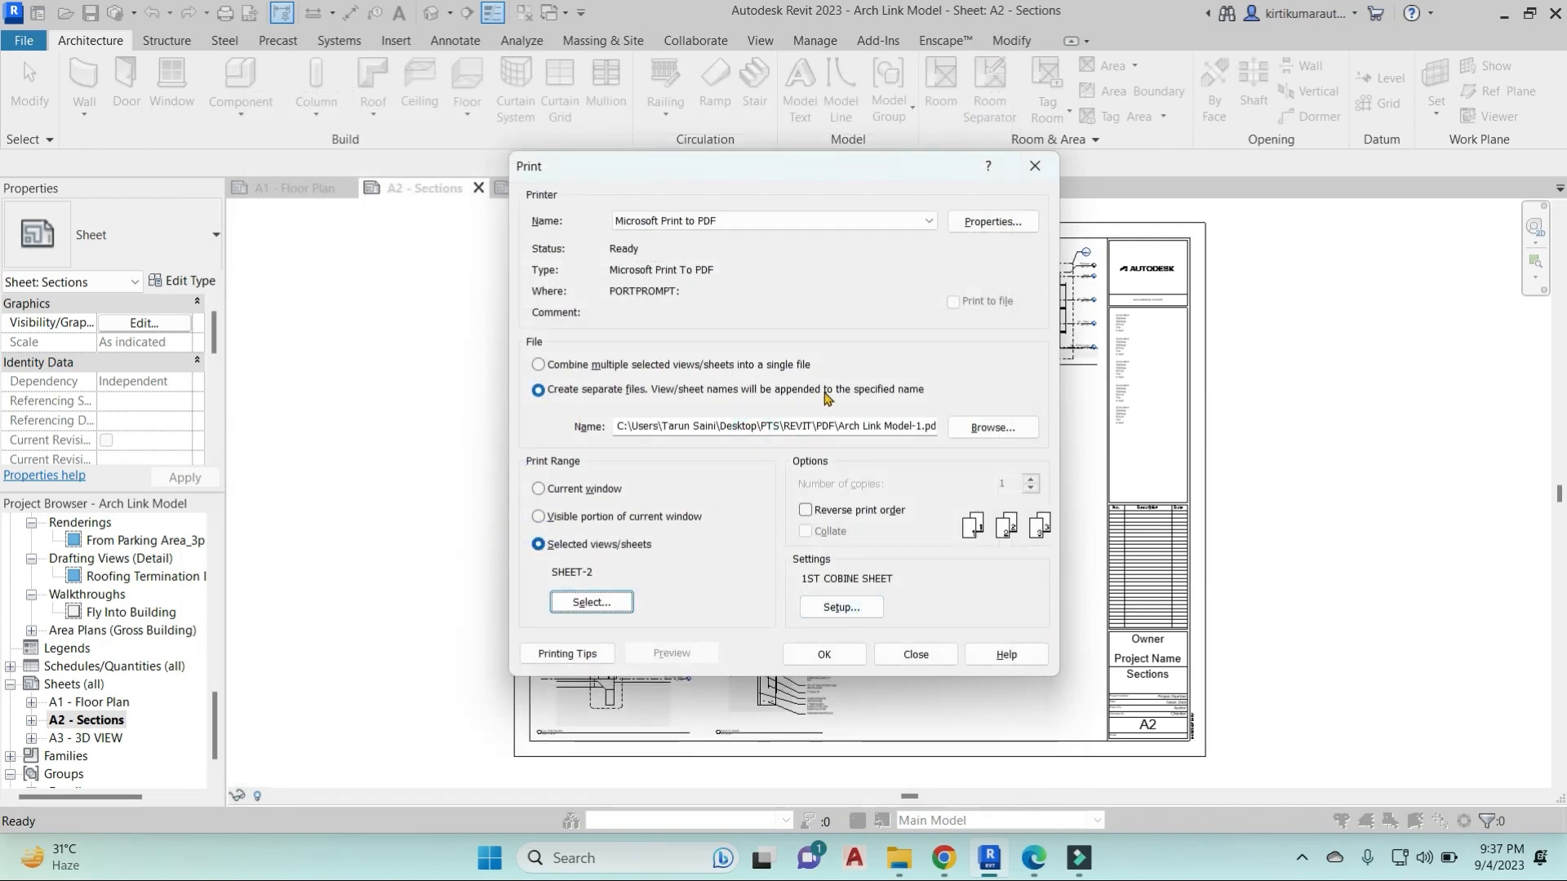
Review the print setup's paper size, zoom and hidden line options, and confirm it with Fit to page and Vector Processing.
click(842, 607)
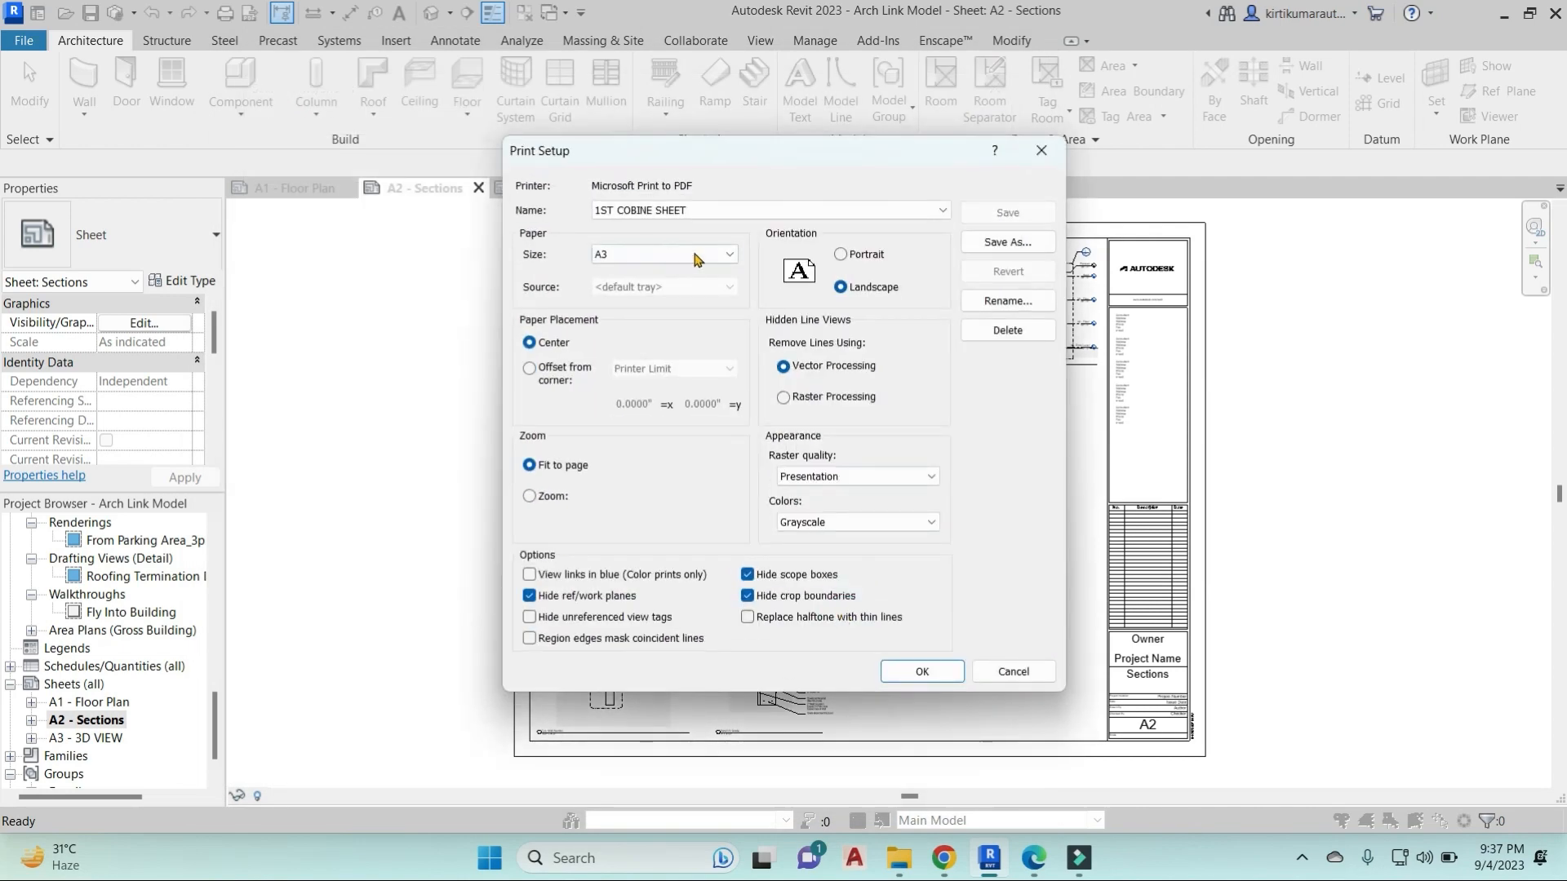
click(723, 256)
click(725, 255)
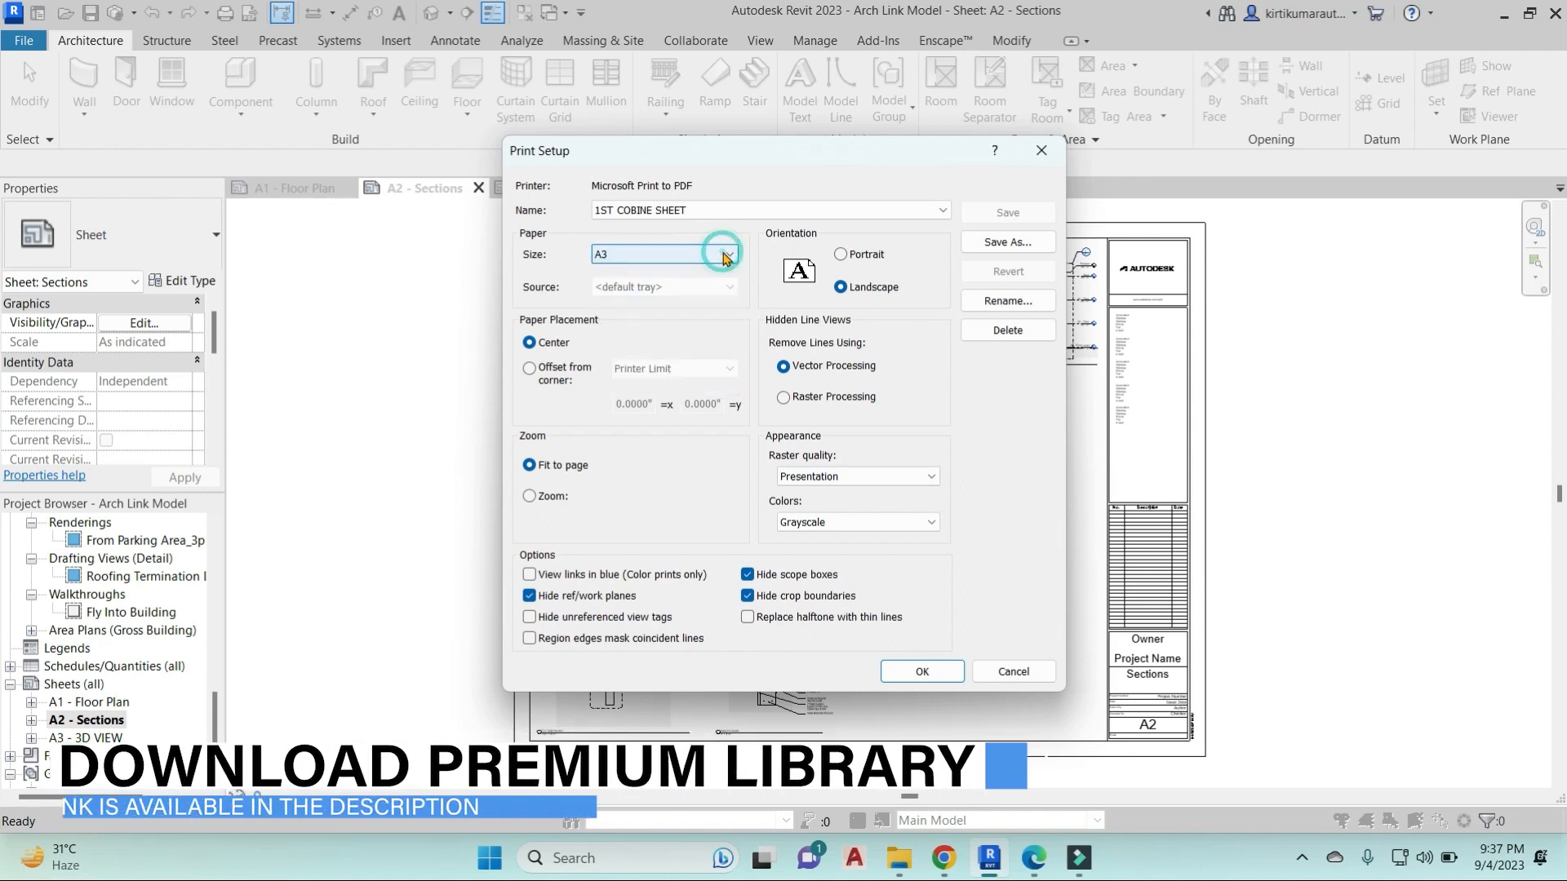
click(531, 495)
click(648, 497)
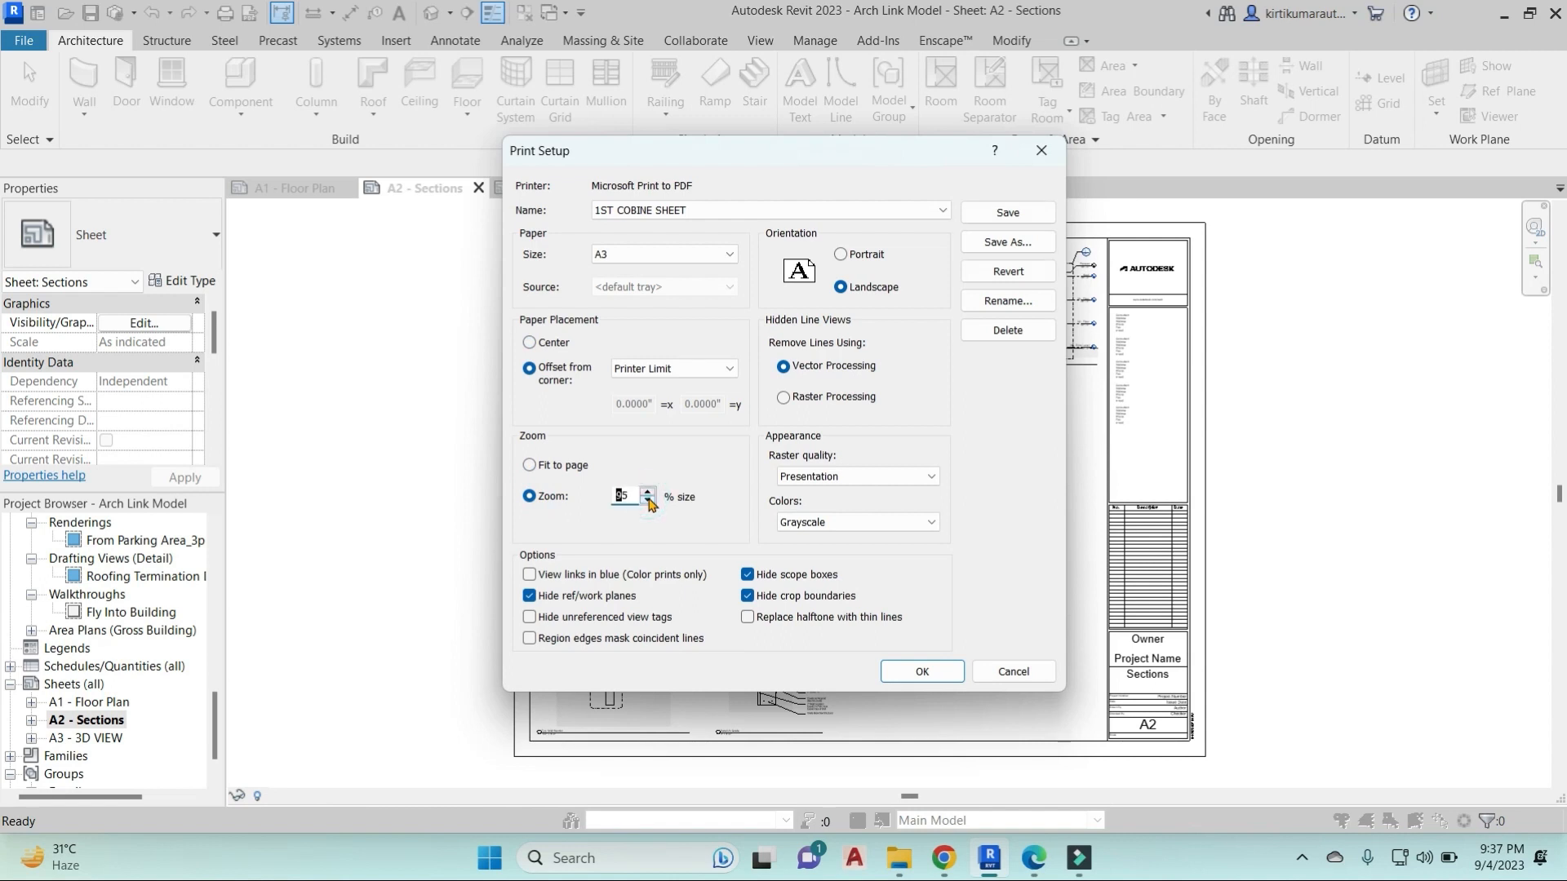
click(647, 498)
click(529, 465)
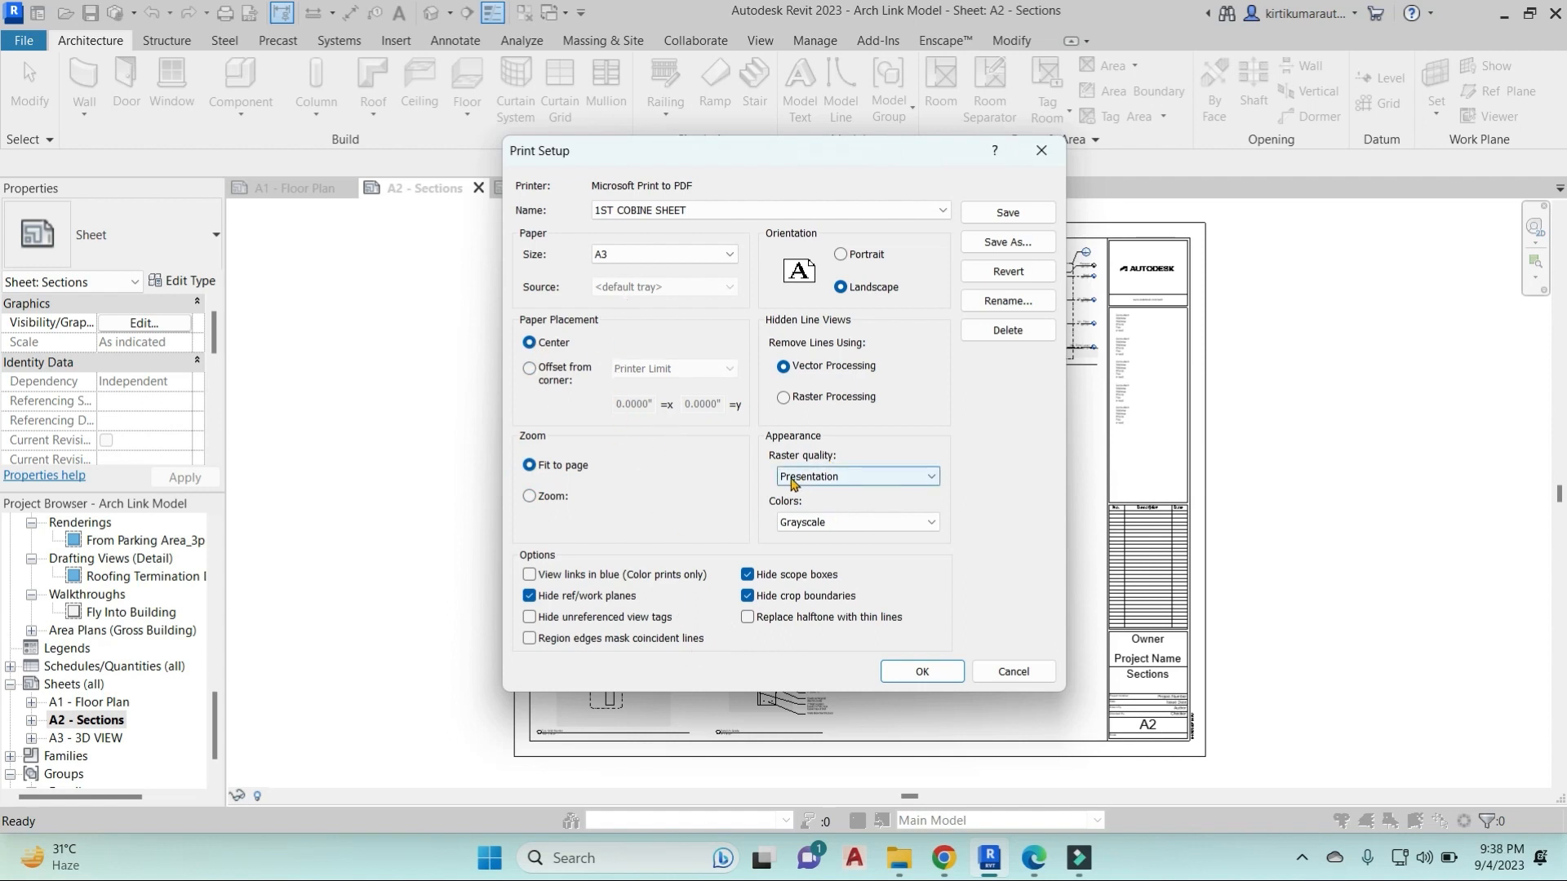
click(795, 398)
click(792, 367)
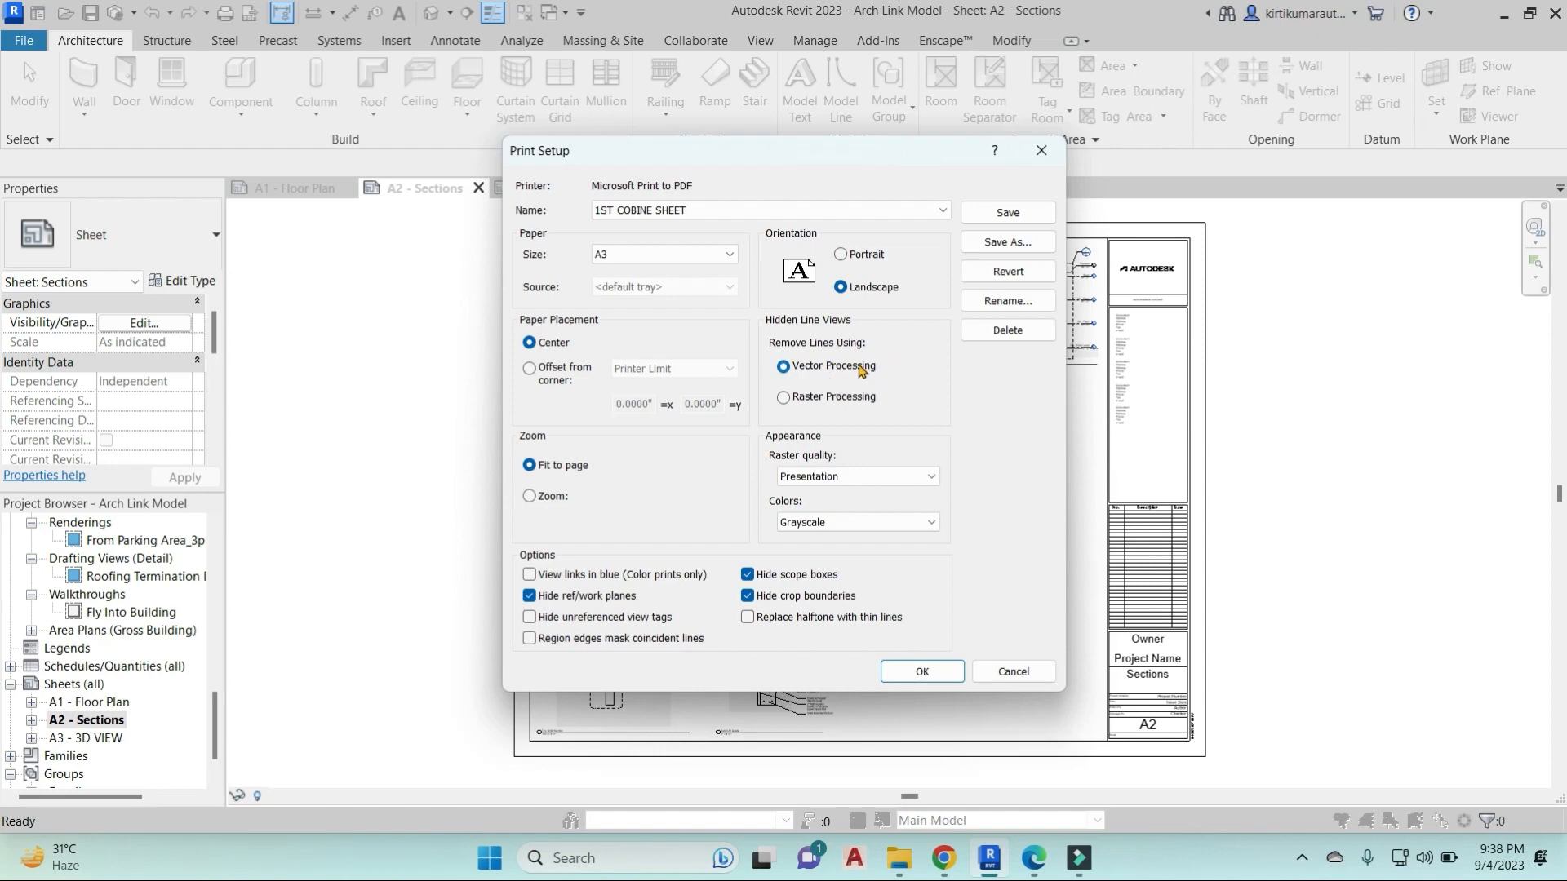
click(921, 672)
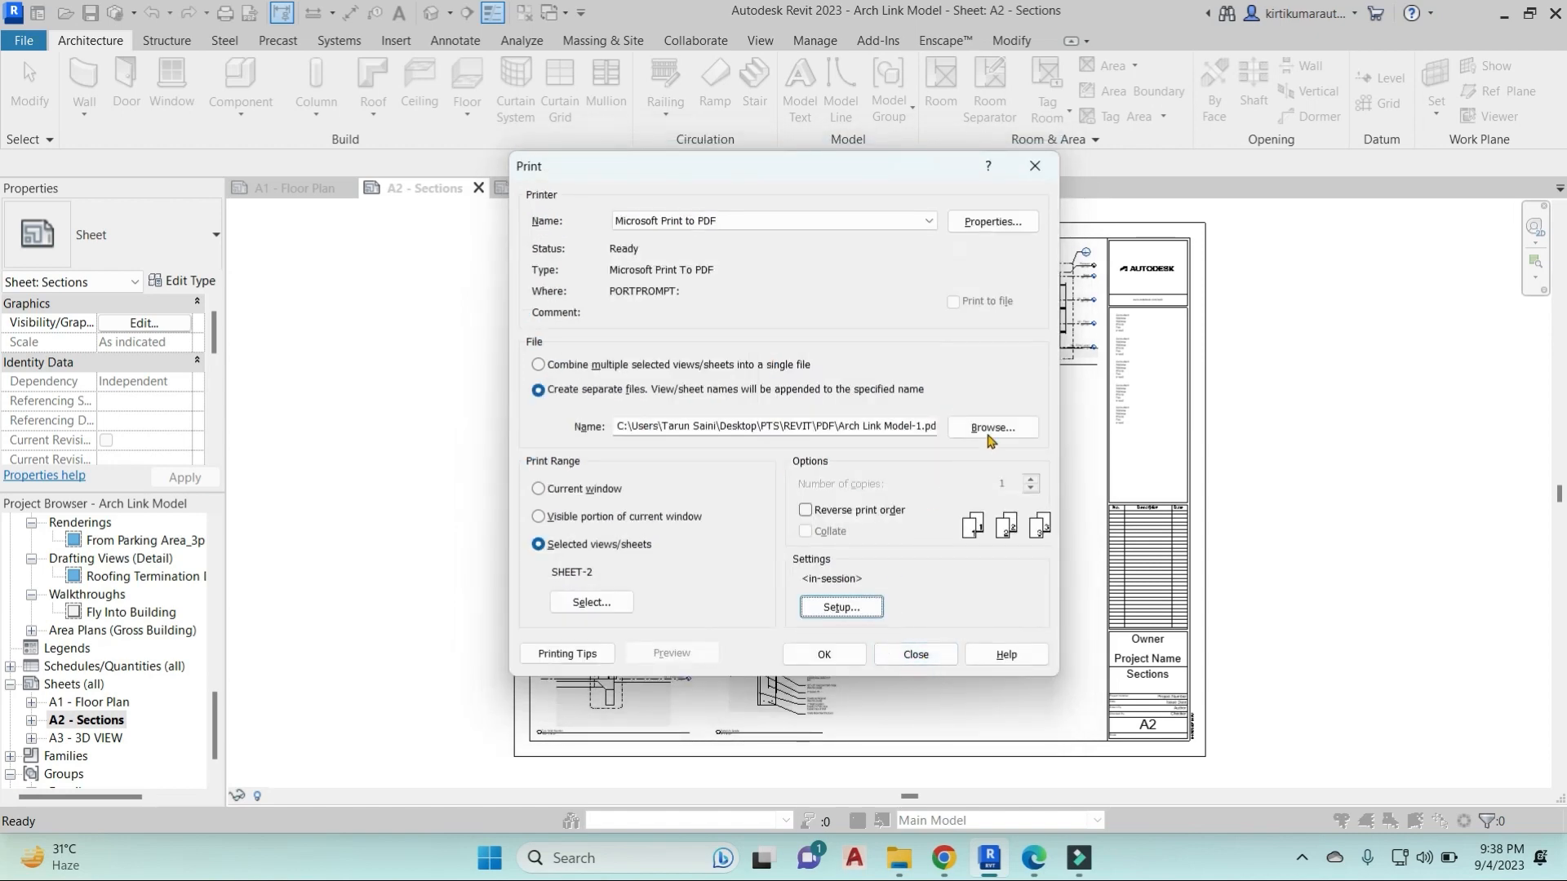
Print the SHEET-2 set and save the floor plan sheet as PLAN SHEET in the PDF REVIT folder on the Desktop.
click(837, 649)
click(847, 436)
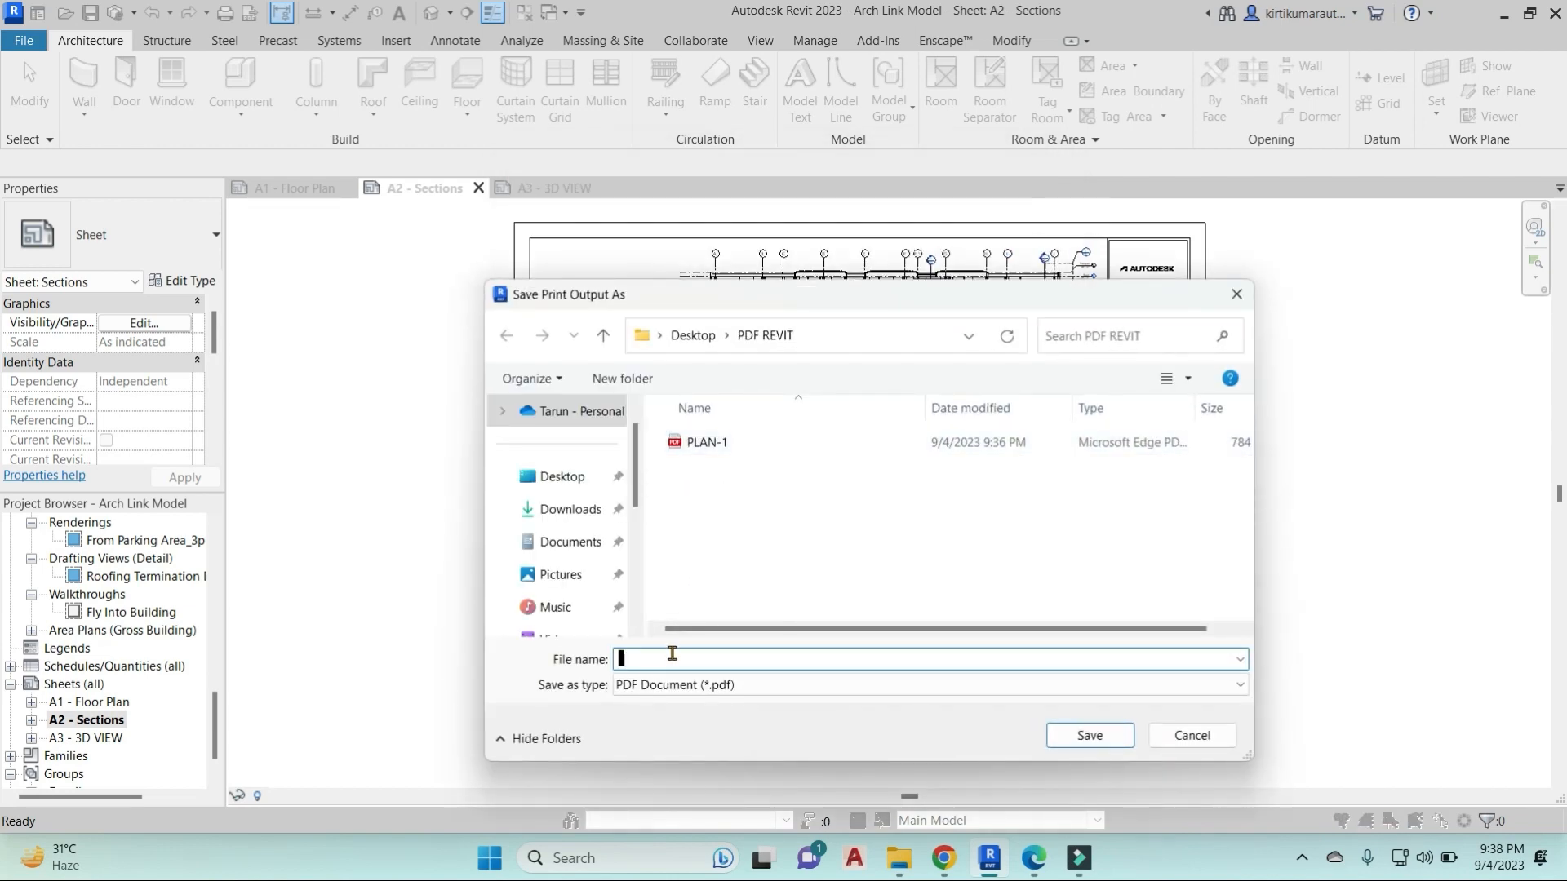
text(PLAN-)
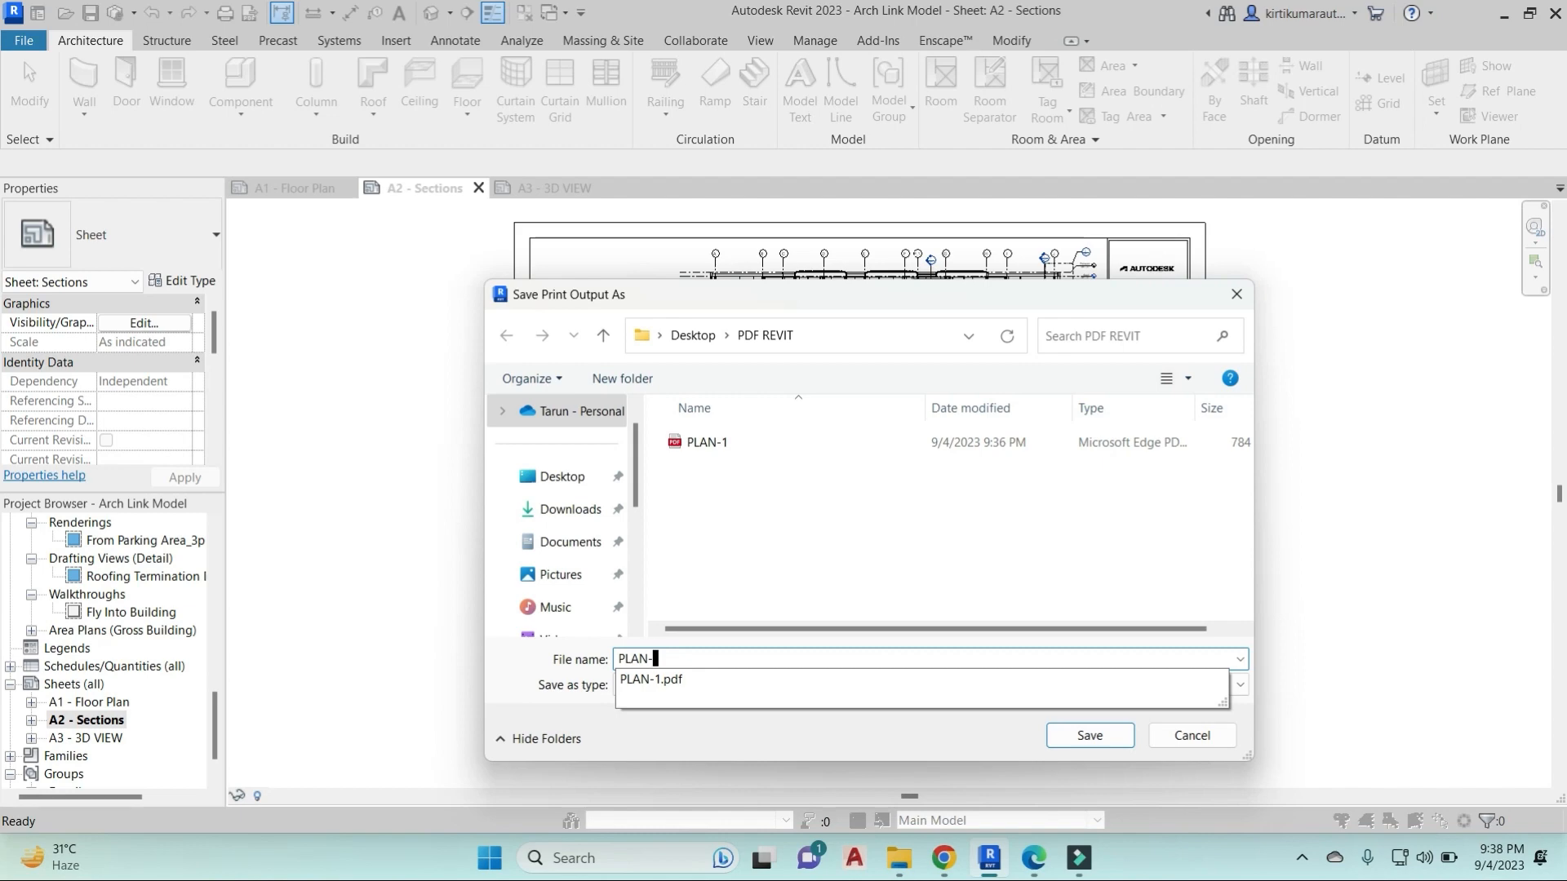
key(BackSpace)
key(BackSpace)
key(BackSpace)
key(BackSpace)
key(BackSpace)
text(PLAN SHEET)
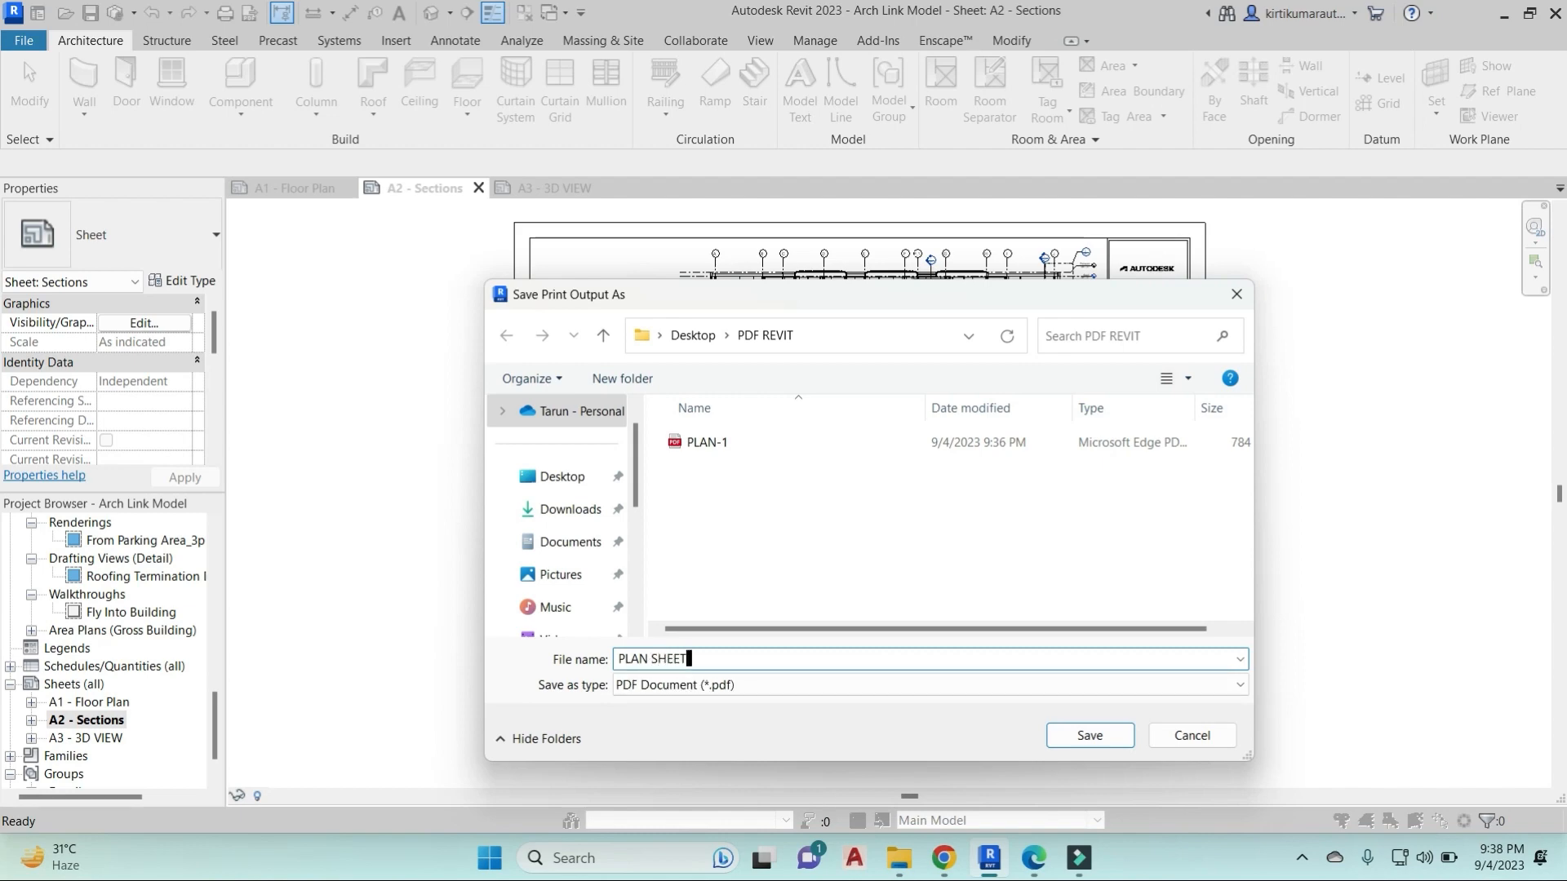
click(1092, 735)
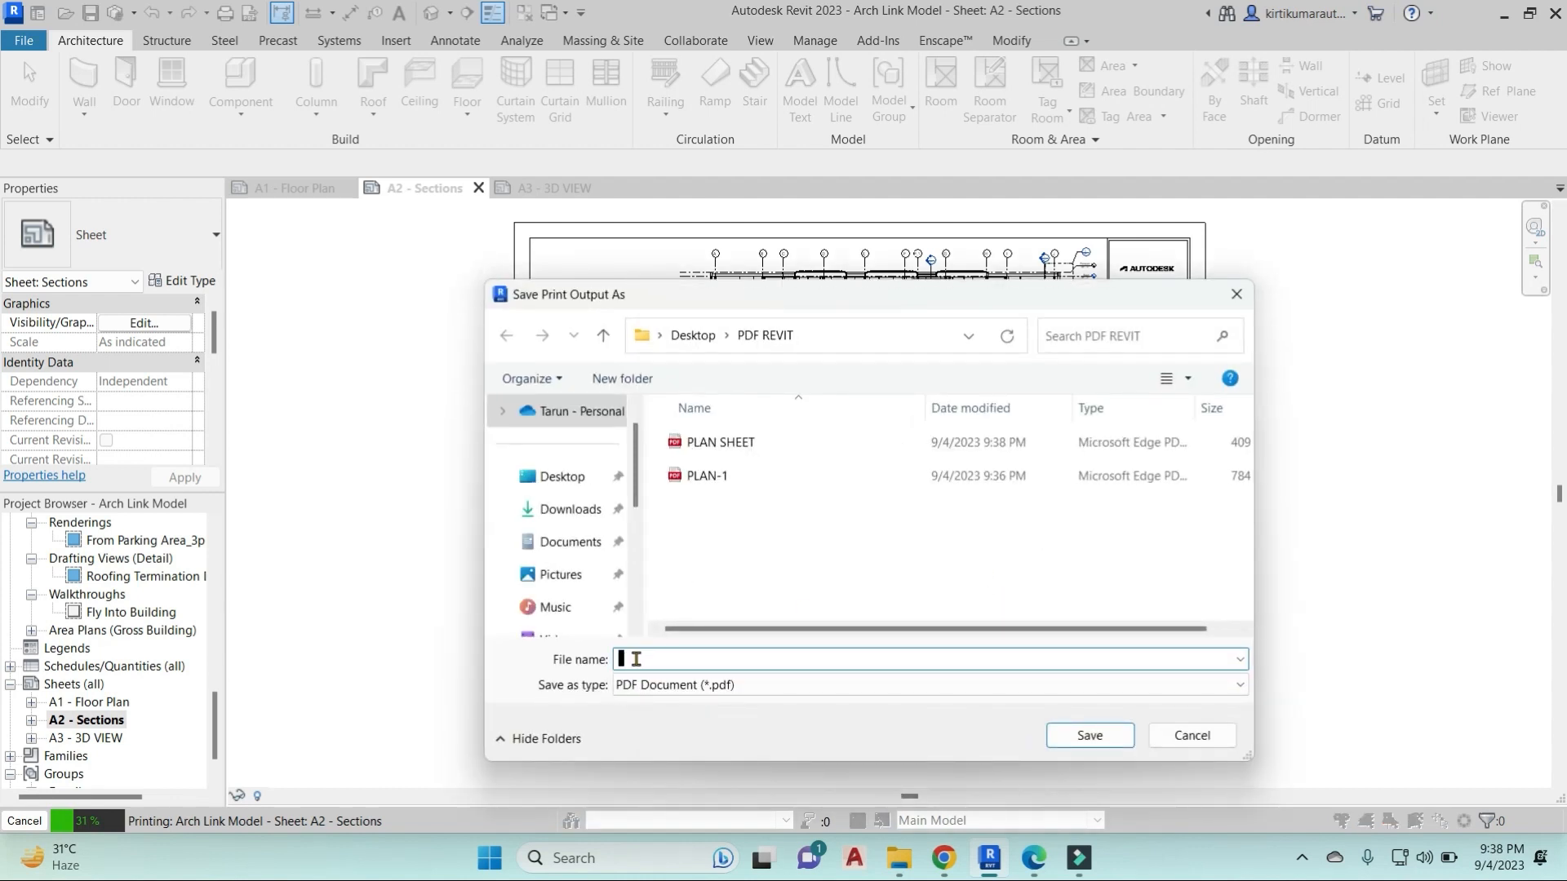
Save the next two printed sheets as SECTION AND DETAILS and 3D VIEW in the PDF REVIT folder.
text(SECTION AND EDETAILS)
click(1069, 735)
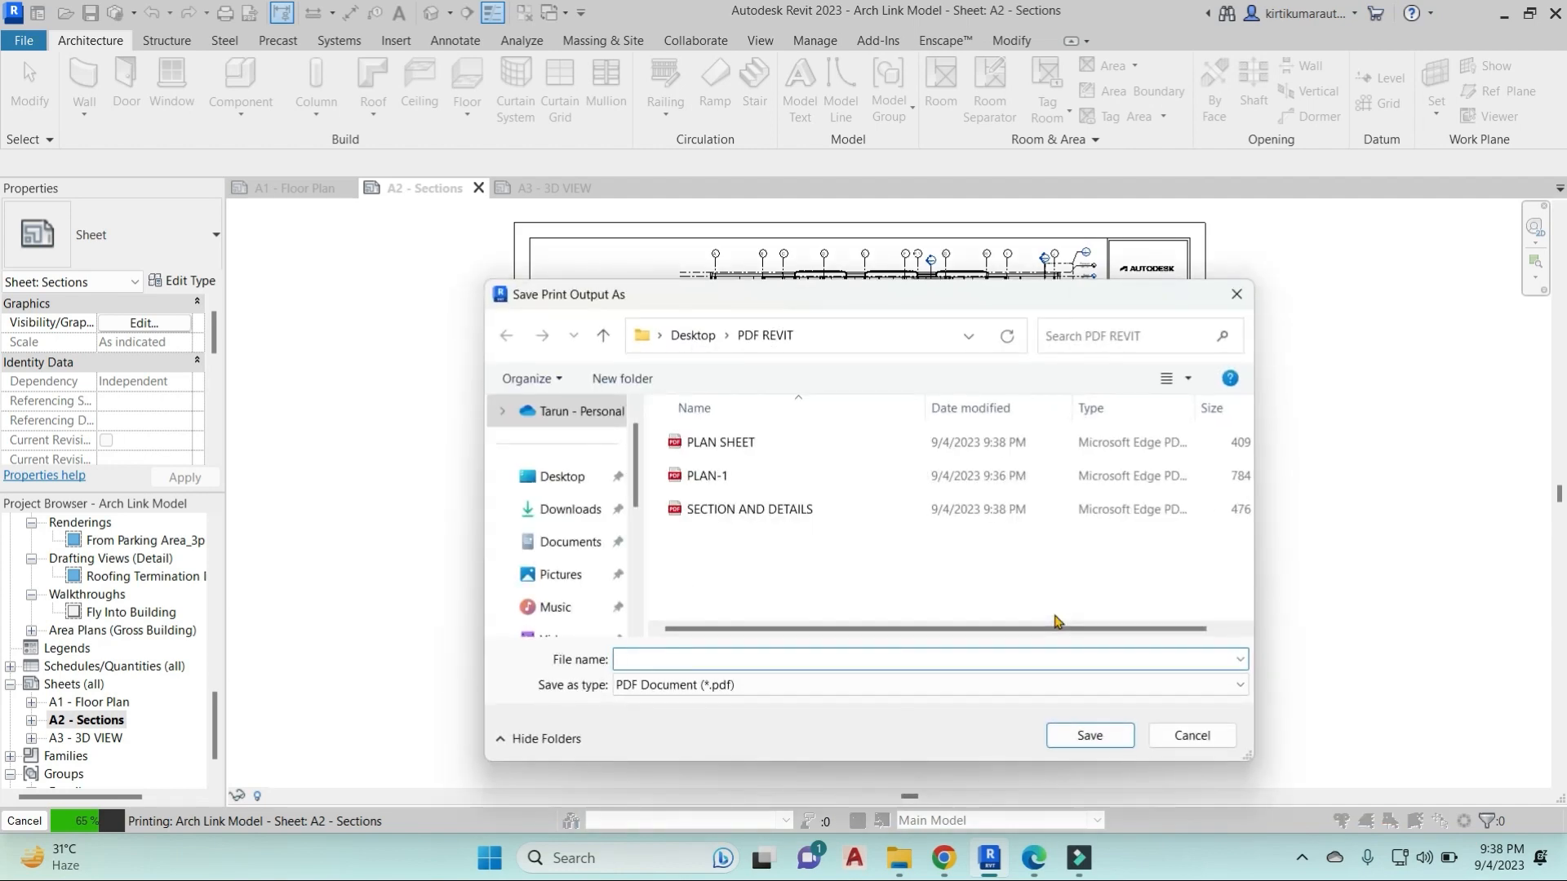
text(3D VIEW)
click(1097, 738)
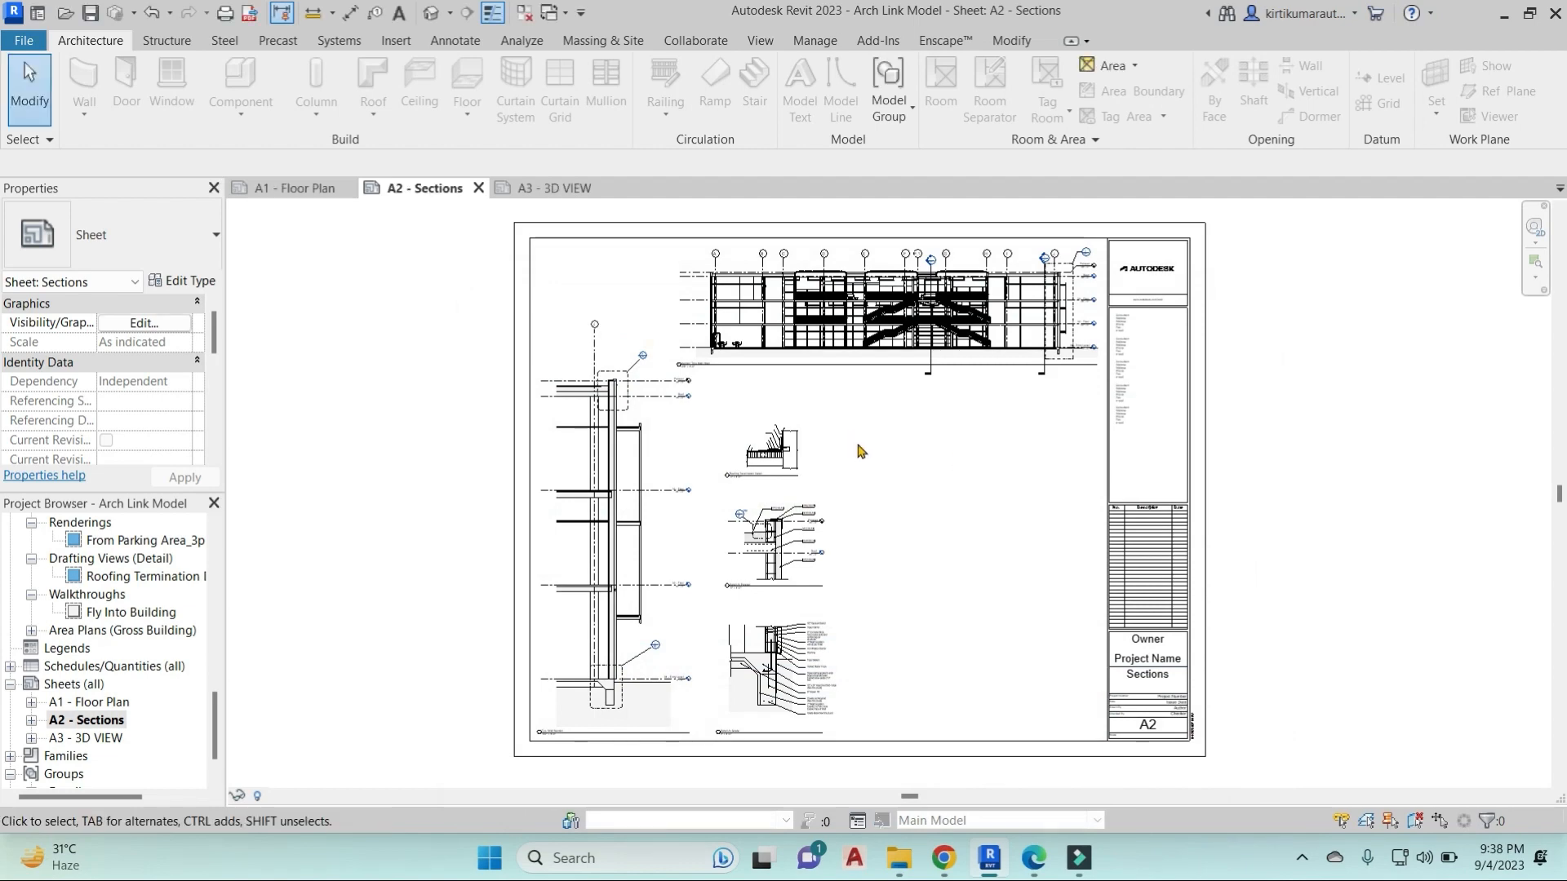
Reopen the print settings, check the sheets included in the SHEET-2 print set, and close the settings without printing.
key(ctrl+p)
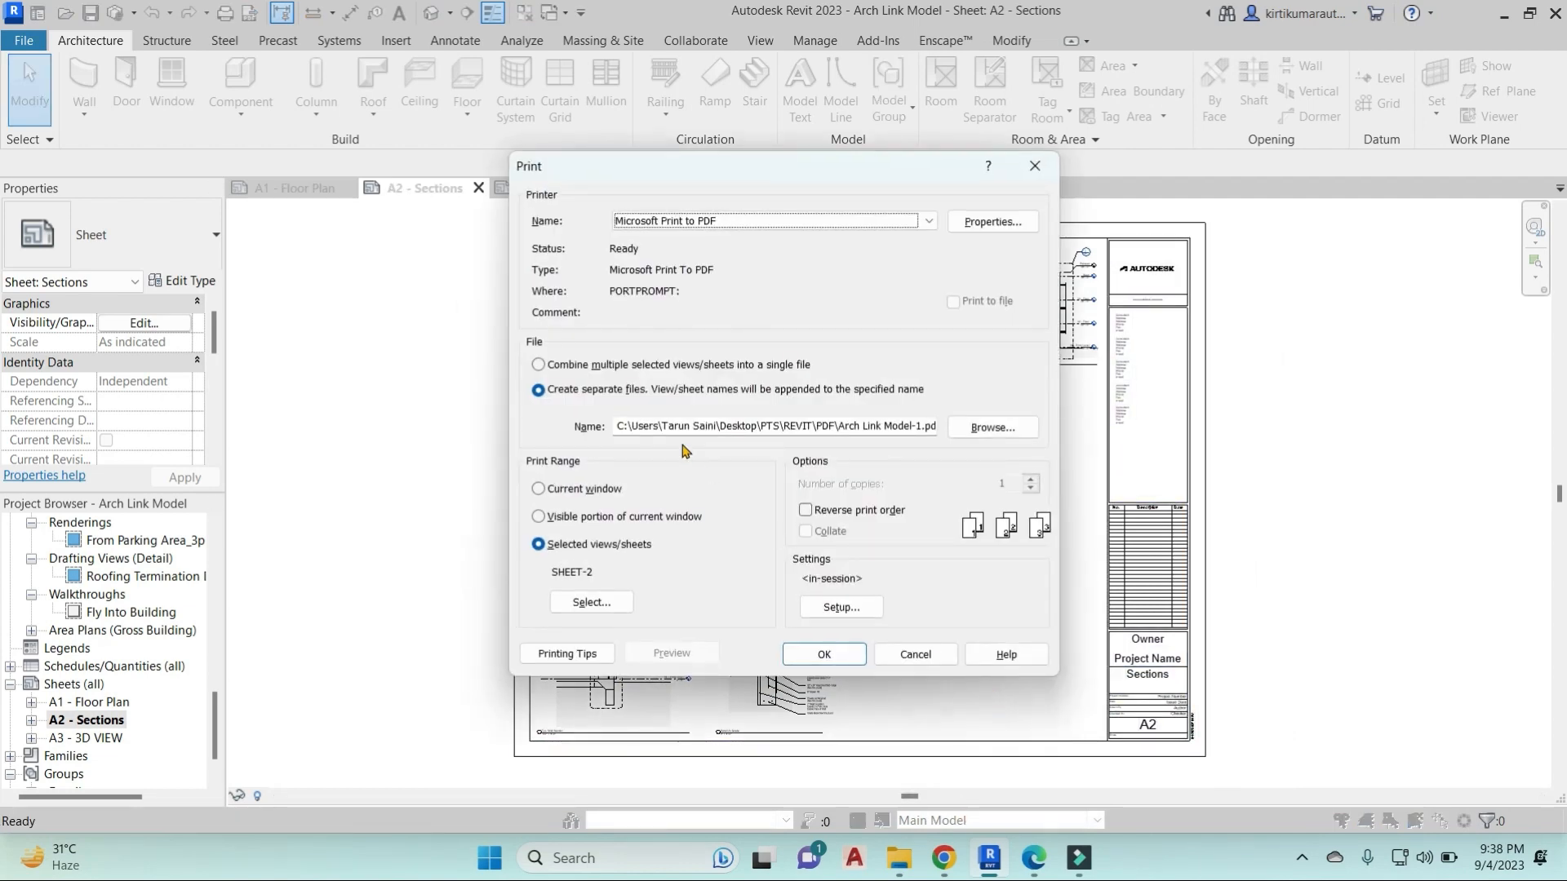
click(591, 601)
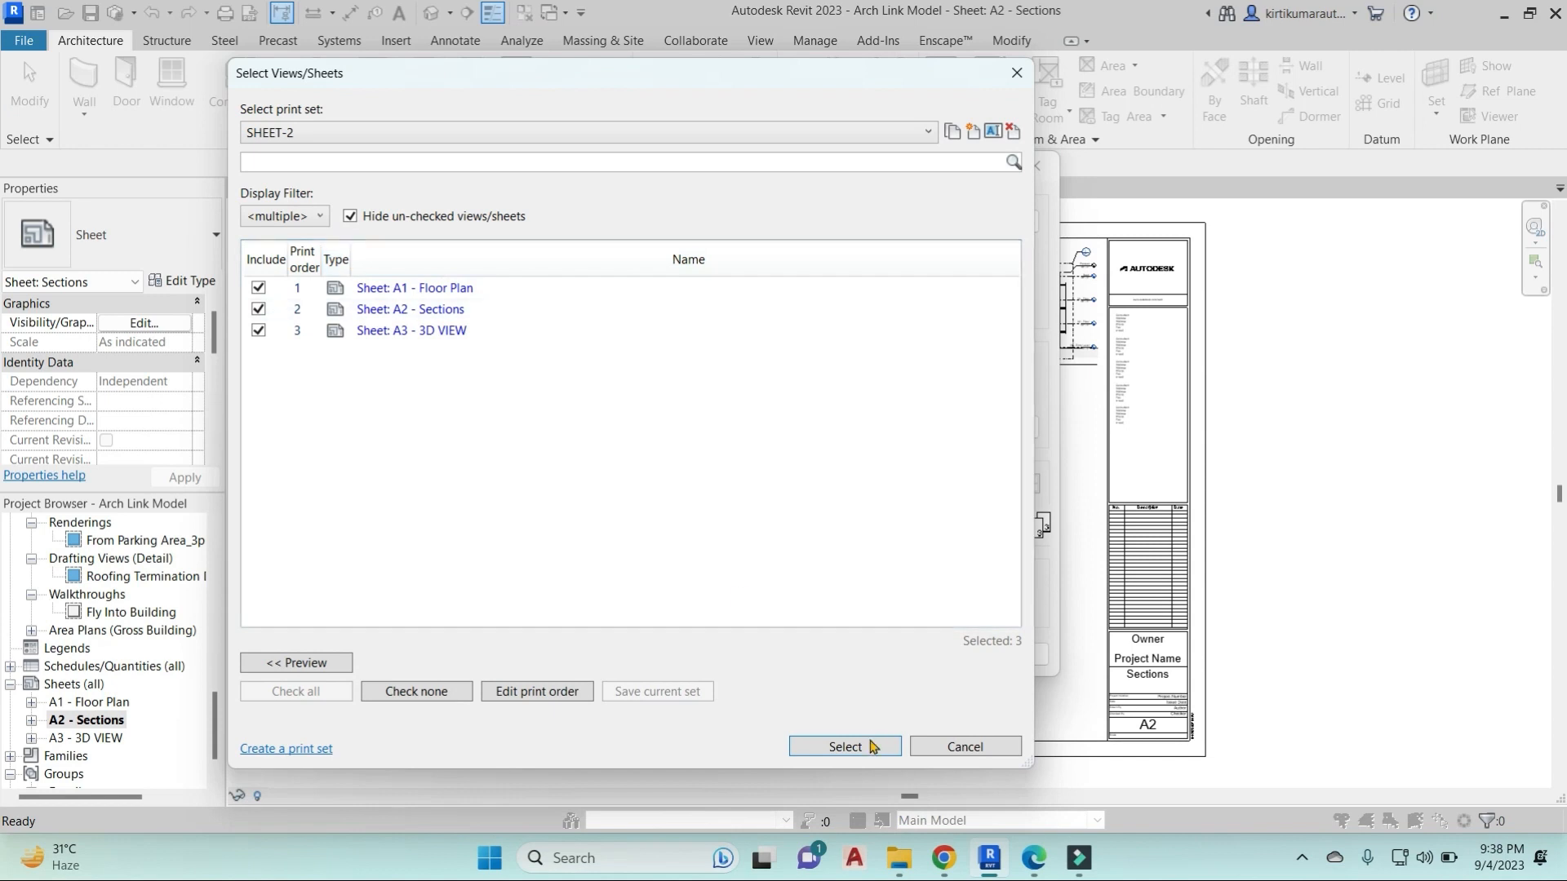
click(855, 754)
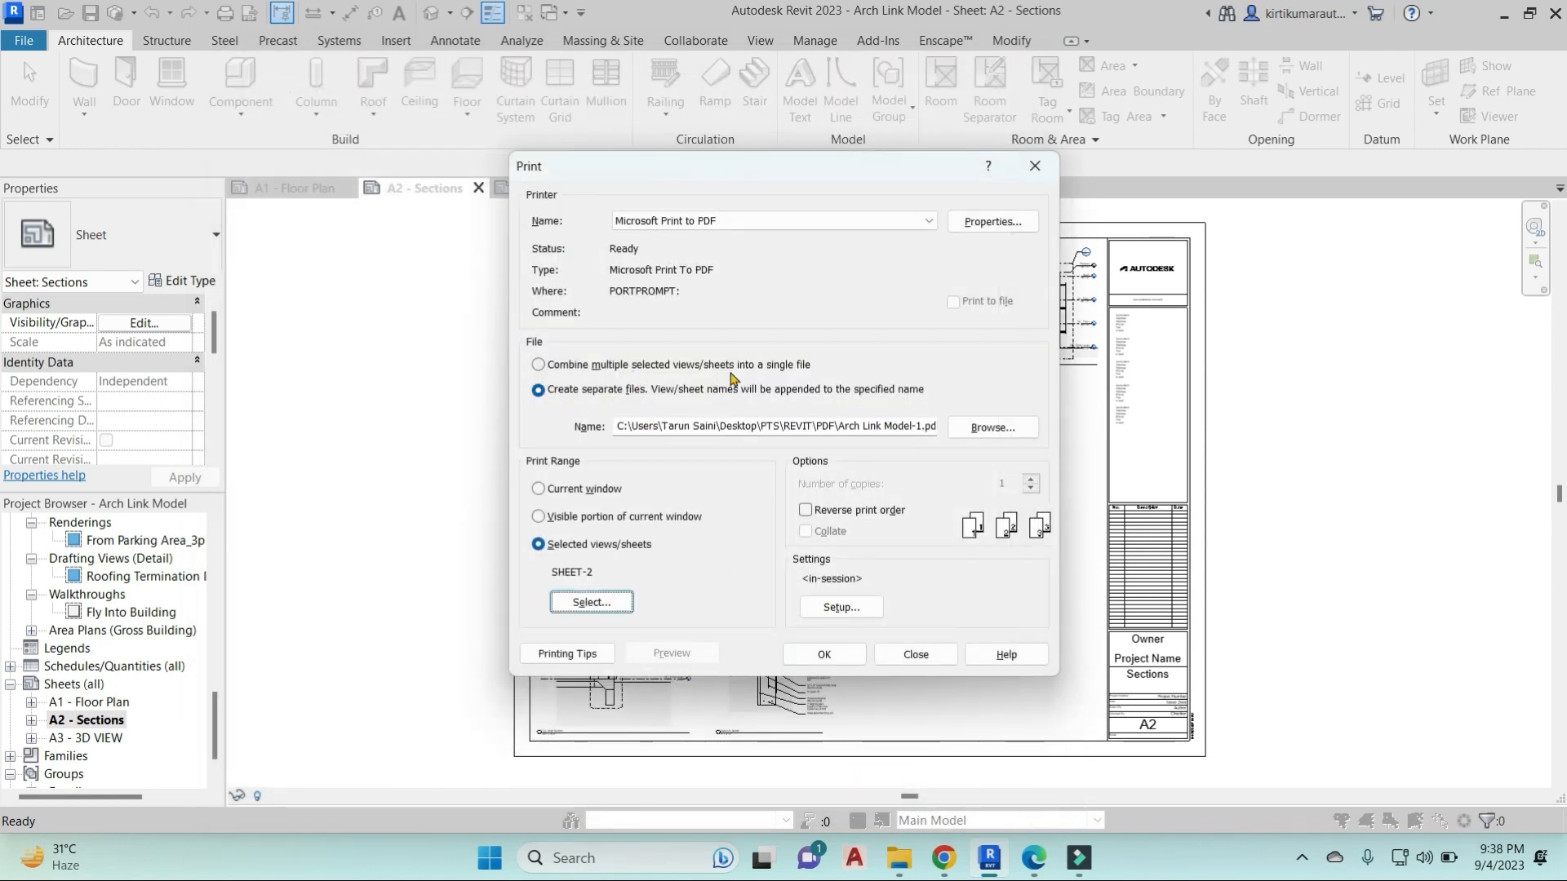
click(1034, 166)
Switch to File Explorer and open the PLAN SHEET, SECTION AND DETAILS and 3D VIEW PDFs to examine each printed sheet.
click(914, 853)
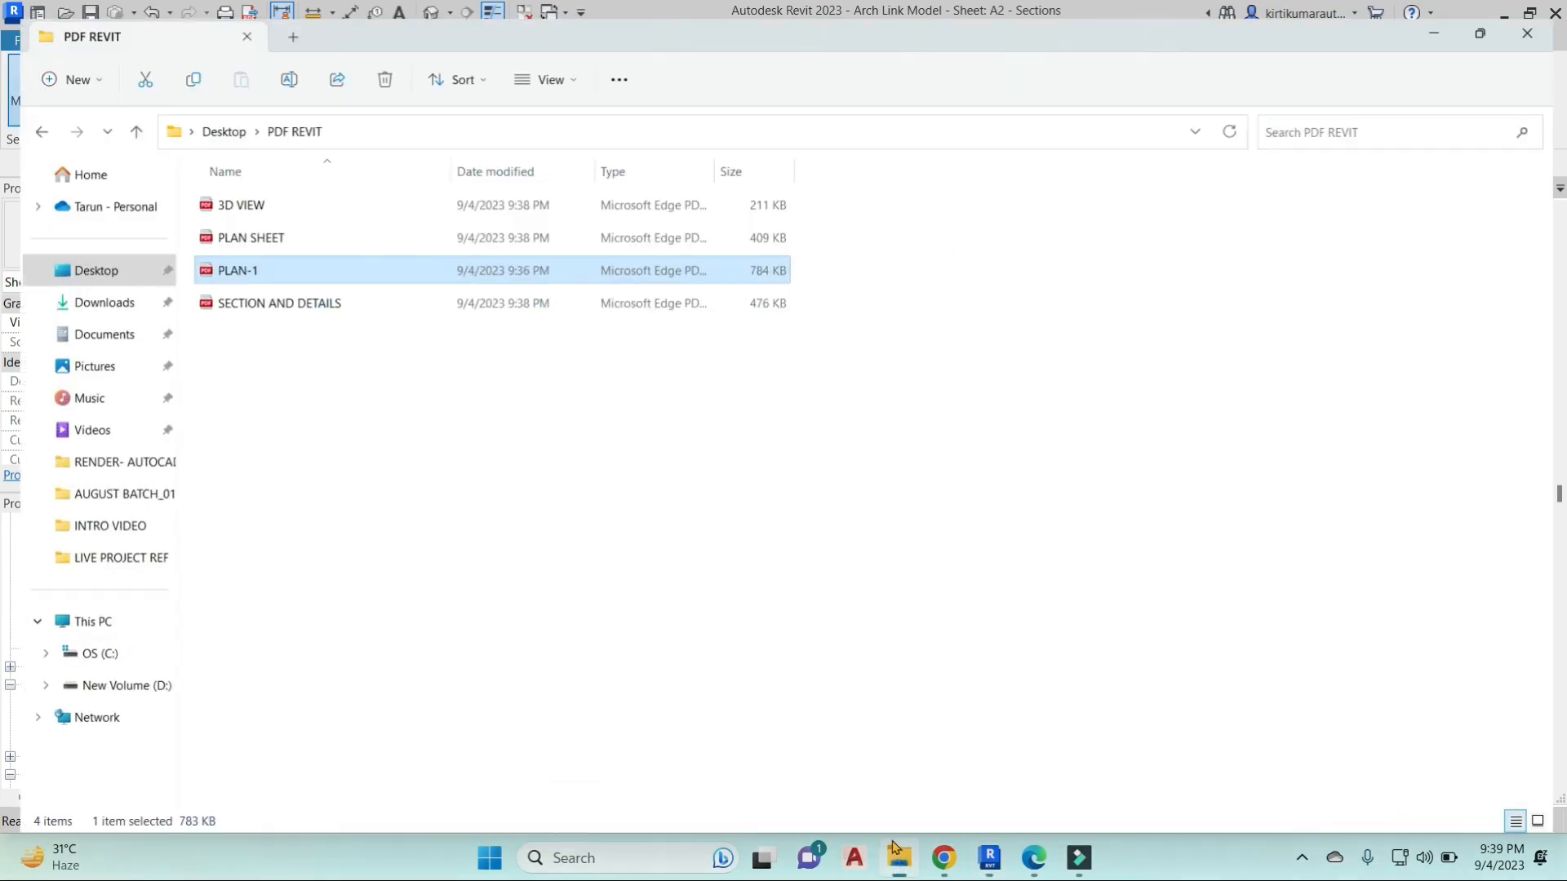
click(271, 229)
double_click(272, 229)
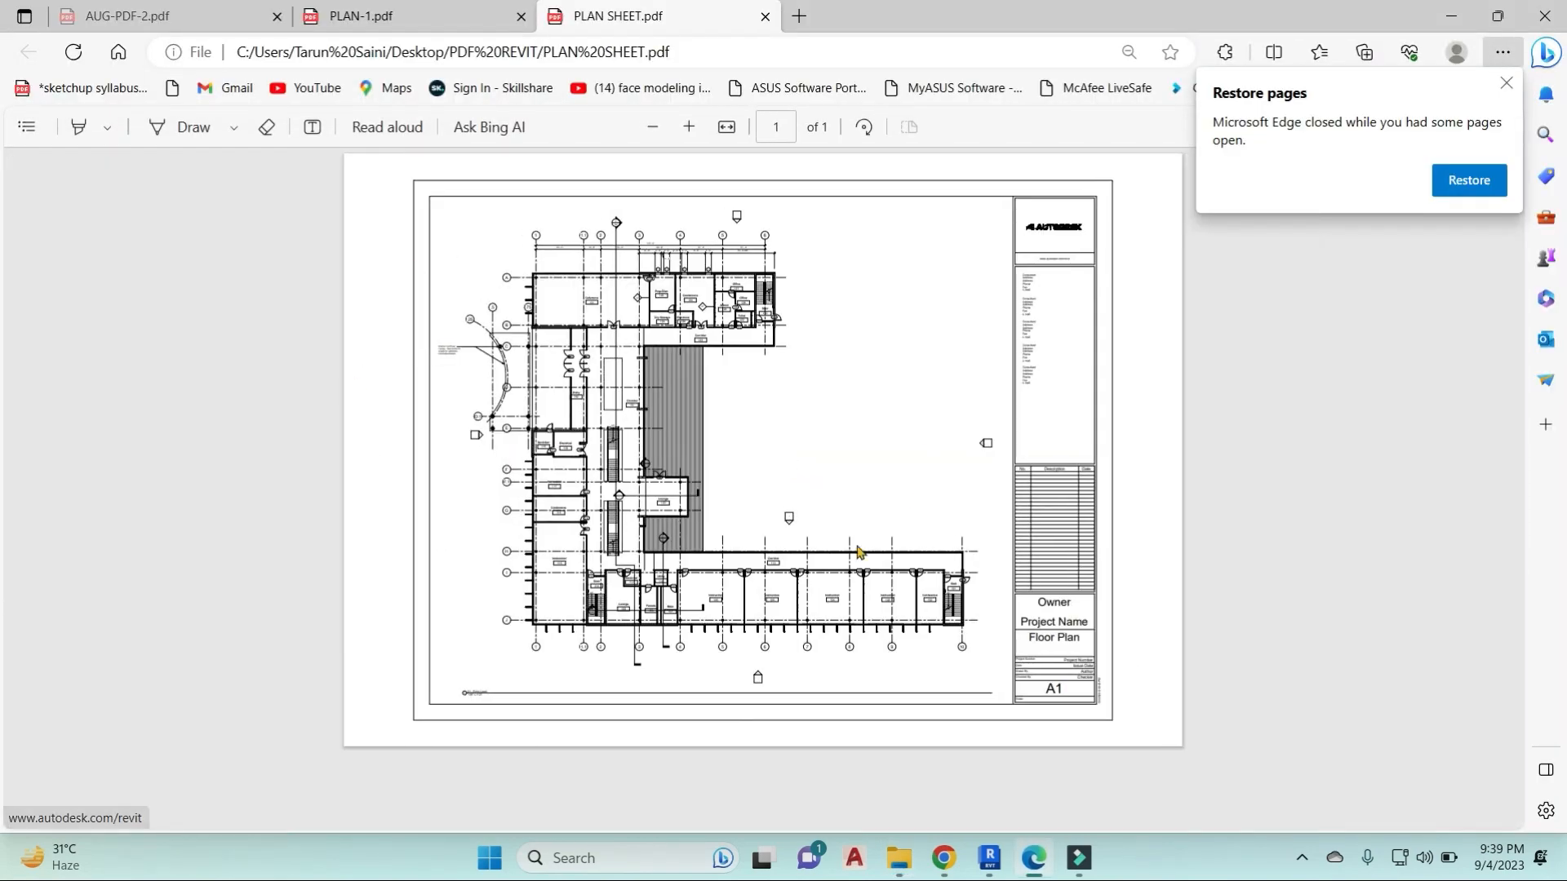
double_click(259, 288)
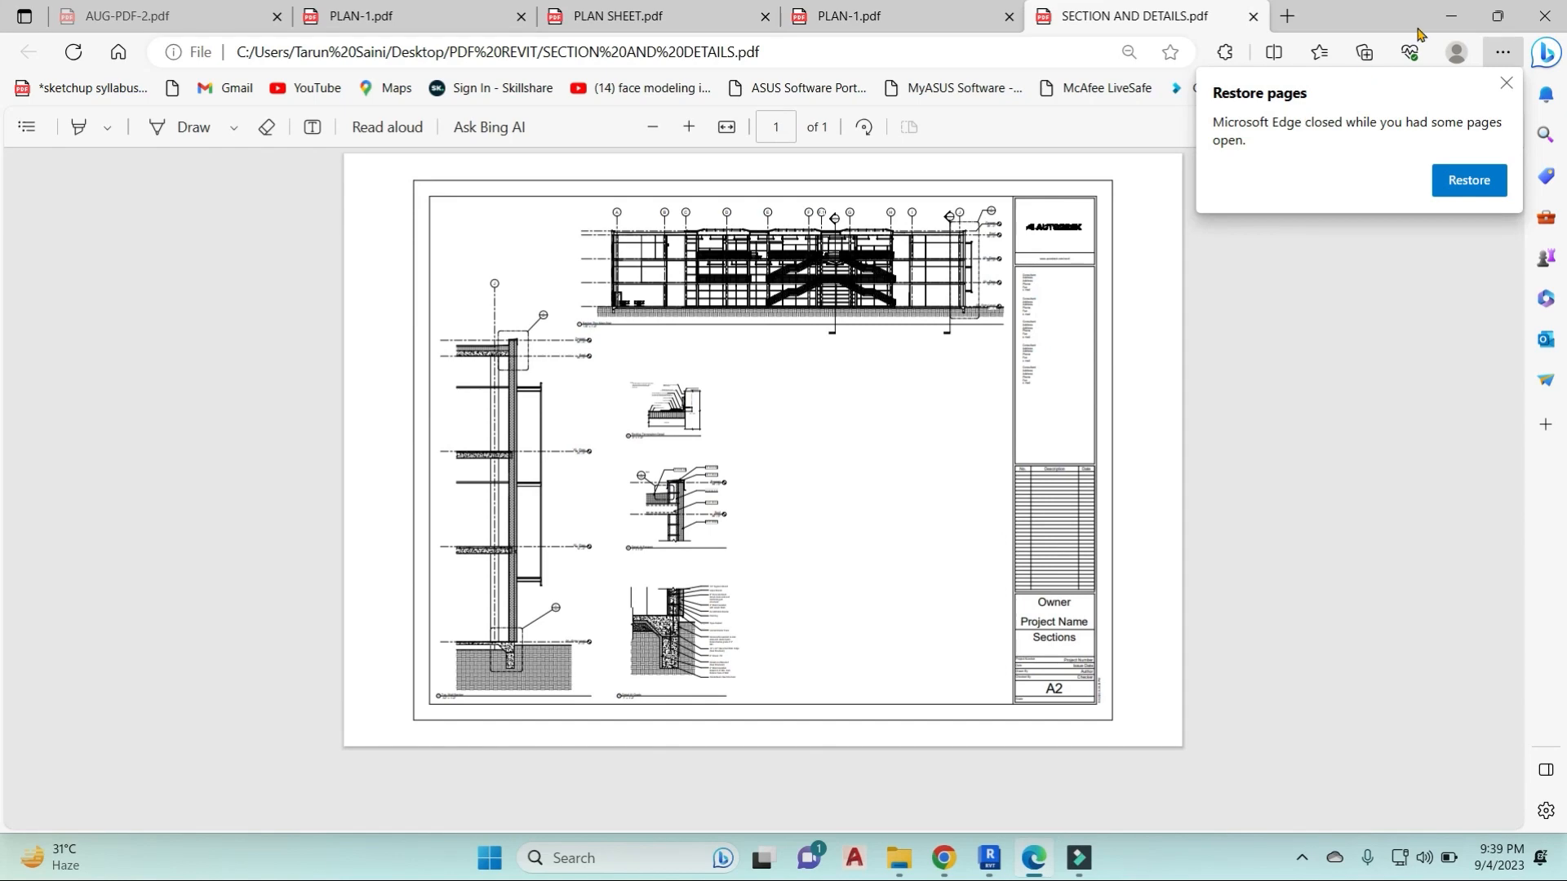
click(1497, 16)
click(798, 92)
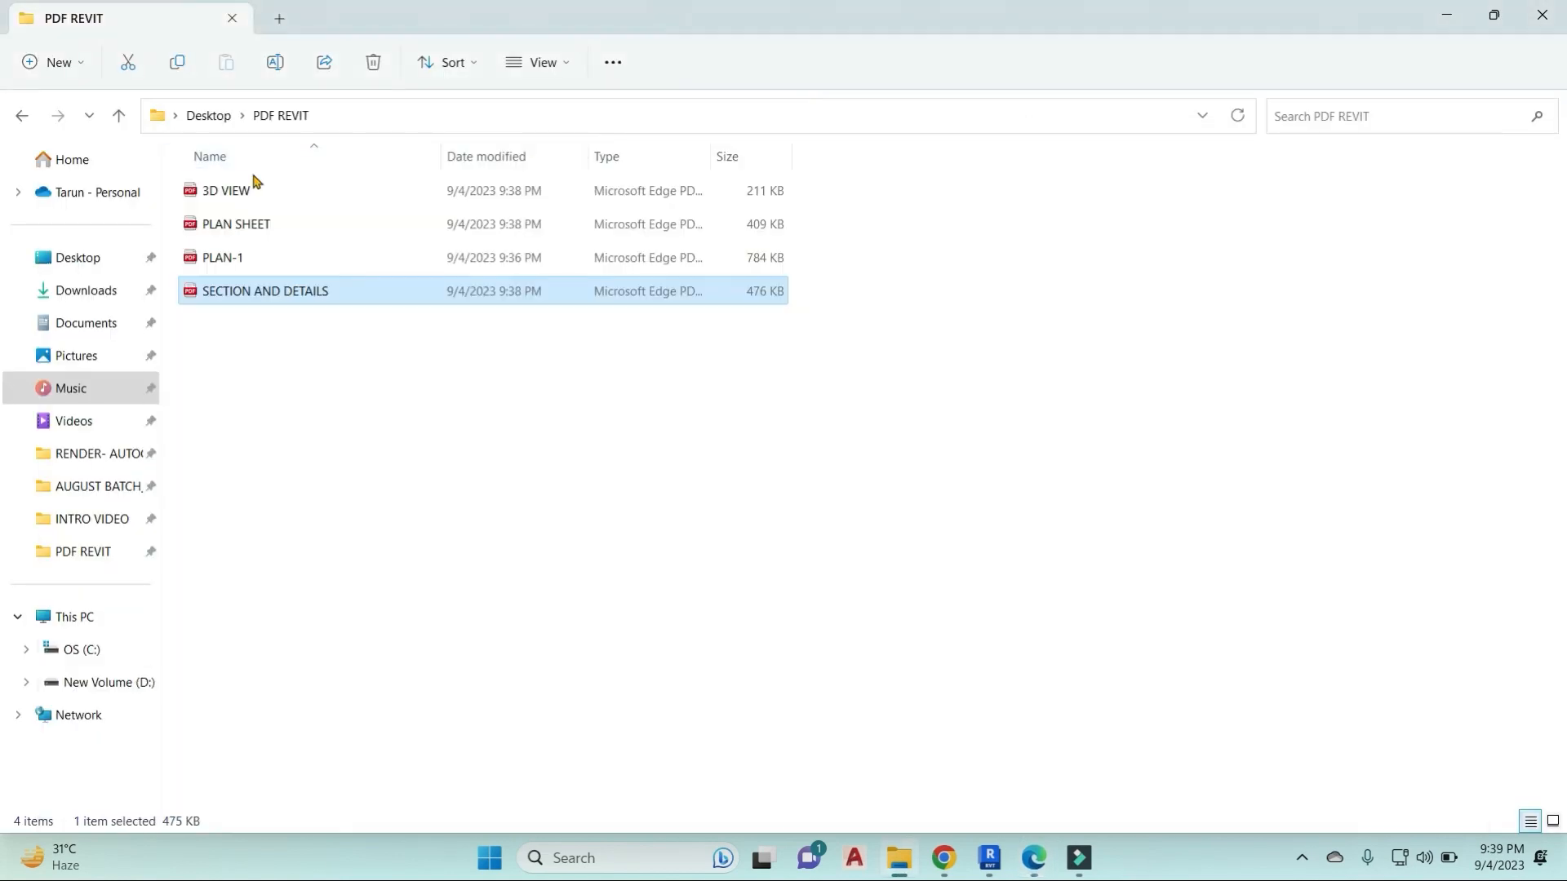
double_click(245, 190)
ctrl+scroll(820, 429, down, 3)
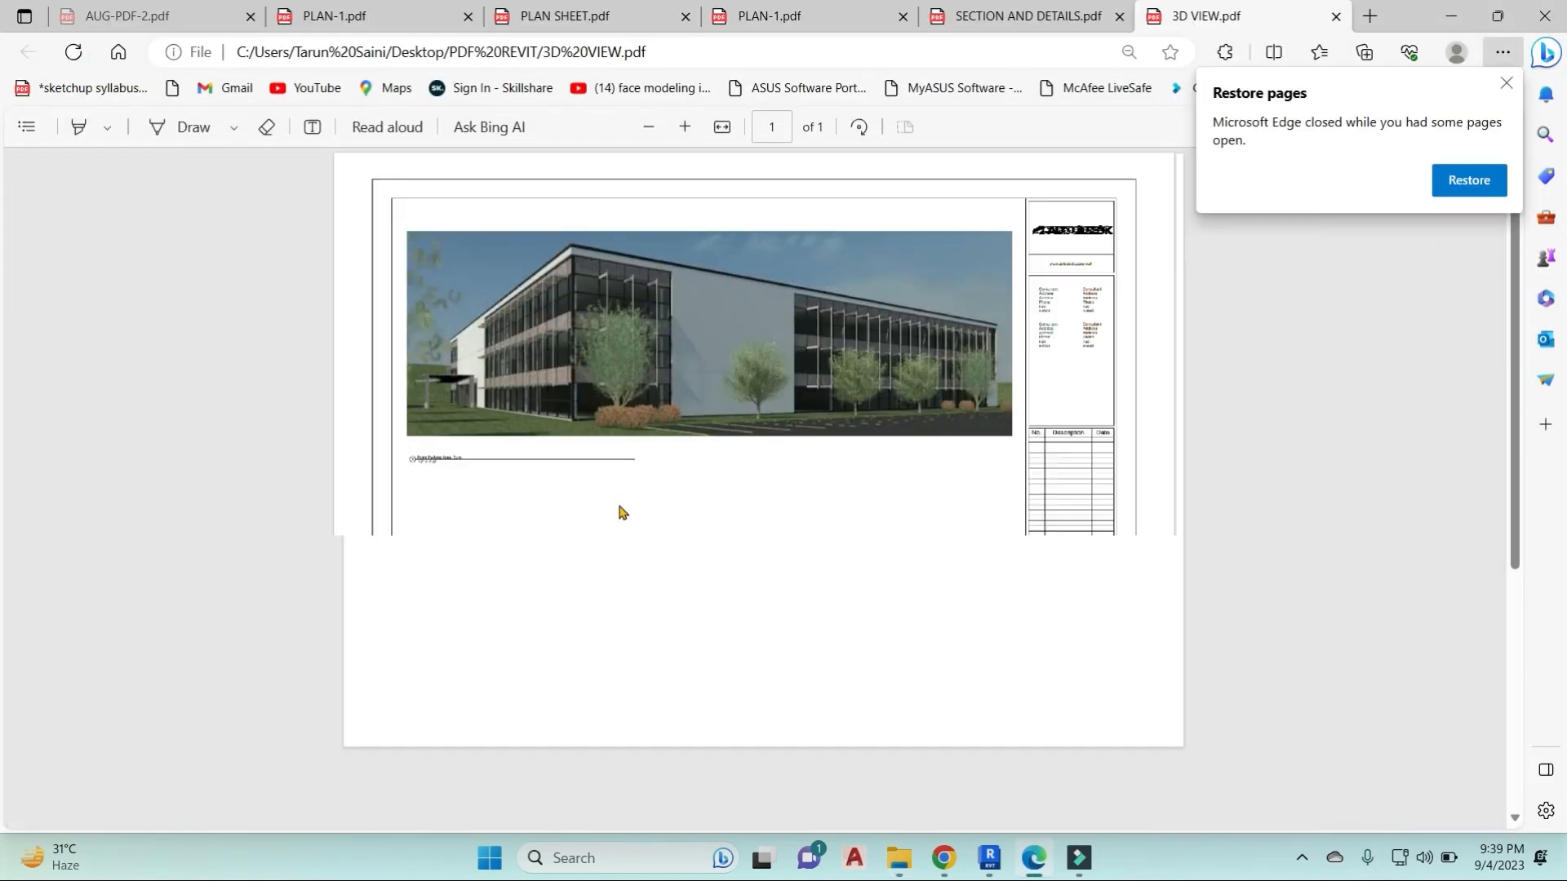
click(1455, 11)
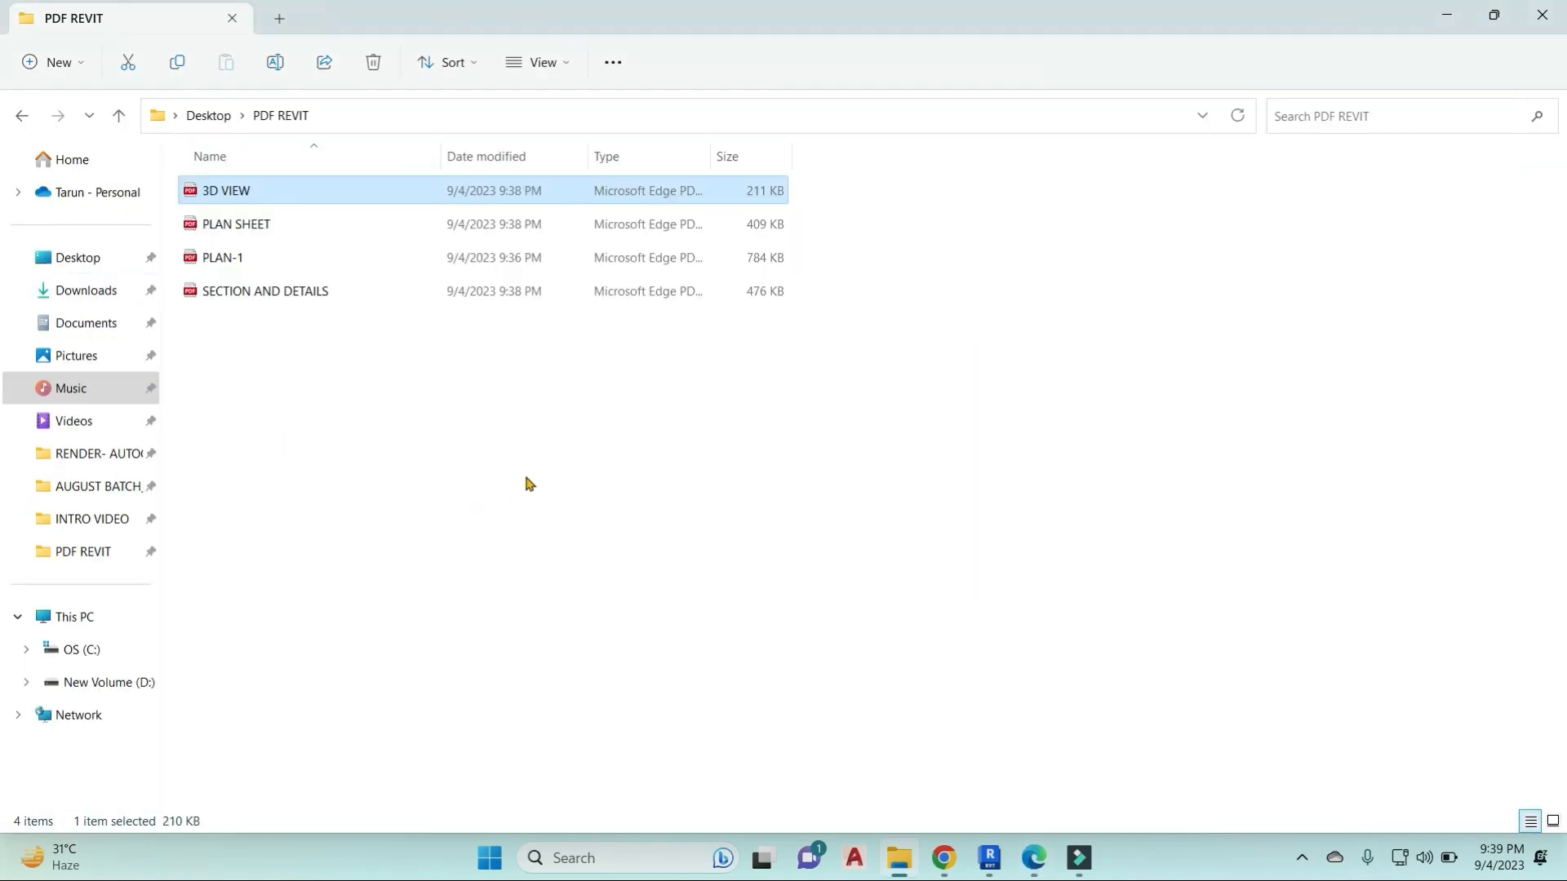
Return to Revit and reopen the print settings to review the separate-file and print range options.
click(990, 852)
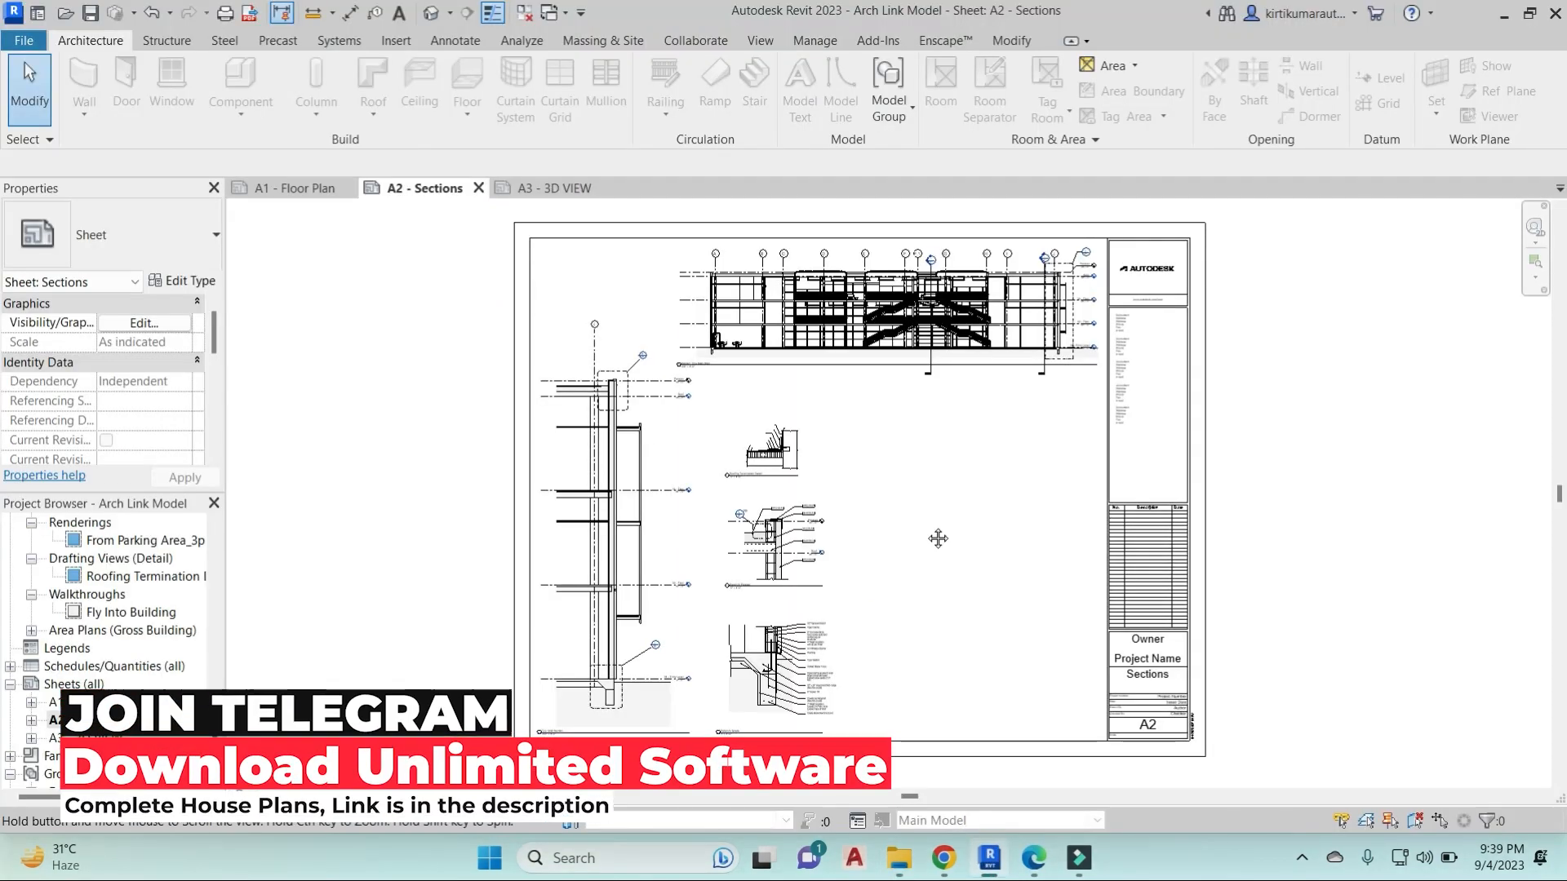
click(7, 15)
click(321, 354)
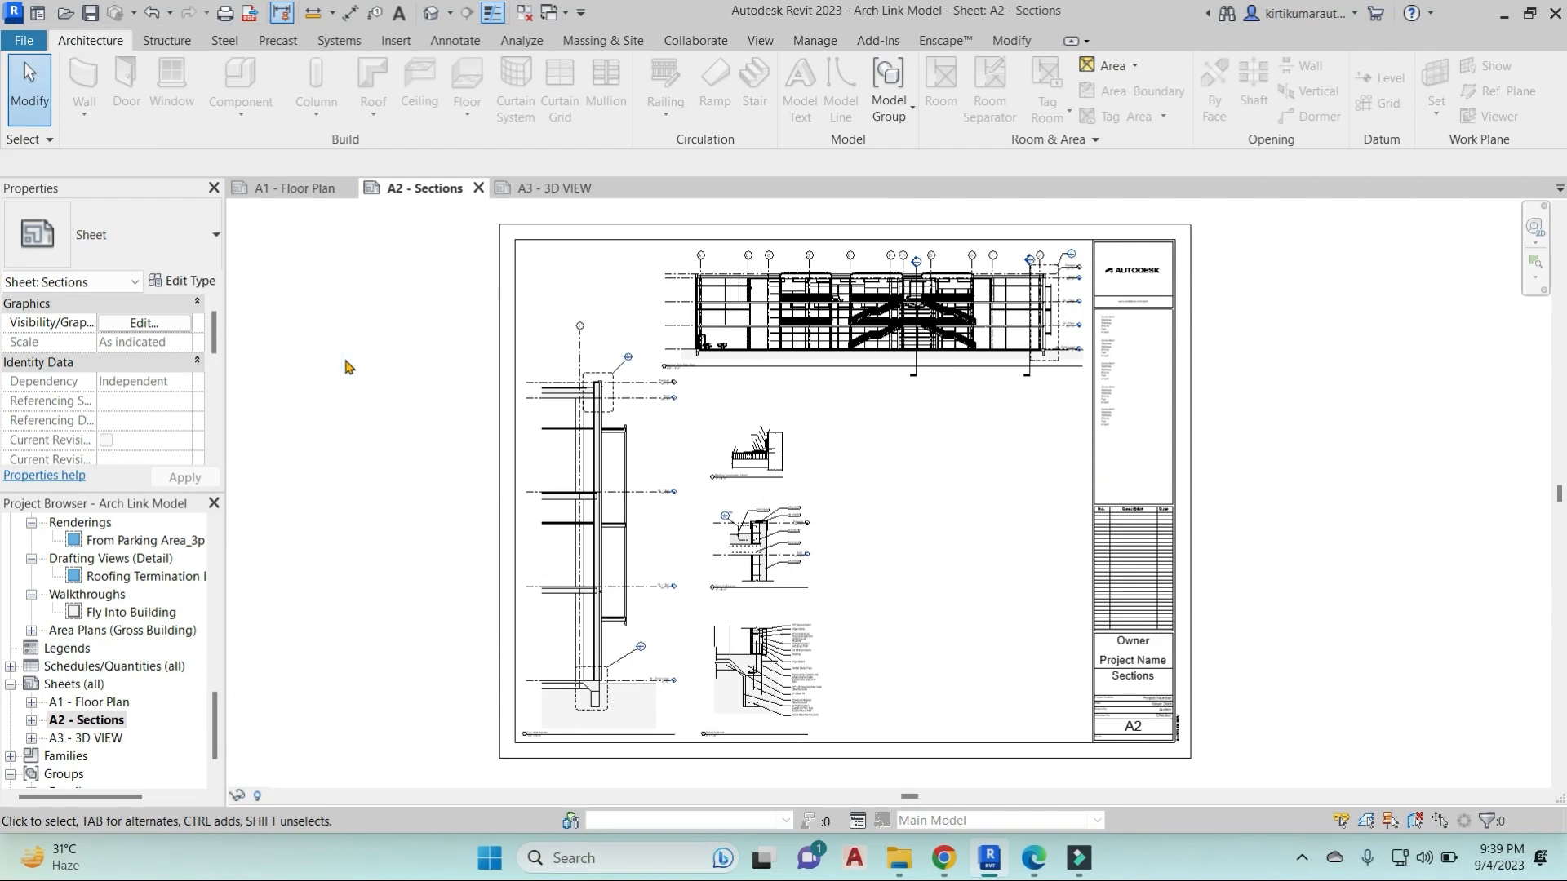
key(ctrl+p)
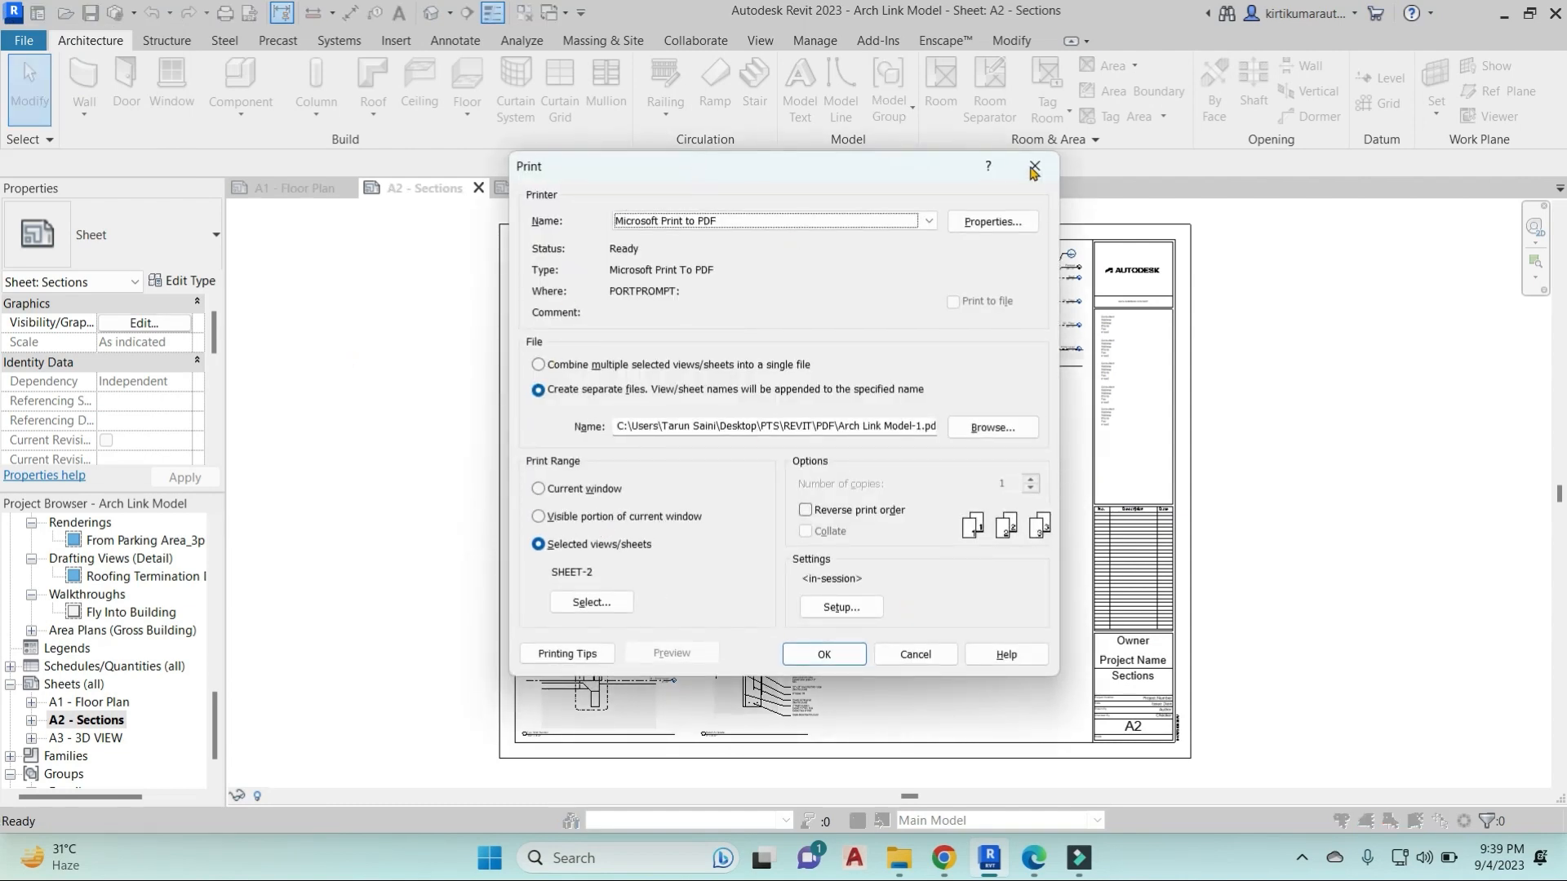
Close the print settings without printing and open the PDF export settings for the project.
click(1034, 167)
click(14, 14)
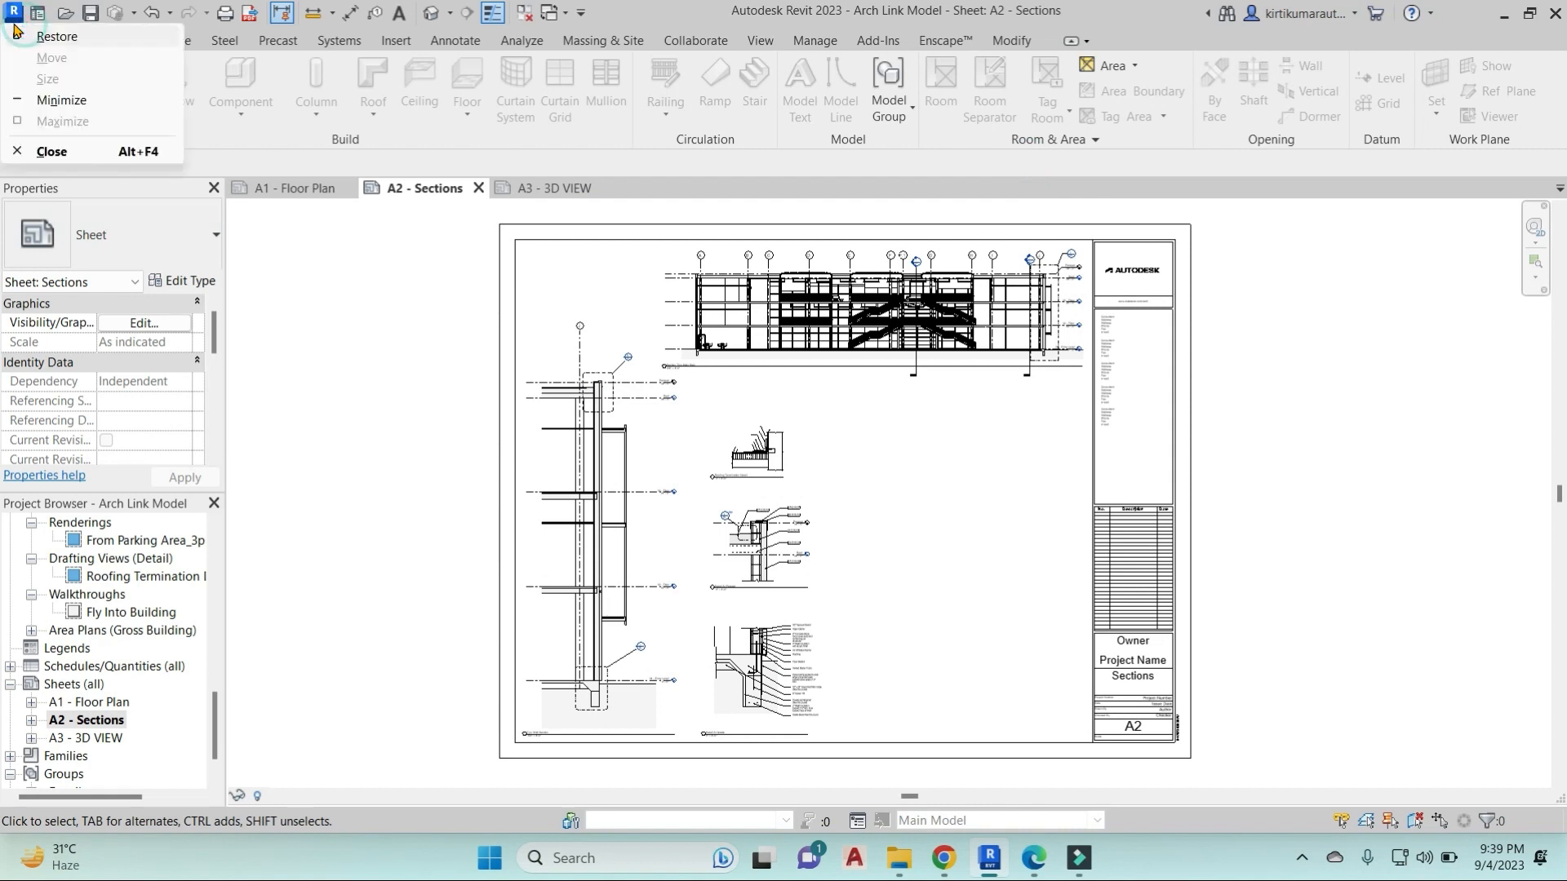
click(323, 352)
click(23, 40)
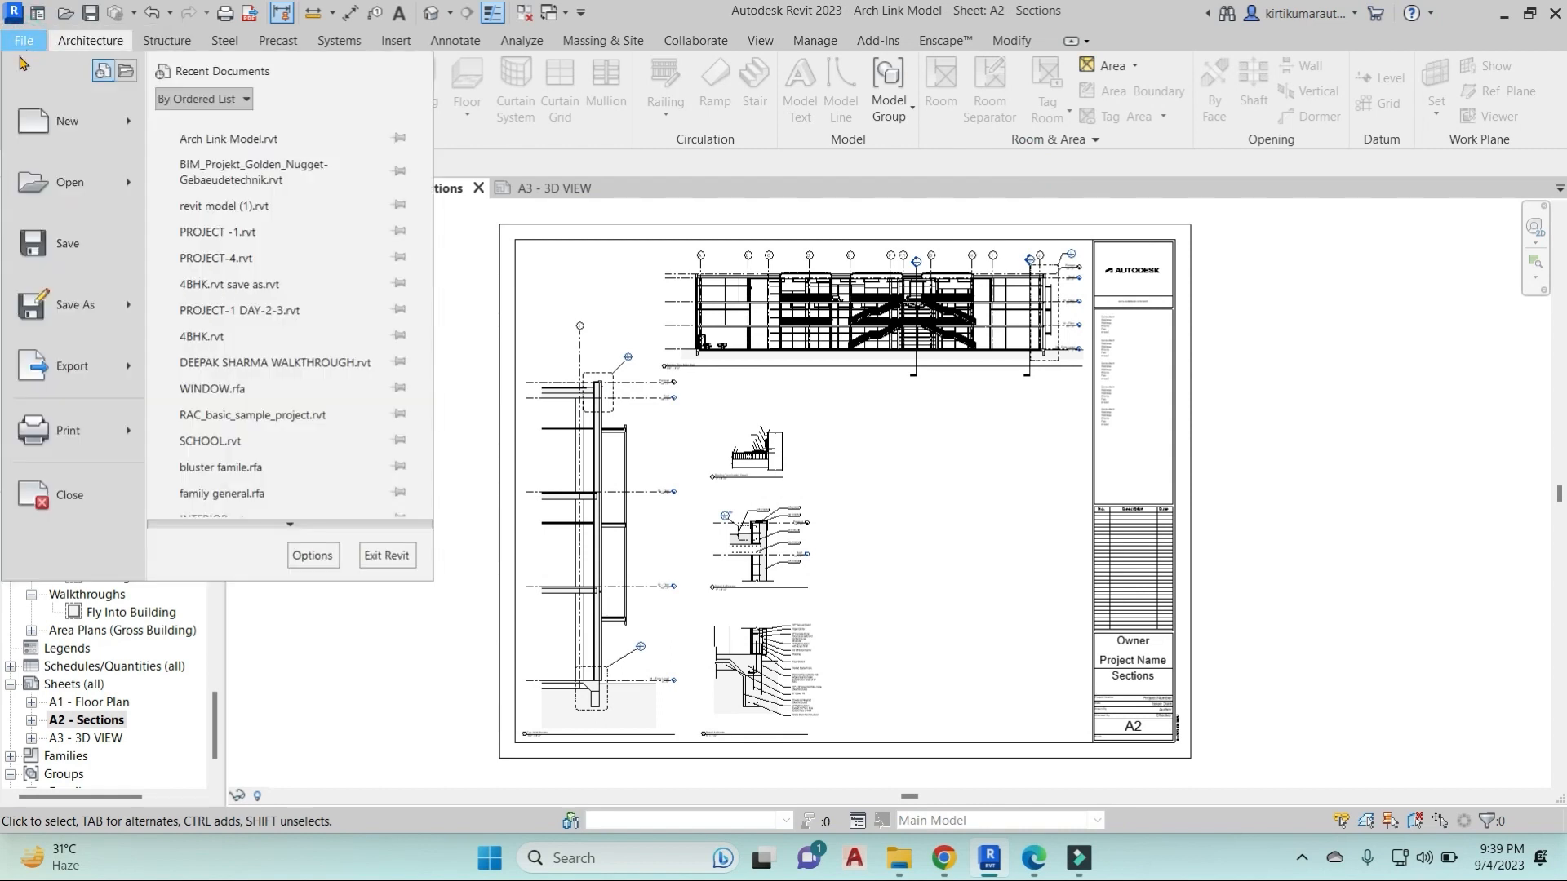
click(112, 369)
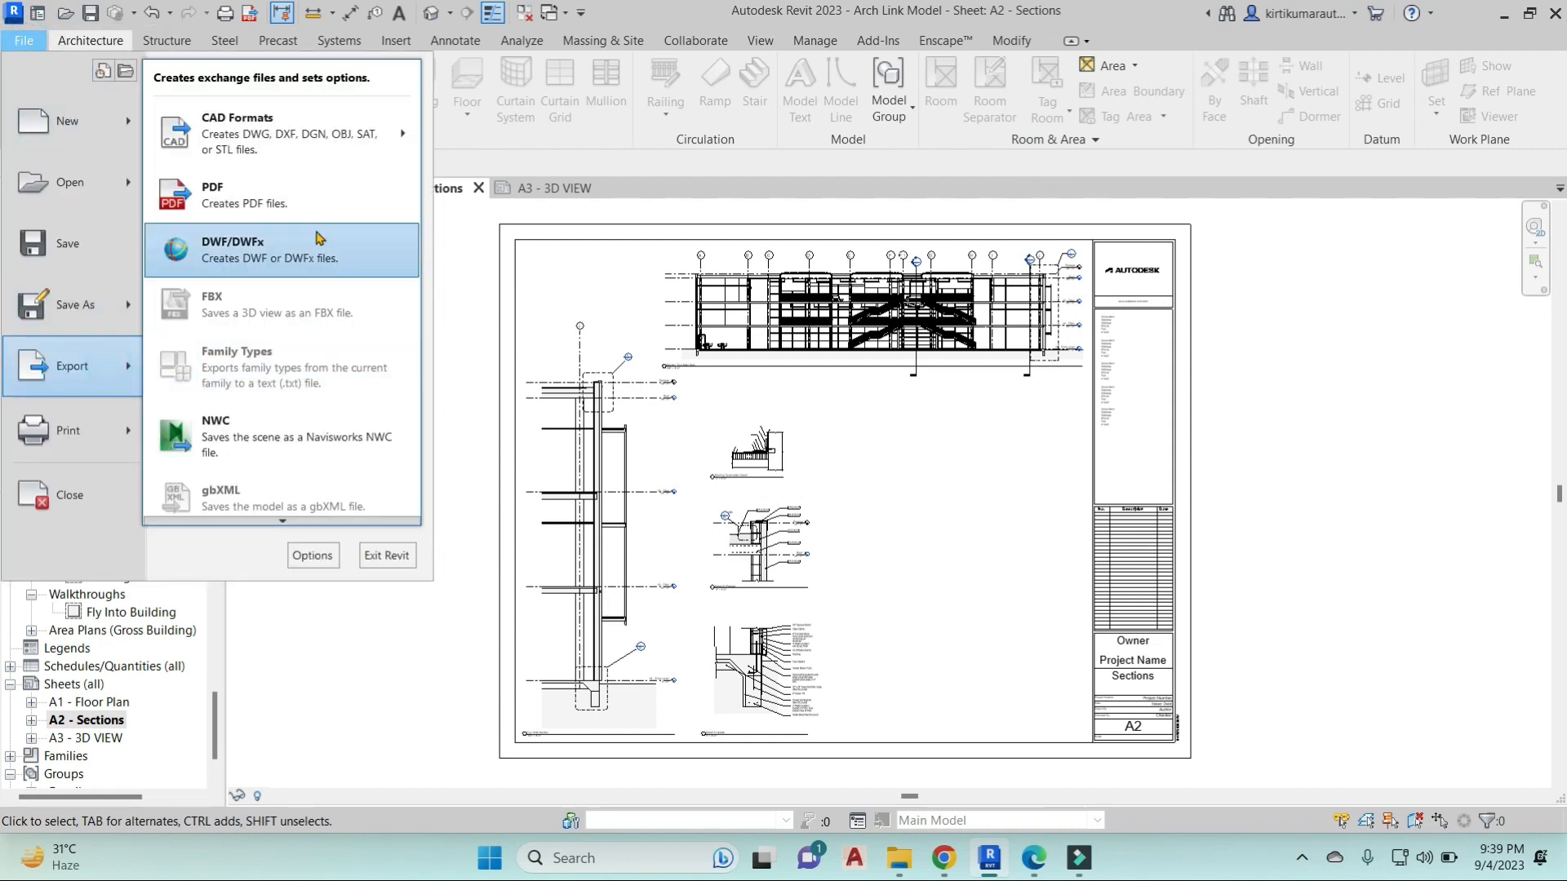
click(237, 206)
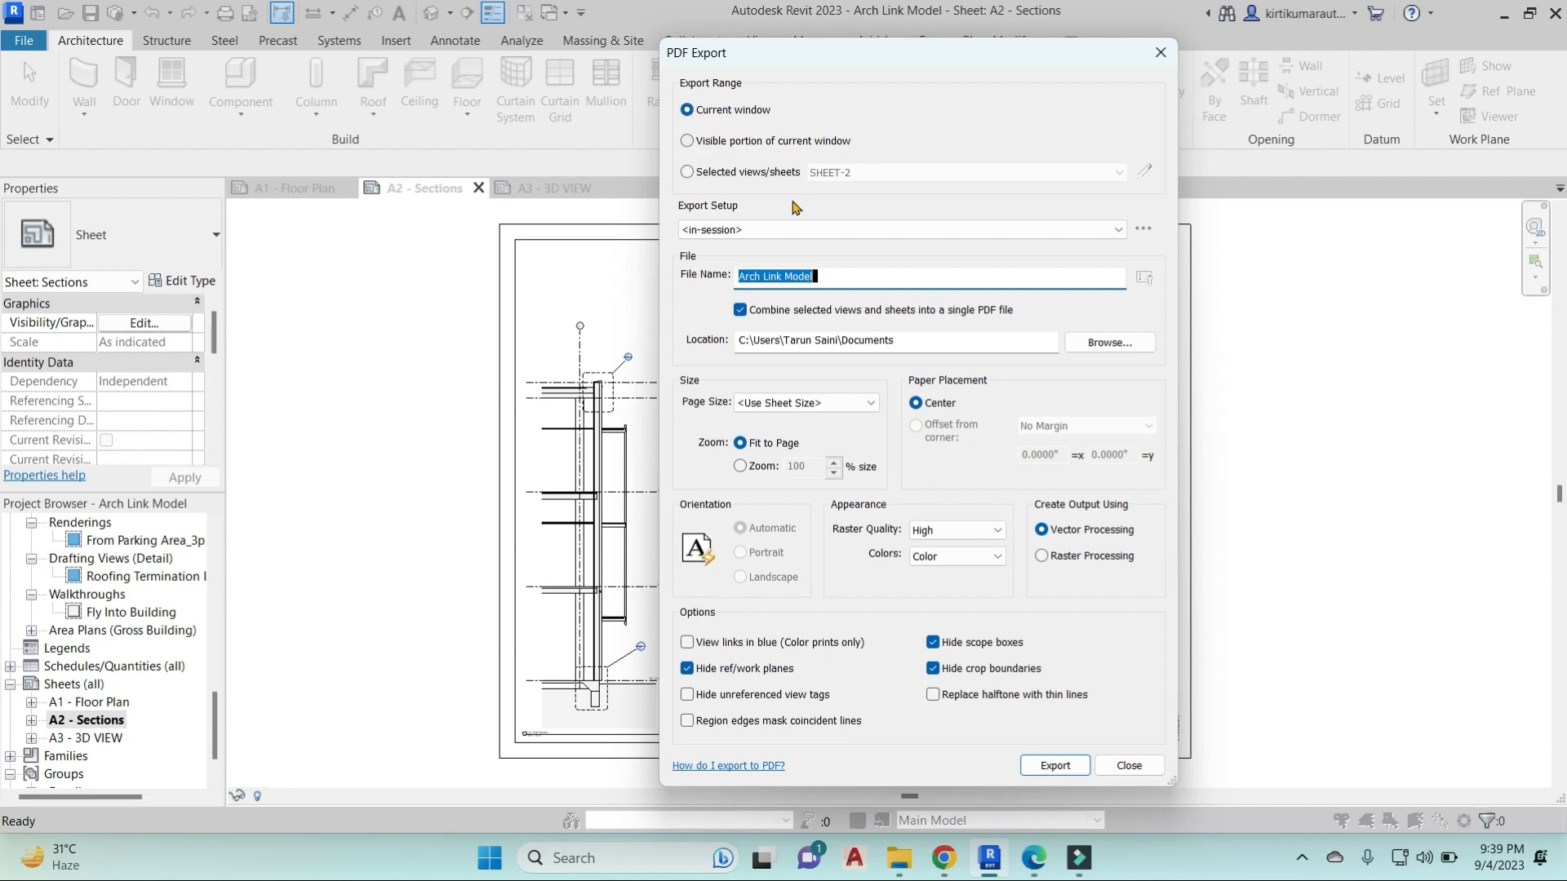
Set the export range to the selected views/sheets of the SHEET-2 set, with sheets A1, A2 and A3 included.
click(688, 173)
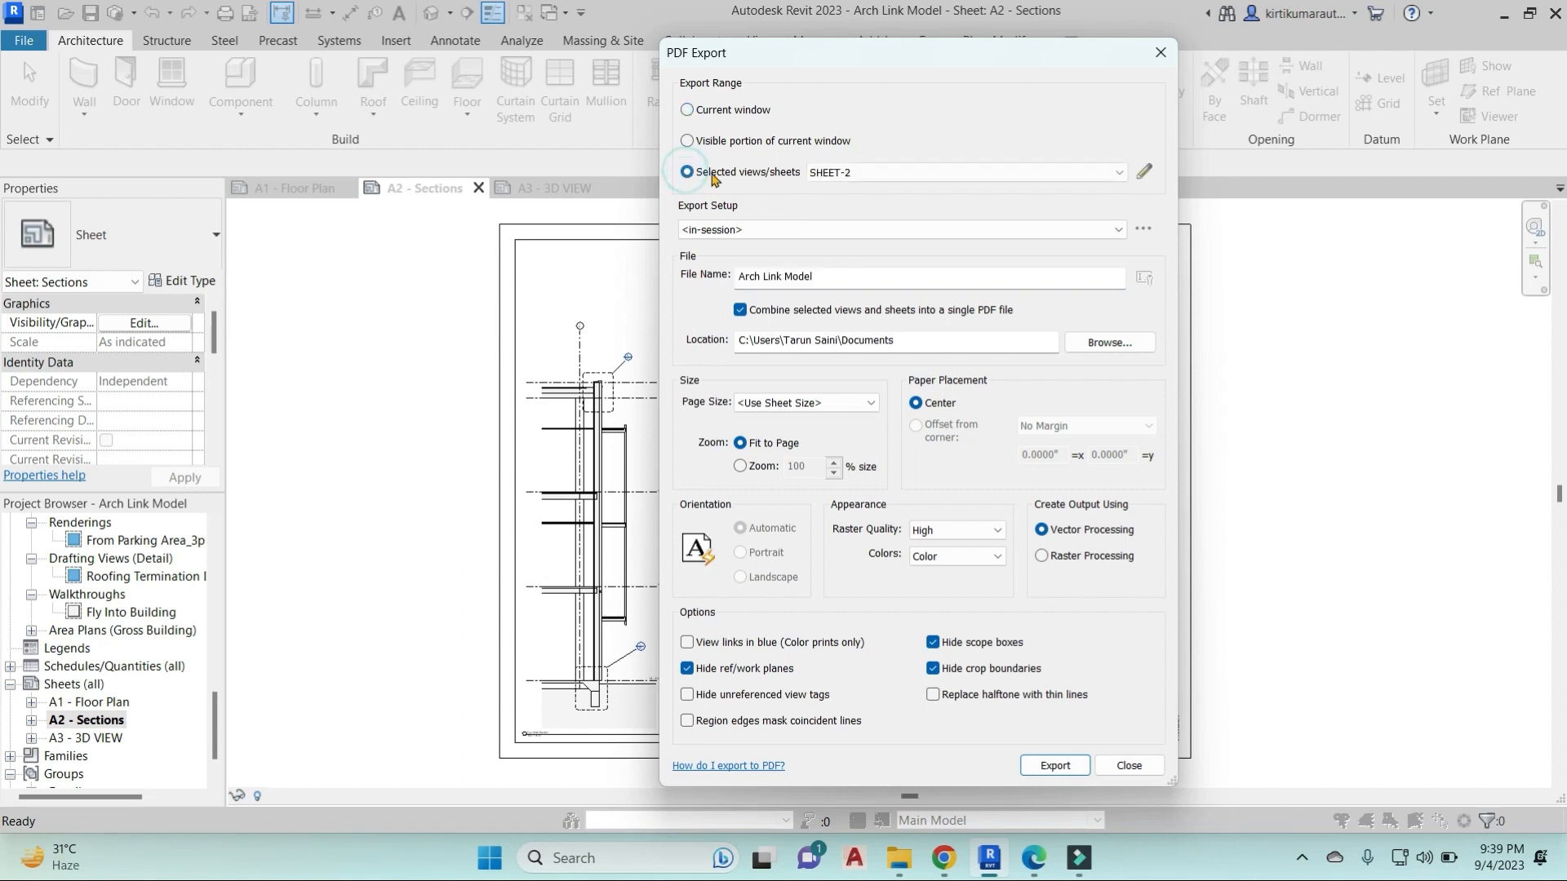
click(1117, 172)
click(1142, 171)
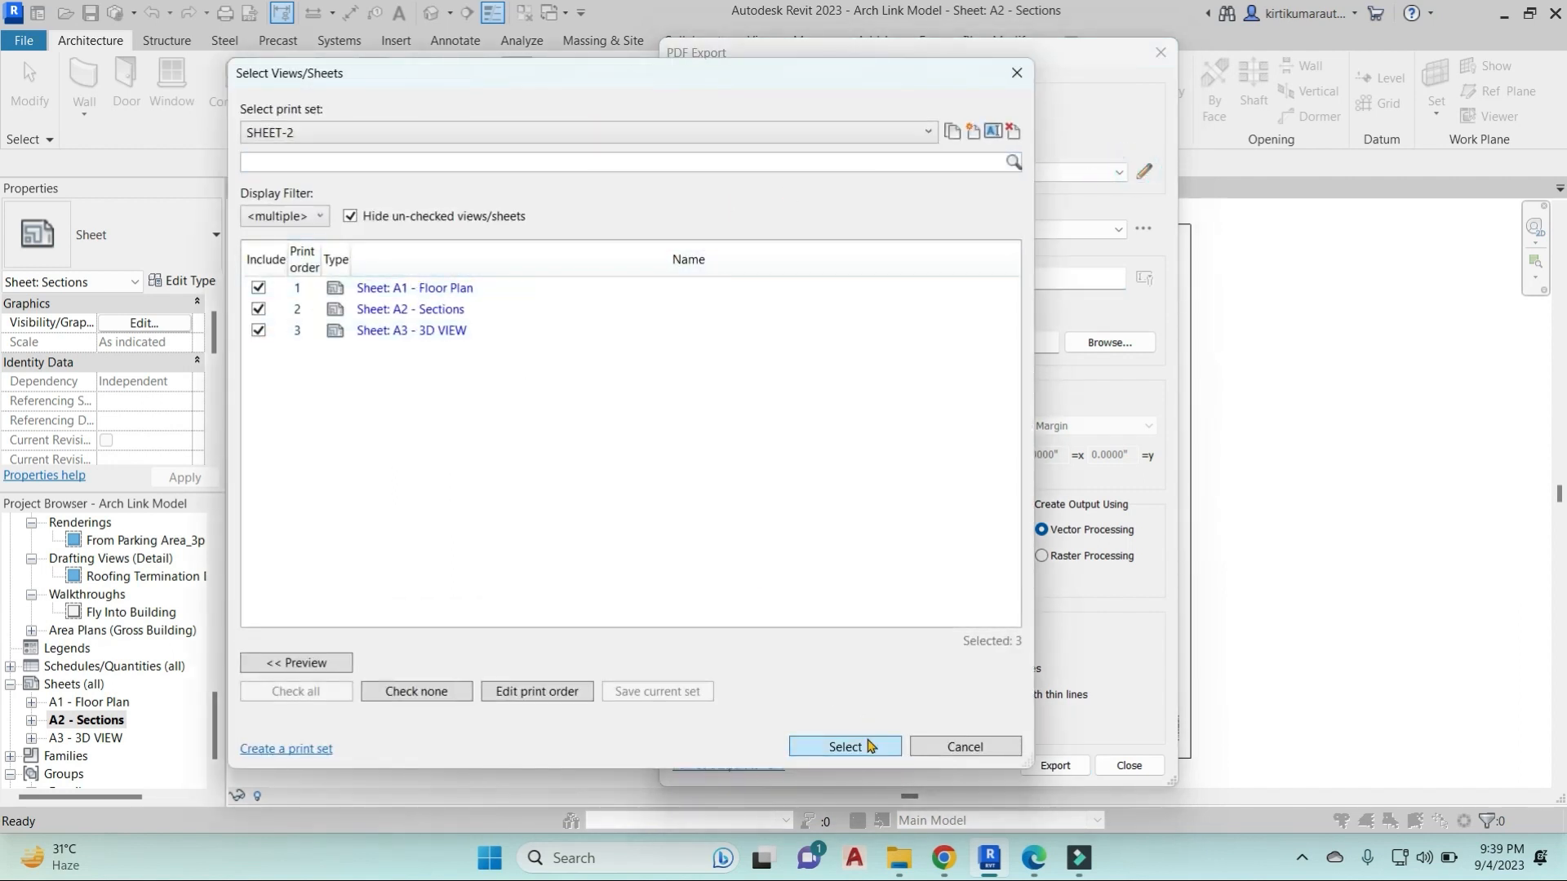
click(843, 745)
Create a new print set, switch back to SHEET-2 and save the set settings for future sessions.
click(1144, 173)
click(953, 131)
click(796, 457)
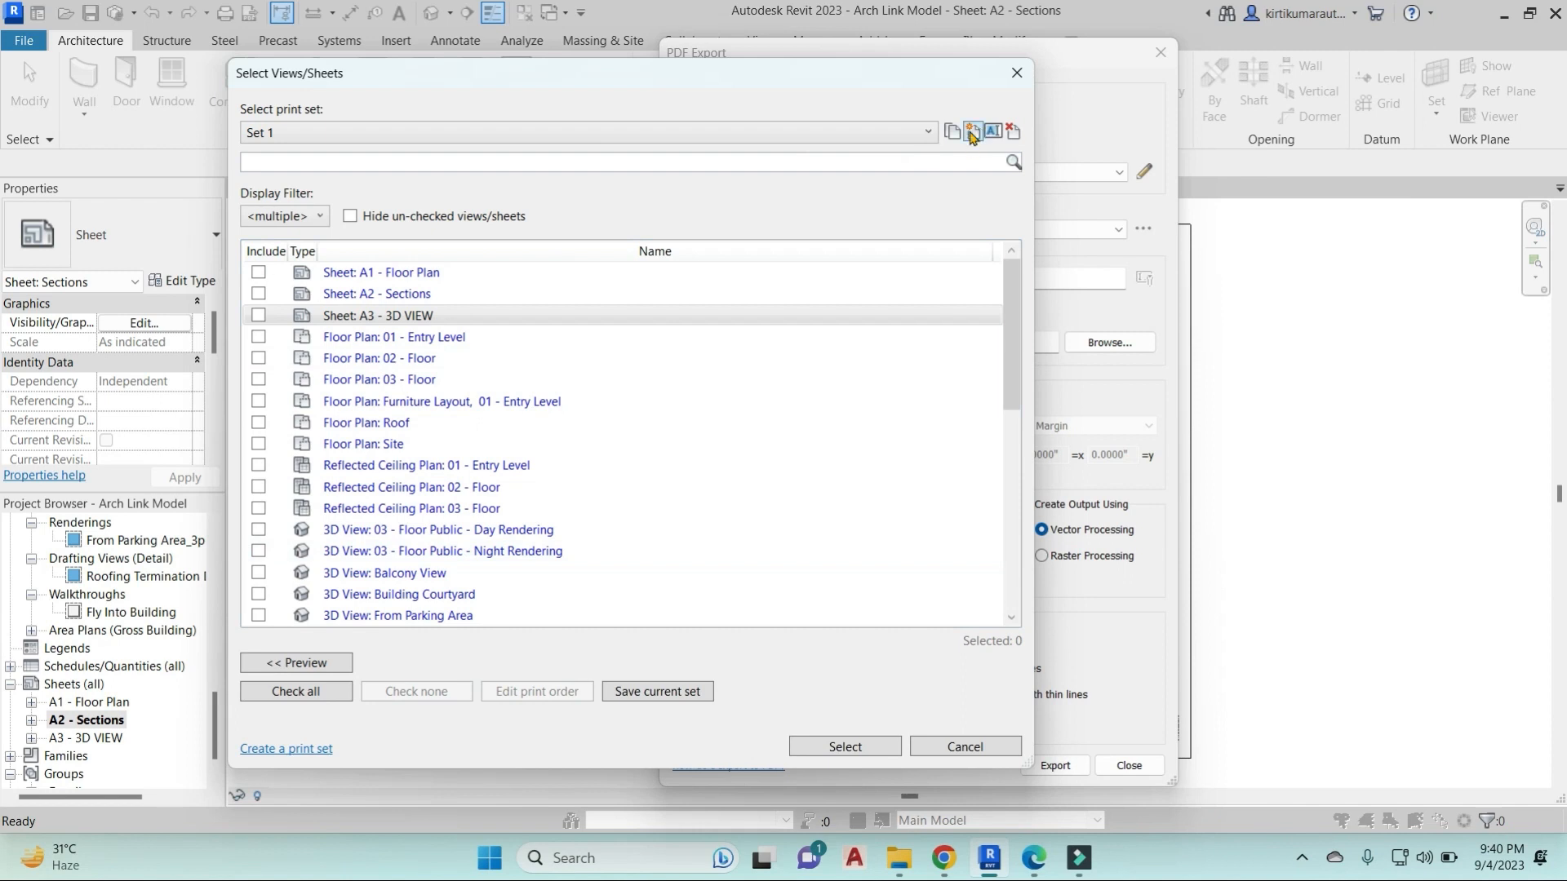
click(926, 133)
click(330, 197)
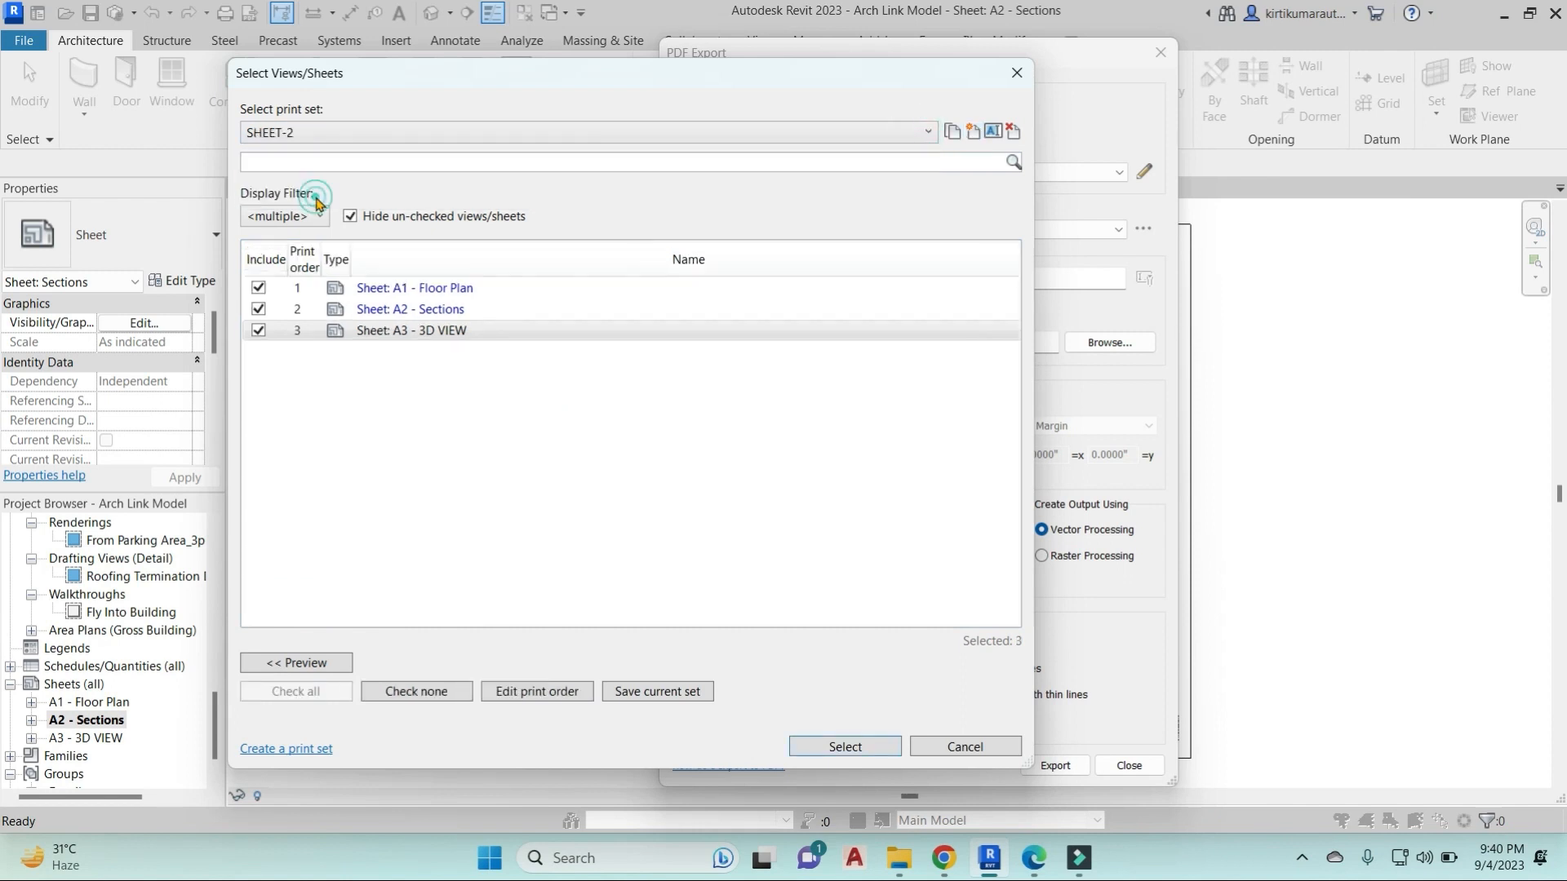
click(846, 747)
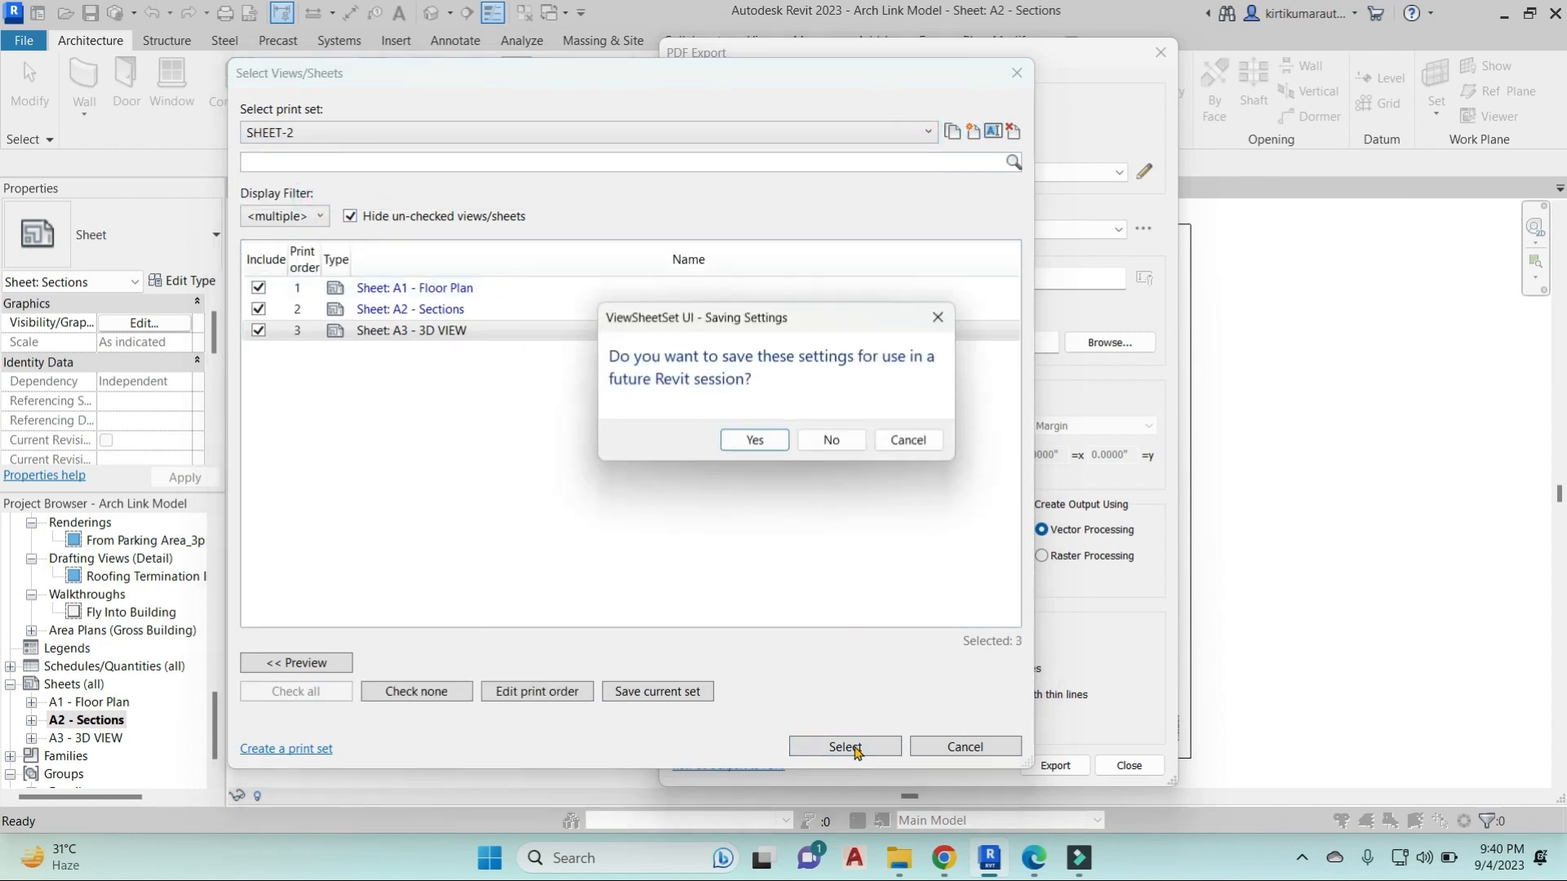
click(752, 447)
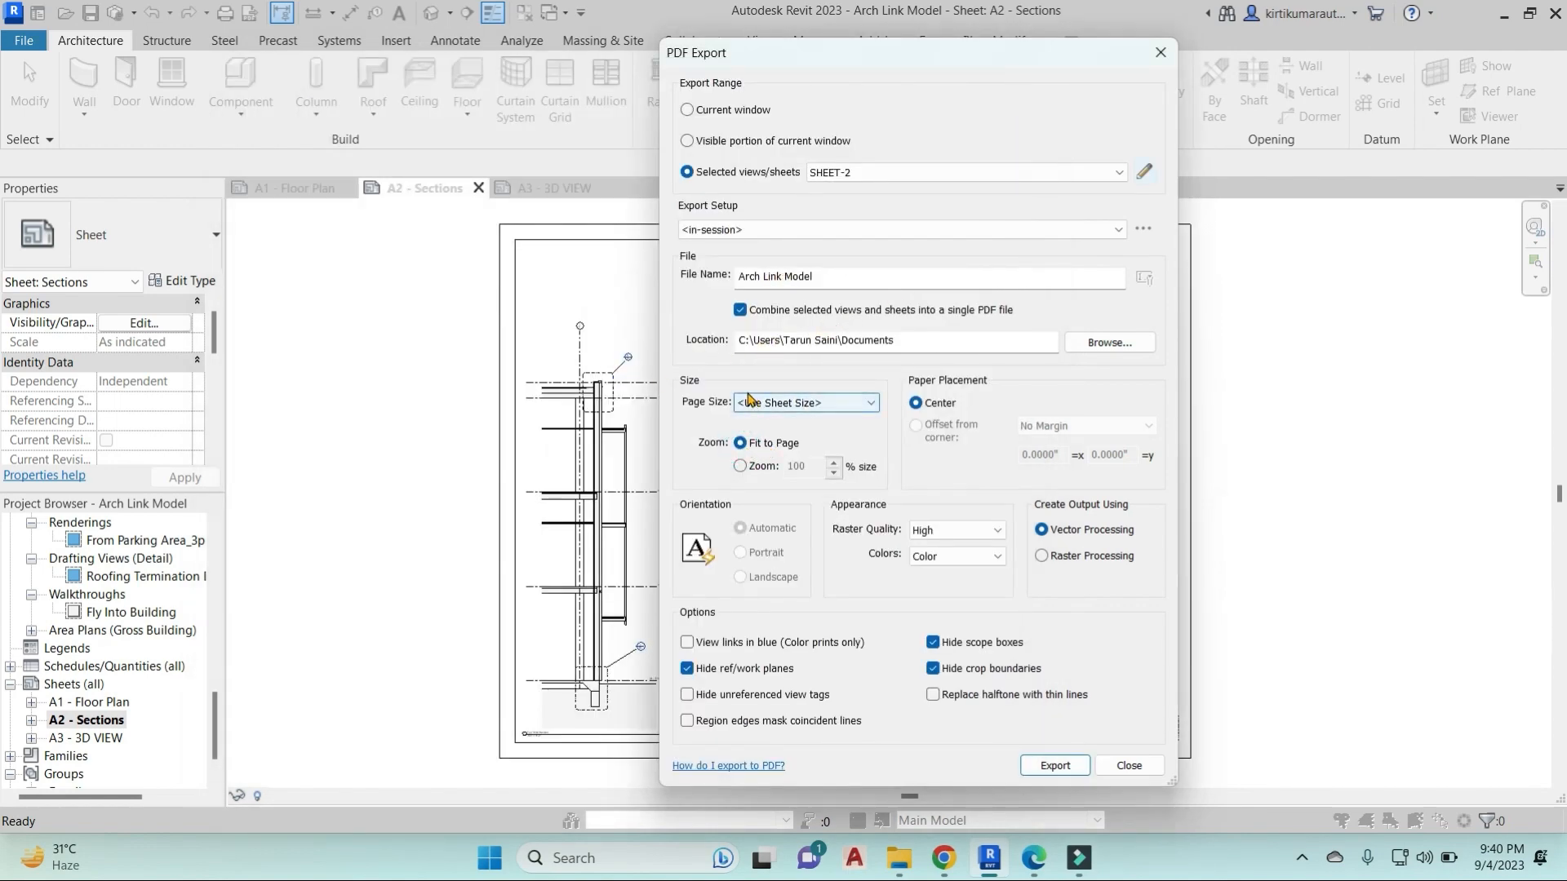
Keep the sheets combined in a single PDF and set the export location to a new PDF EXPORT folder inside PDF REVIT on the desktop.
click(739, 310)
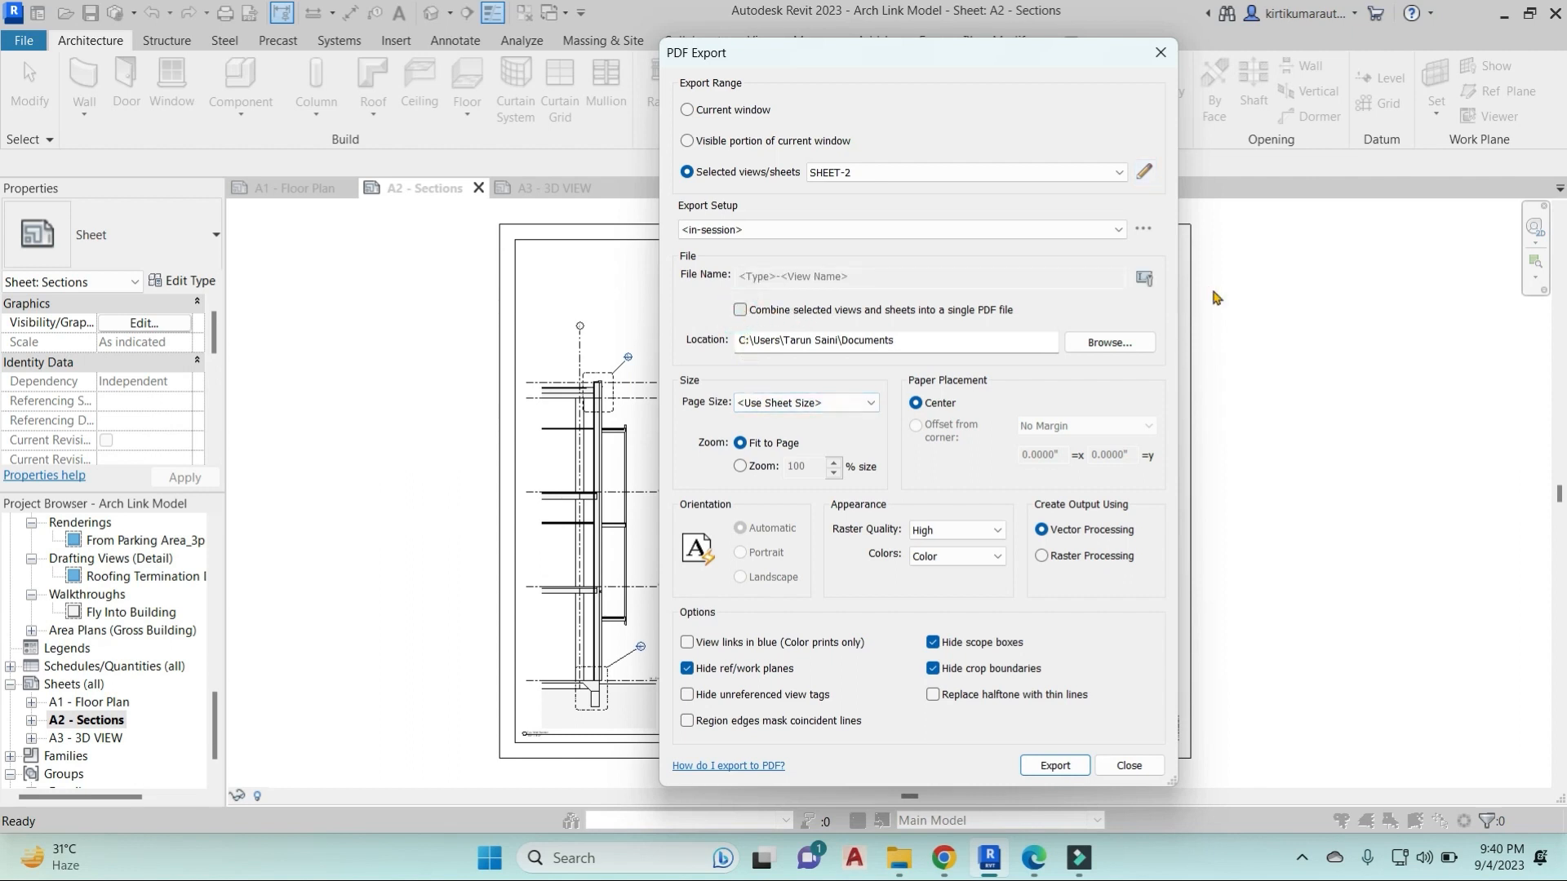
click(740, 310)
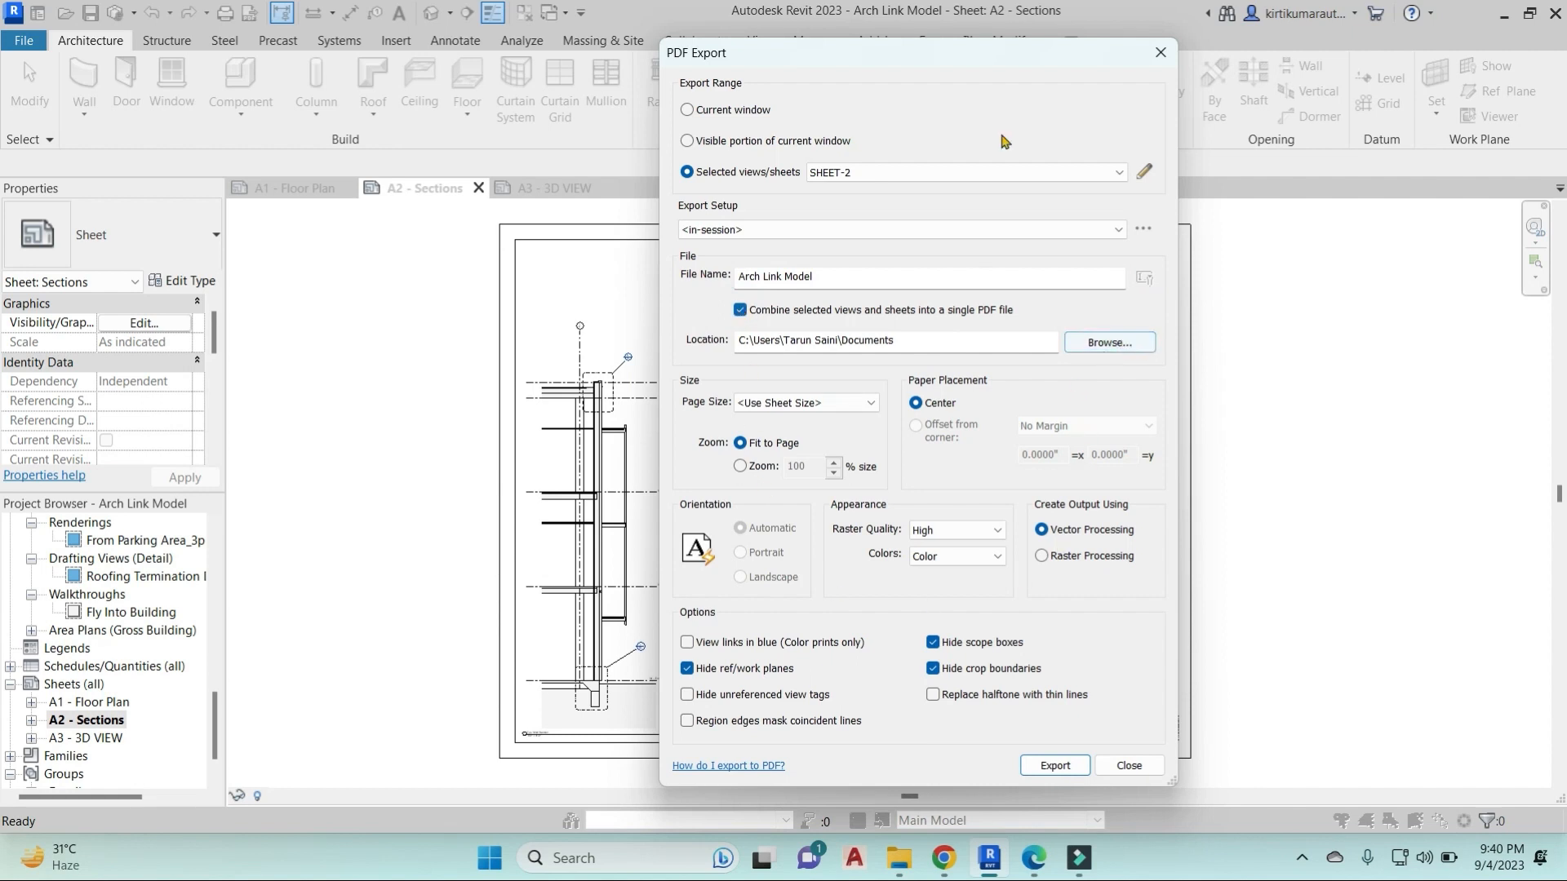
click(1109, 343)
click(535, 504)
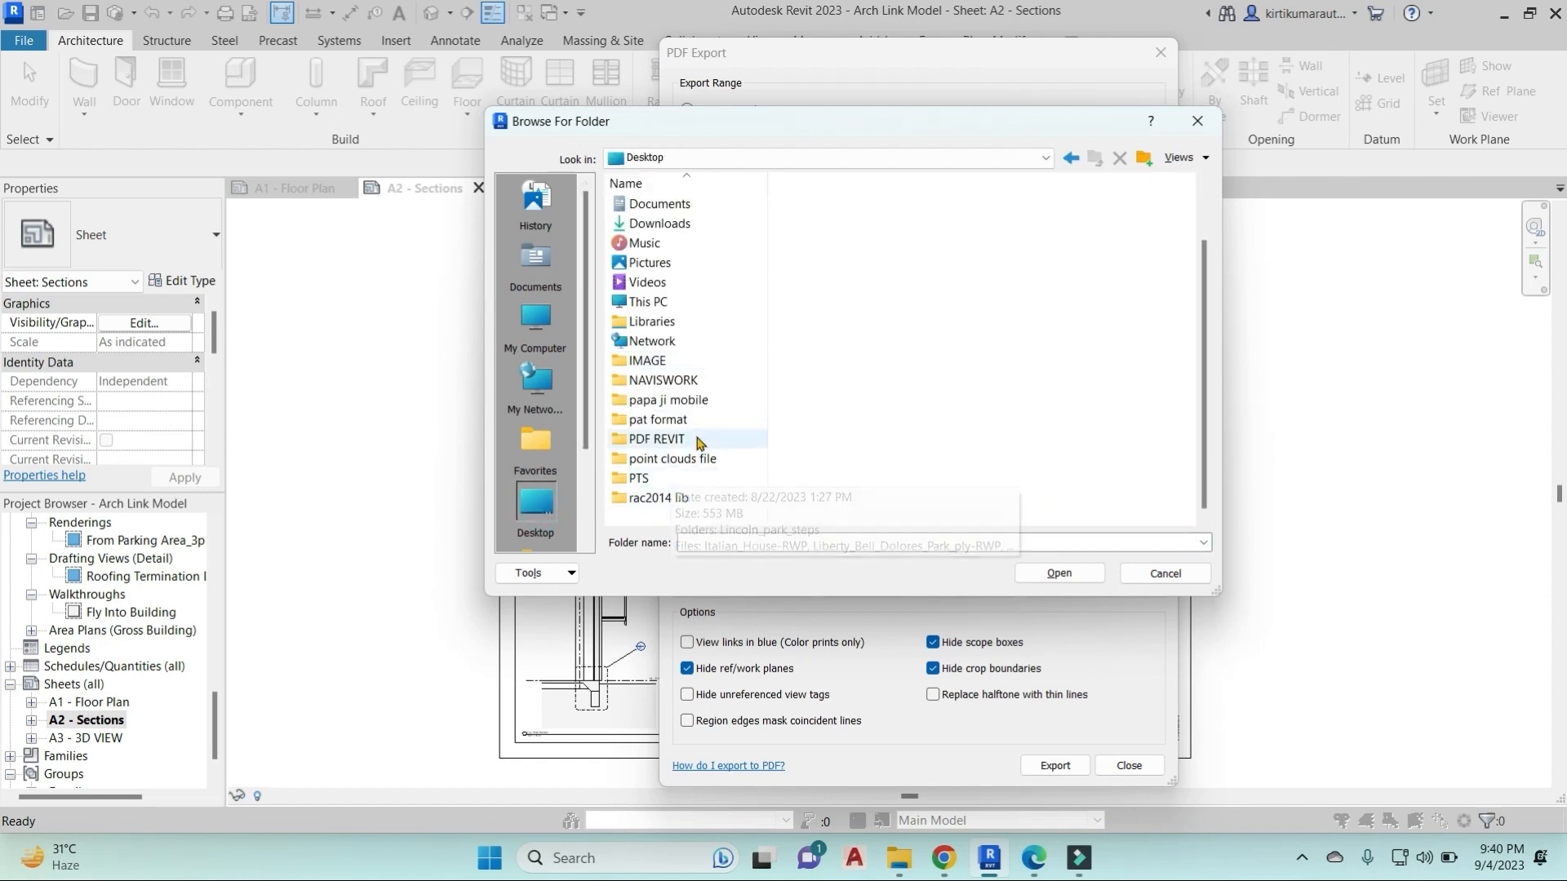
double_click(693, 439)
right_click(747, 300)
mouse_move(881, 493)
click(1014, 493)
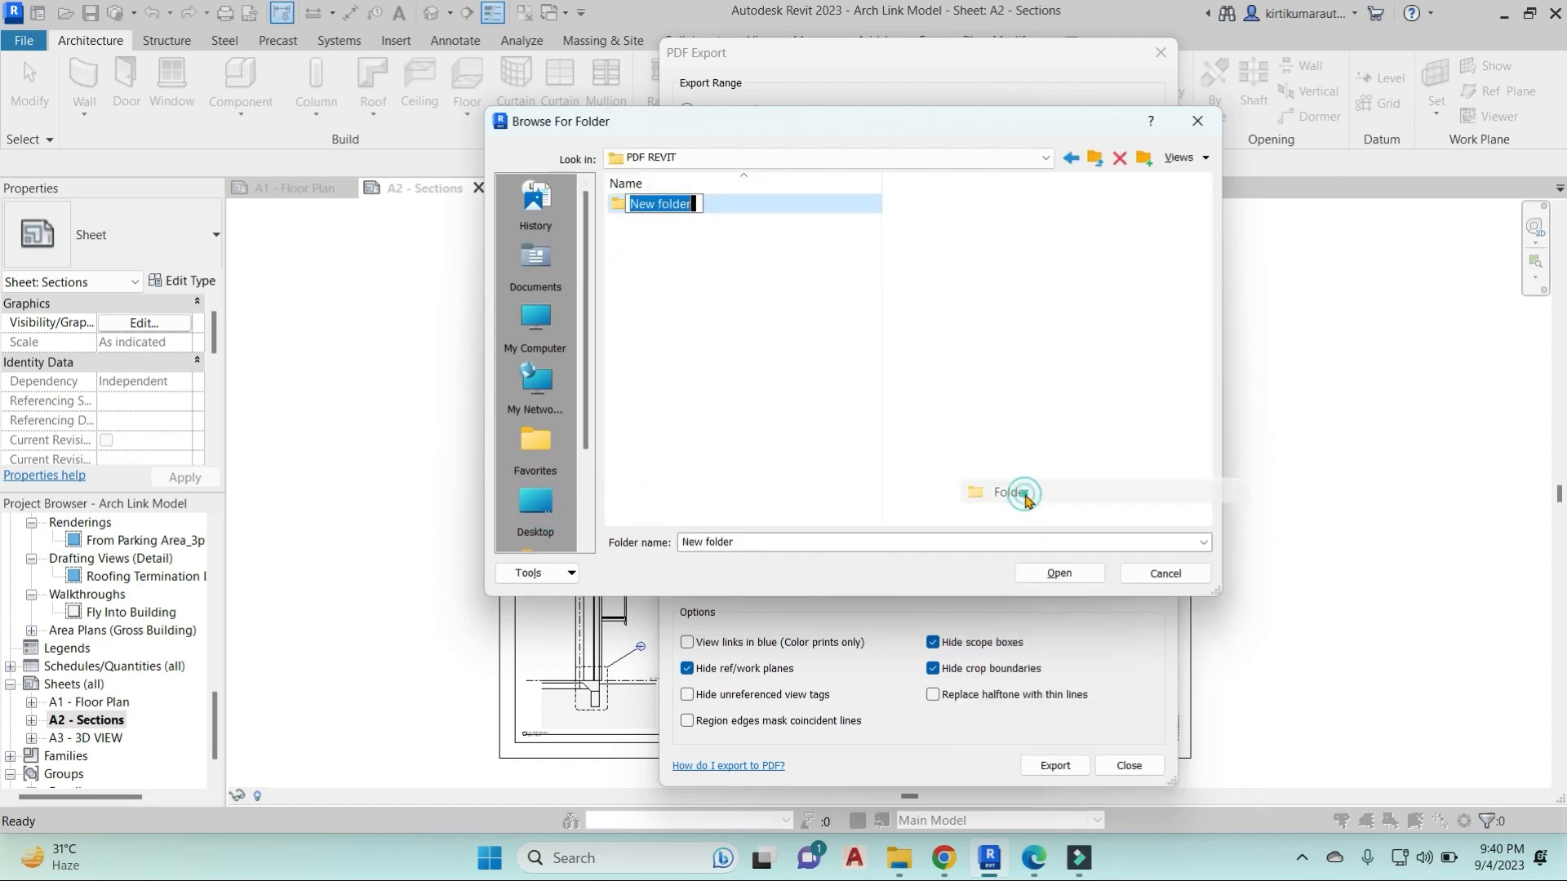
text(PD)
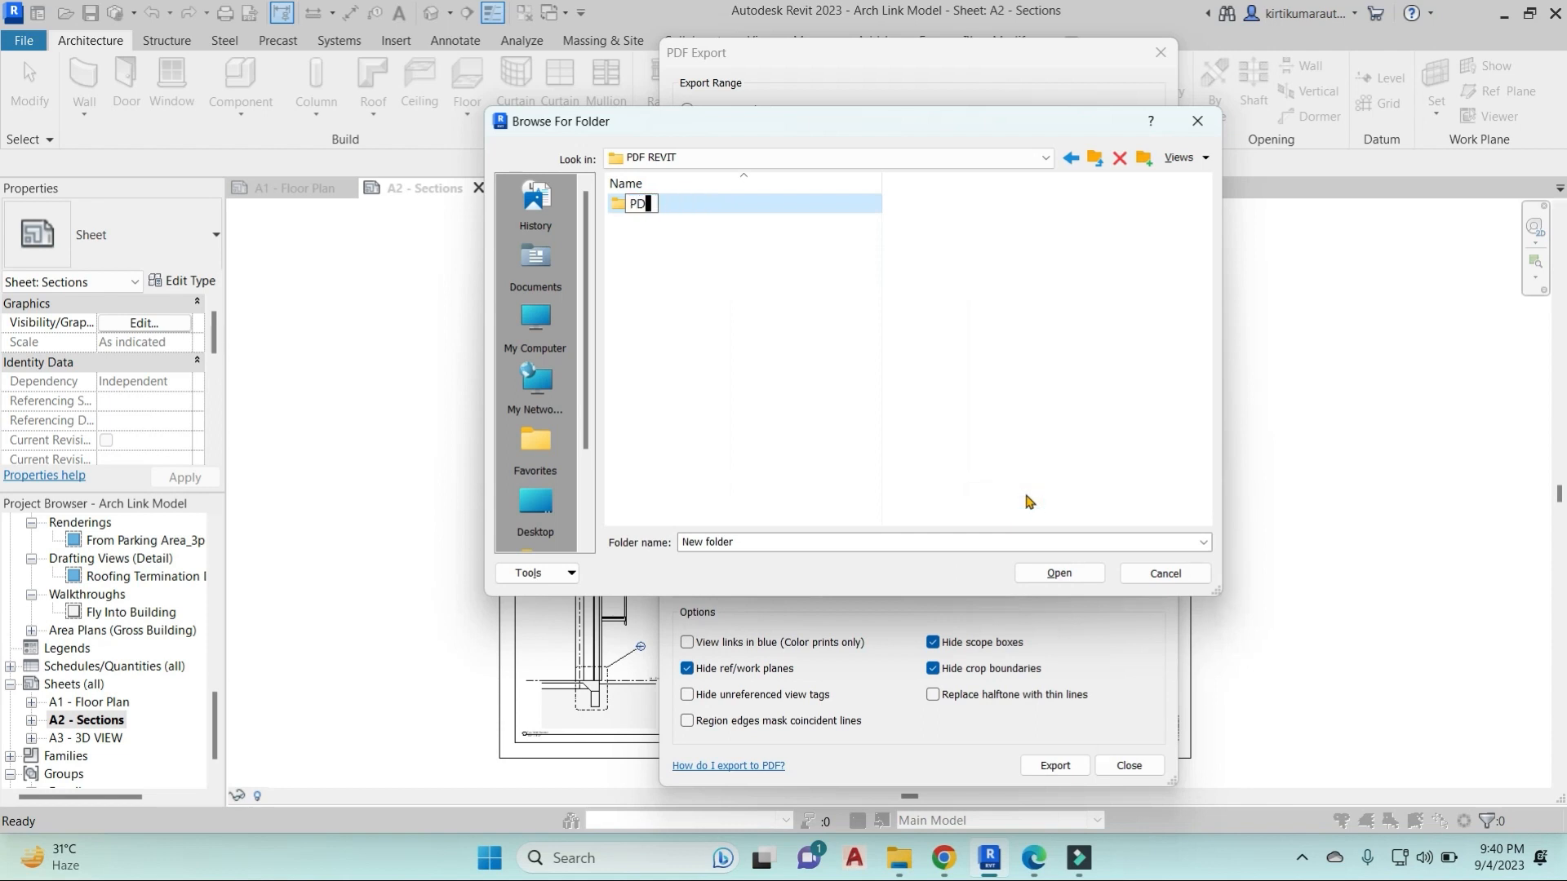
text(F EXPORT)
double_click(751, 206)
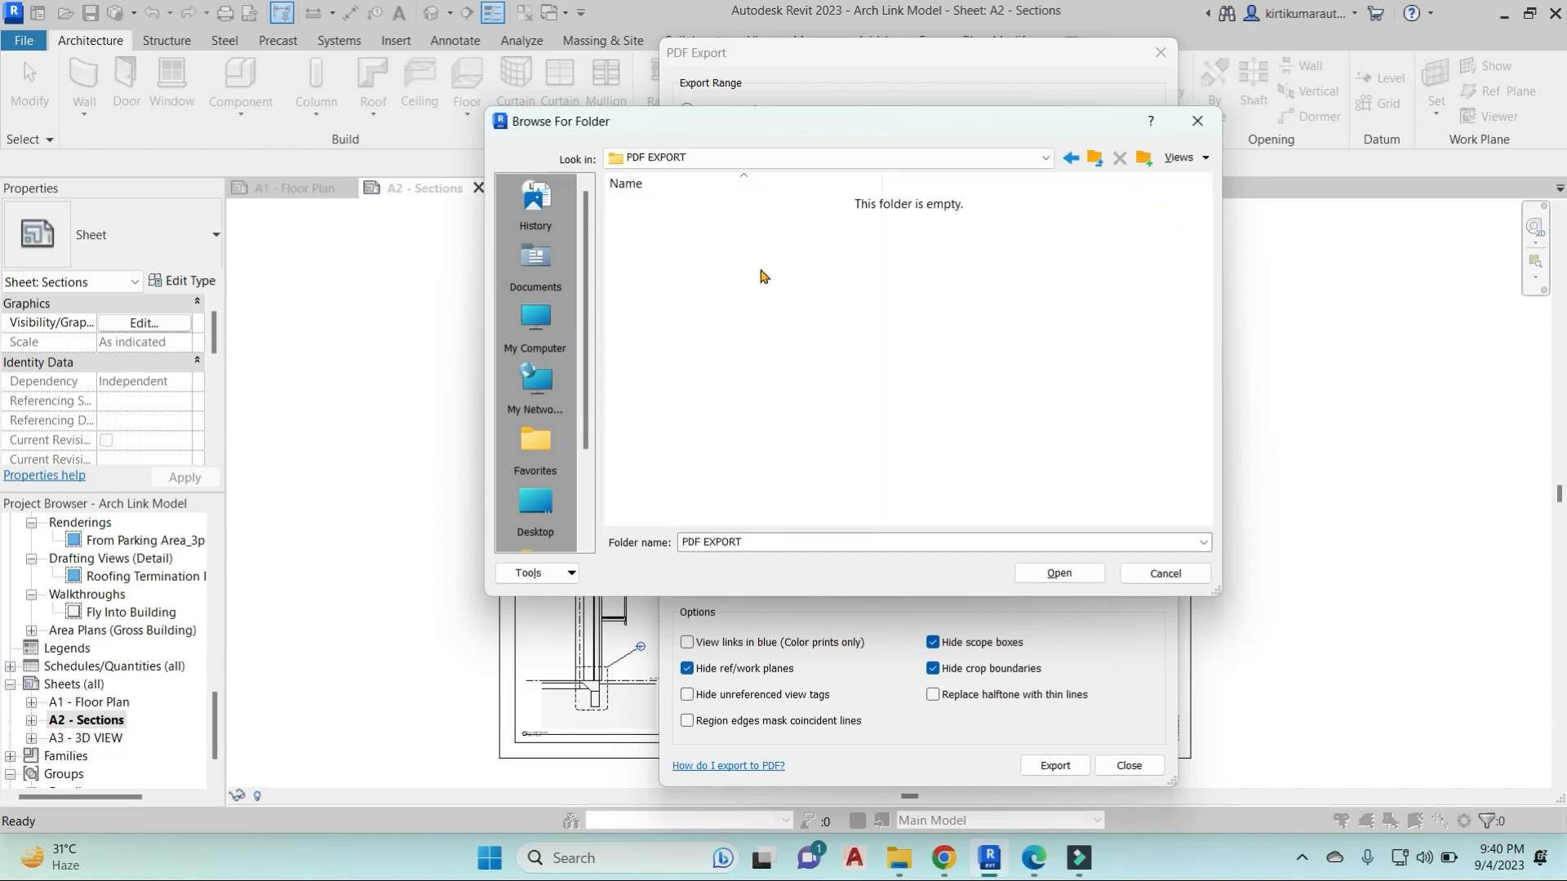
click(1057, 573)
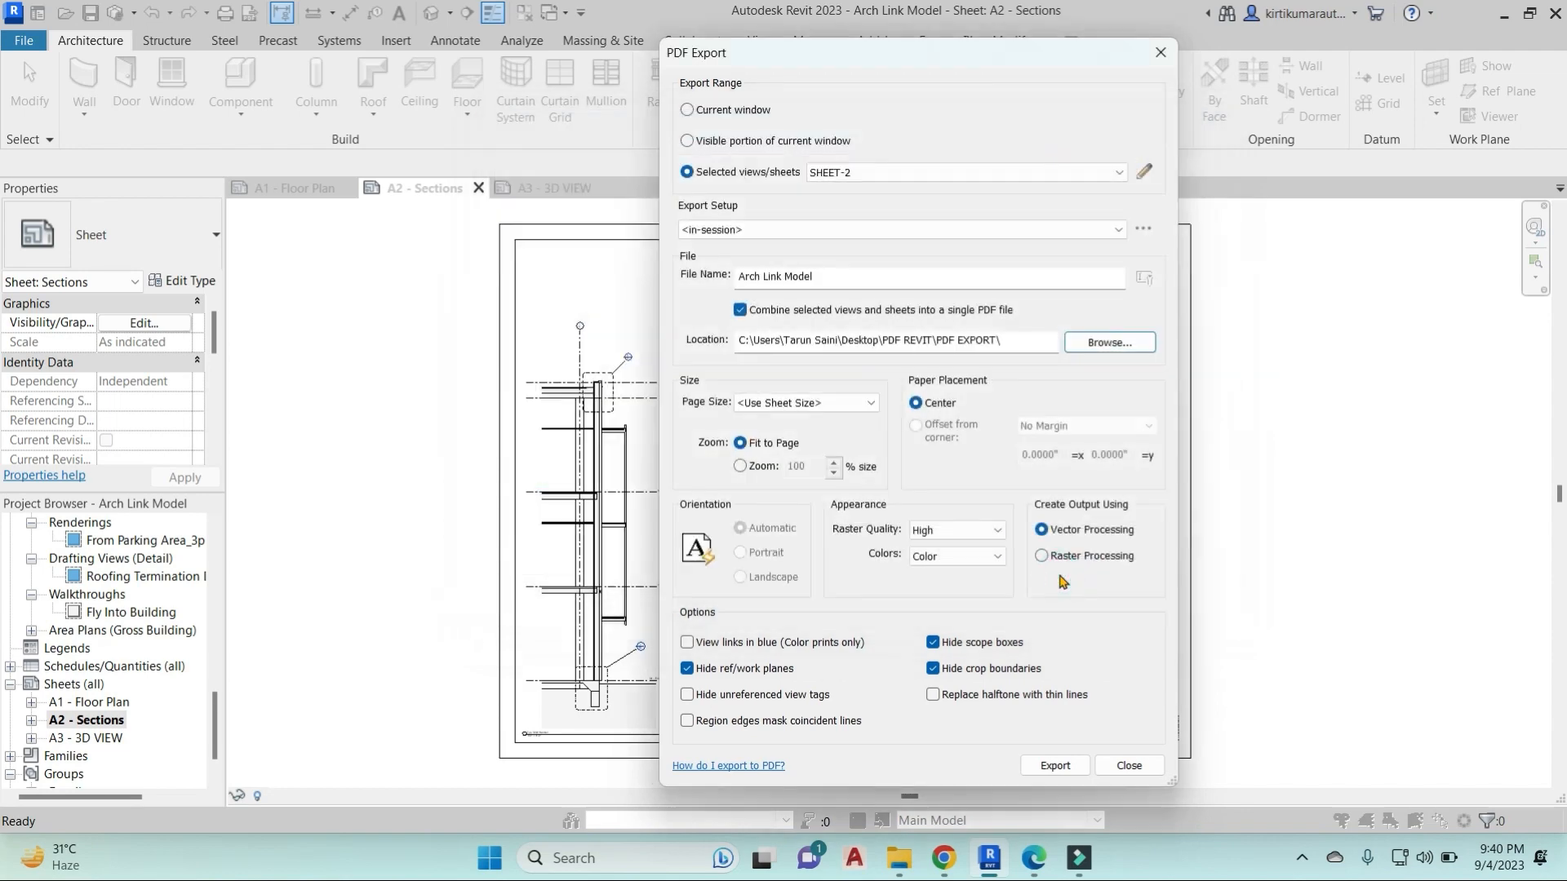
Set the PDF page size to ISO A2 : 420 x 594 mm.
click(869, 403)
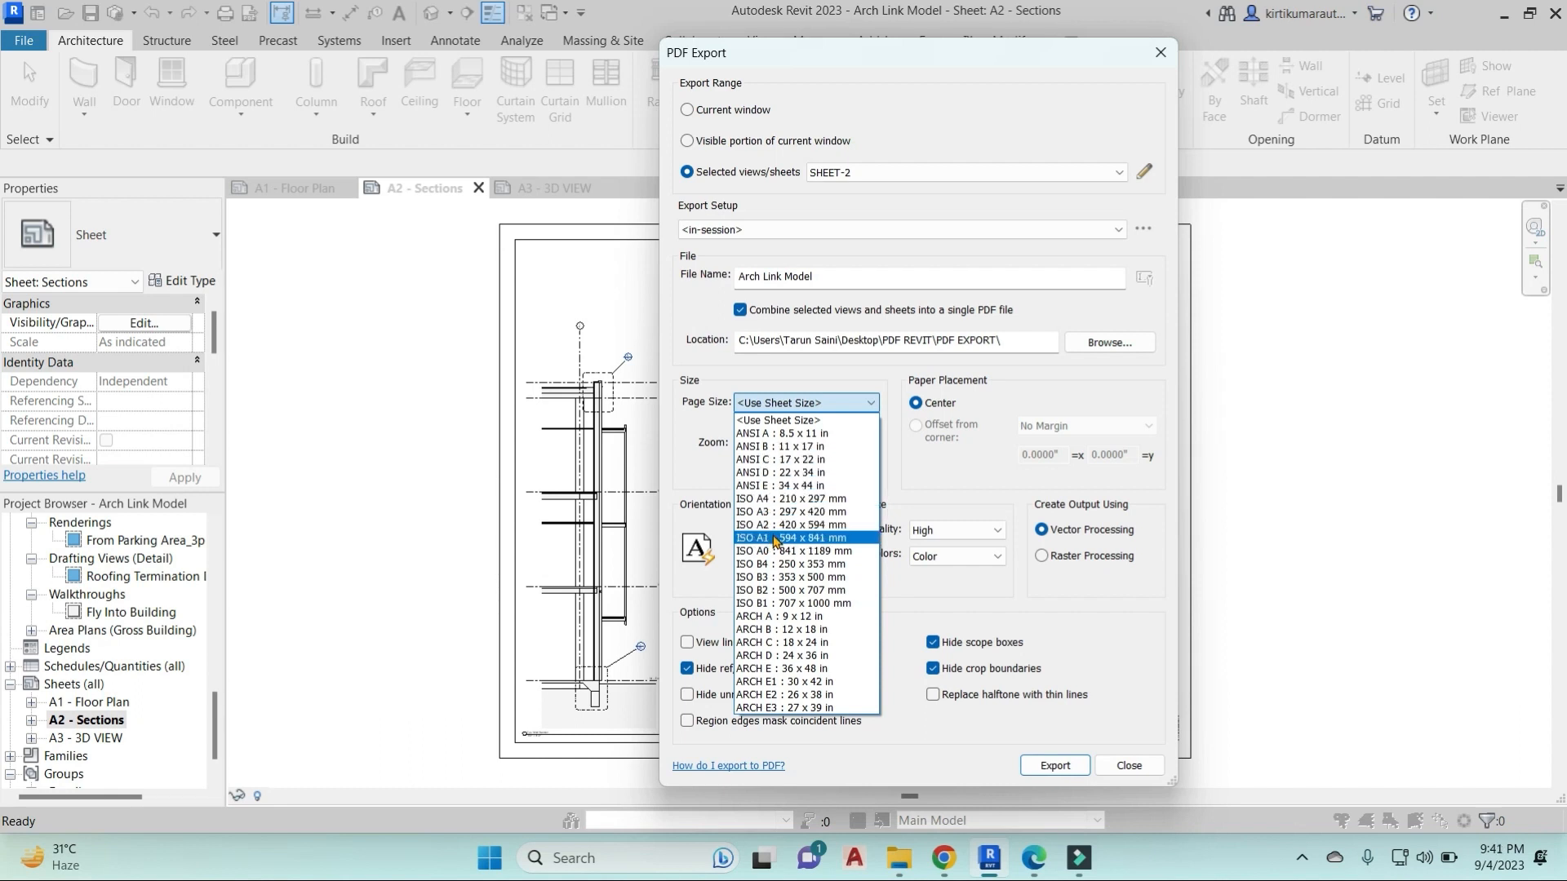
click(1012, 54)
drag(1001, 55, 799, 56)
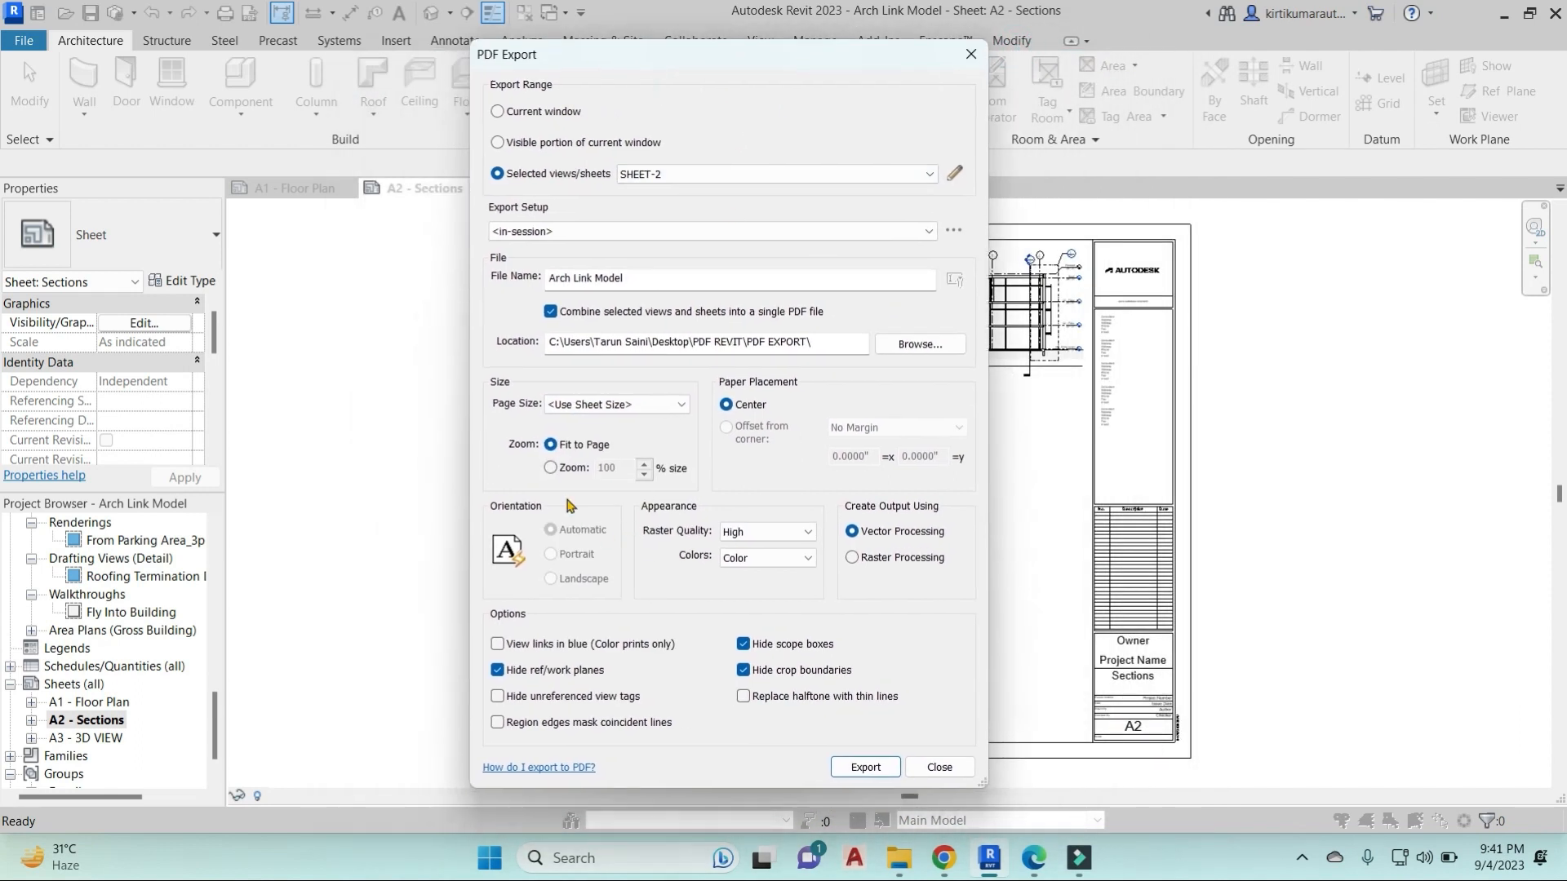
click(660, 404)
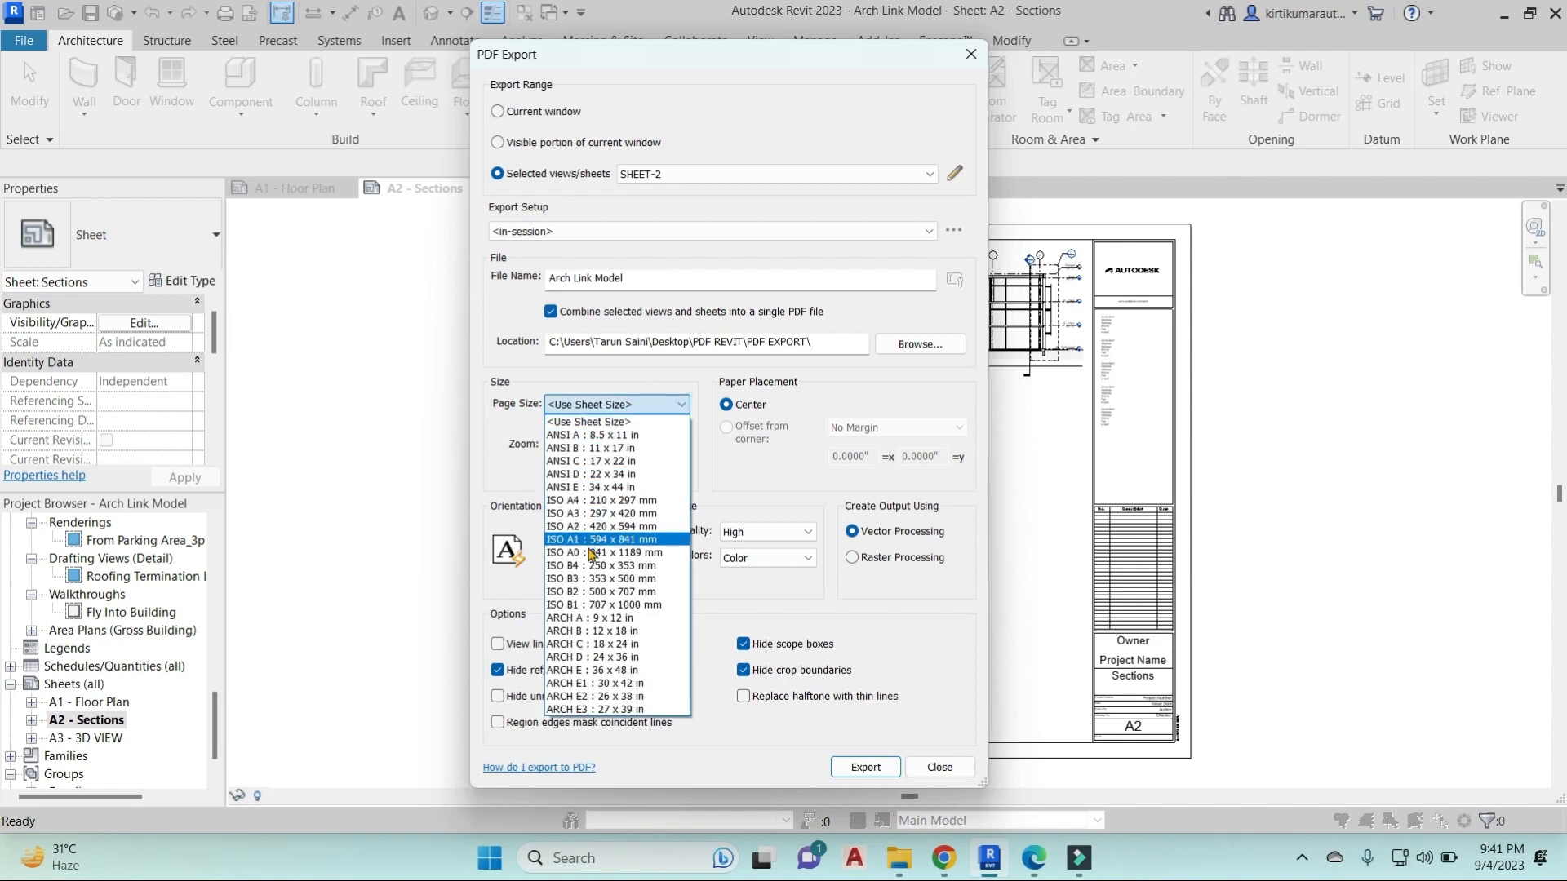
click(586, 526)
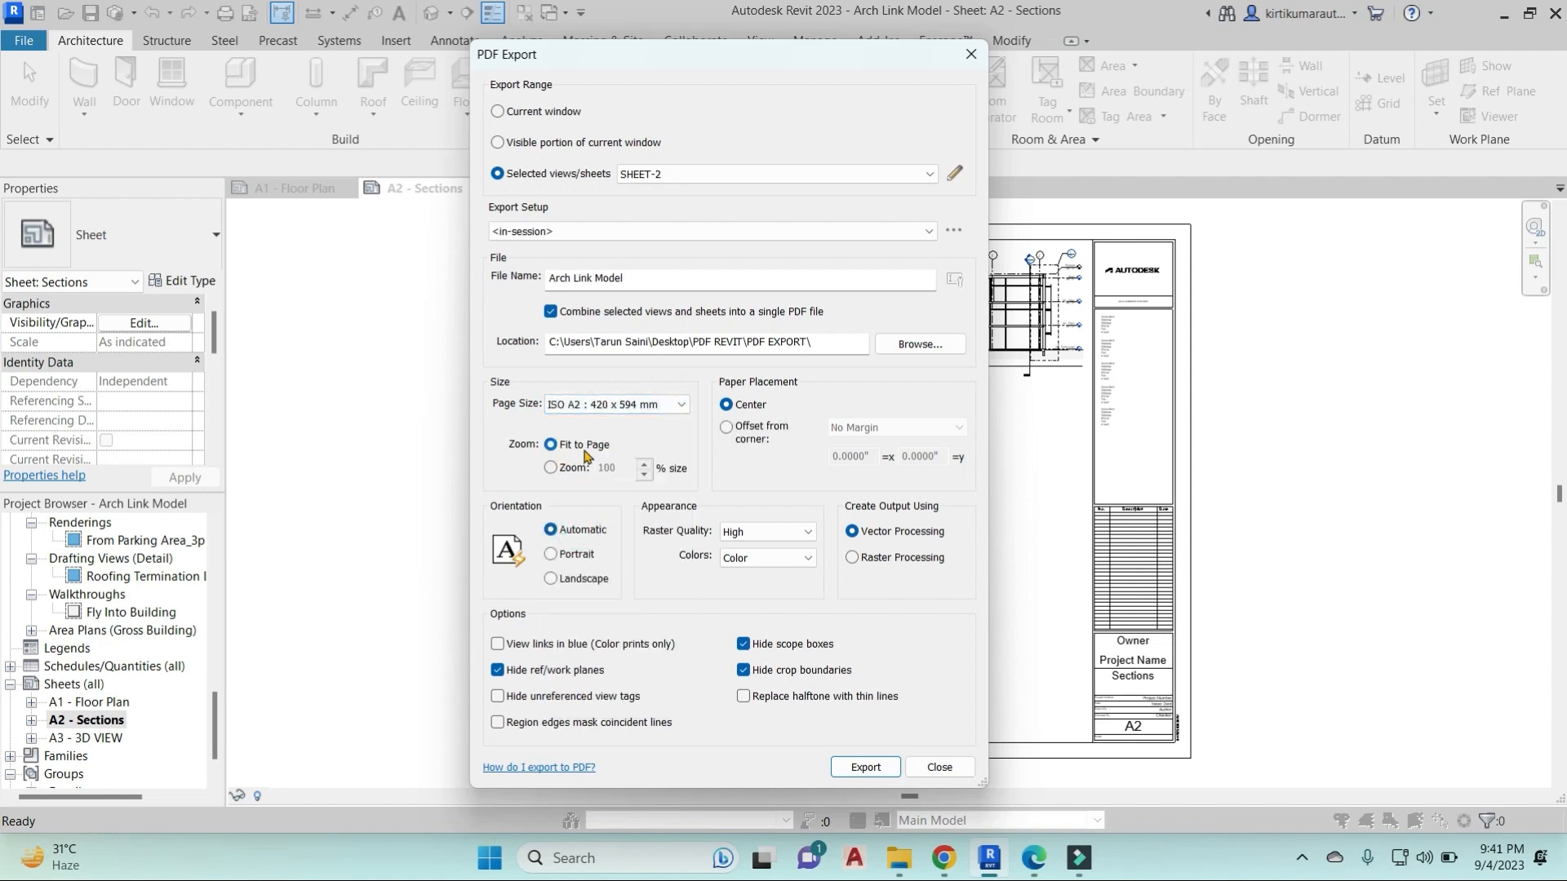
Set the PDF raster quality to Presentation, the colors to Grayscale and the orientation to Landscape.
click(804, 532)
click(775, 589)
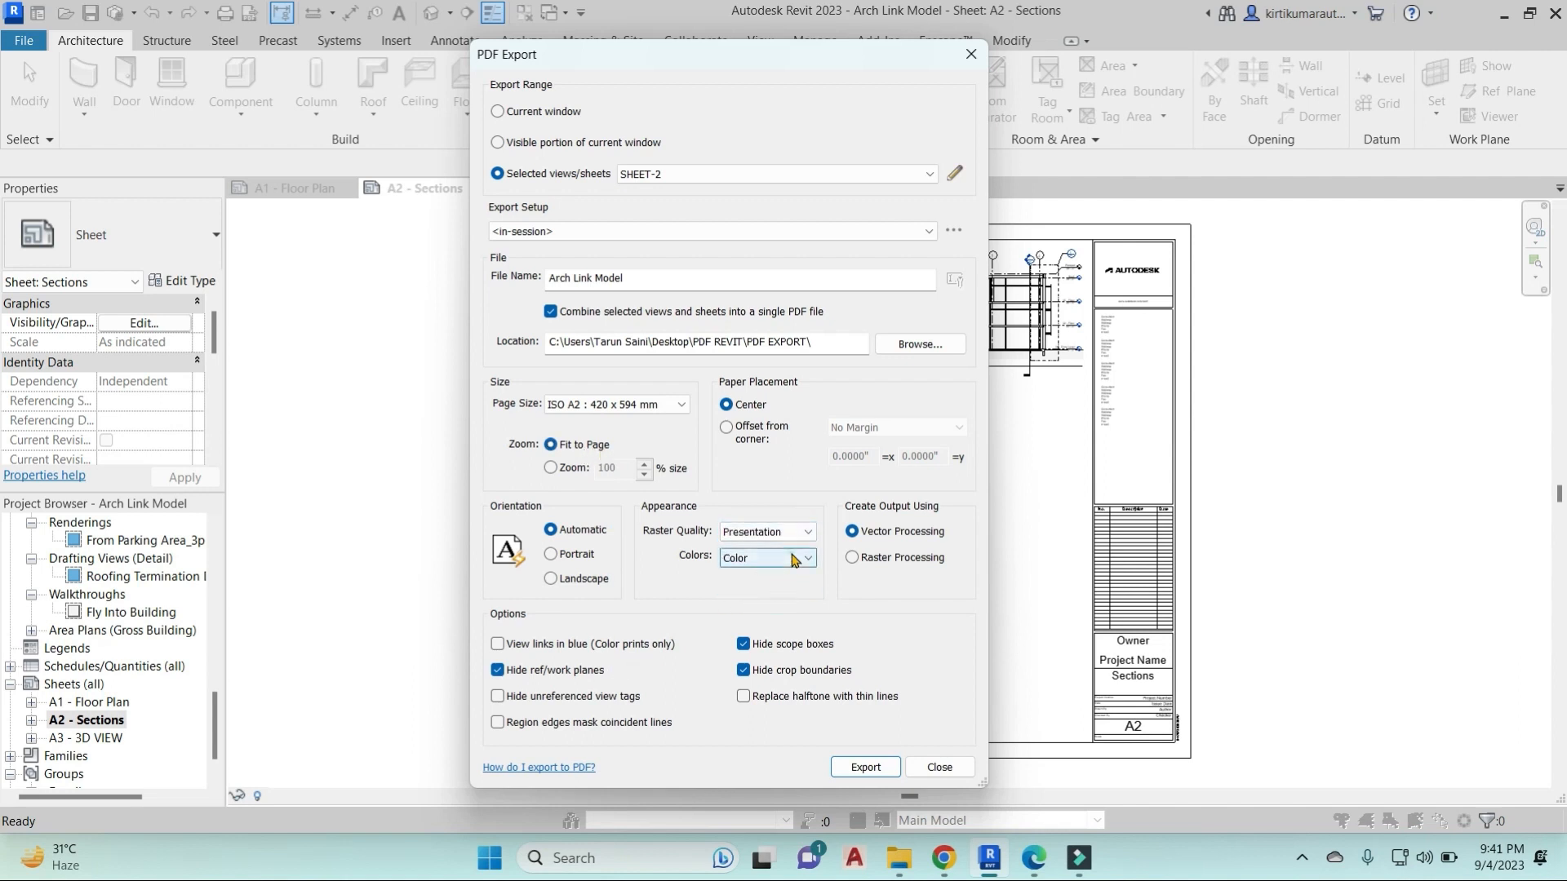
click(747, 558)
click(752, 589)
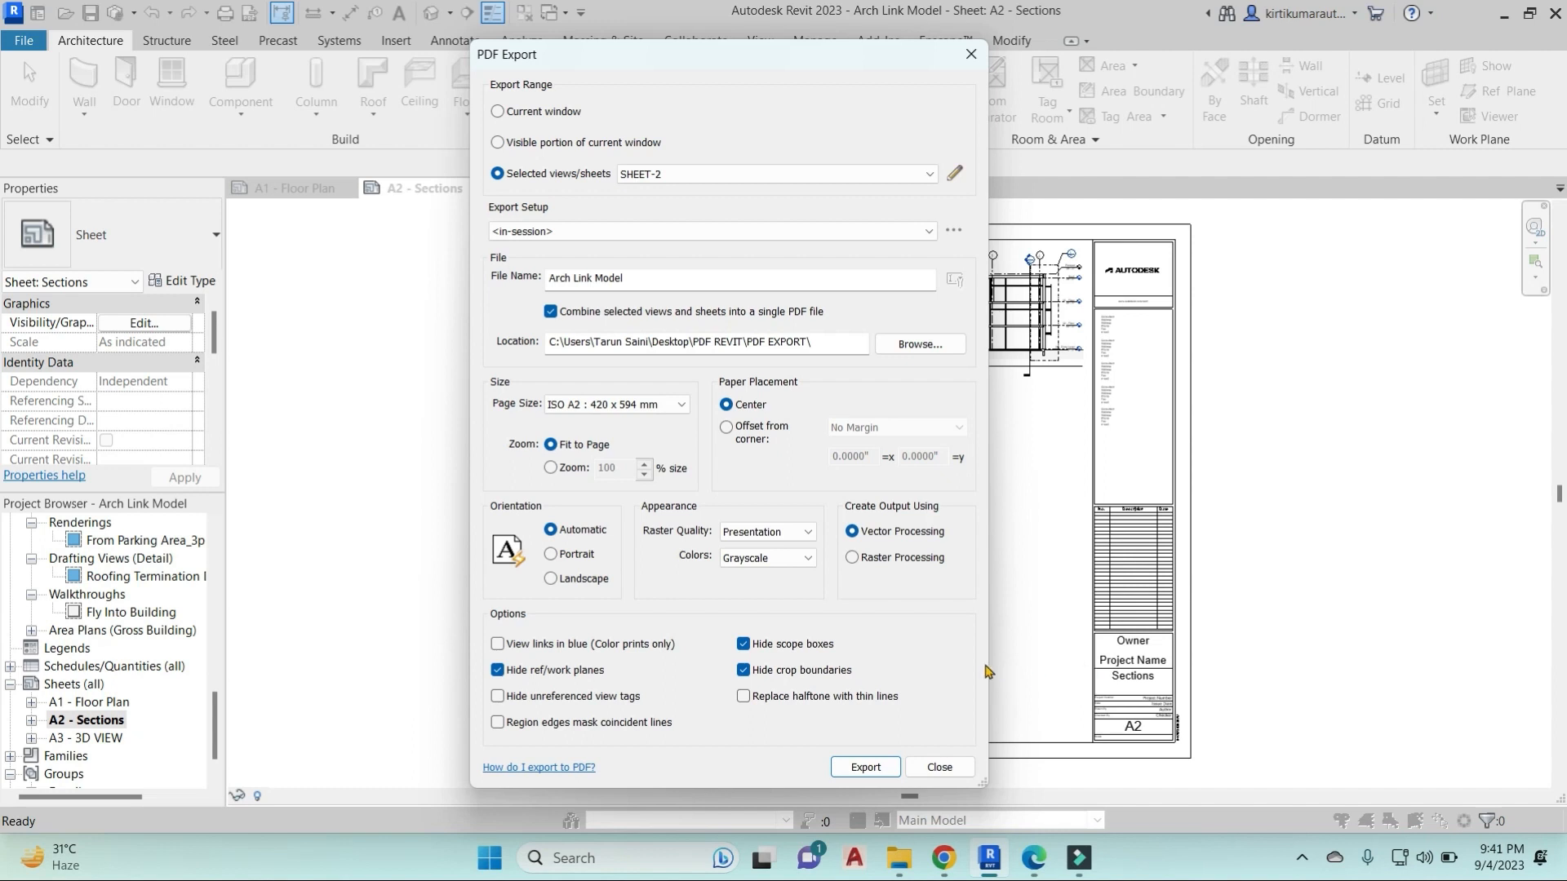
click(559, 557)
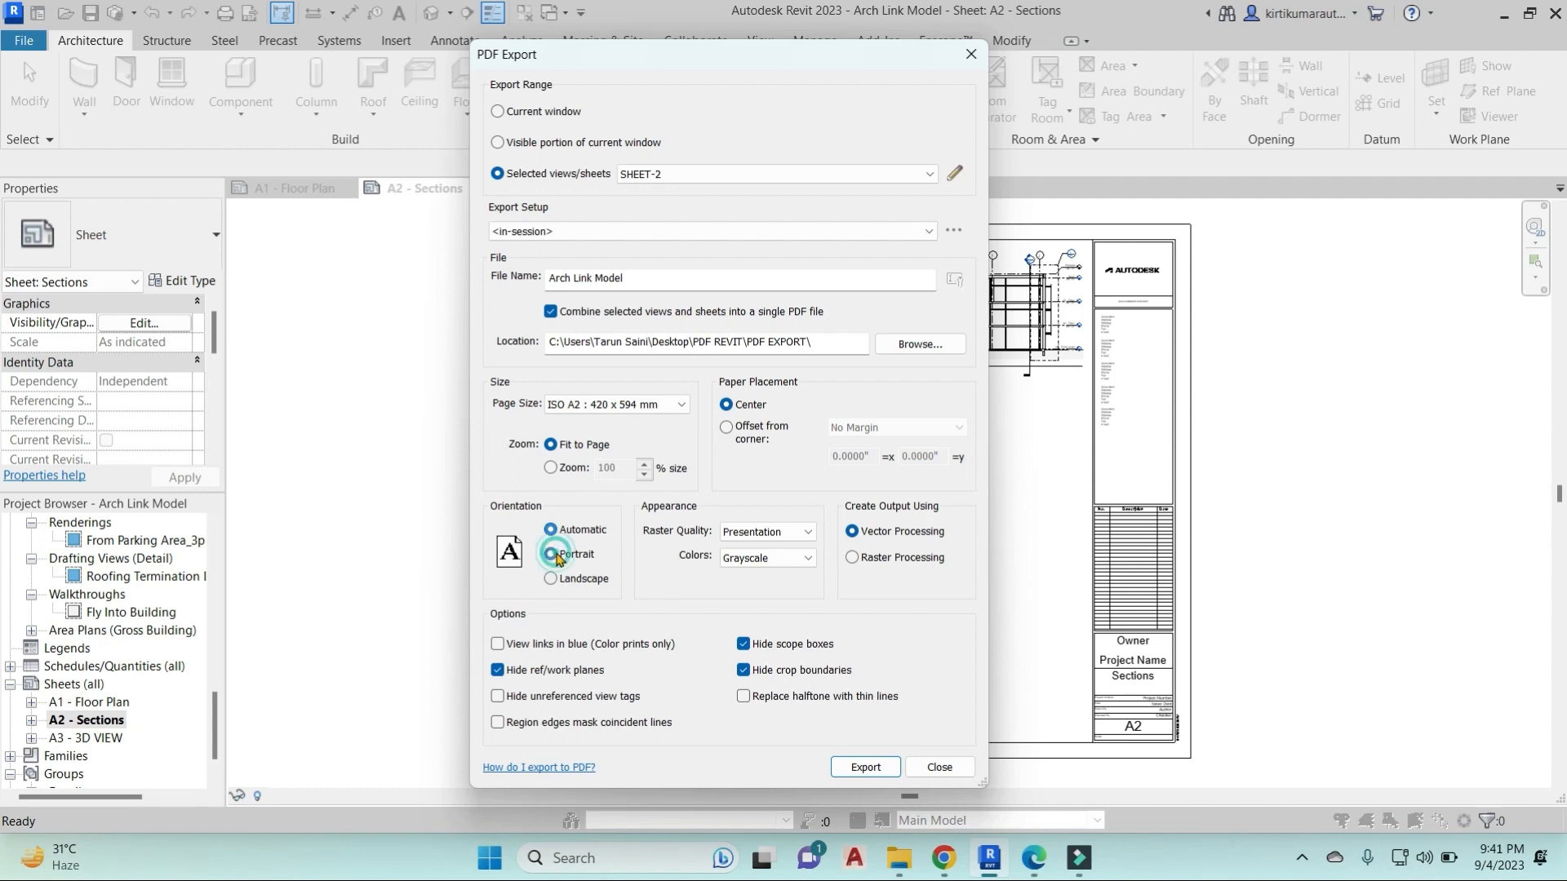
click(550, 580)
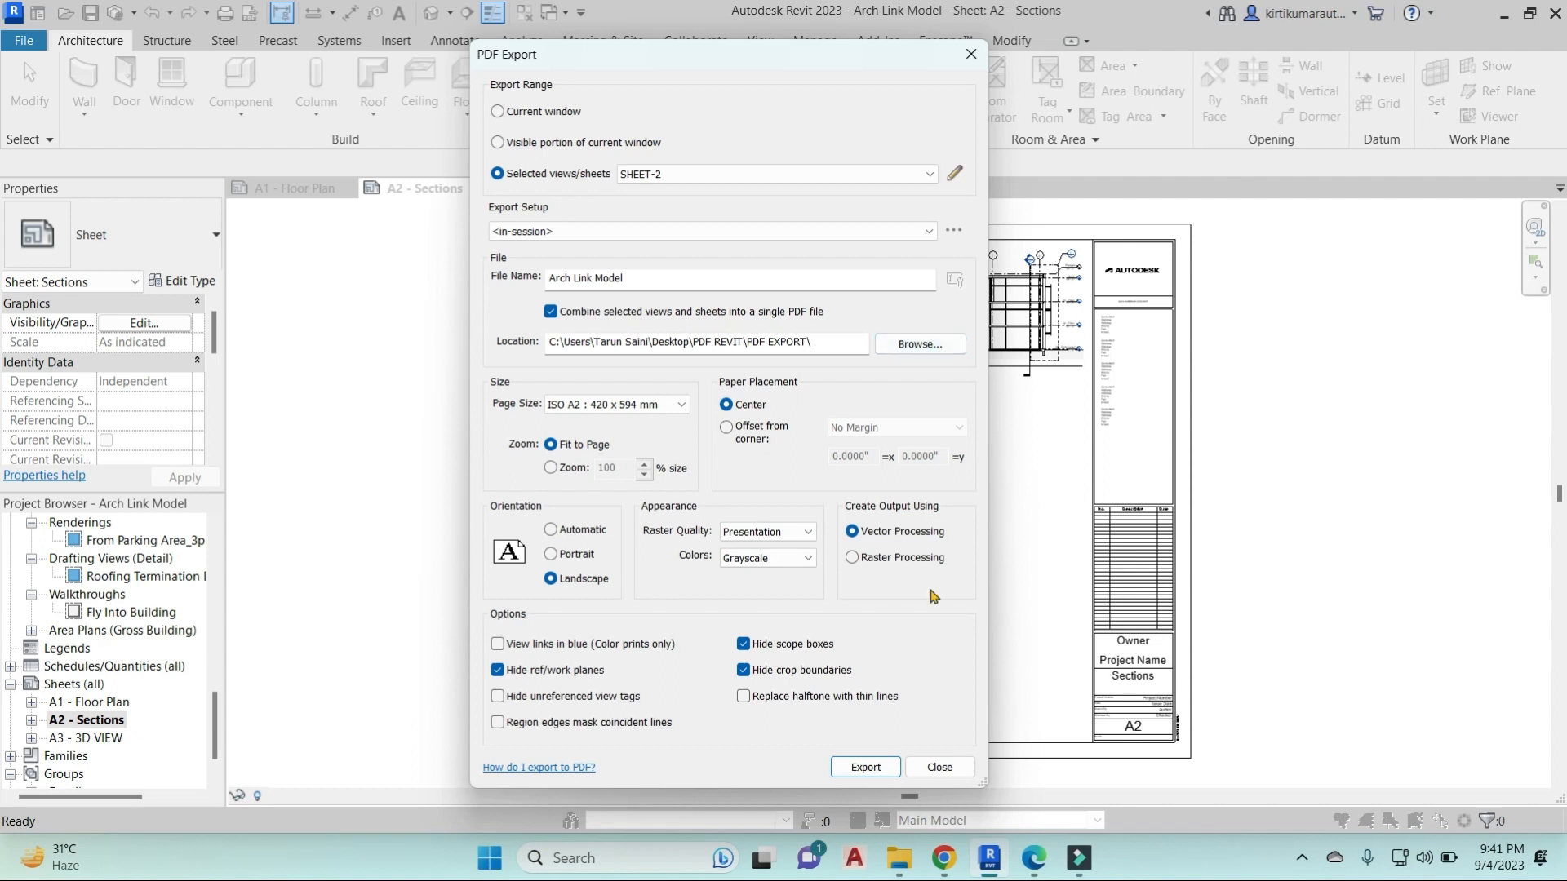
Export the PDF and save the export settings as a setup named PLAN-2.
click(867, 769)
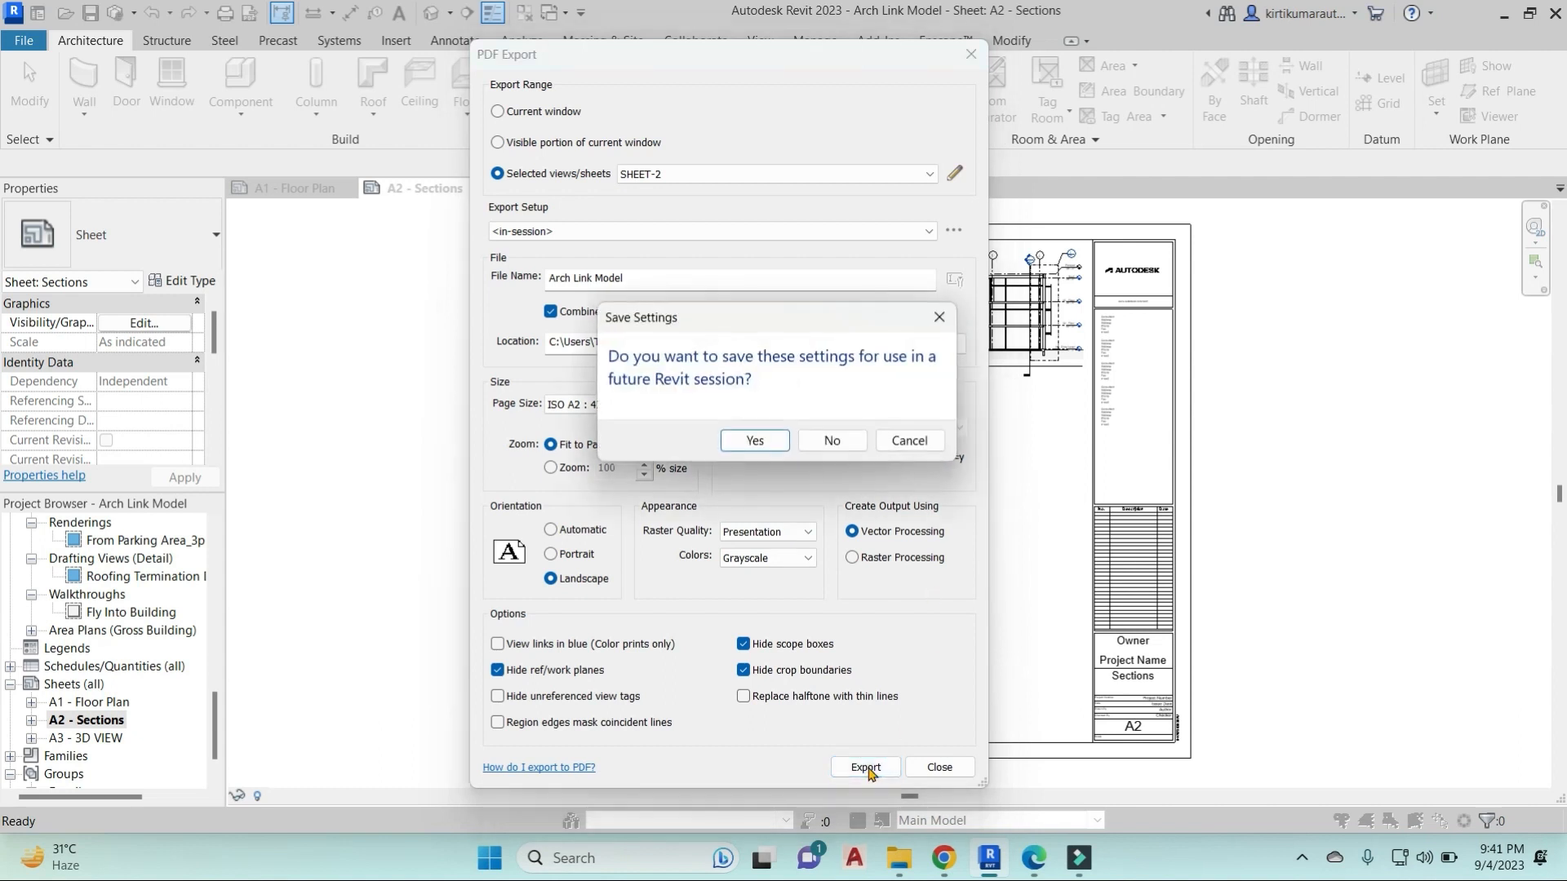
click(774, 437)
drag(782, 406, 606, 406)
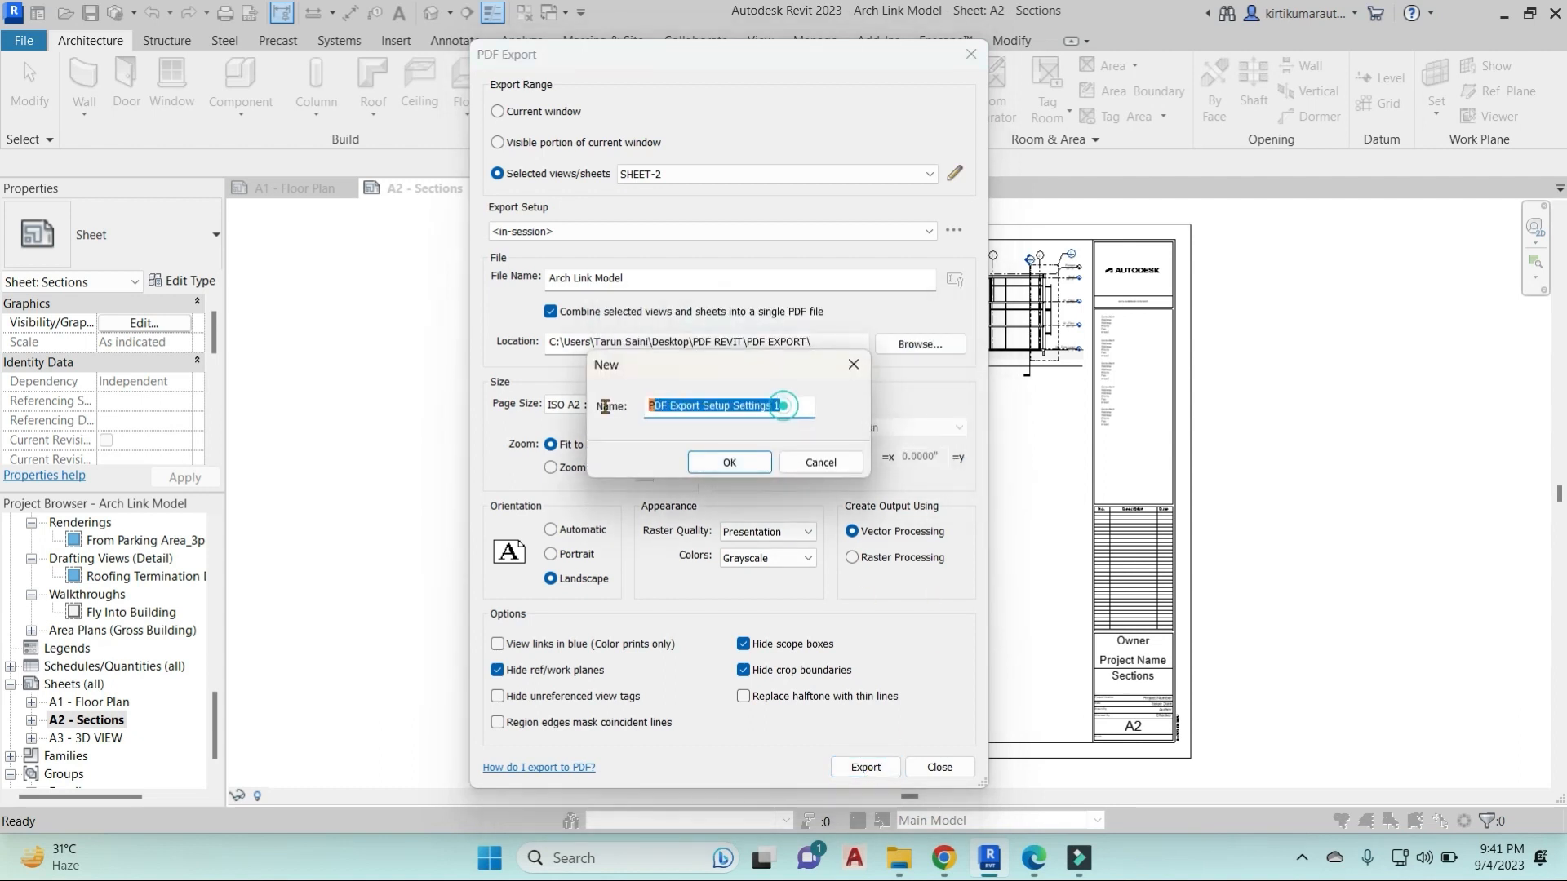
text(PLAN-2)
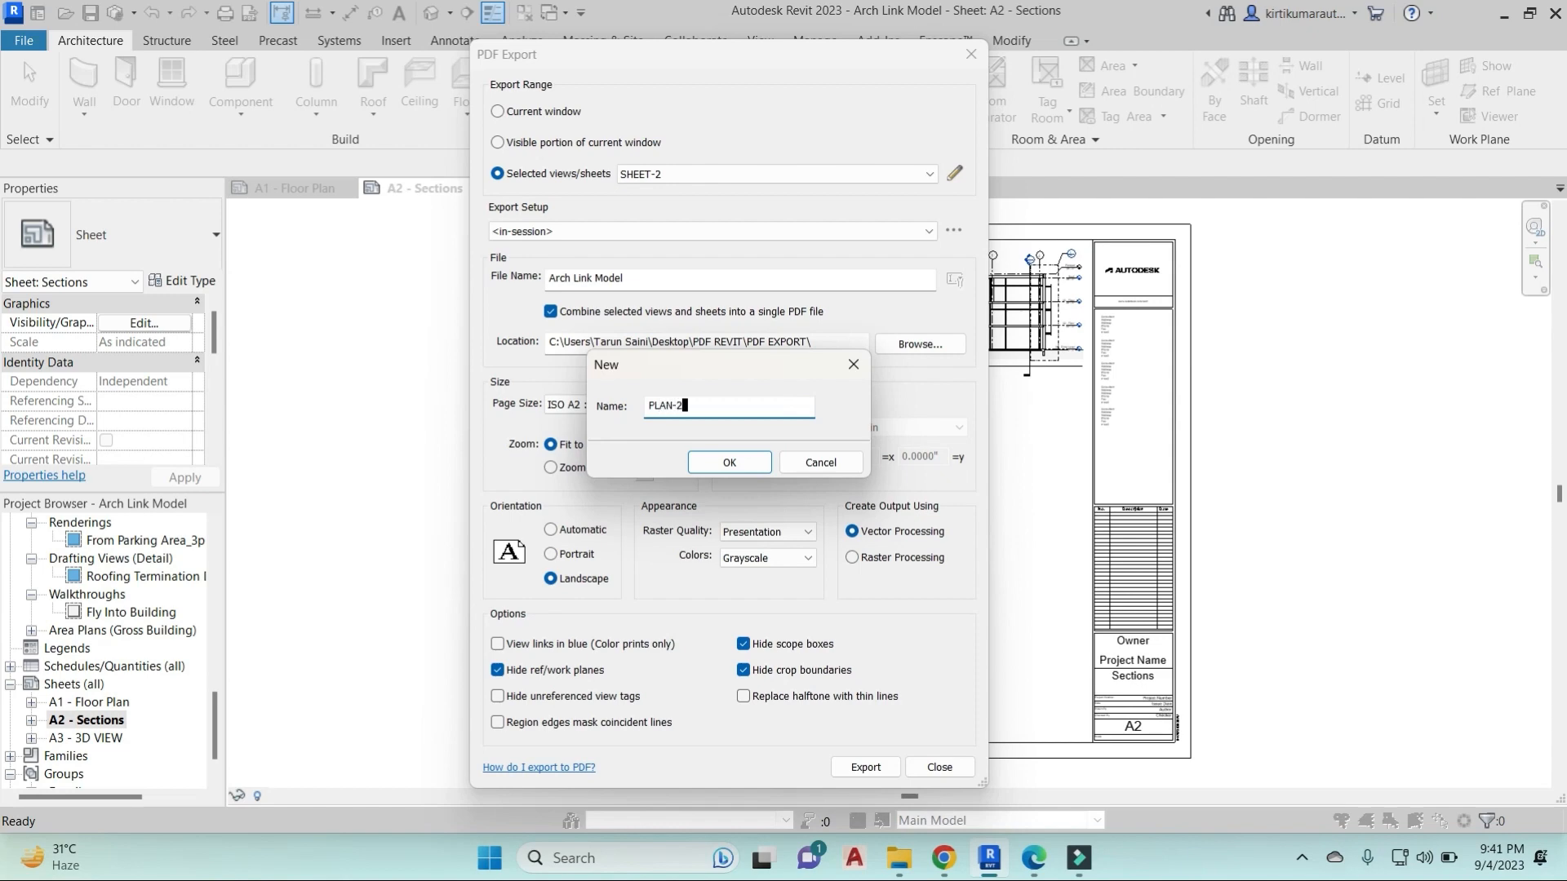
click(734, 462)
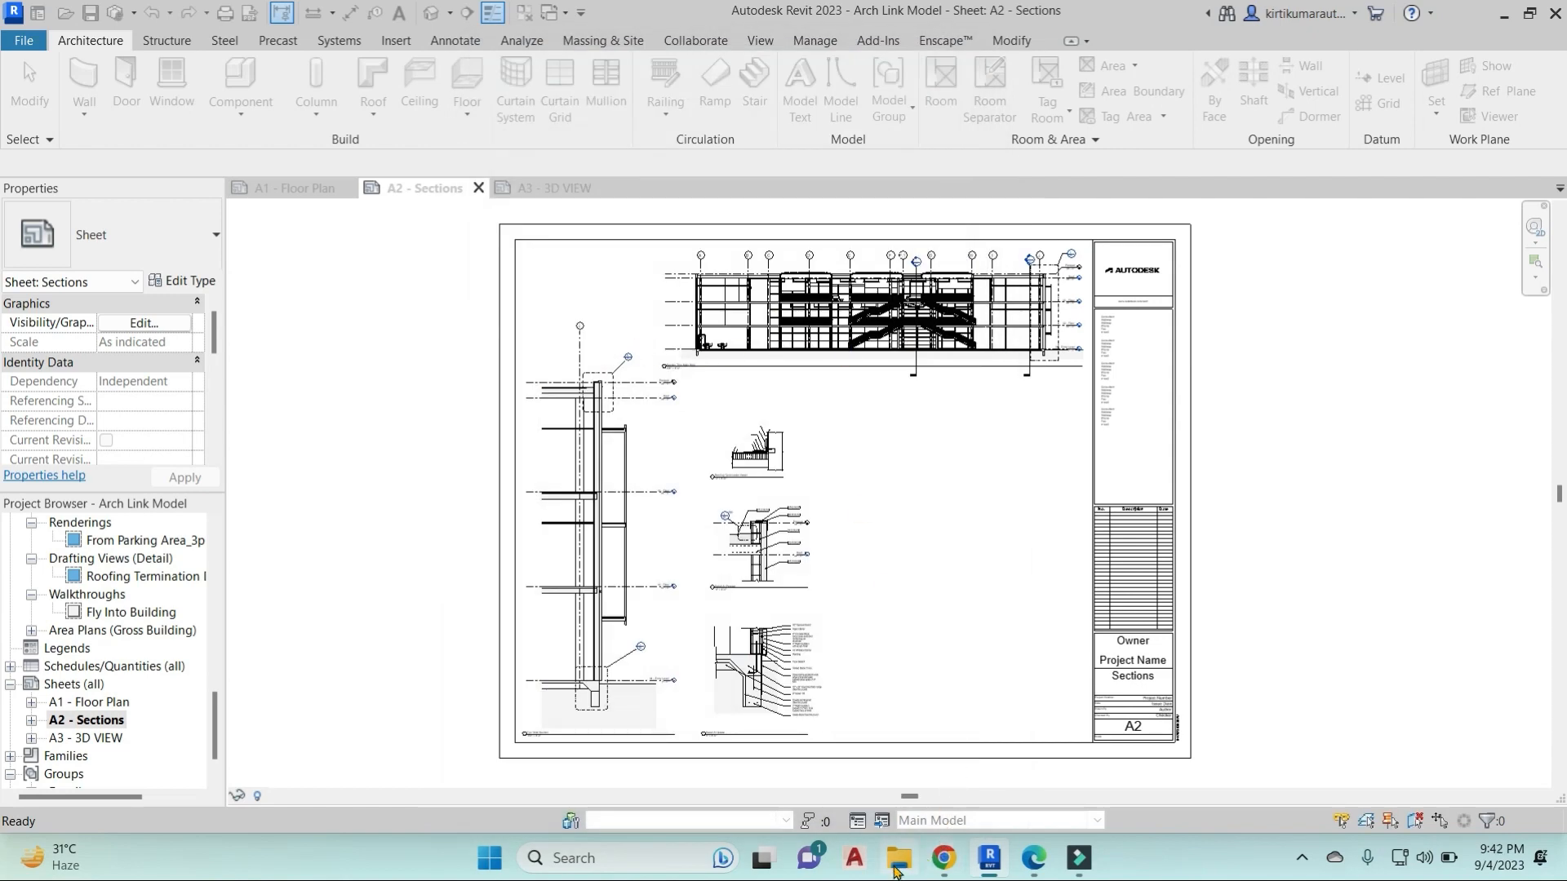
Switch to File Explorer and open the exported Arch Link Model PDF from the PDF EXPORT folder inside PDF REVIT.
mouse_move(898, 865)
click(898, 783)
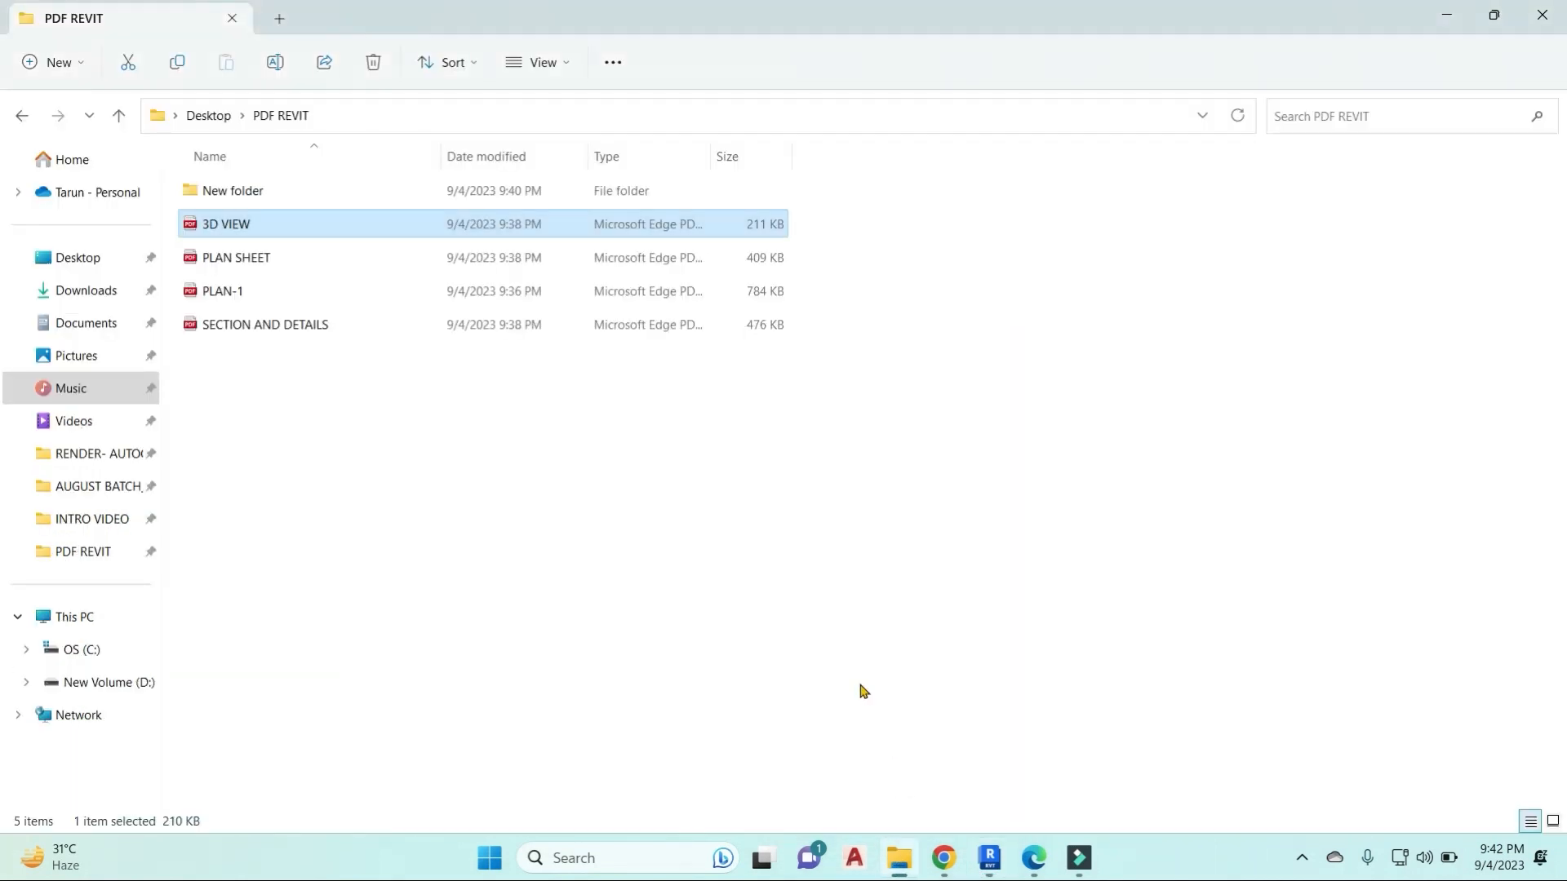
double_click(272, 194)
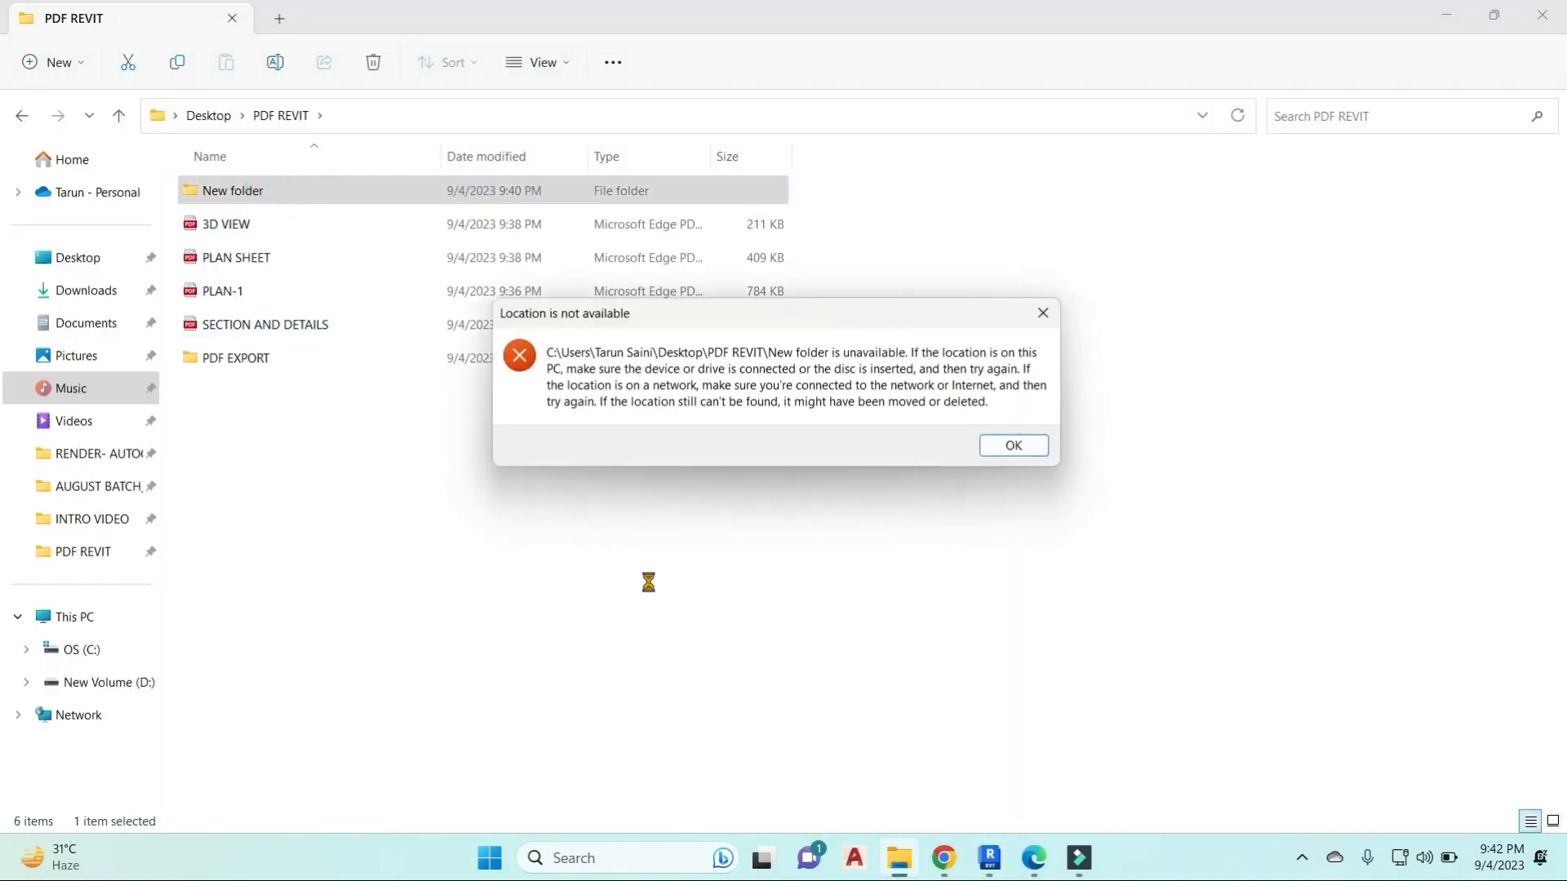
click(1043, 312)
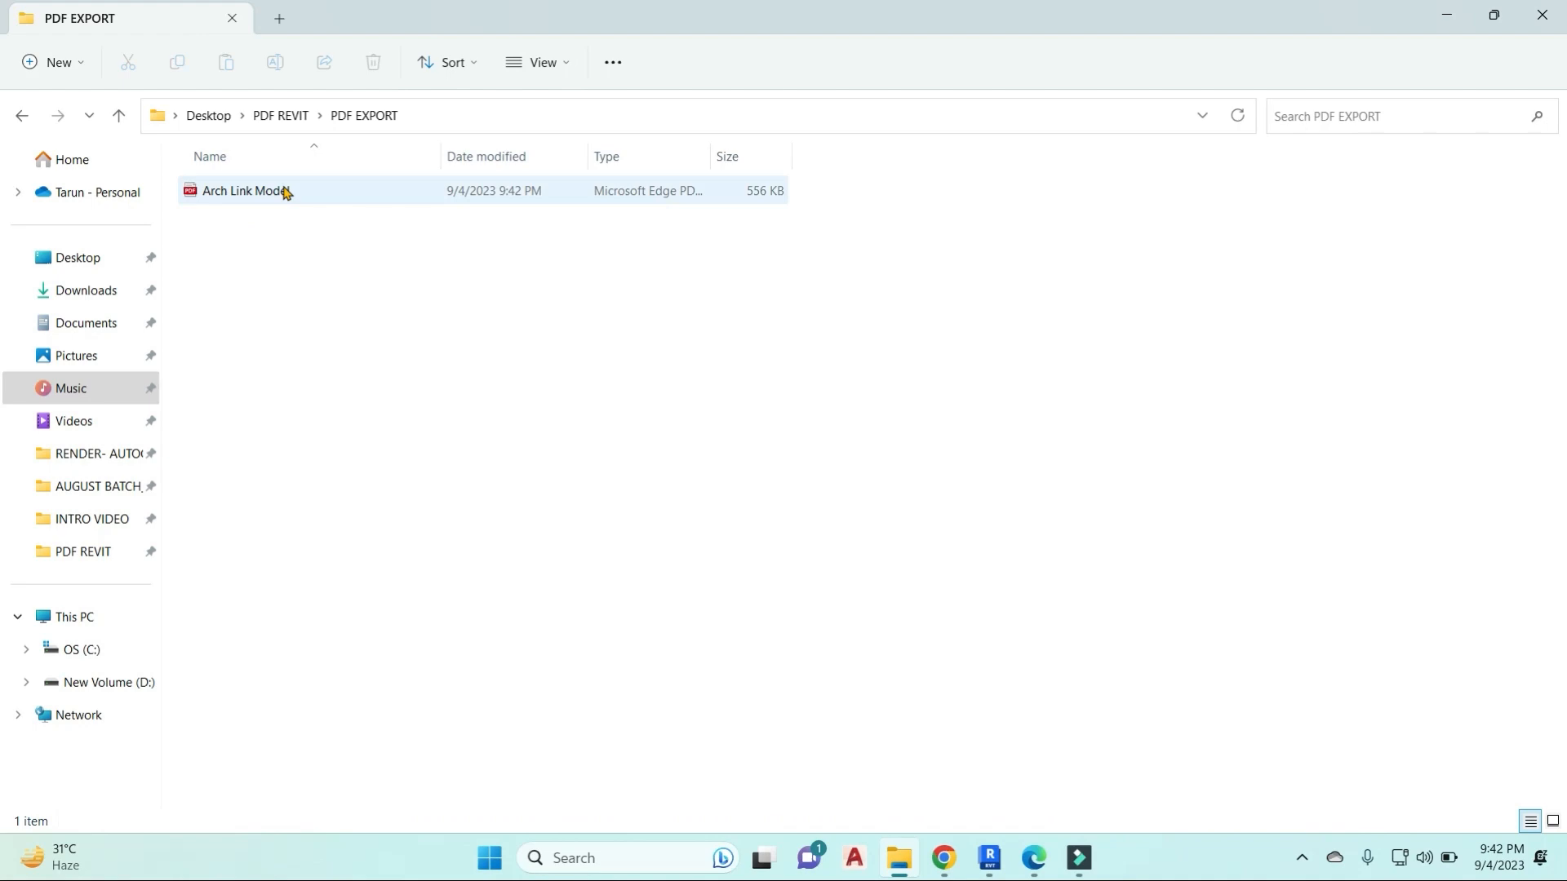
double_click(285, 189)
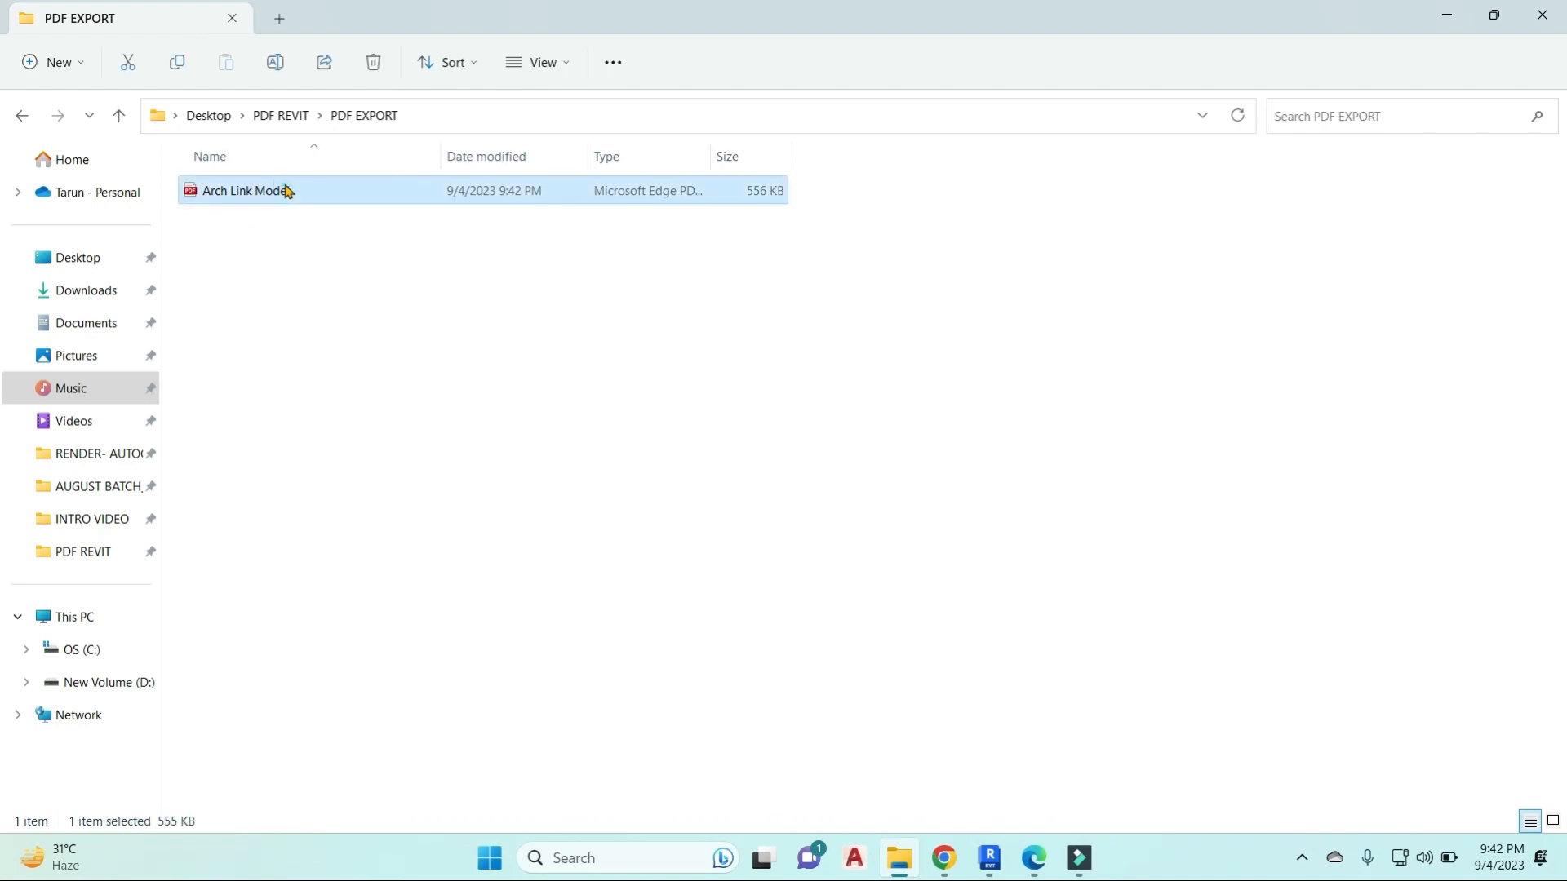
Examine all three pages of the exported PDF, from the floor plan through the sections to the 3D view.
scroll(762, 473, down, 5)
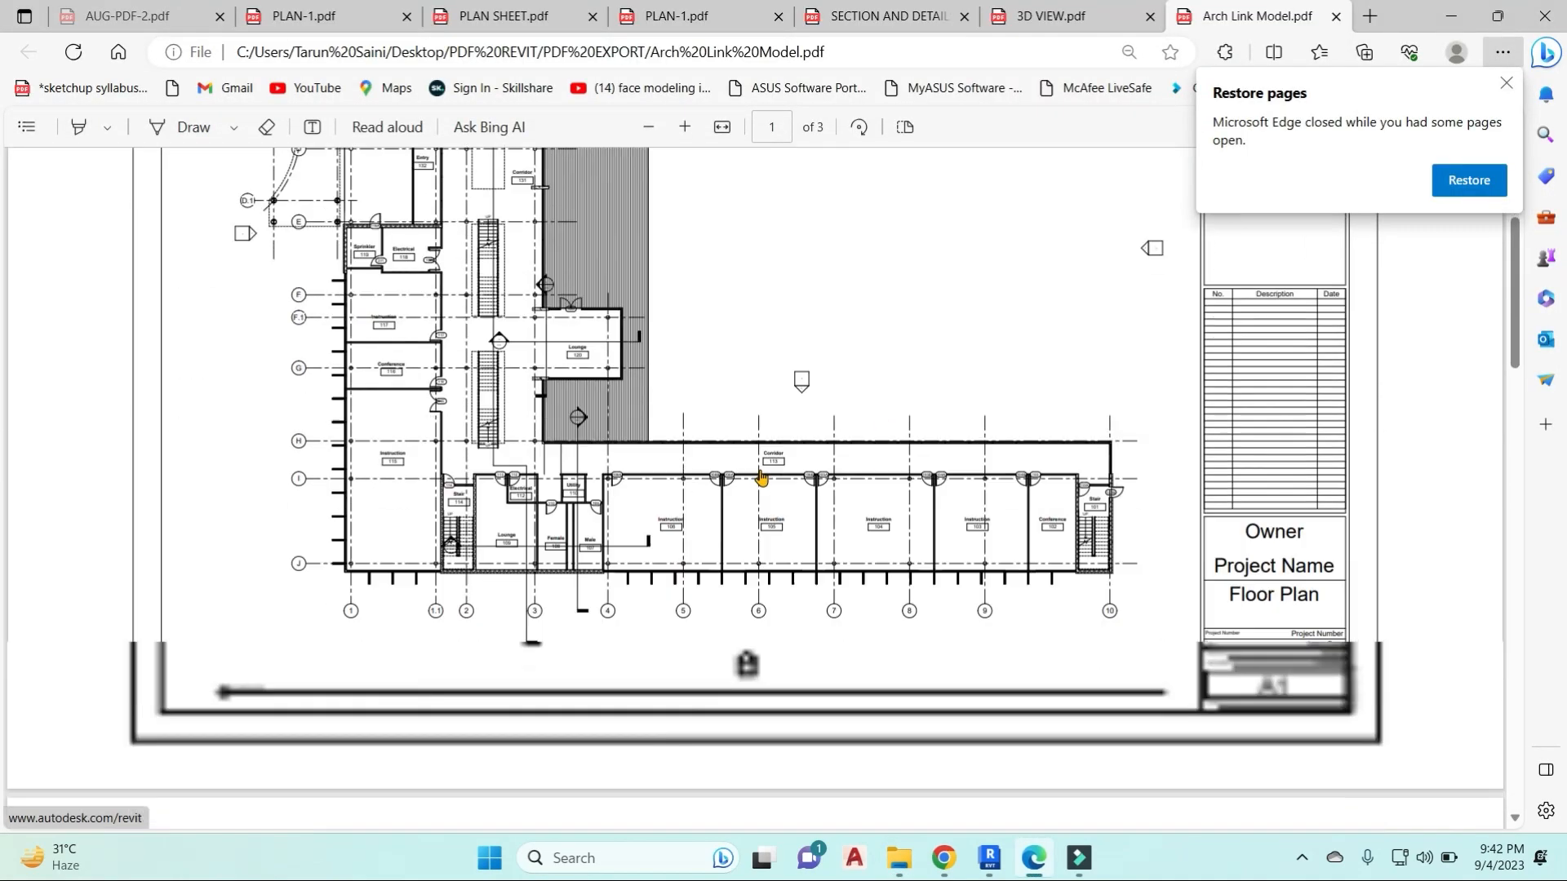
scroll(761, 477, down, 15)
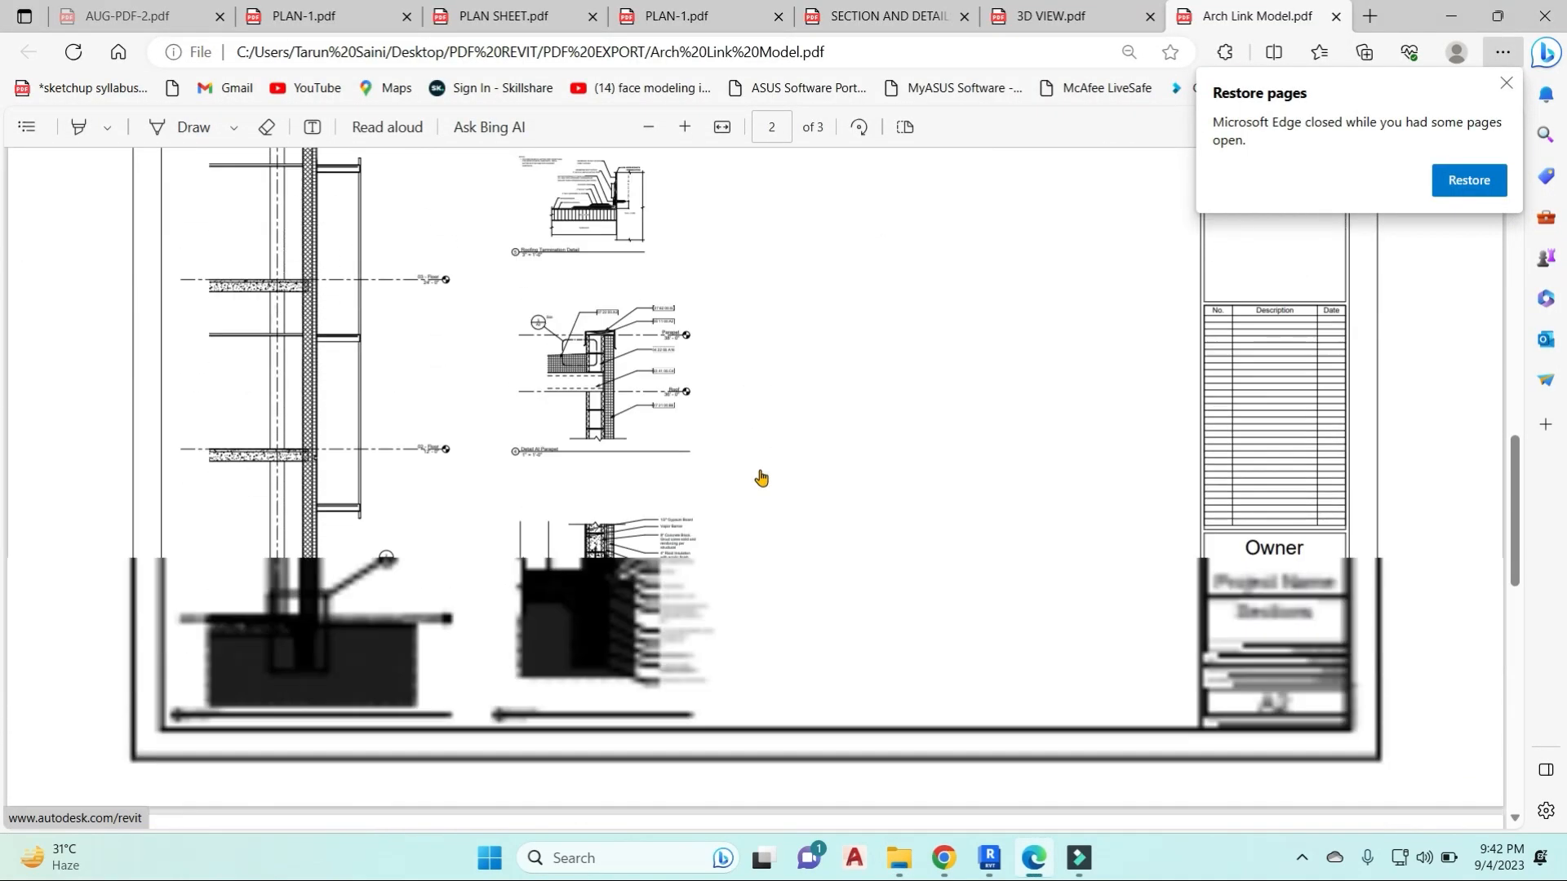
scroll(762, 477, down, 5)
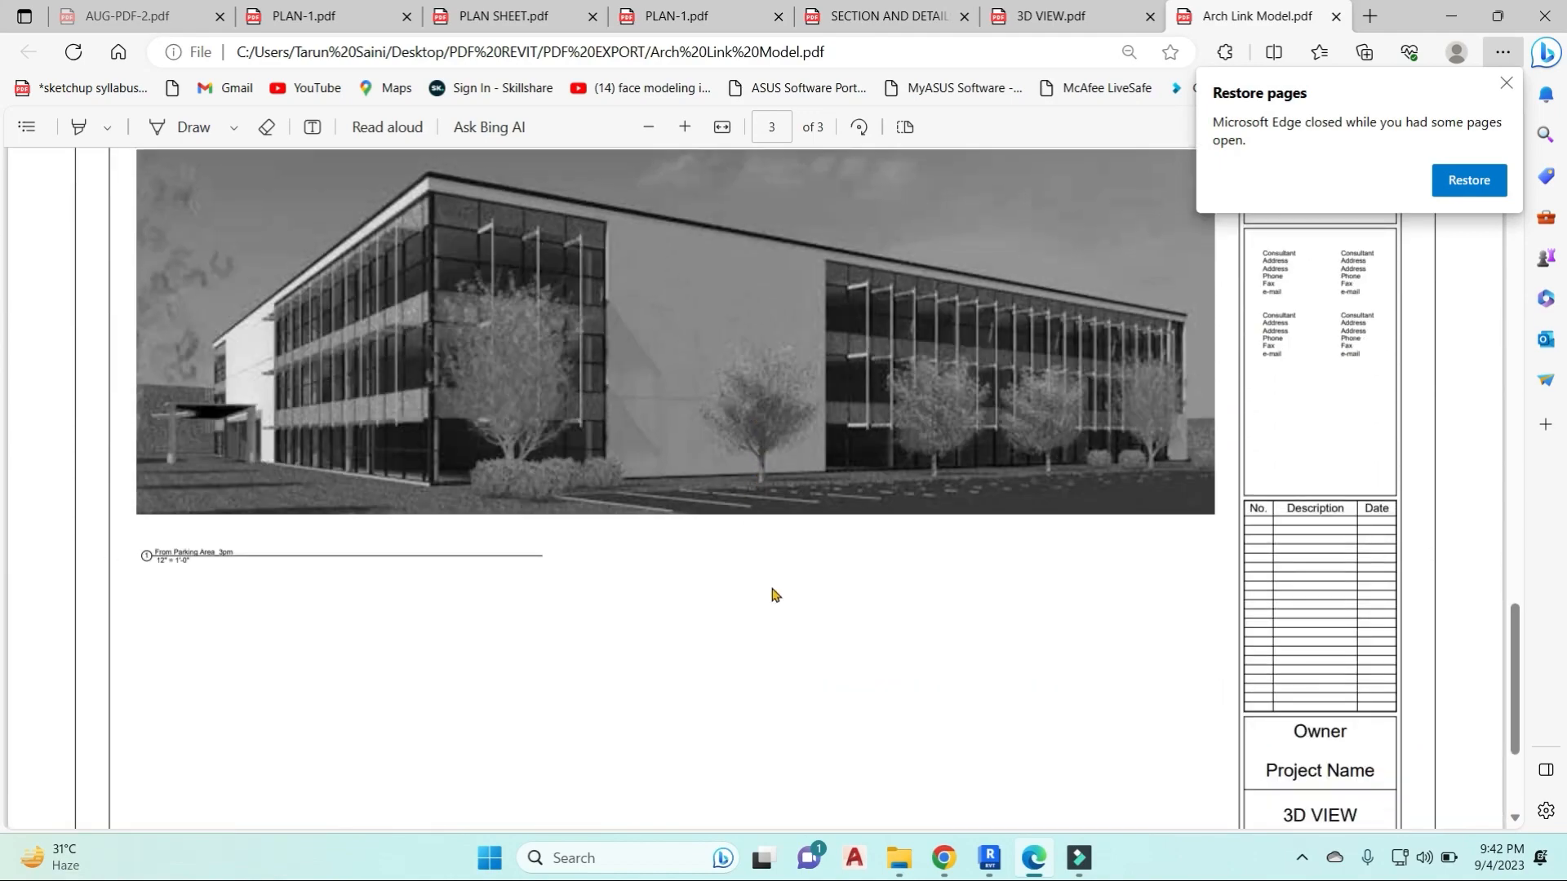
ctrl+scroll(807, 547, up, 1)
ctrl+scroll(824, 542, down, 2)
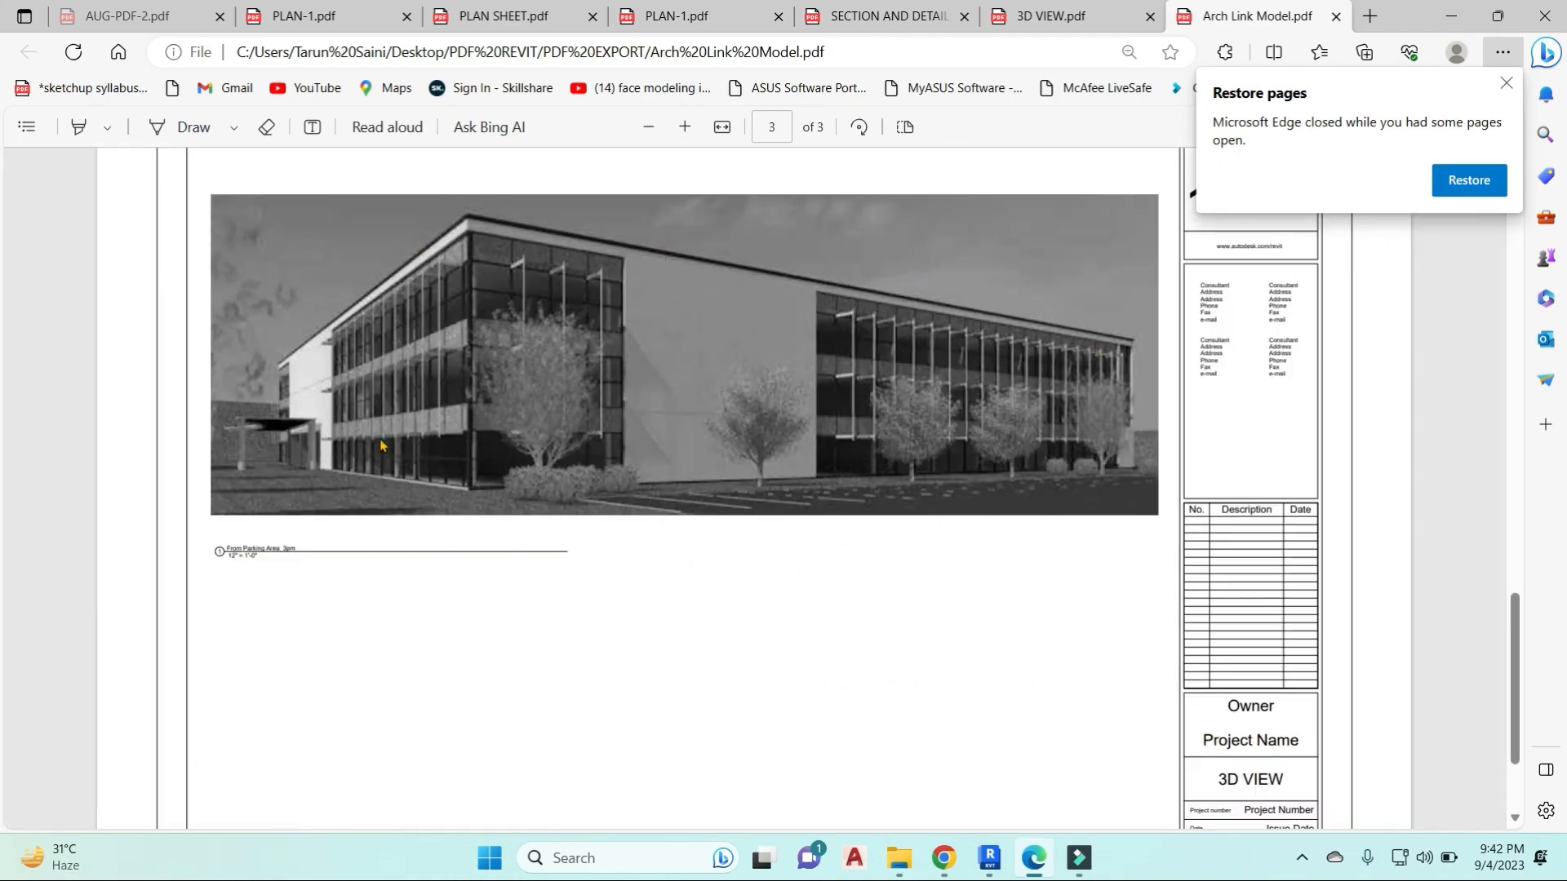
scroll(1075, 459, up, 2)
scroll(1075, 459, down, 2)
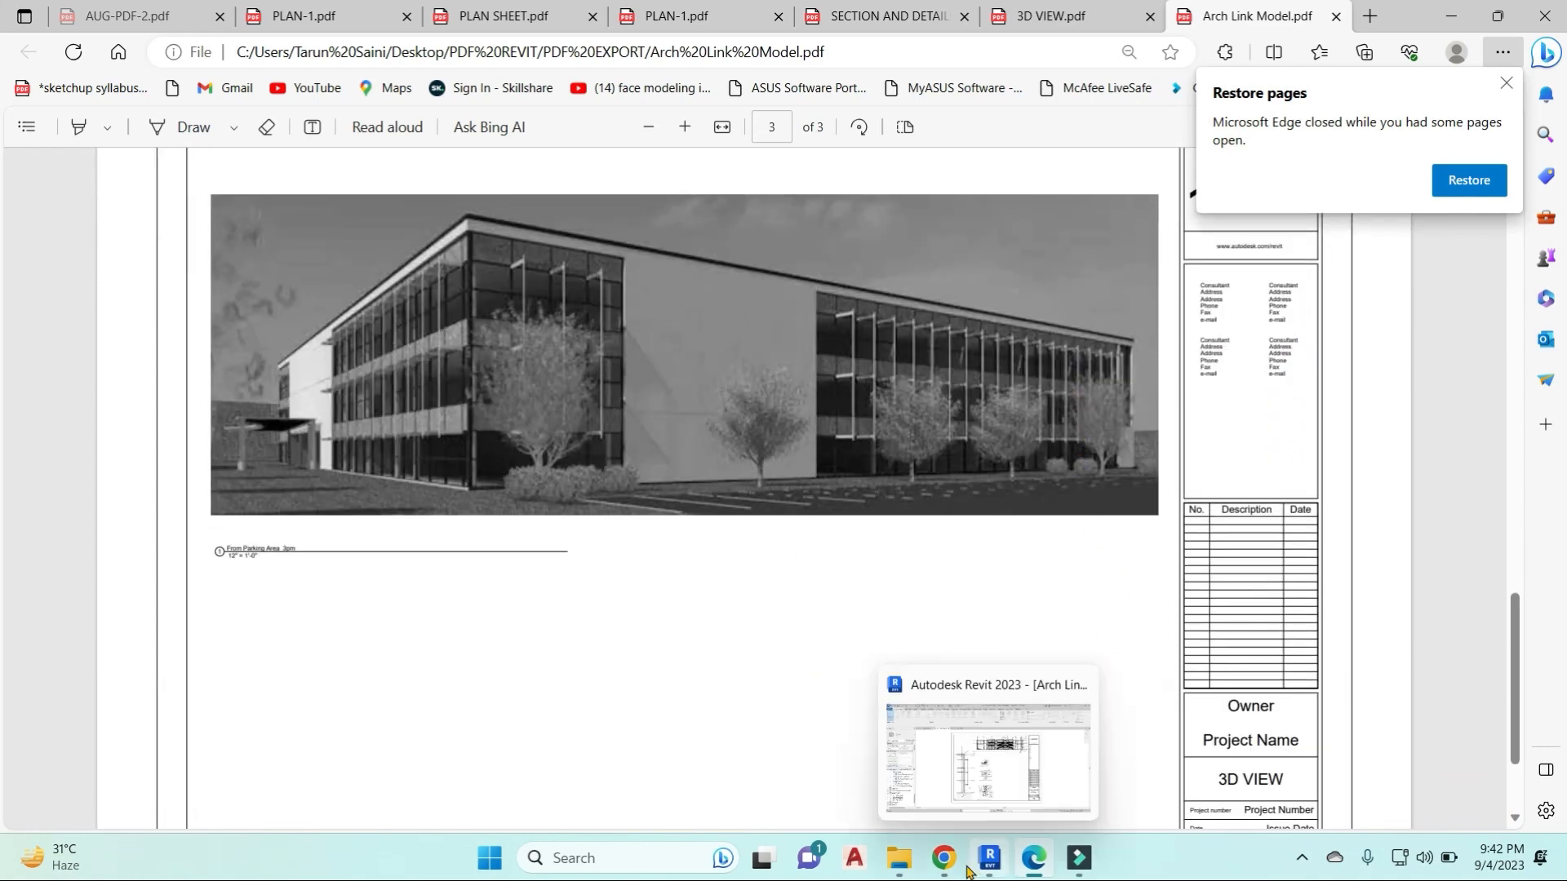
click(943, 858)
click(178, 24)
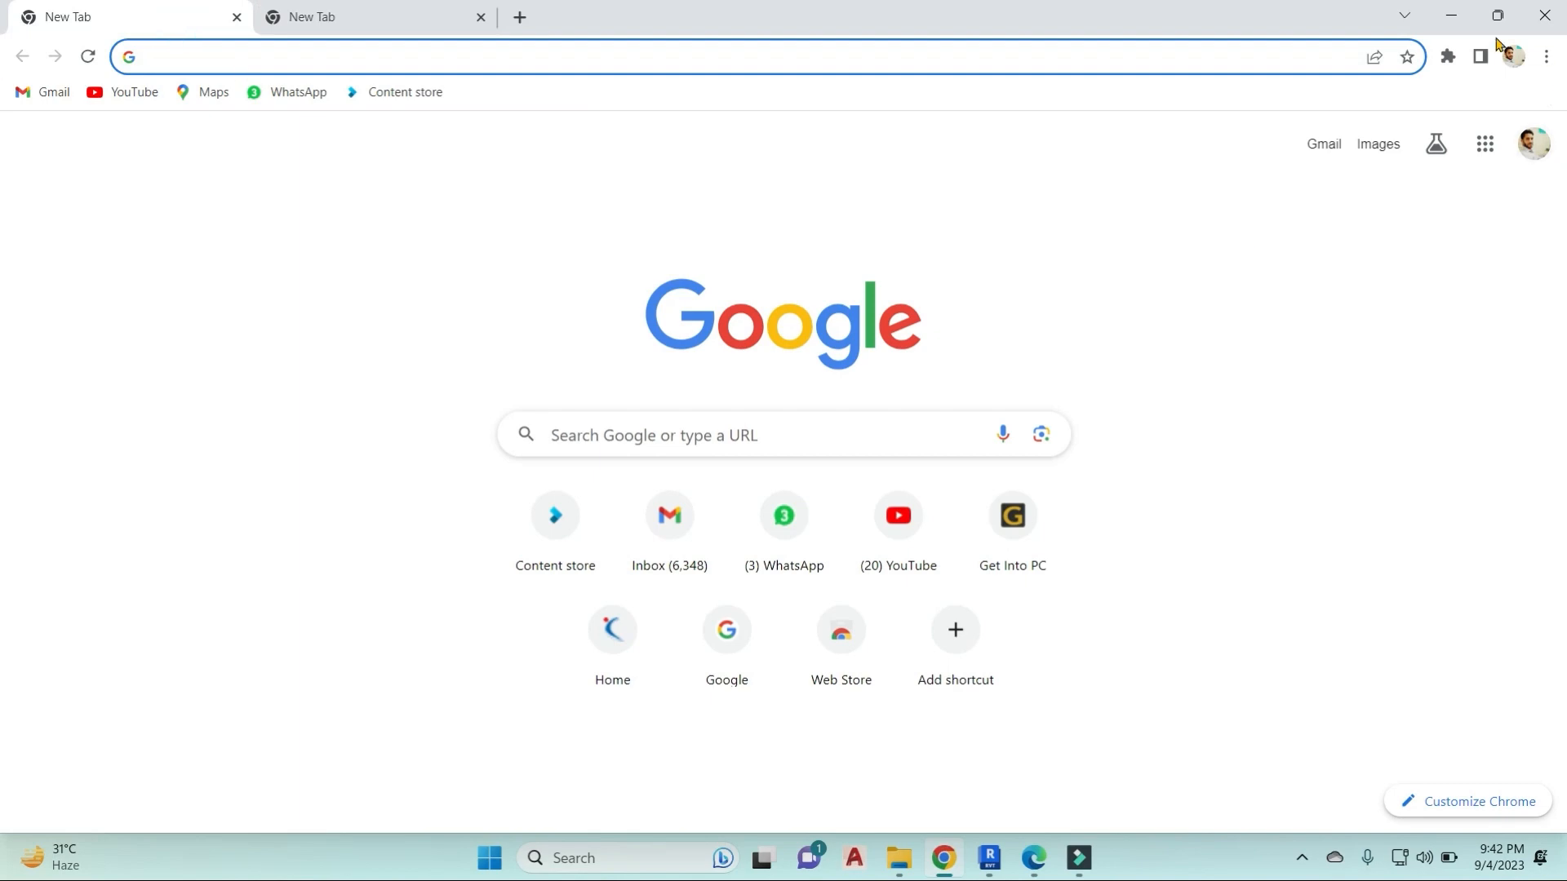
click(1450, 15)
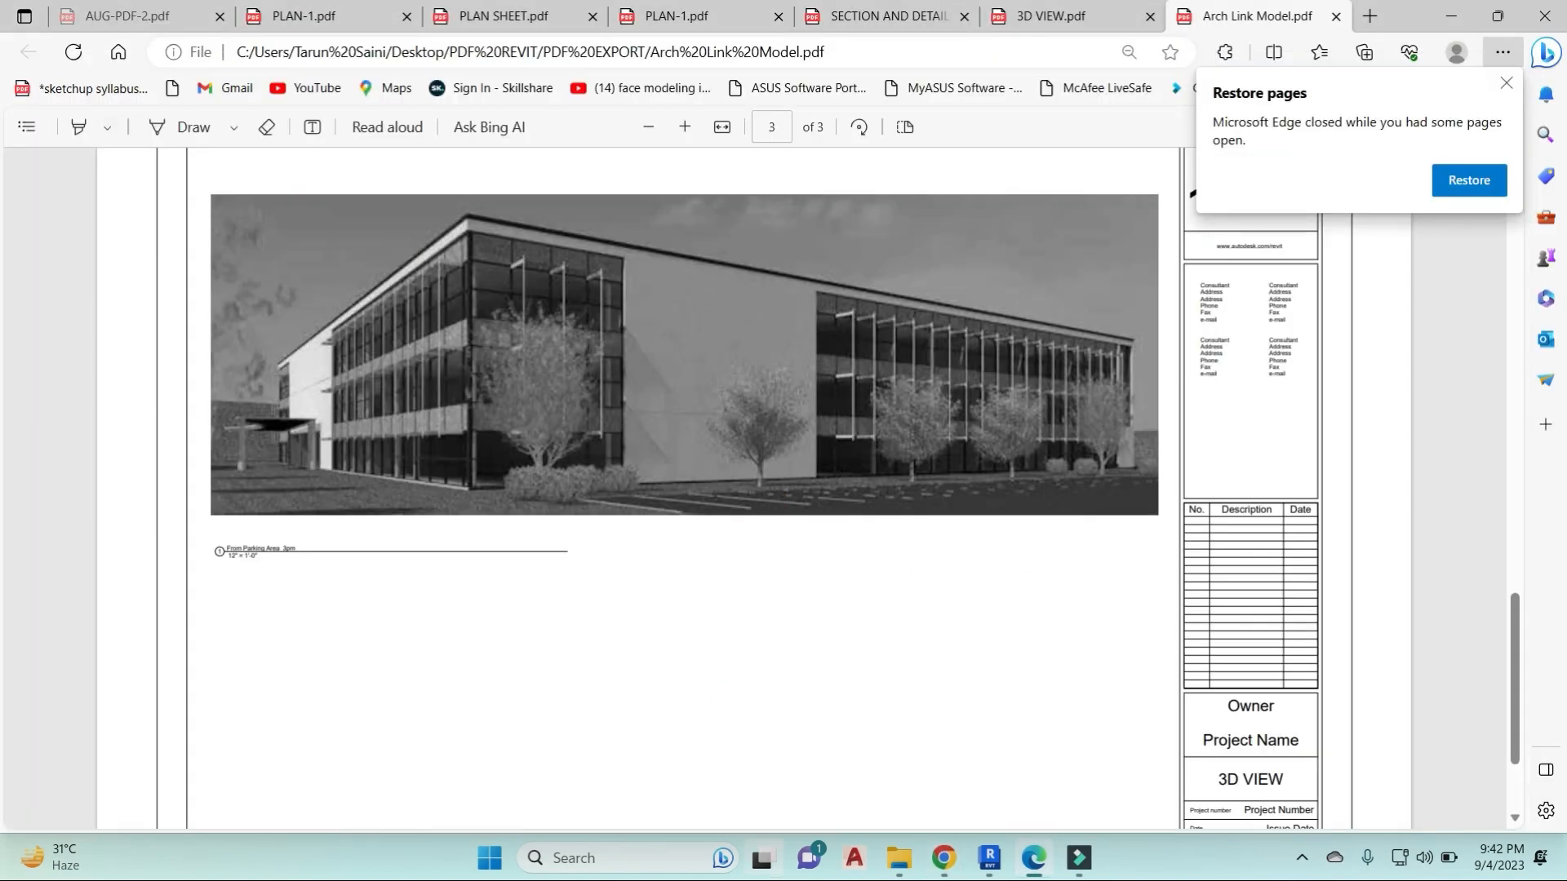
Switch back to Revit and check the paper sizes offered in the print setup for Microsoft Print to PDF.
click(990, 858)
click(24, 40)
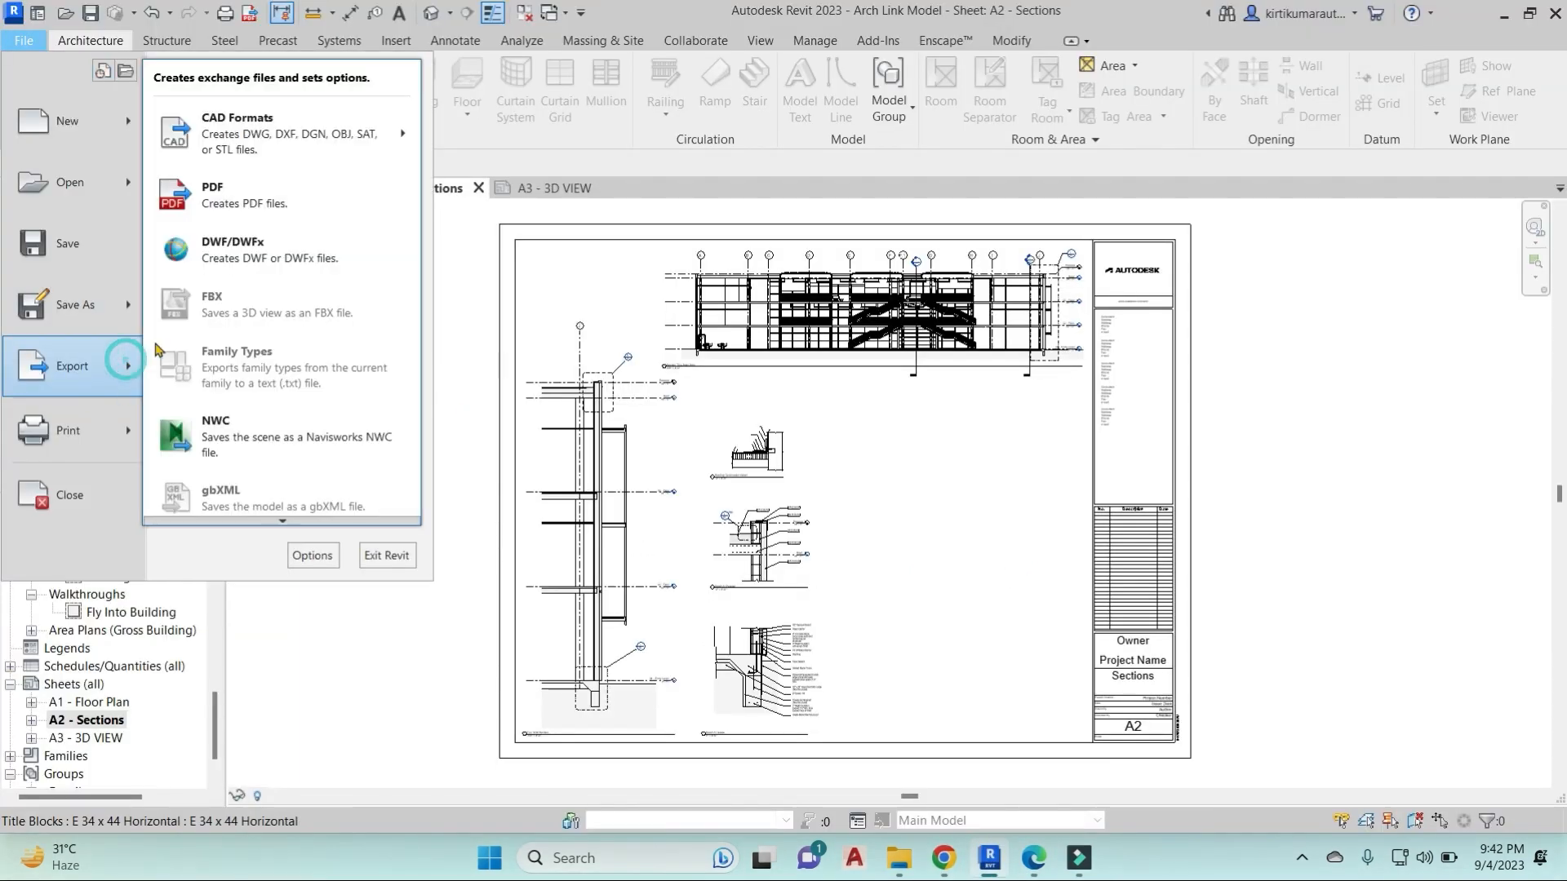
click(457, 306)
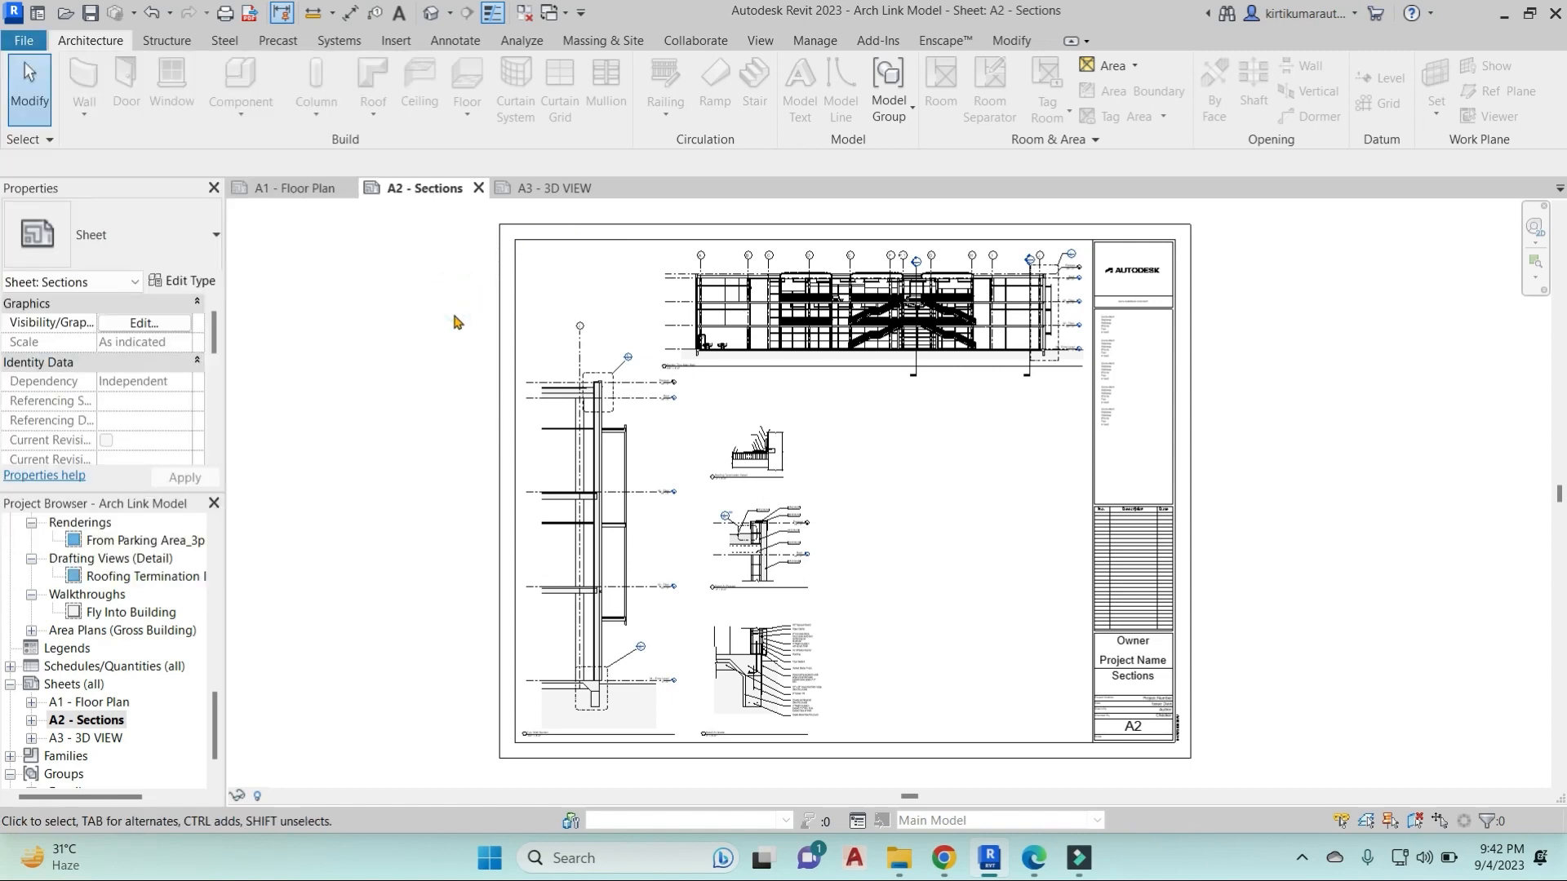
key(ctrl+p)
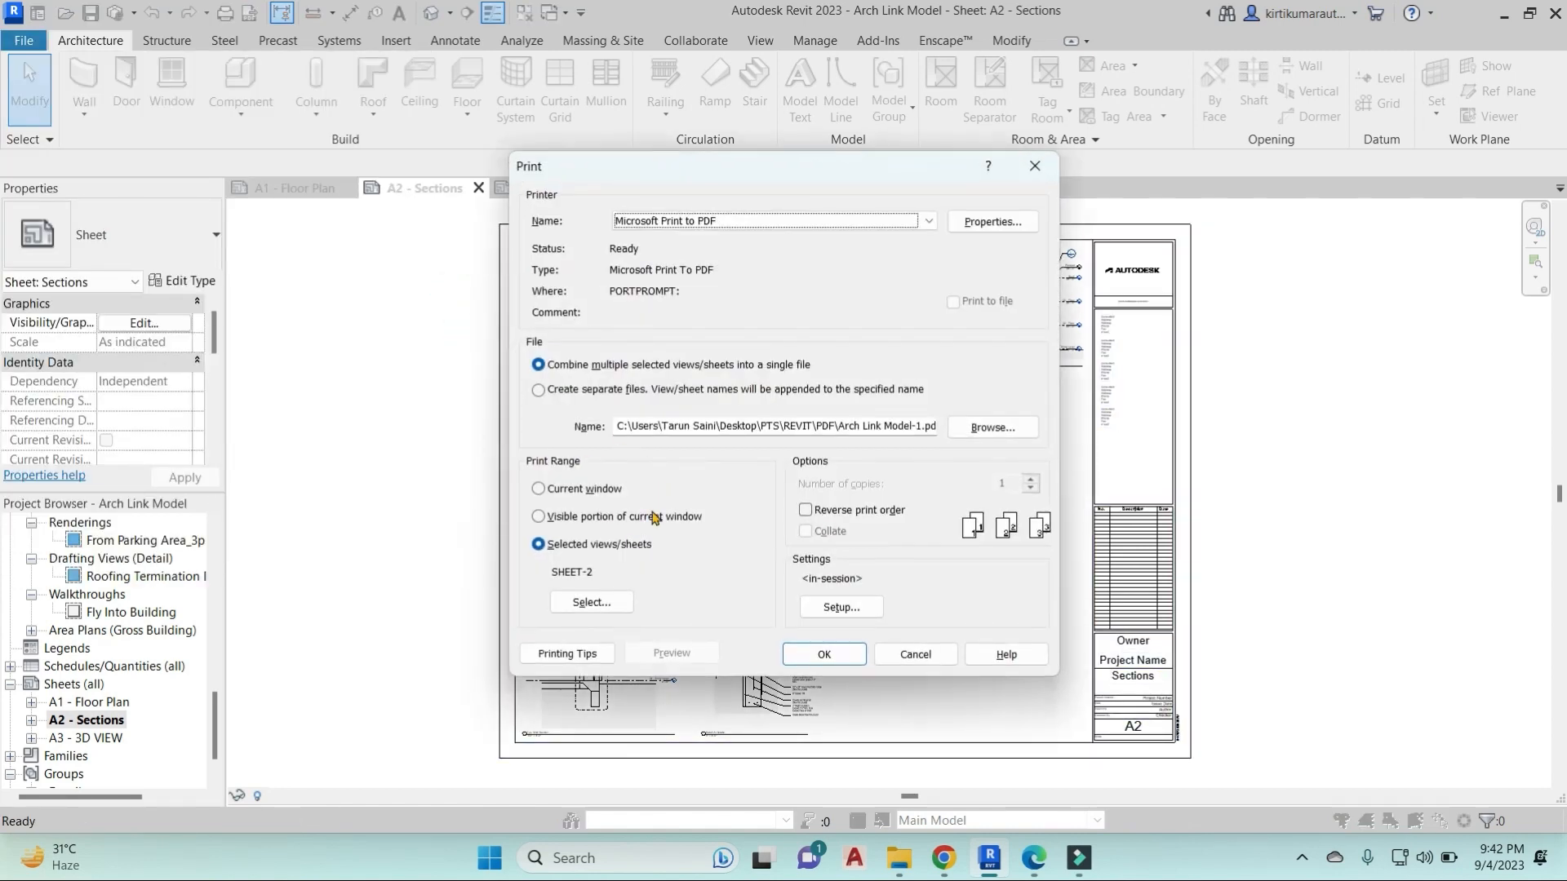
click(841, 606)
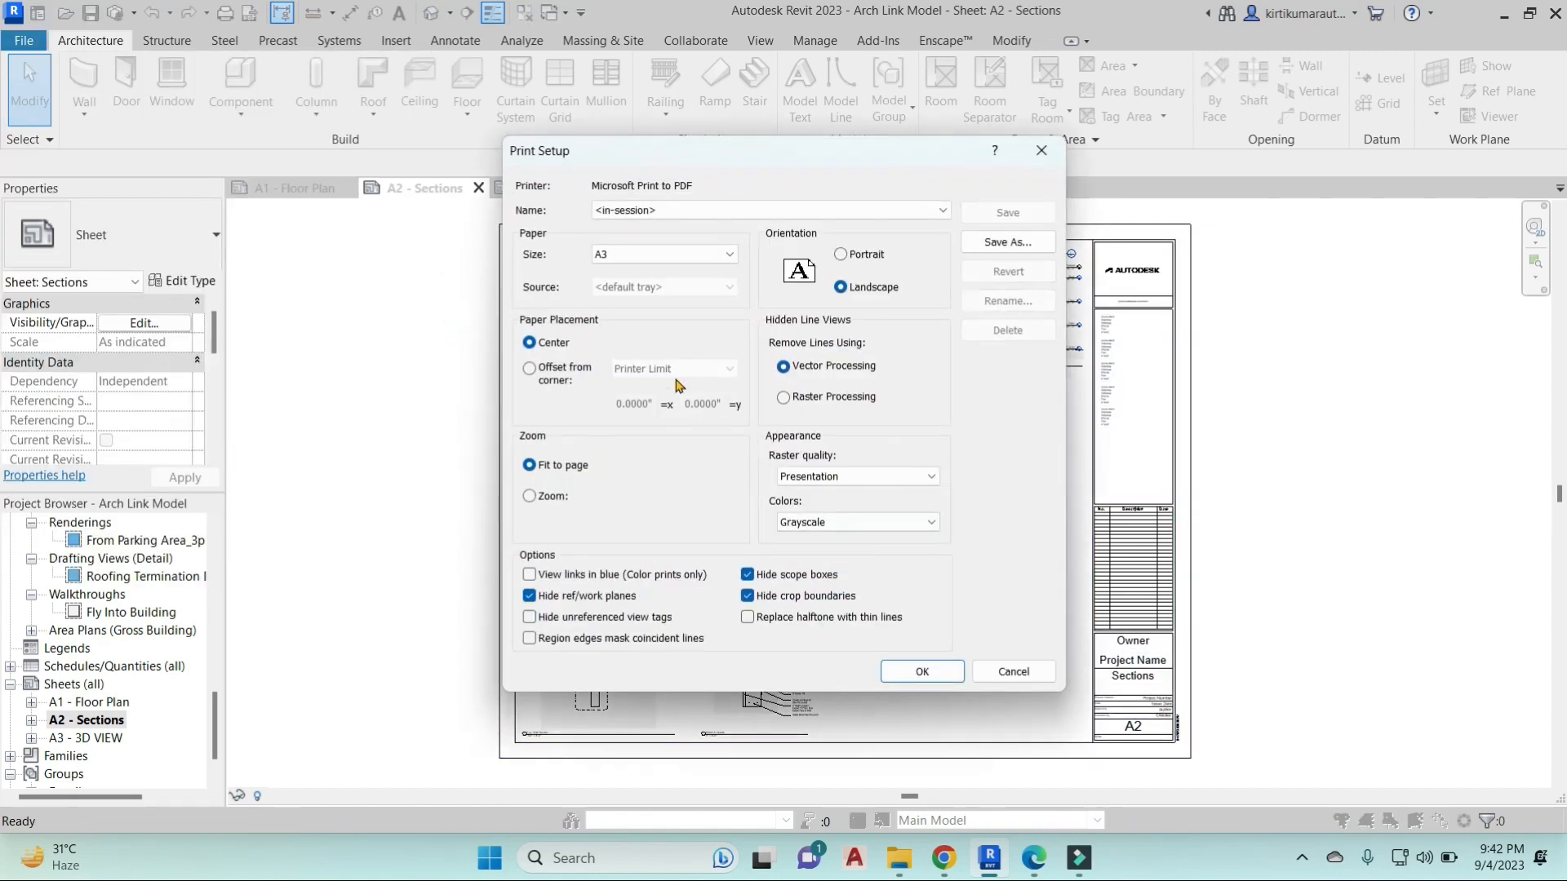
click(703, 254)
click(1041, 150)
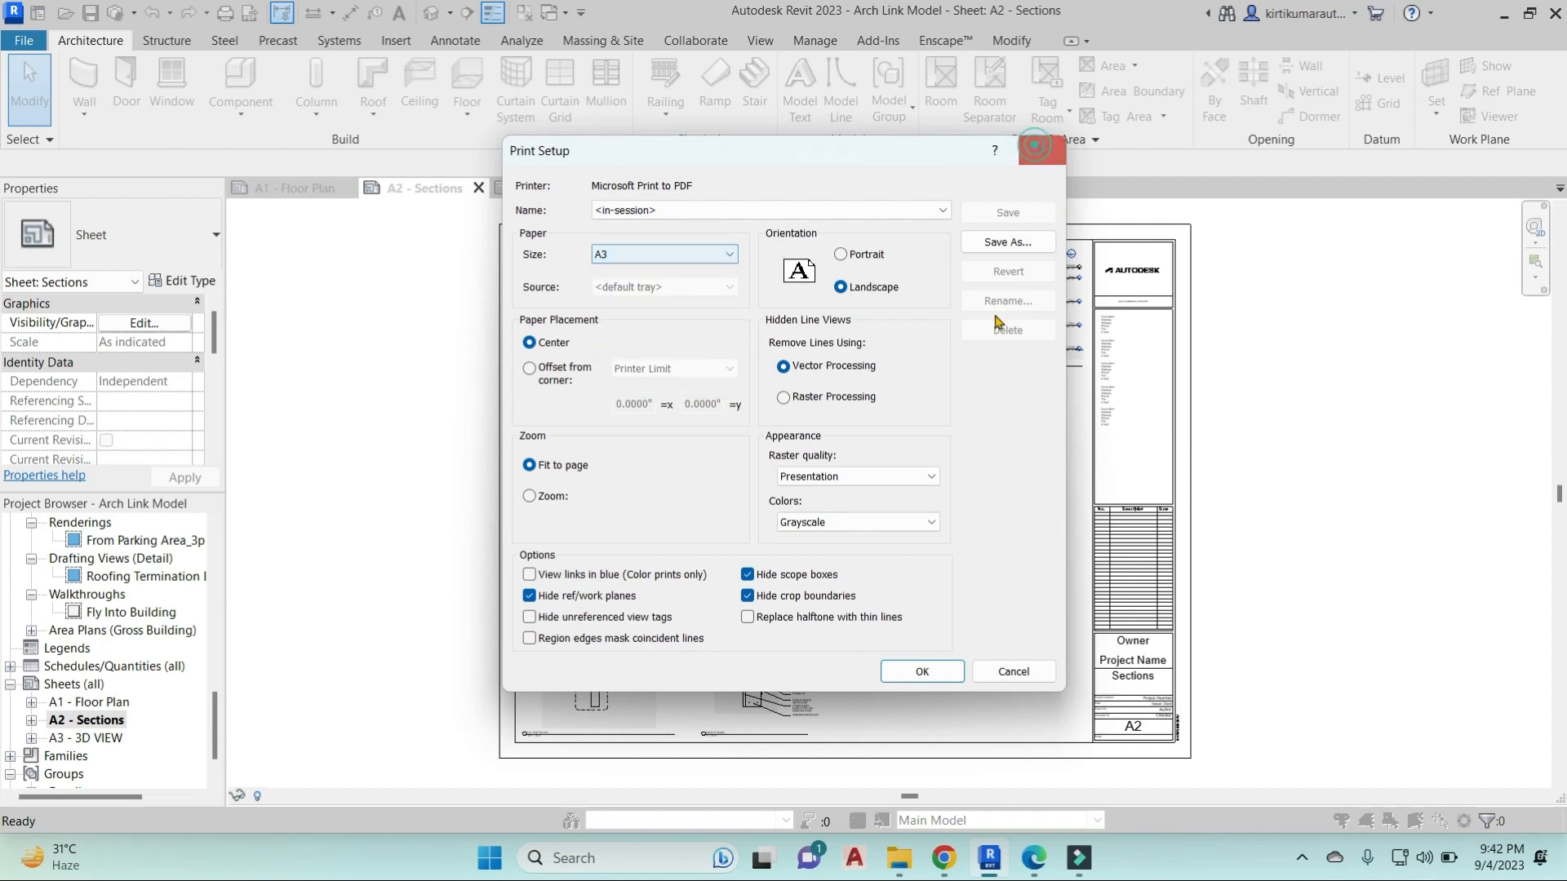
click(1041, 150)
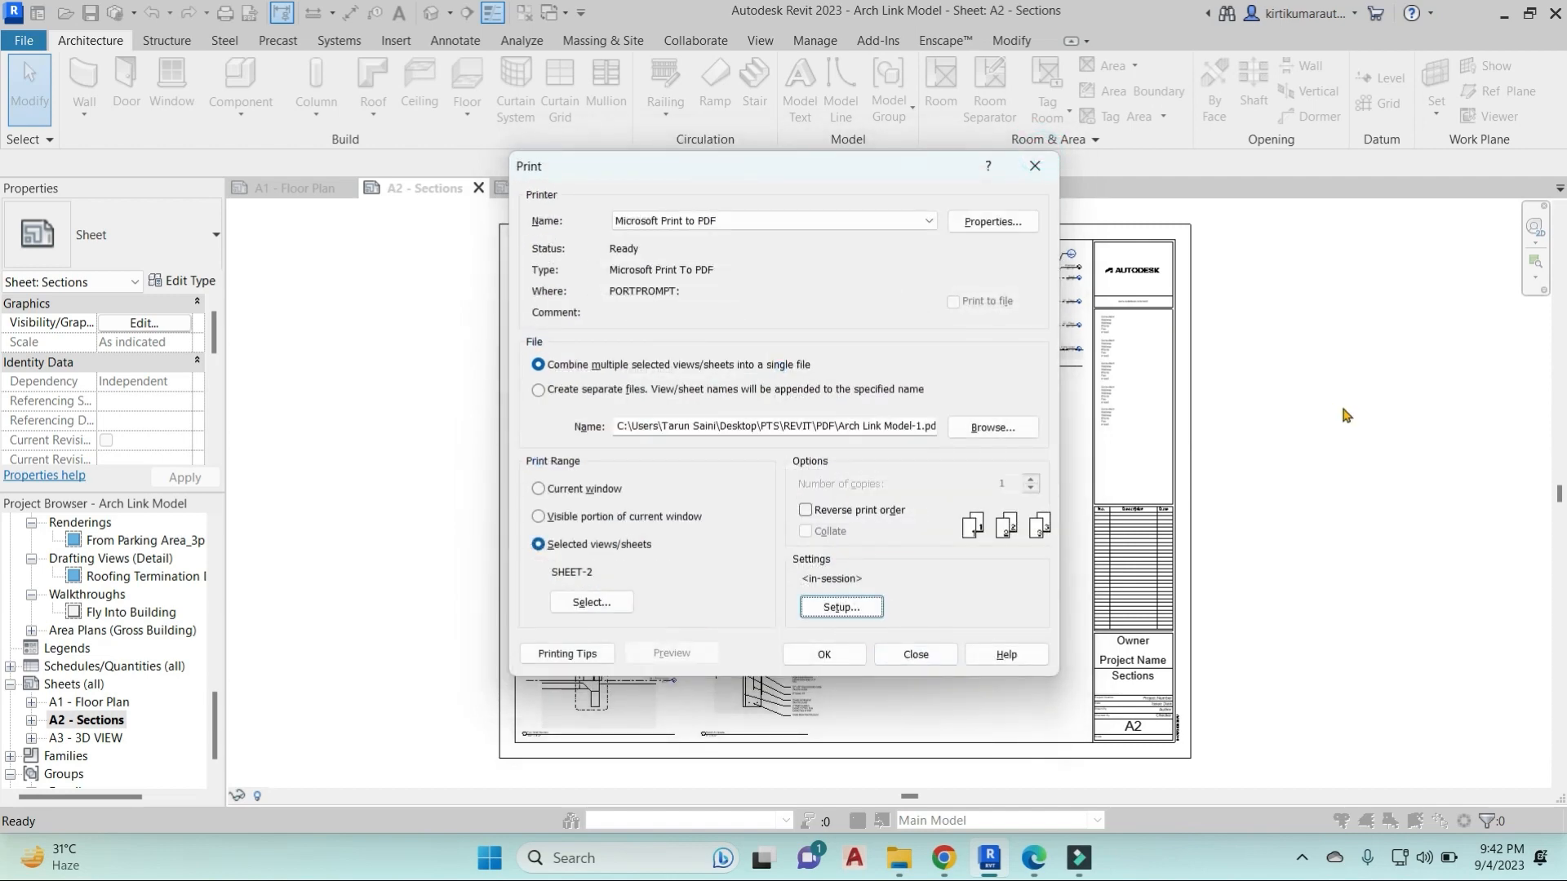
Select the doPDF 11 printer, check the paper sizes in its print setup, and close the print settings without printing.
click(922, 220)
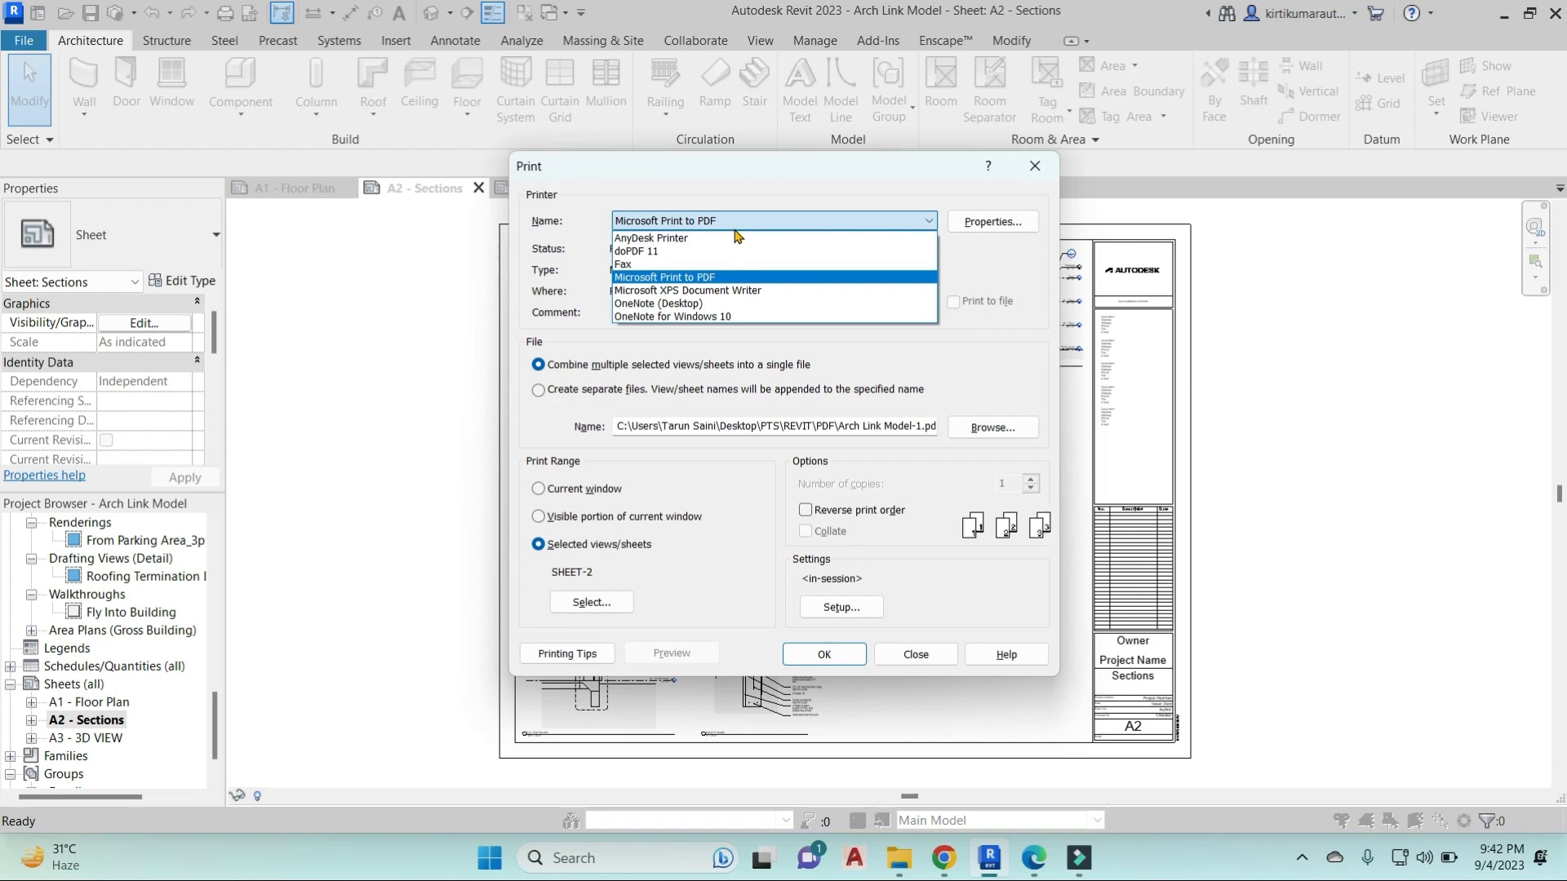
click(653, 255)
click(841, 607)
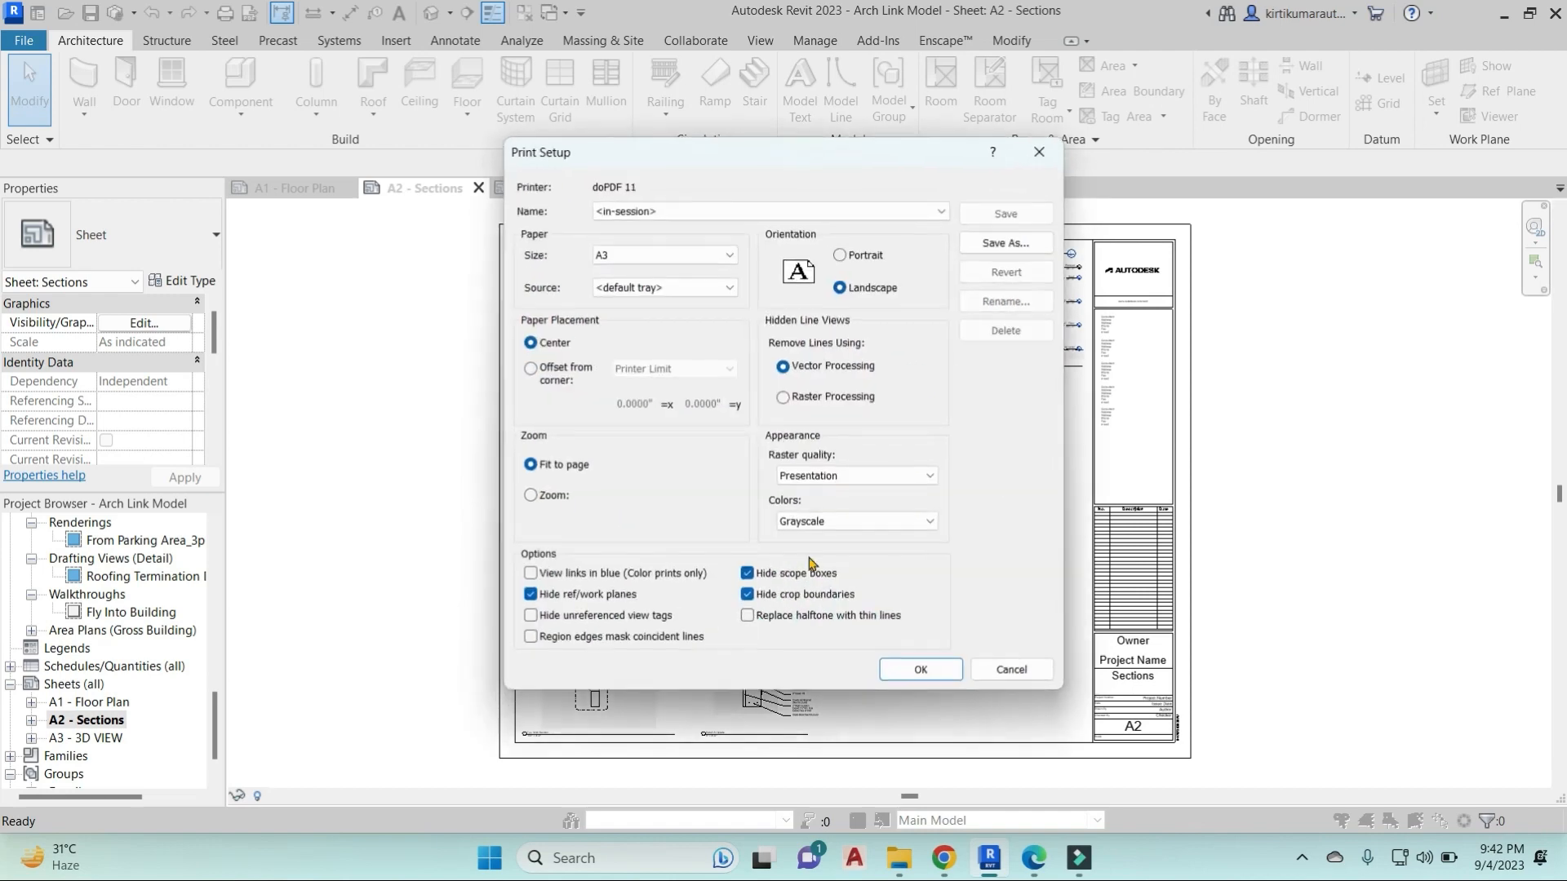
click(718, 254)
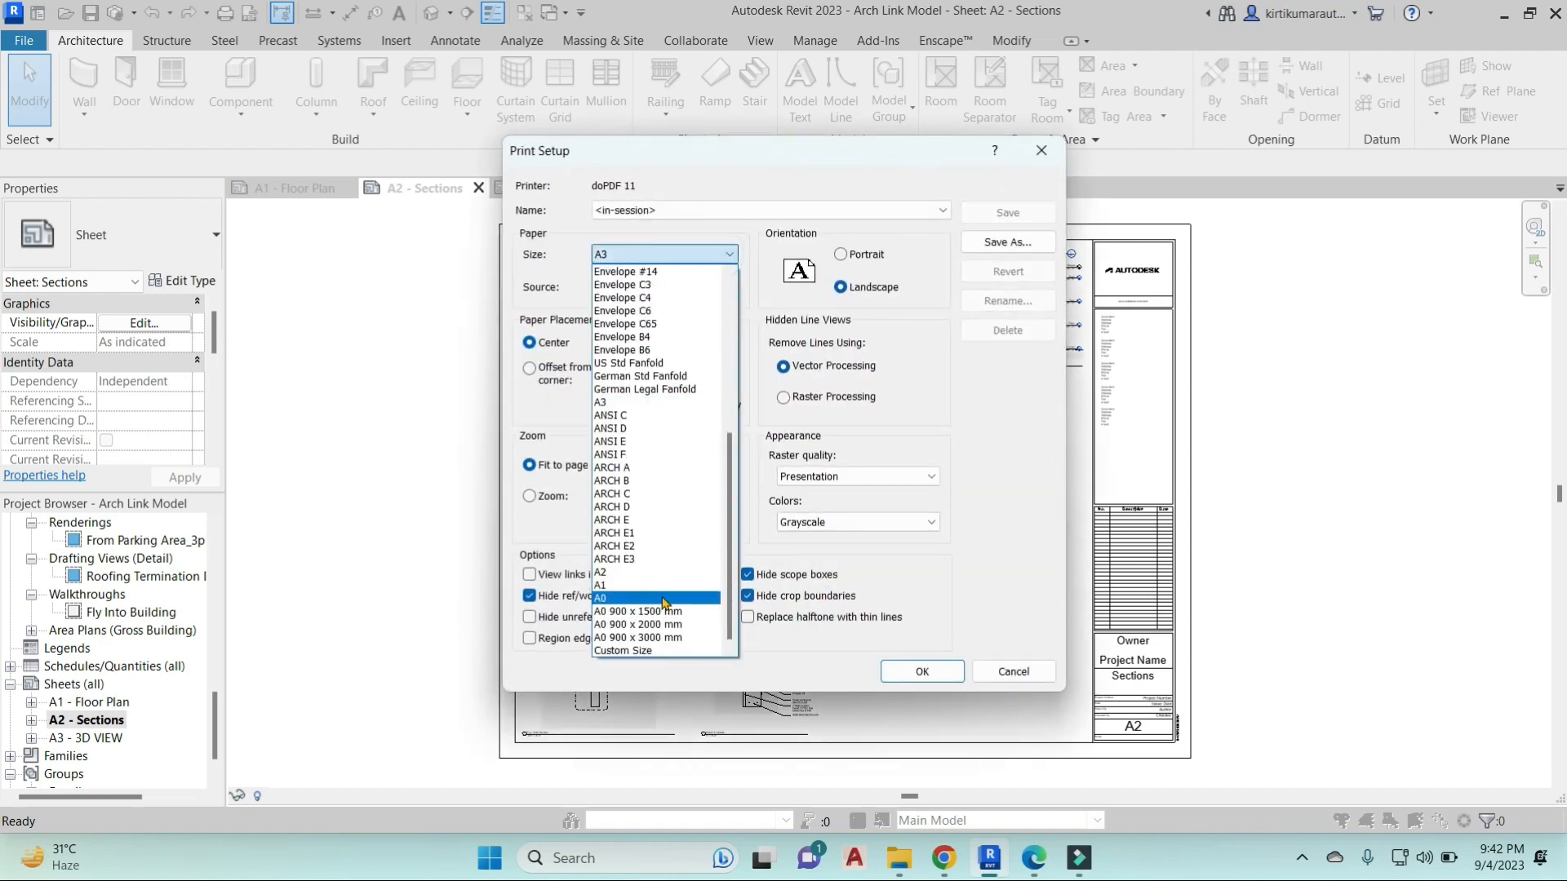
click(1065, 500)
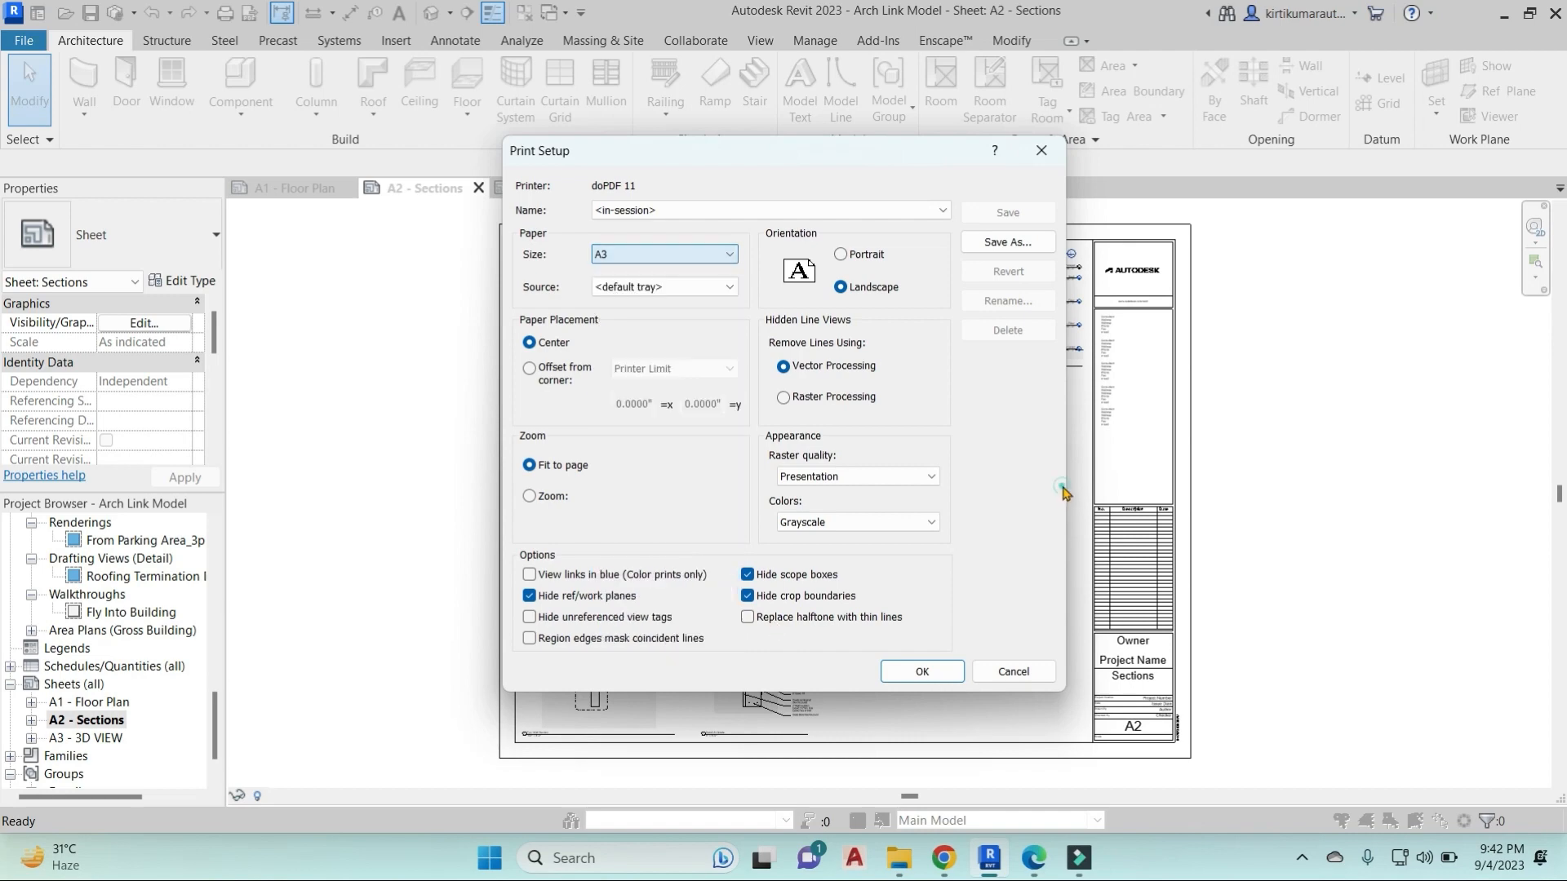
click(1050, 150)
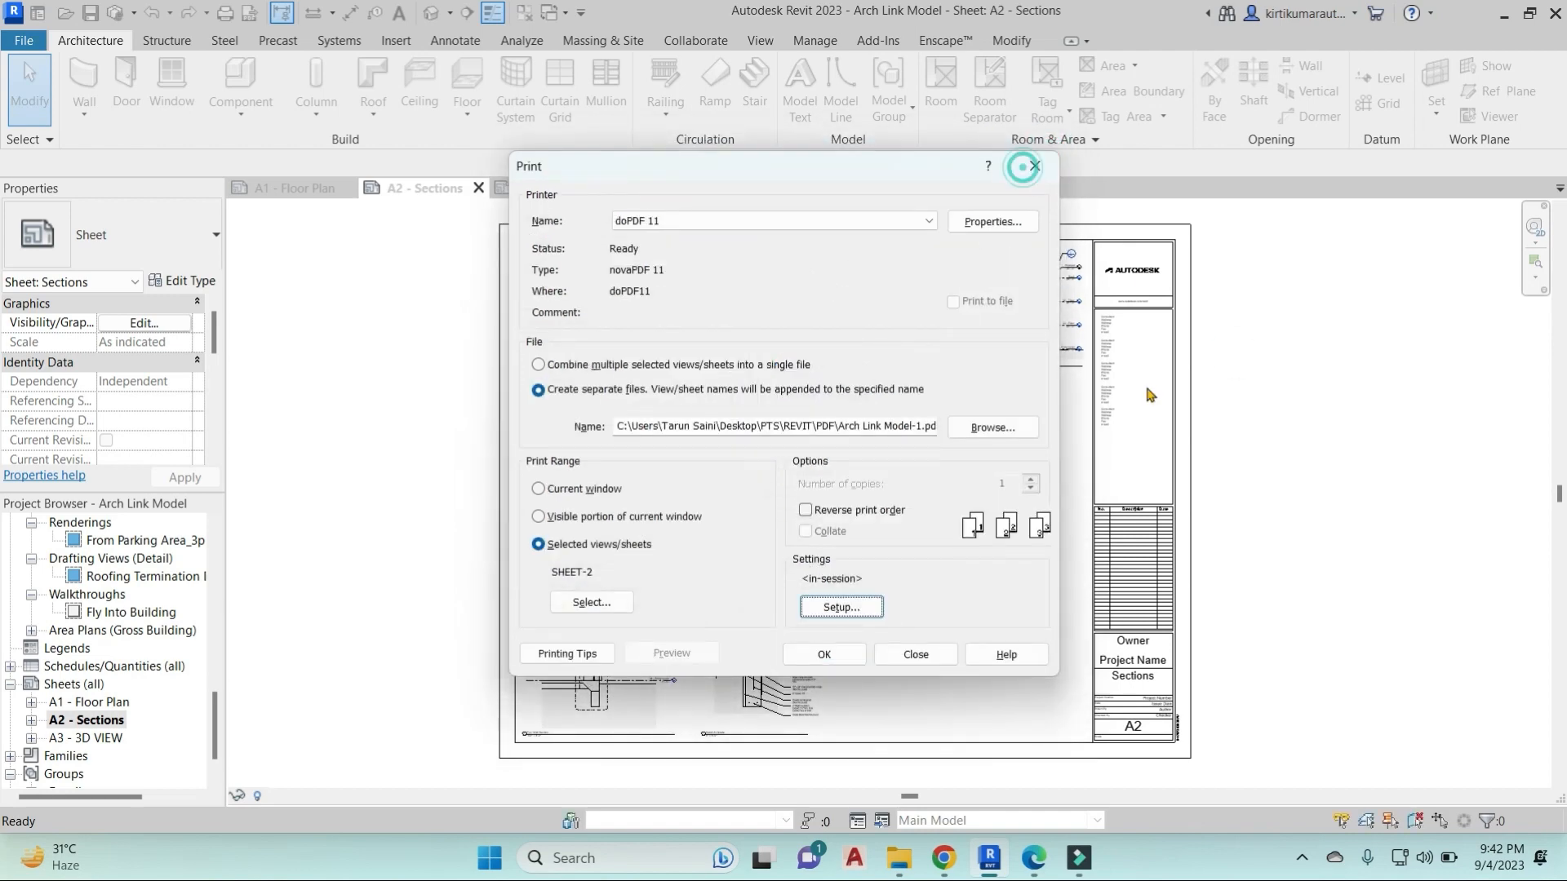
click(1019, 161)
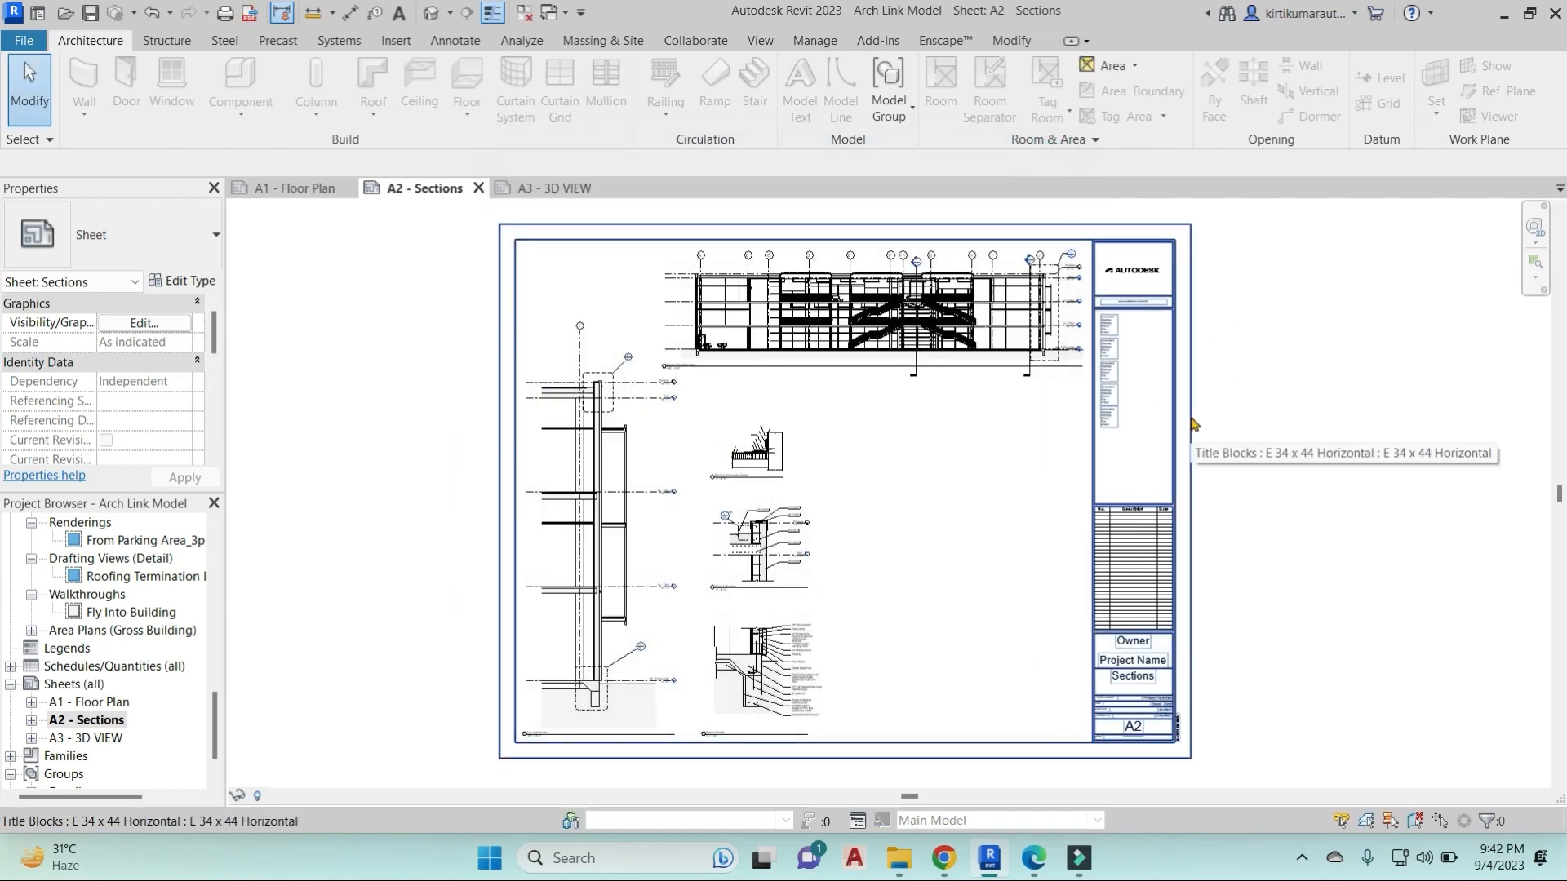